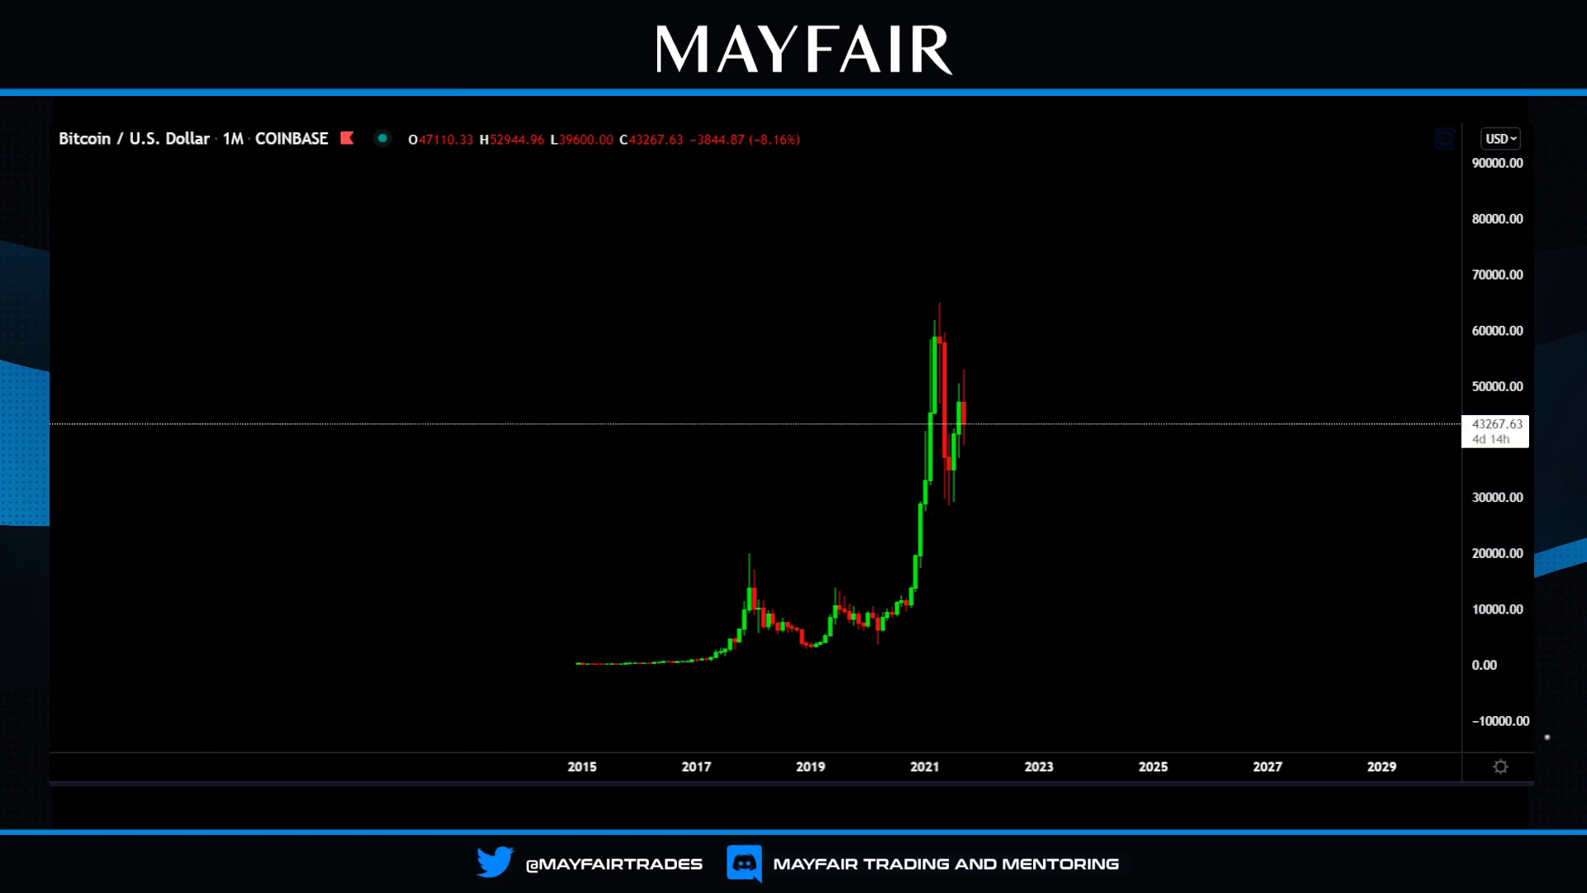
Draw an Elliott impulse wave from the 2015 low through the December 2017, December 2018, 2021 peak and September 2021 points to about 78,311 in May 2024.
click(33, 365)
click(195, 547)
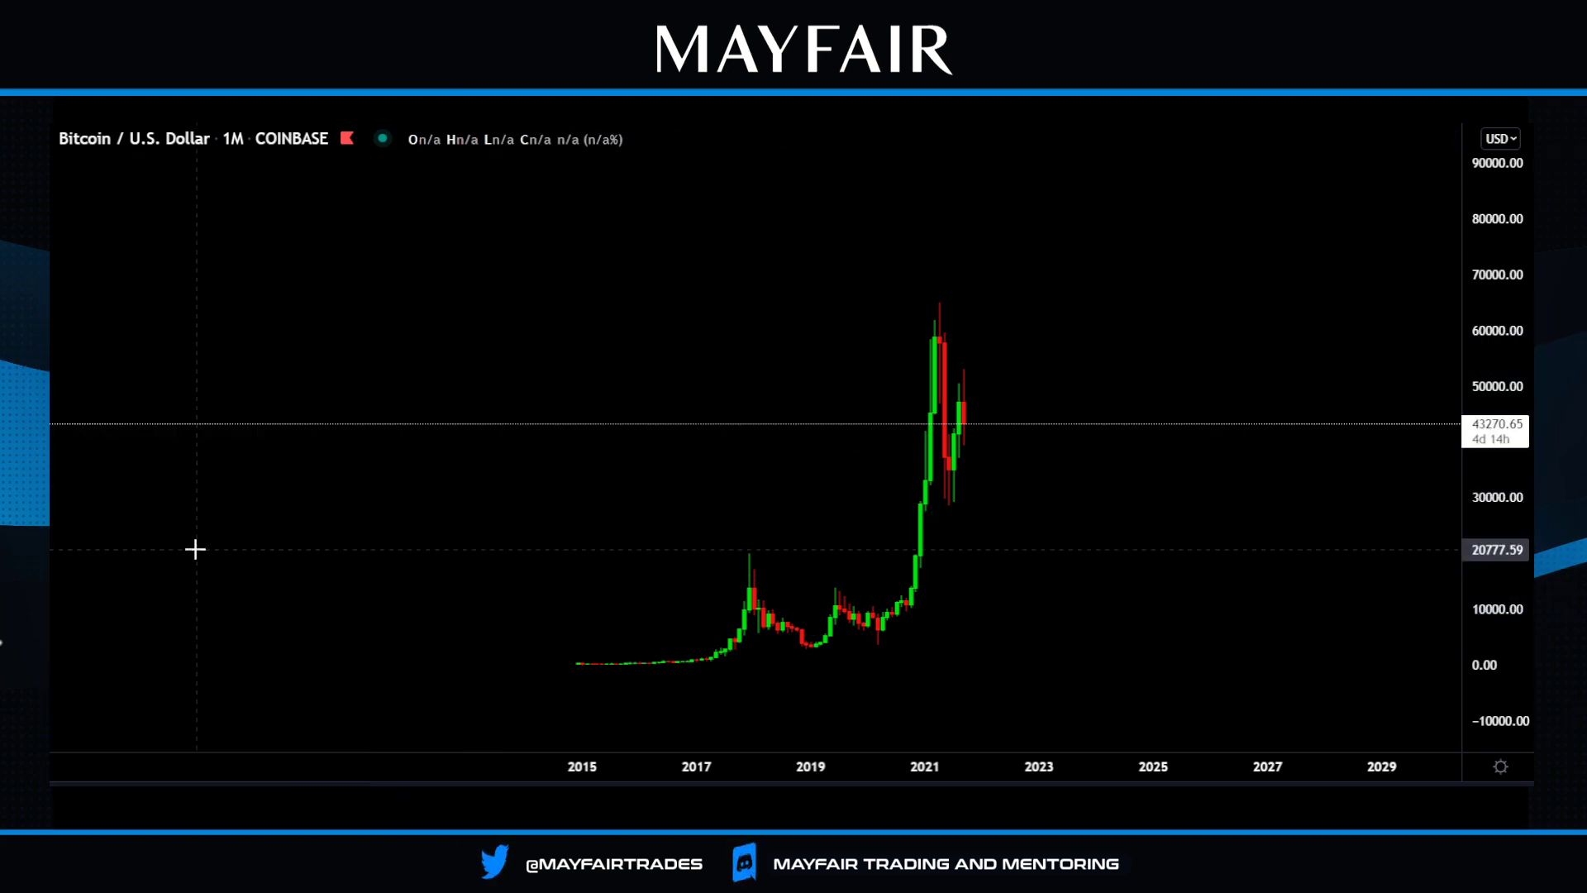
click(572, 666)
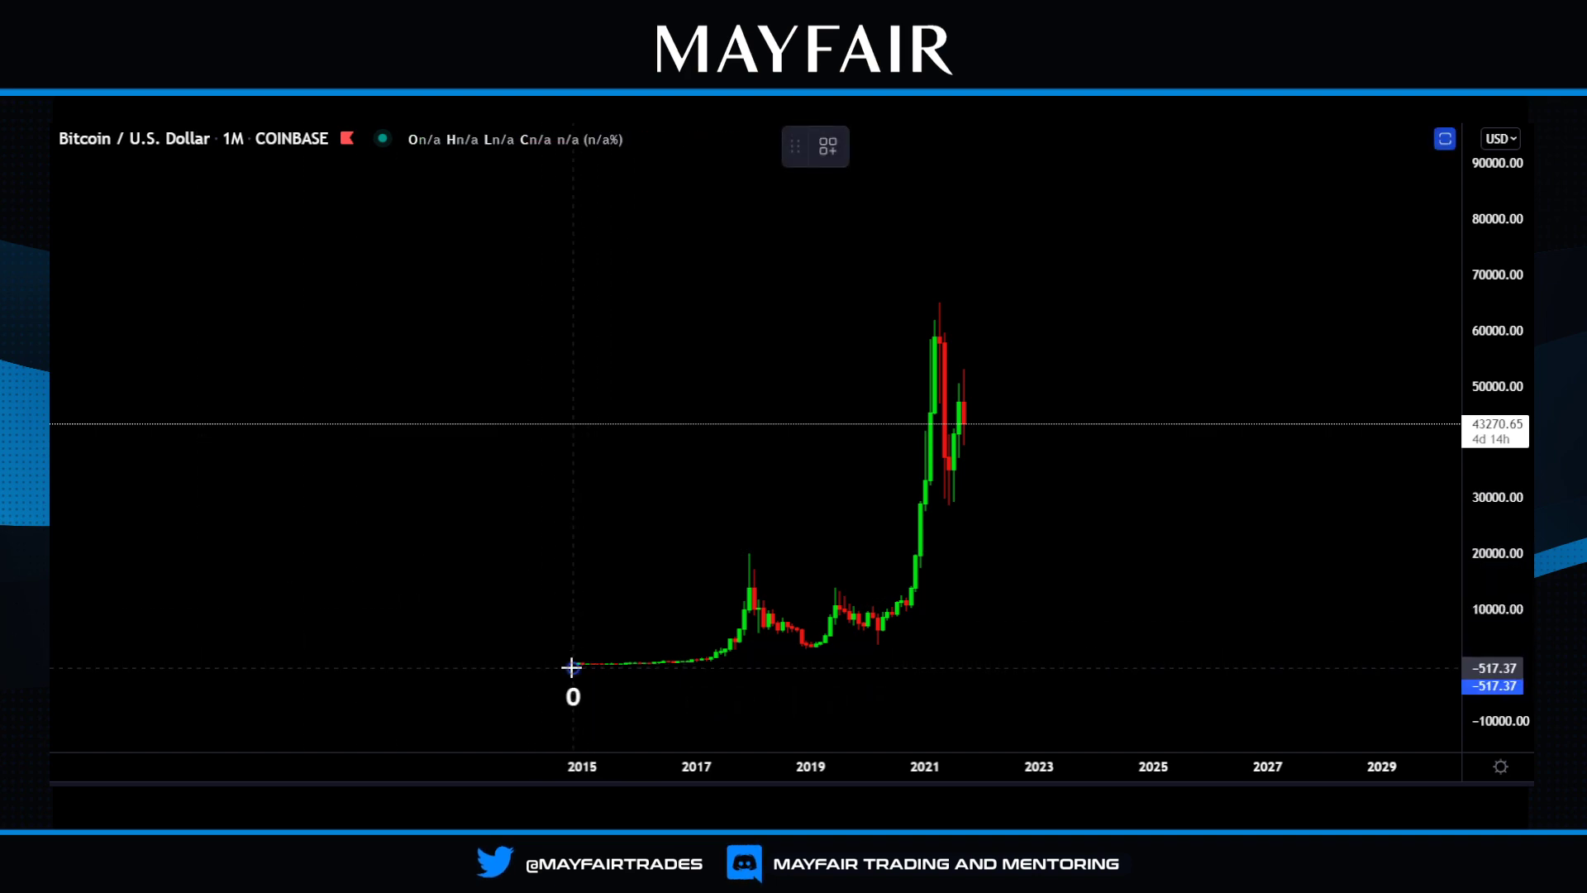
click(748, 560)
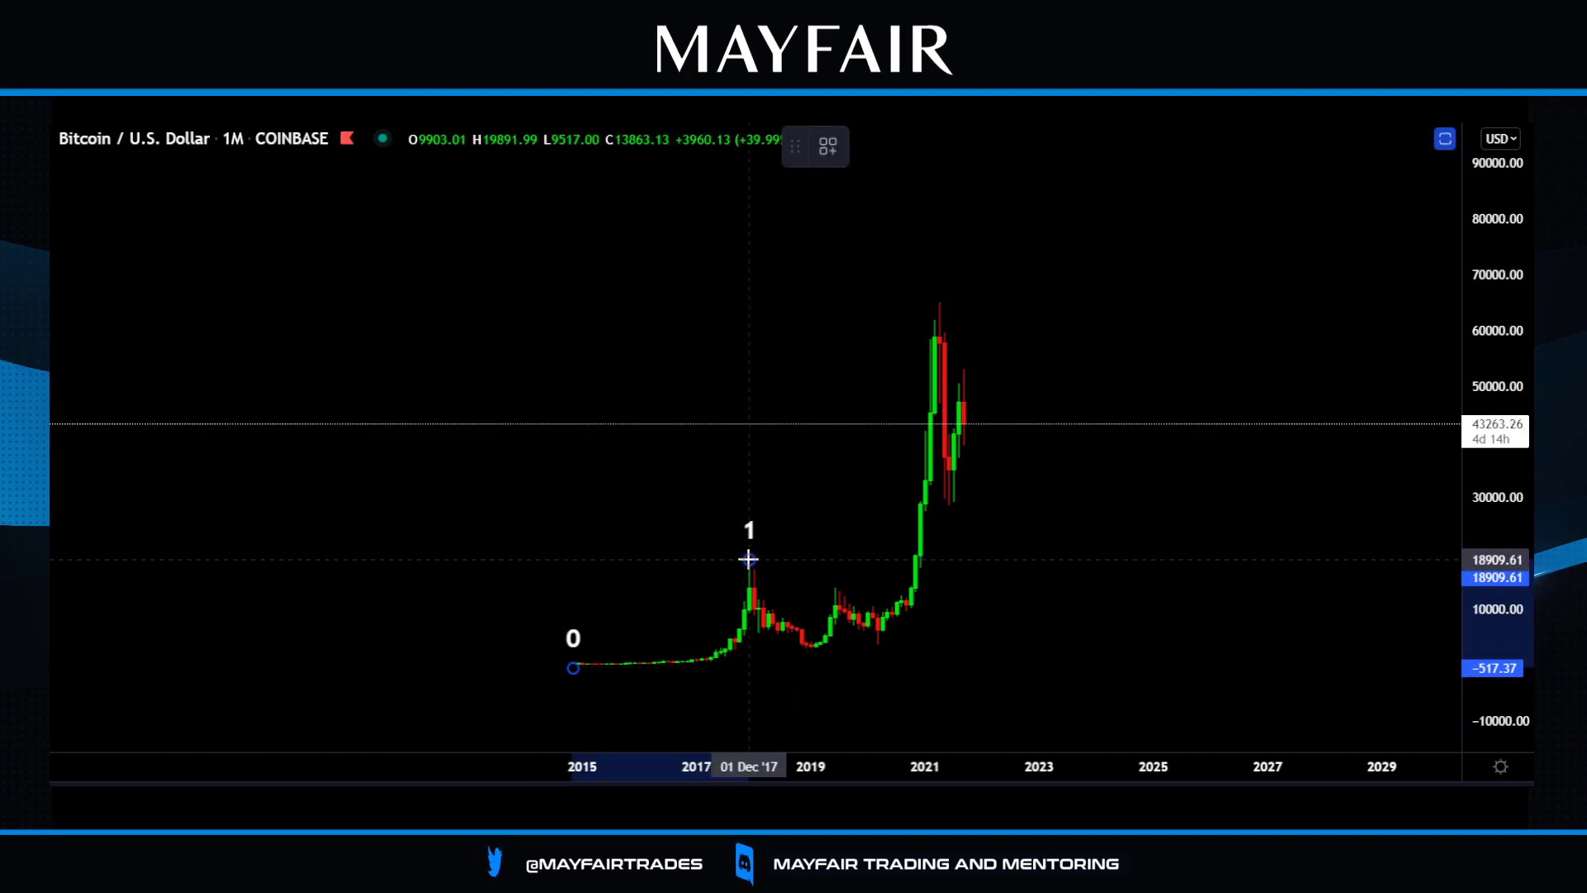
click(806, 653)
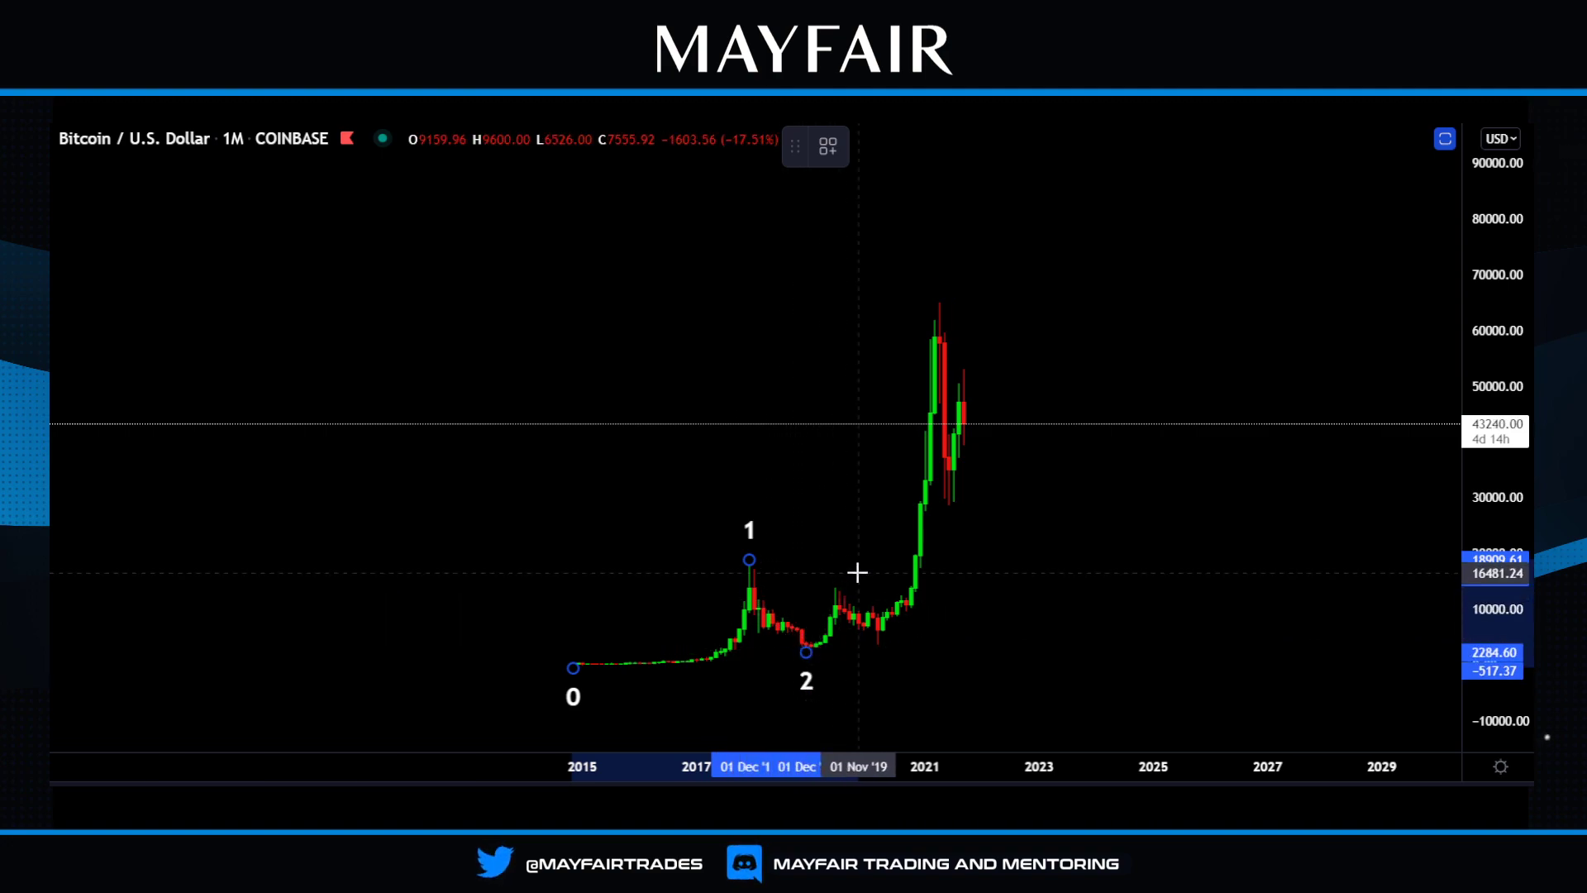
click(938, 292)
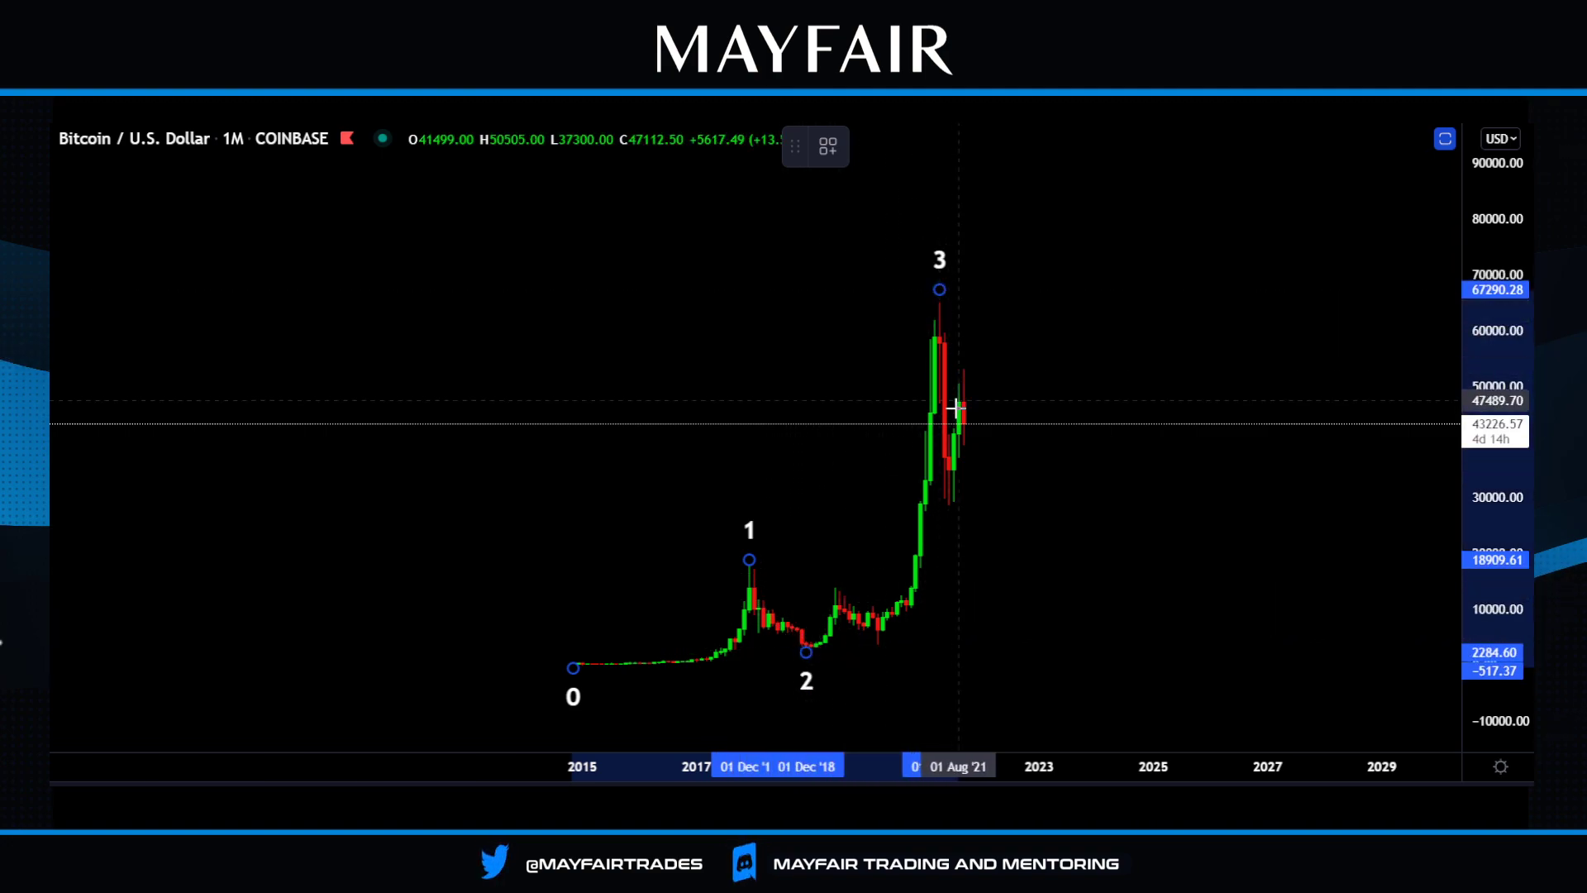
click(963, 517)
click(1116, 228)
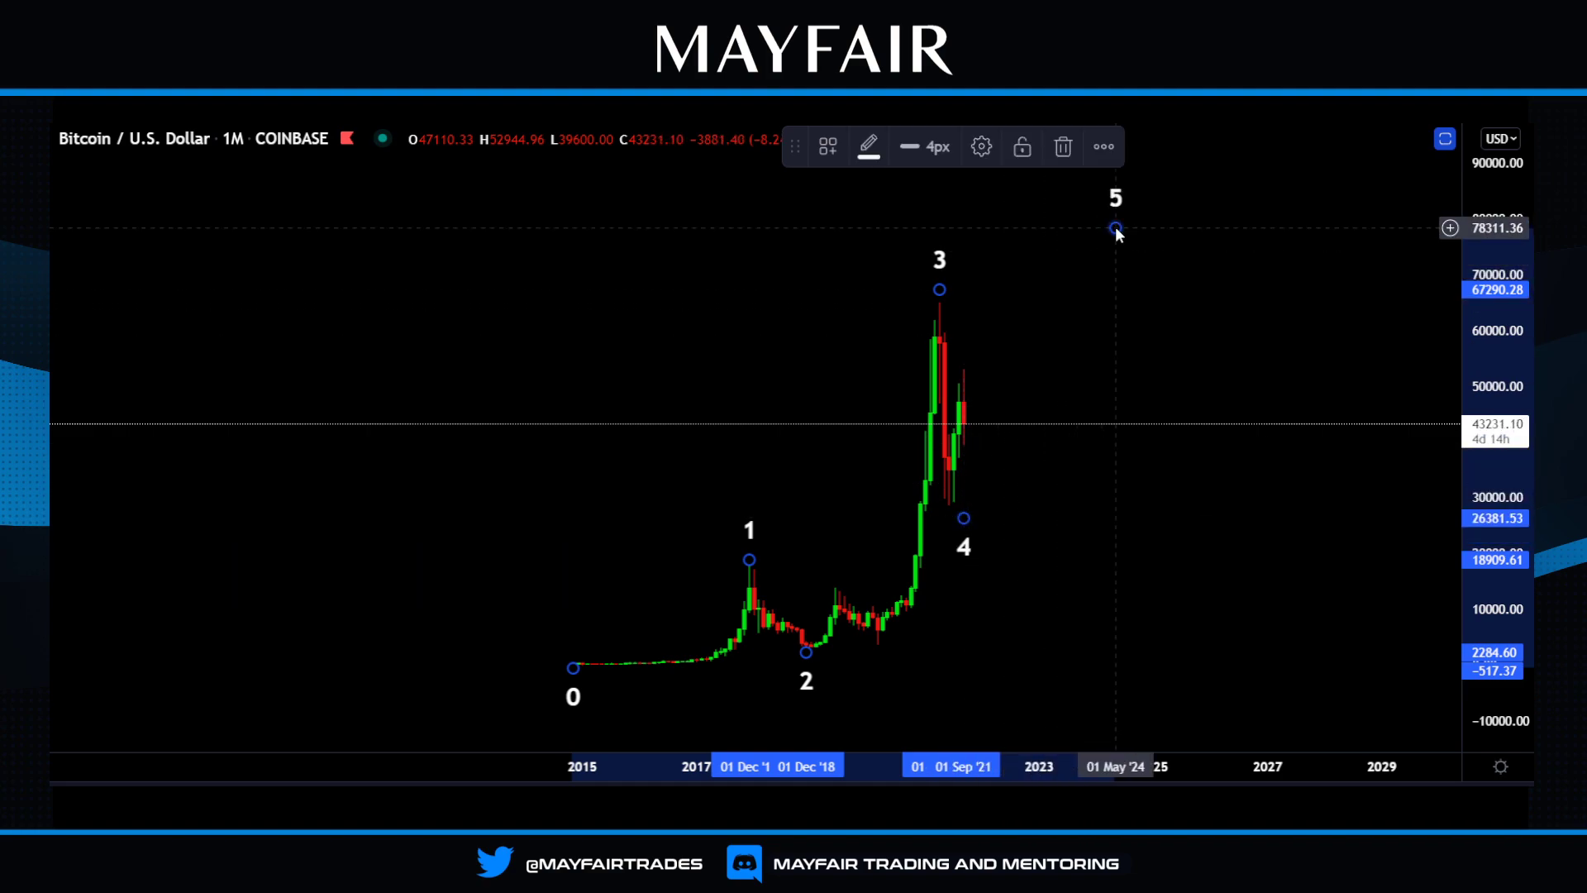
click(1210, 496)
Draw a Trend-Based Fib Extension from the 2015 low to the late-2017 high and back to the early-2019 low near 3,708.
drag(1219, 508, 1128, 531)
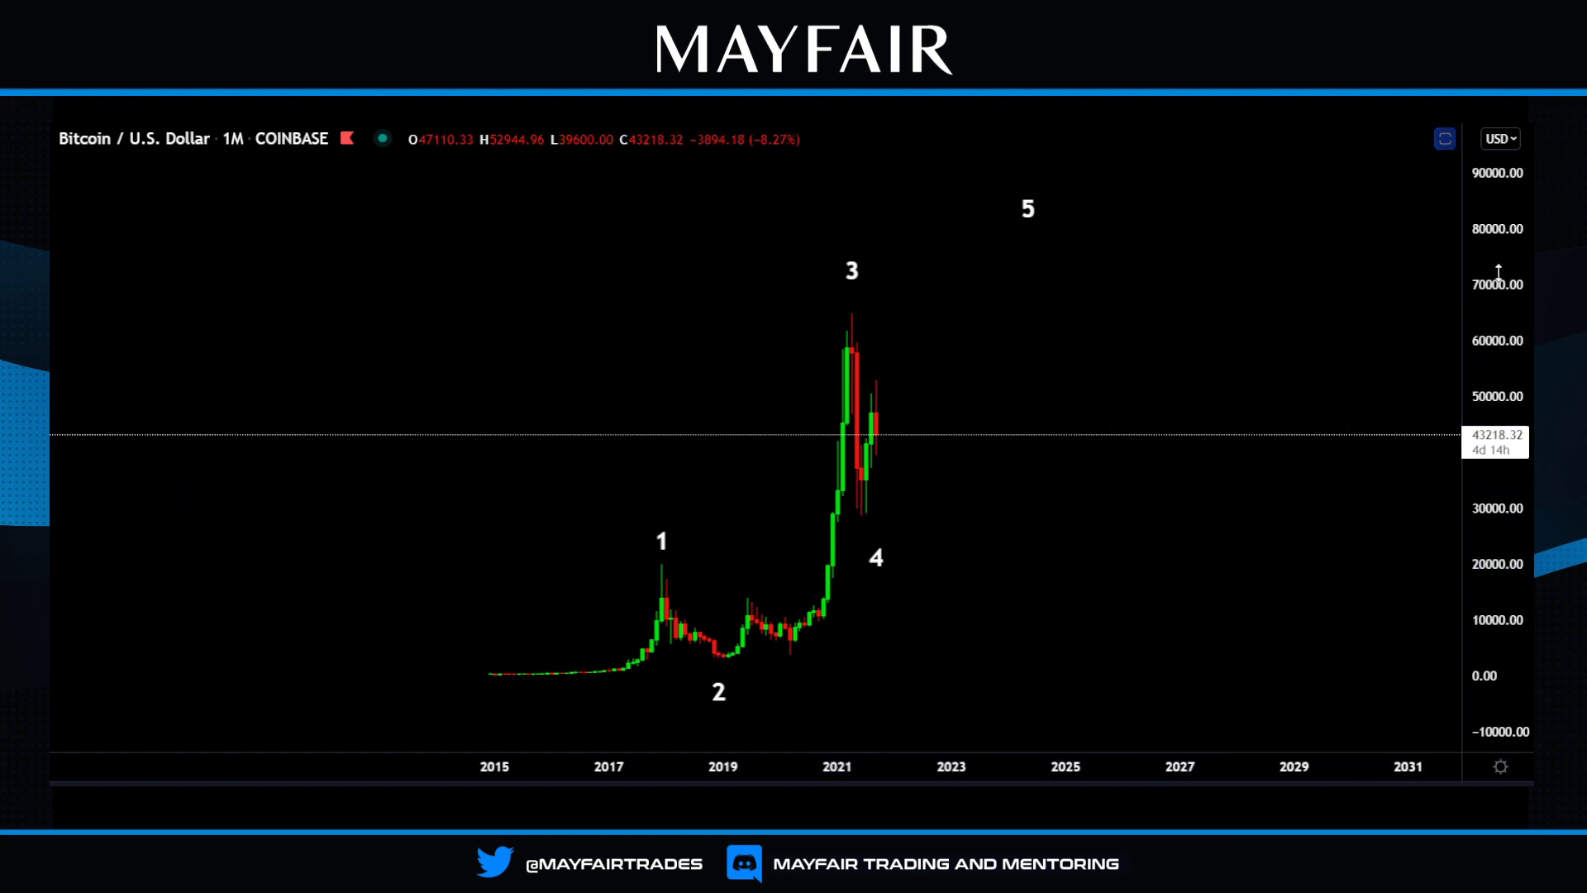
drag(1510, 258, 1510, 277)
drag(1322, 461, 1247, 460)
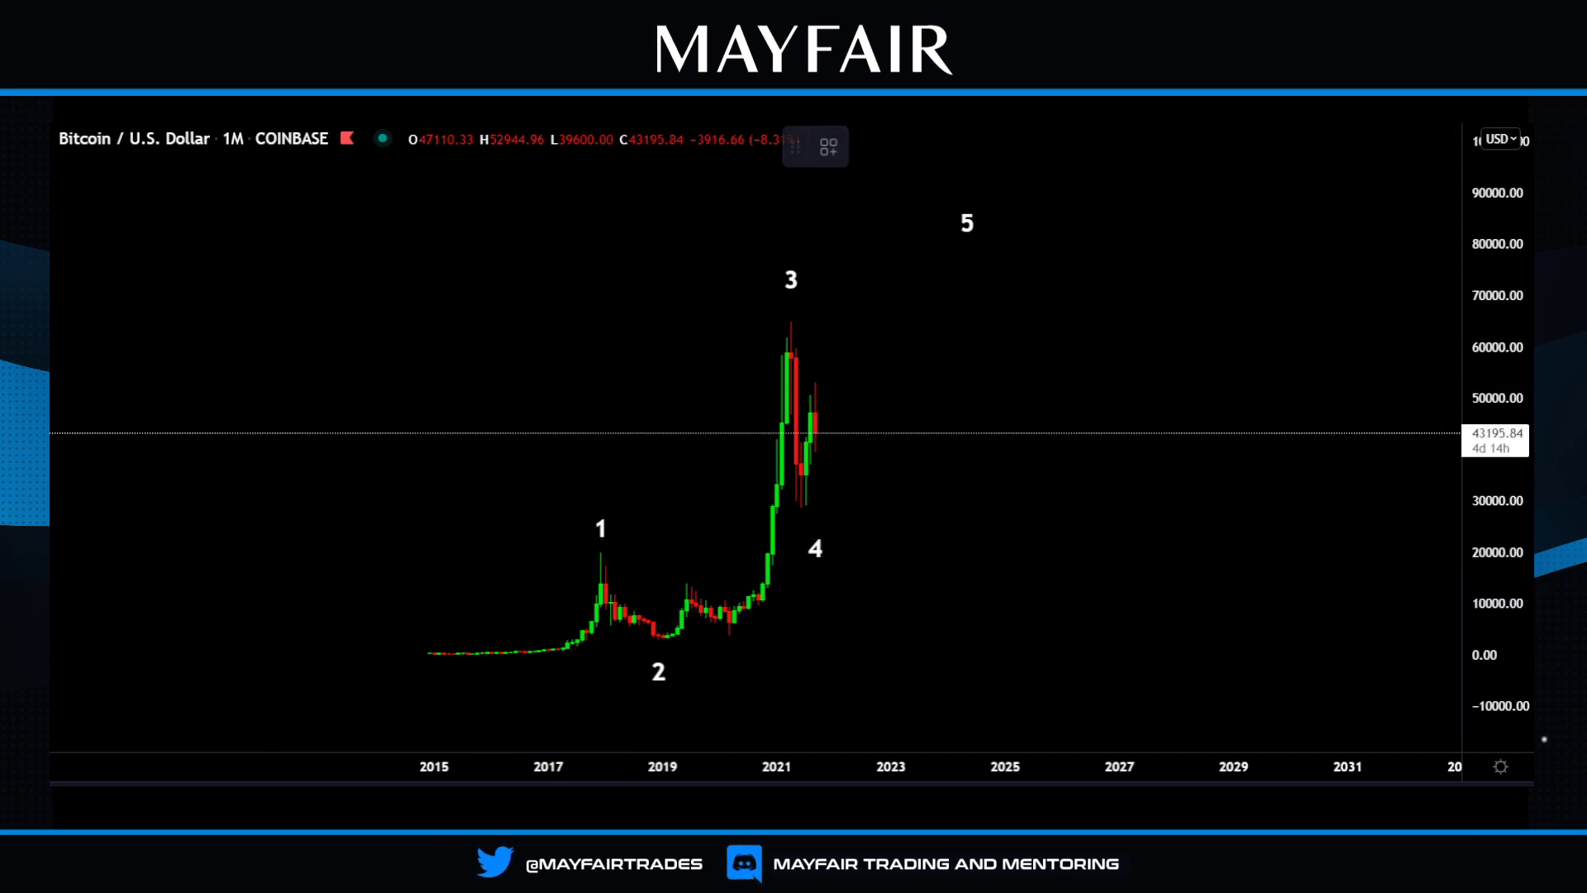
click(29, 364)
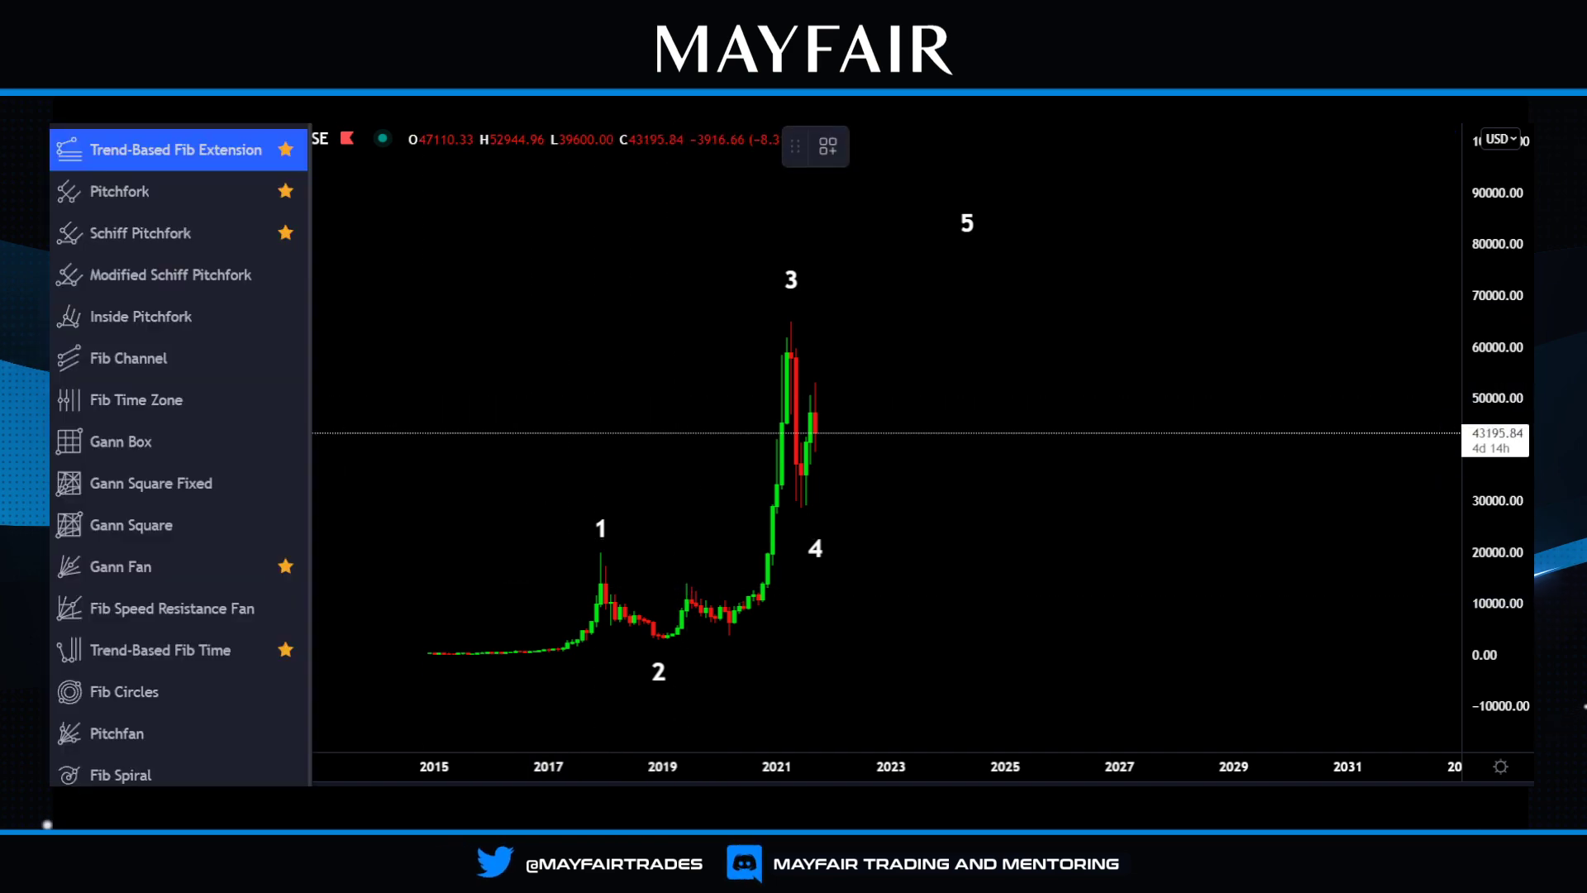
click(165, 145)
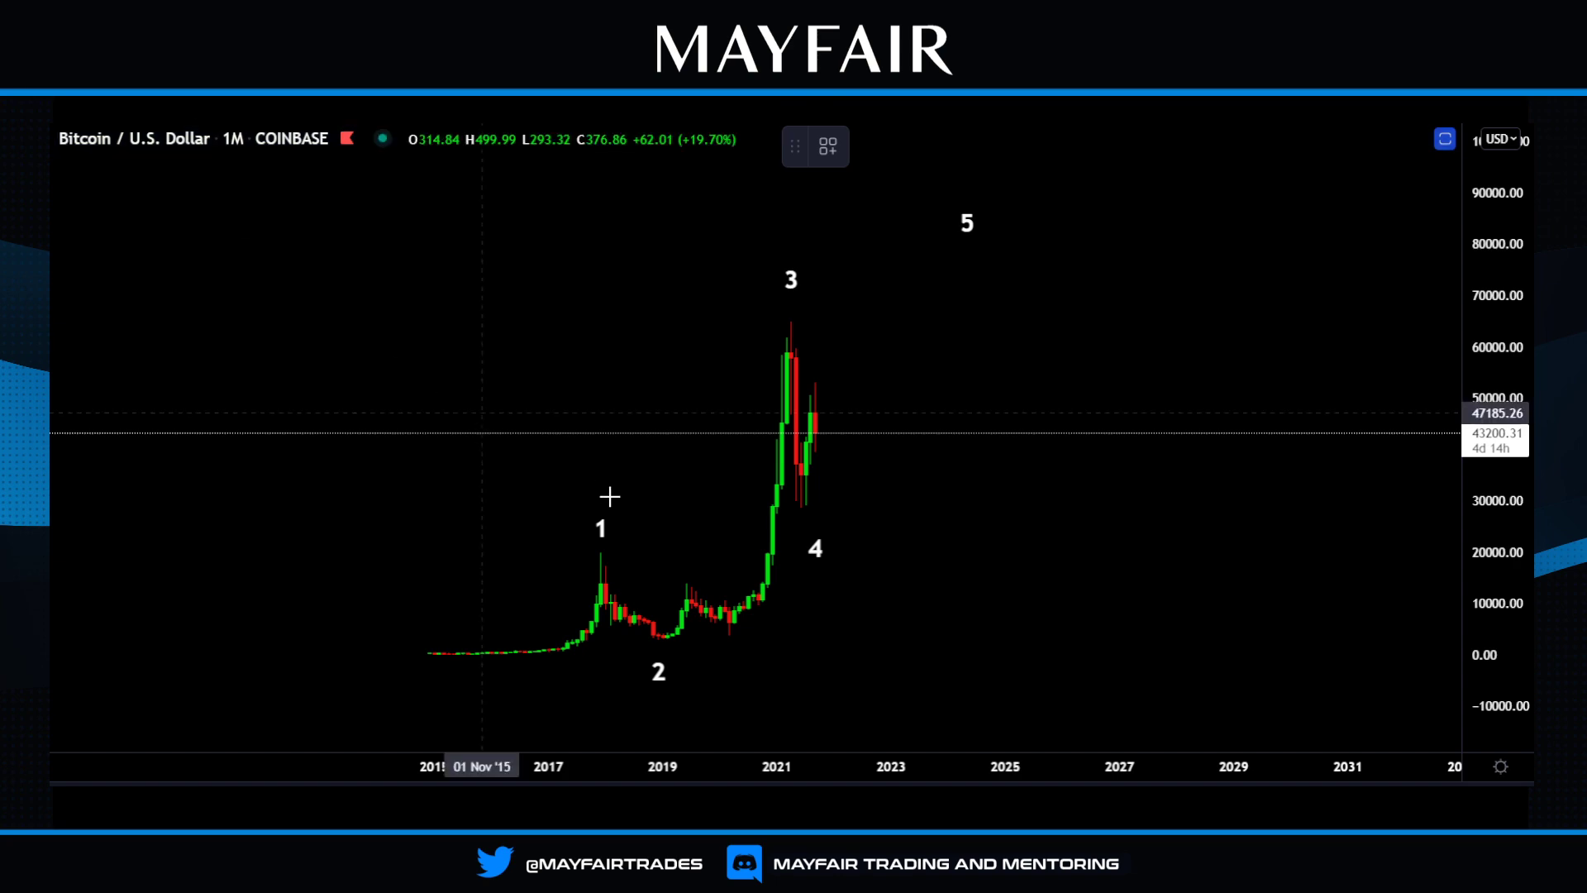
click(425, 655)
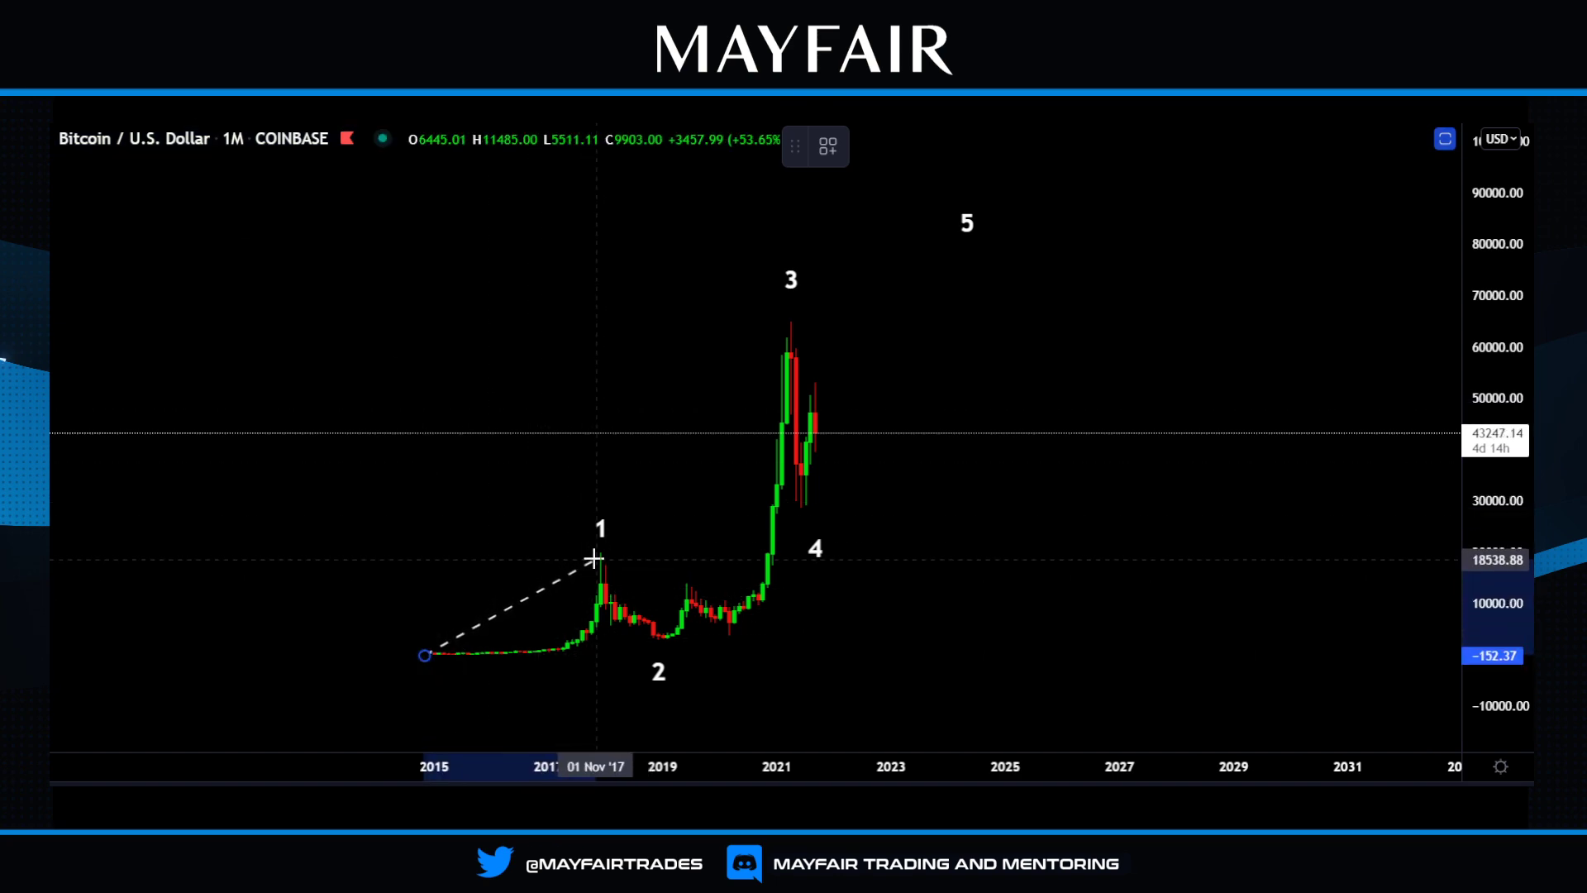
click(597, 554)
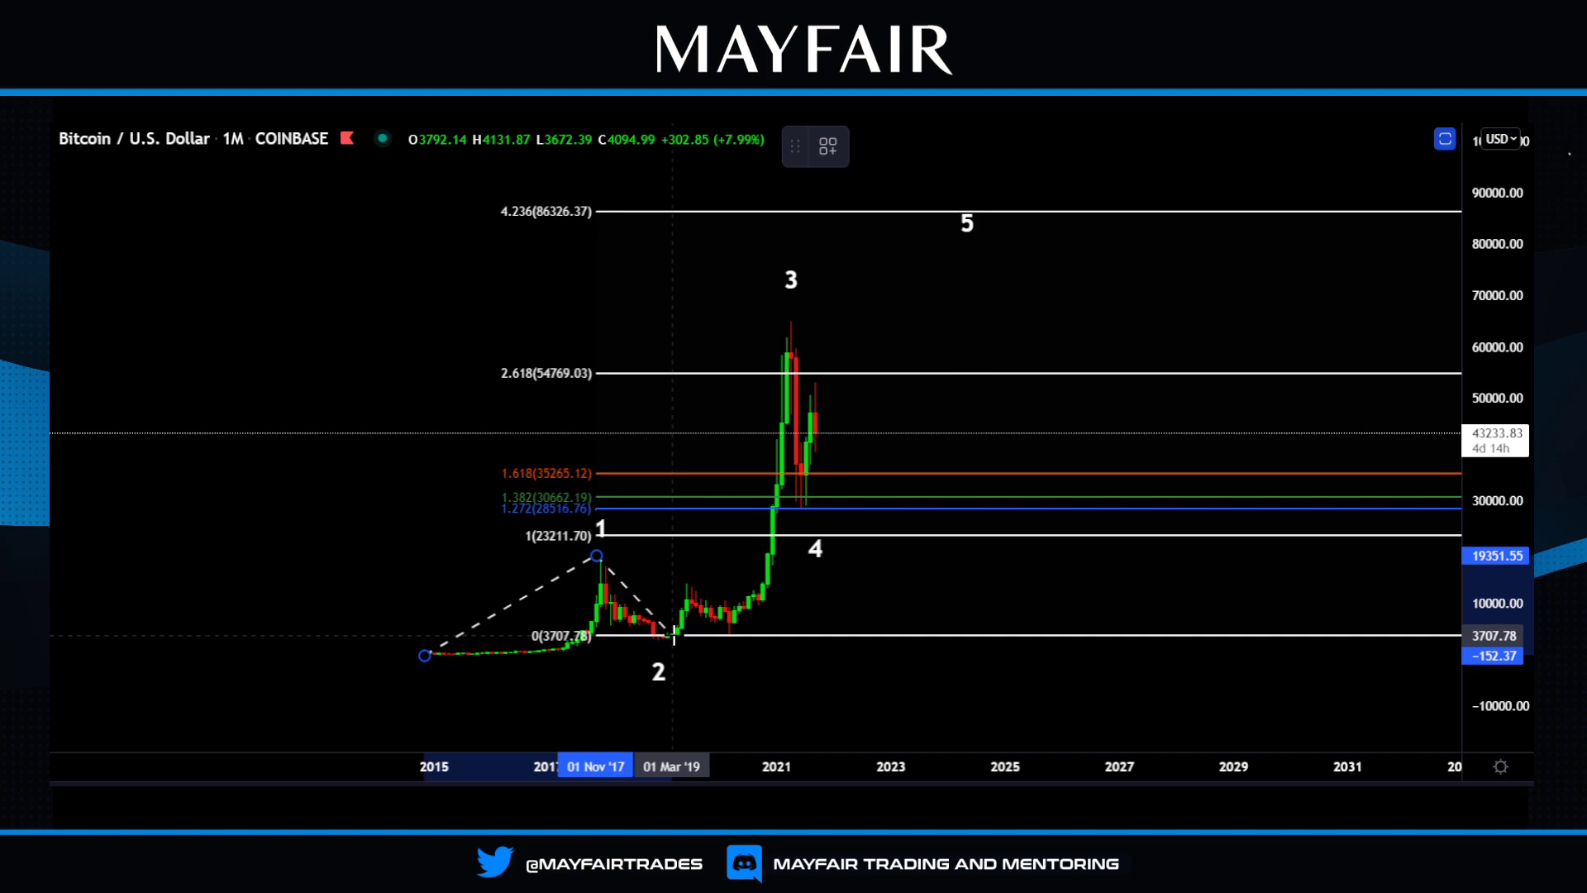
click(672, 635)
Draw an ellipse around the price peak at the 2.618 extension level and lower the wave 3 point to about 63,845 in April 2021.
click(24, 368)
click(25, 368)
click(24, 330)
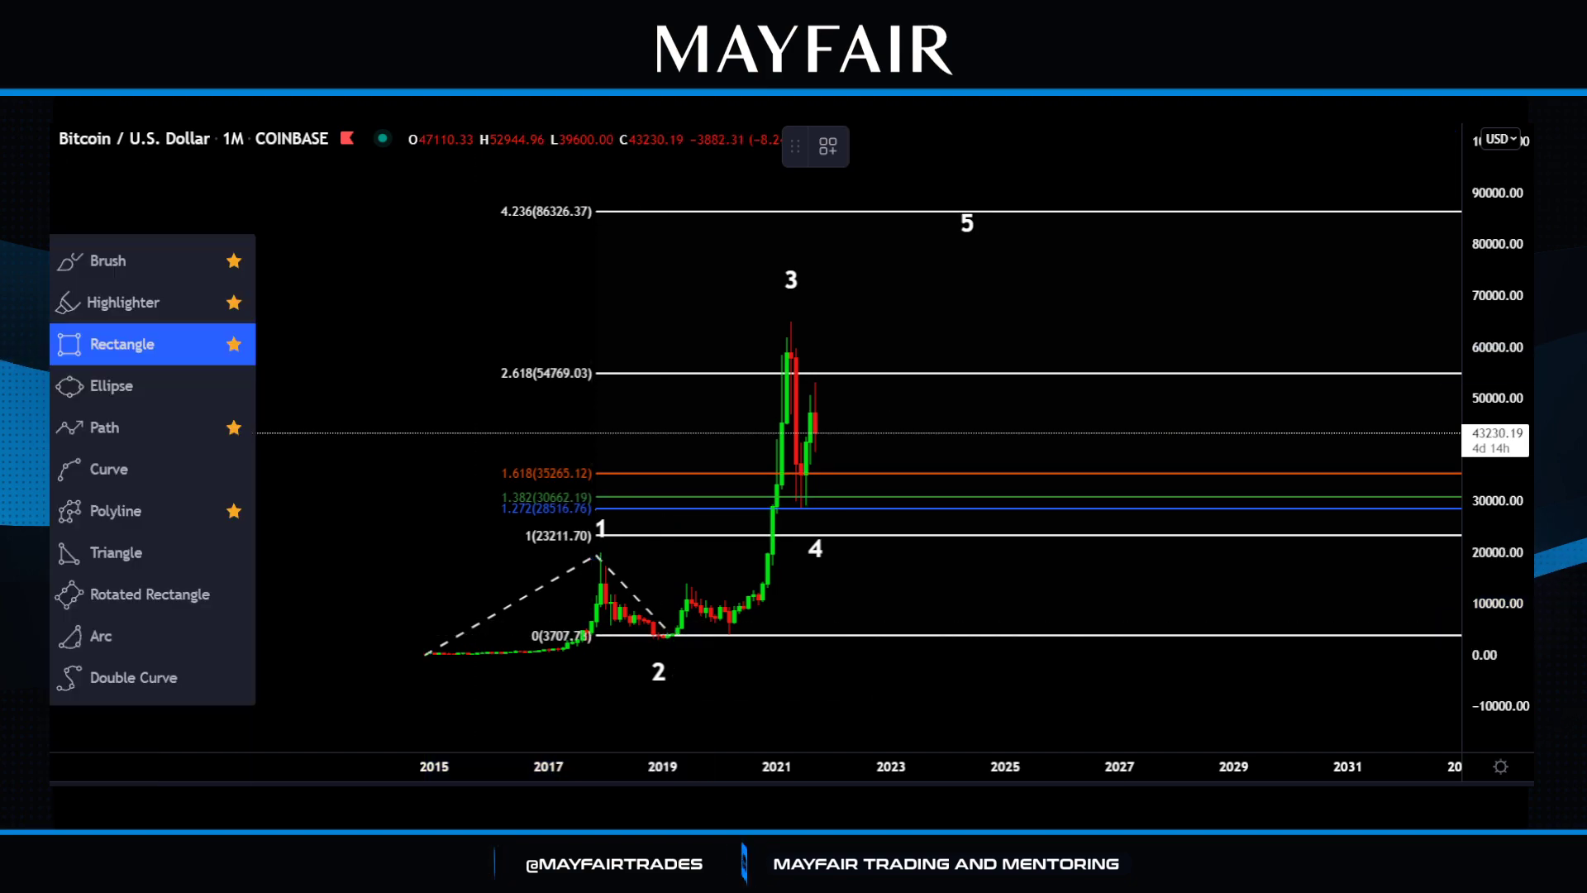
click(119, 369)
click(786, 328)
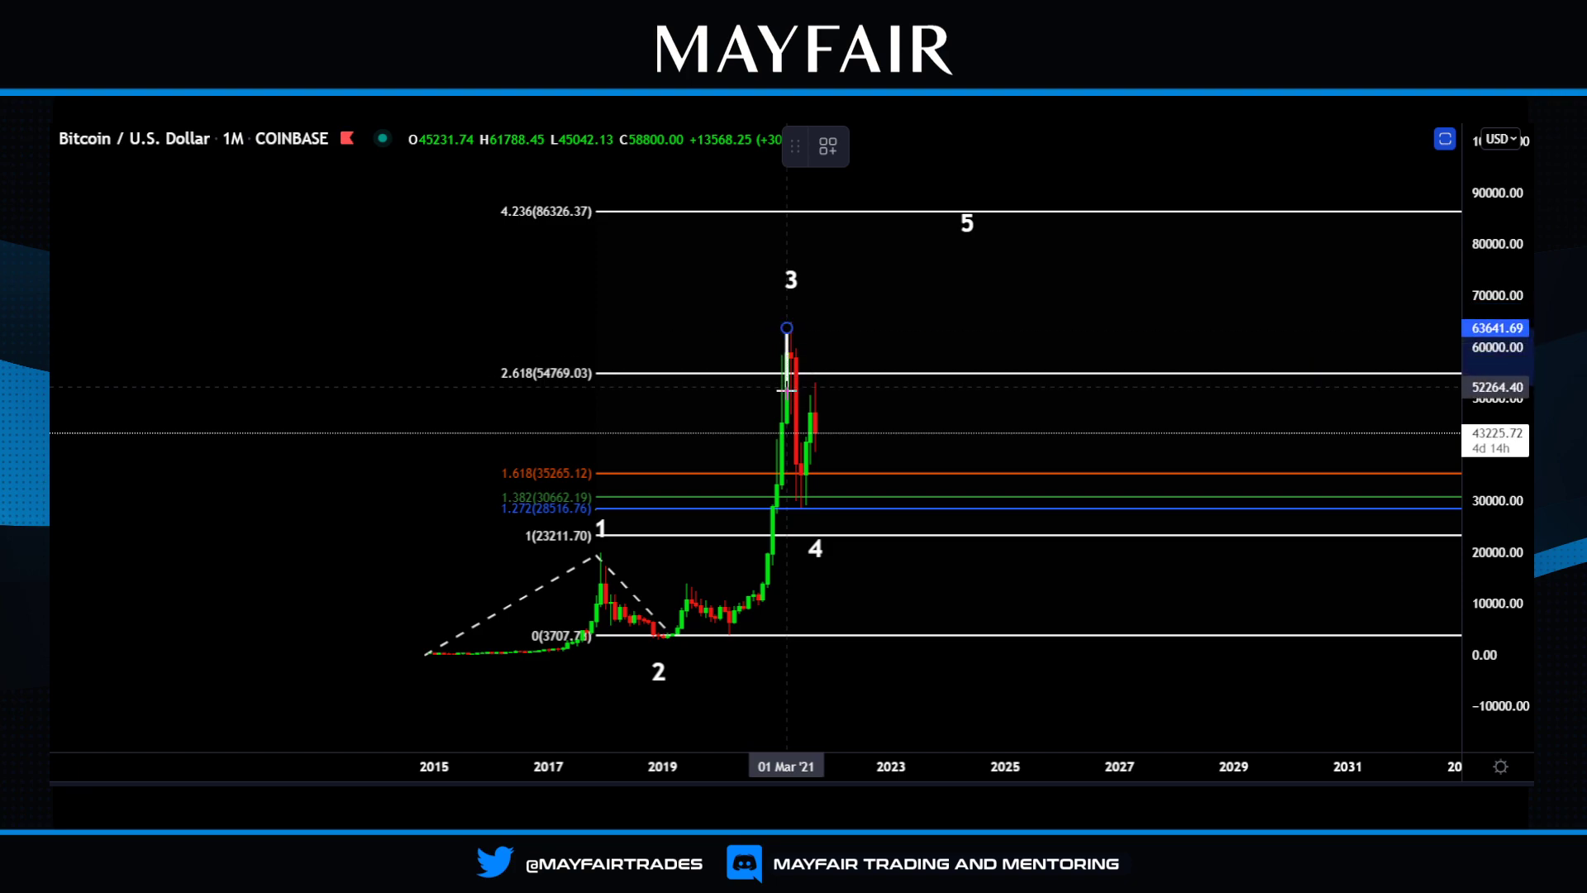
click(787, 399)
click(831, 393)
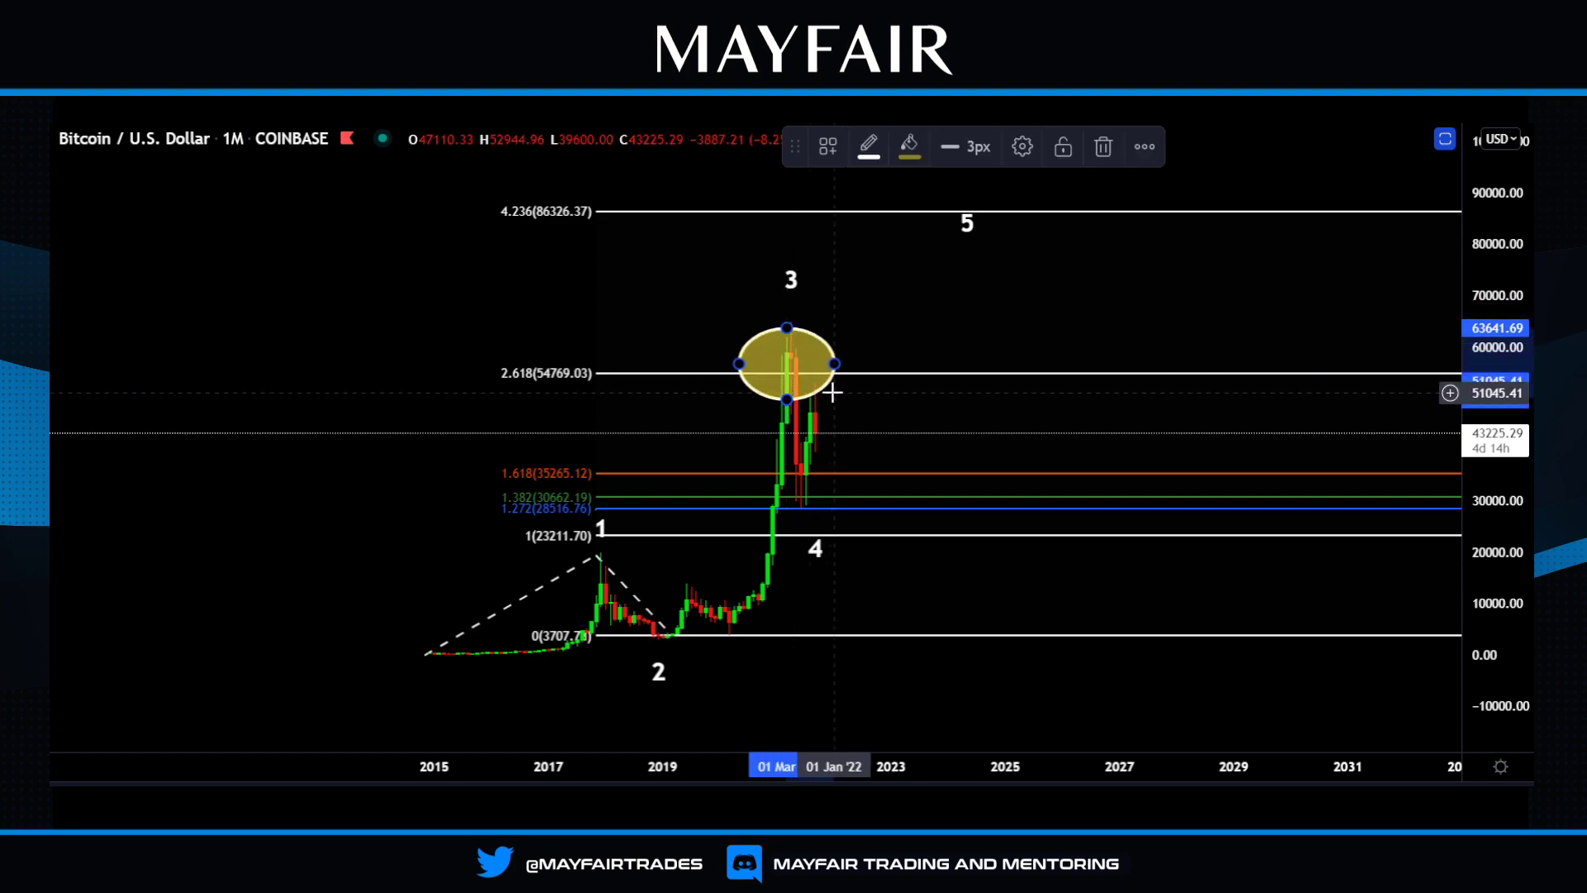
click(325, 390)
drag(792, 307, 790, 325)
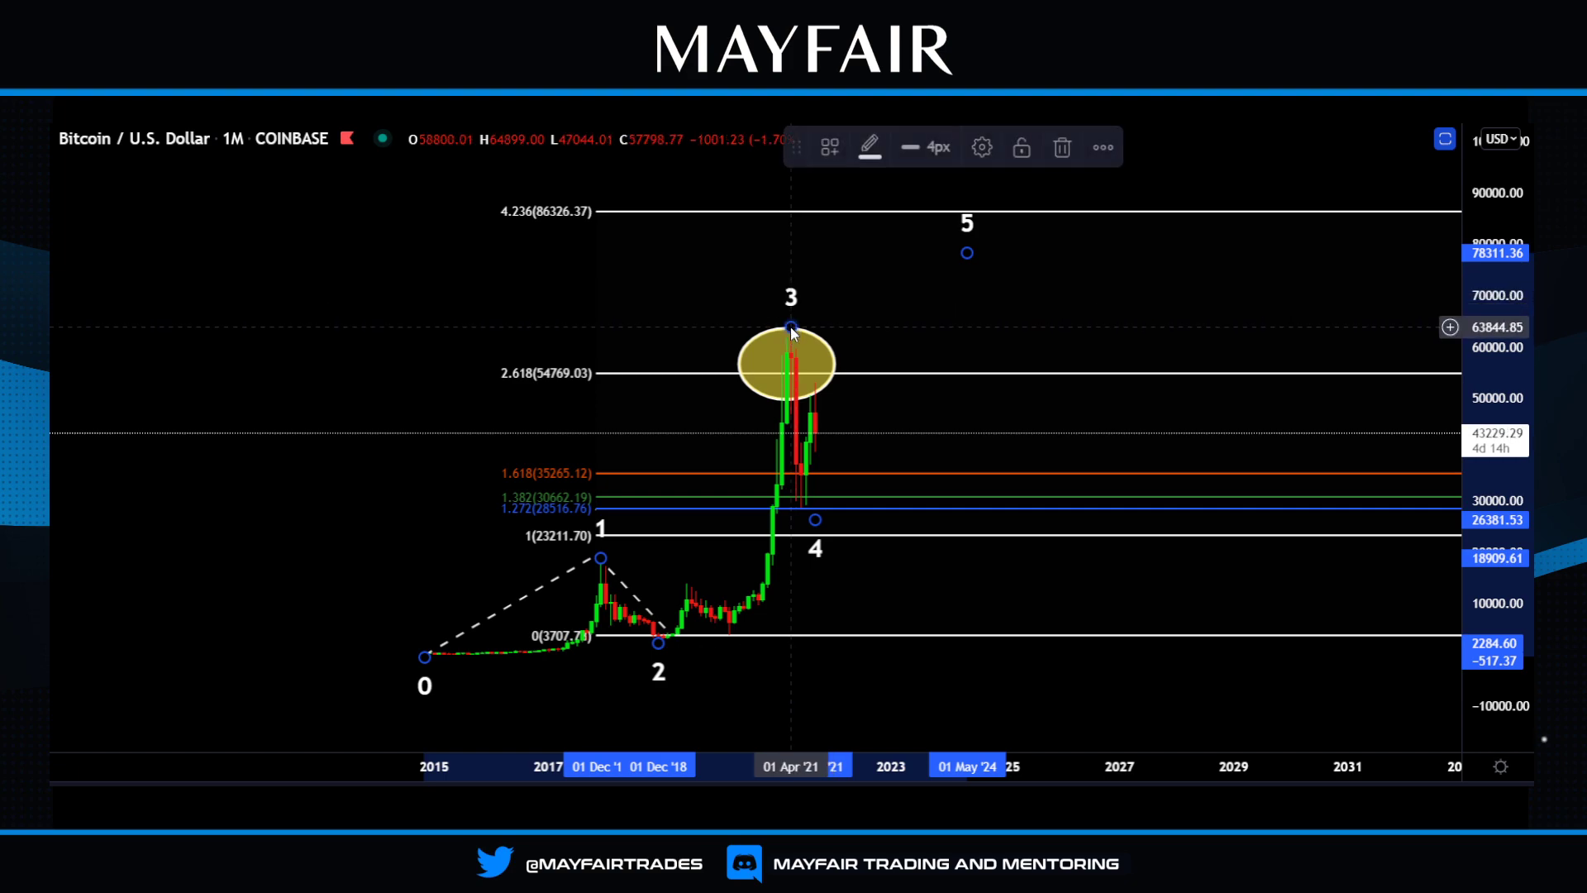
click(905, 348)
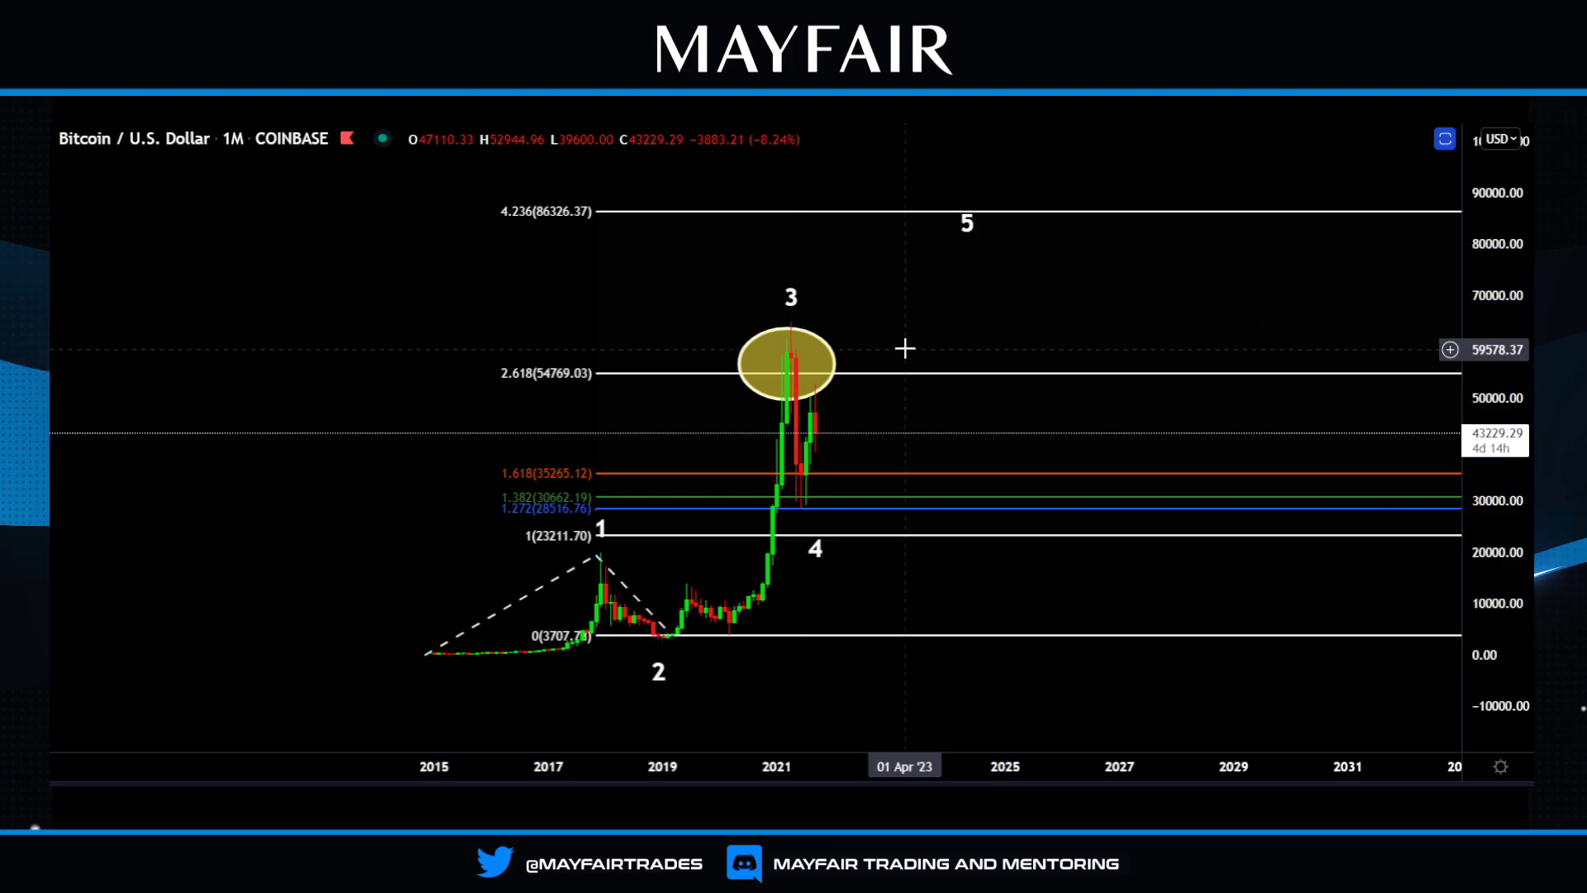
Delete the Fib extension and move the wave 4 point onto the mid-2021 low.
click(655, 377)
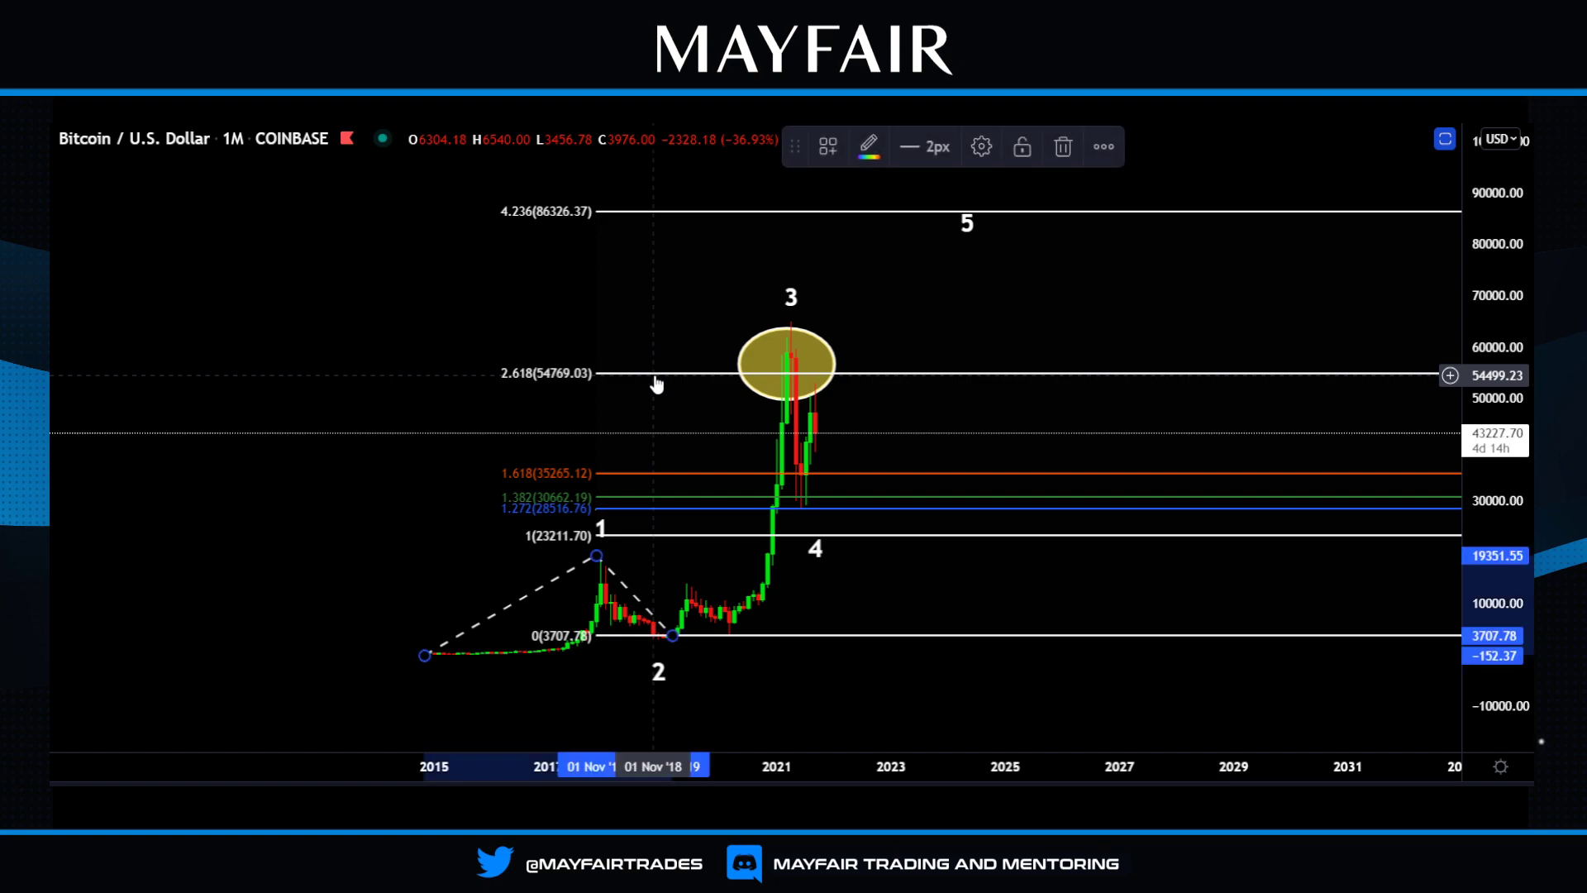
key(Delete)
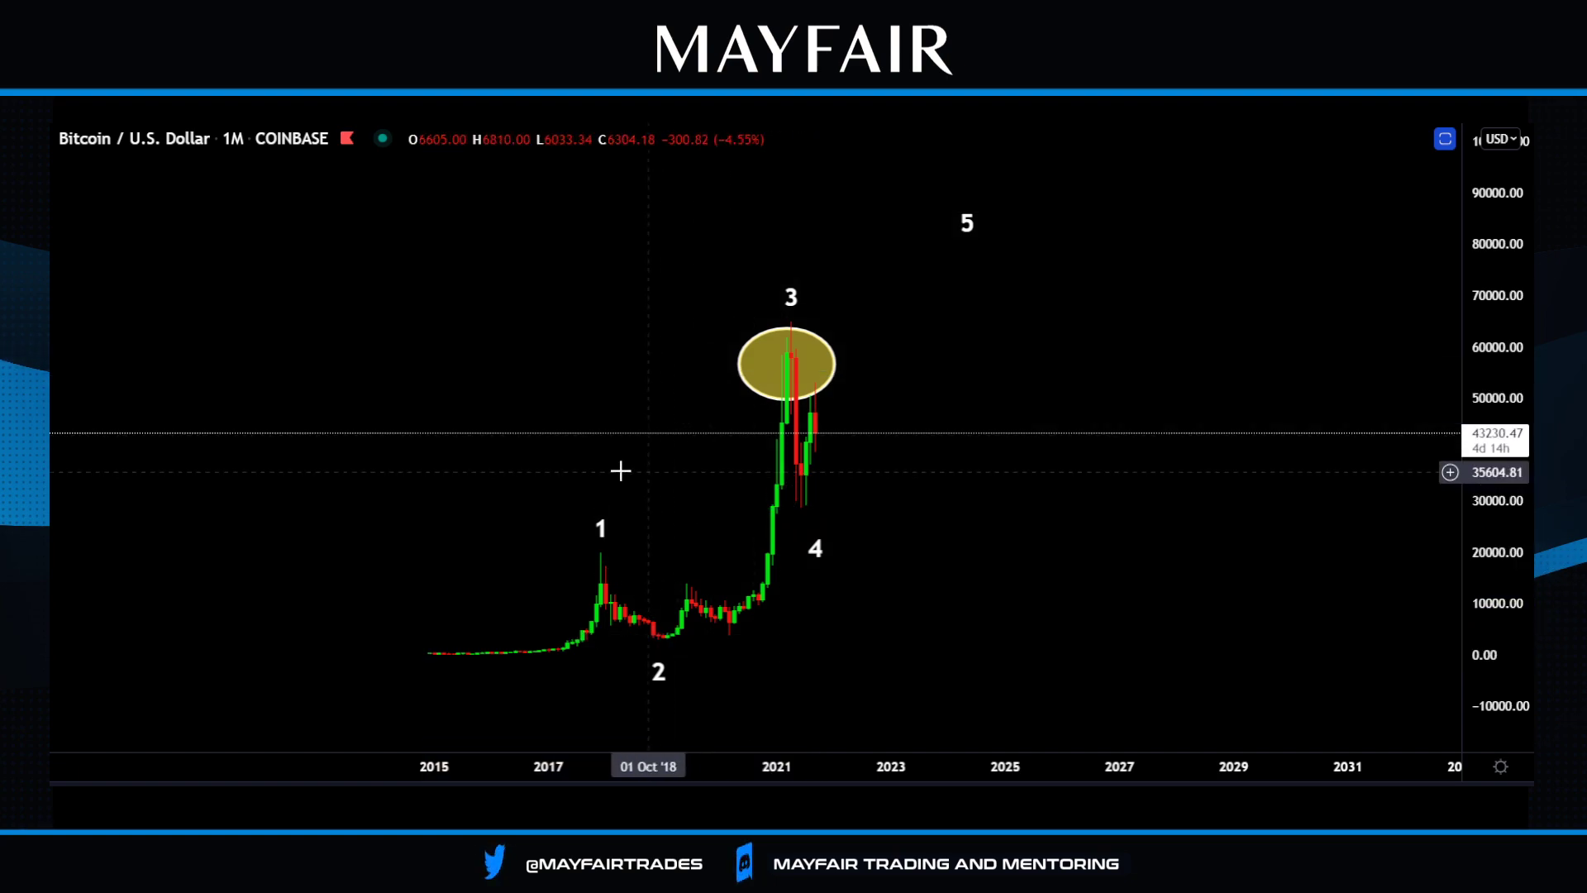
mouse_move(815, 520)
mouse_down()
mouse_move(818, 533)
mouse_move(807, 506)
mouse_up()
click(963, 538)
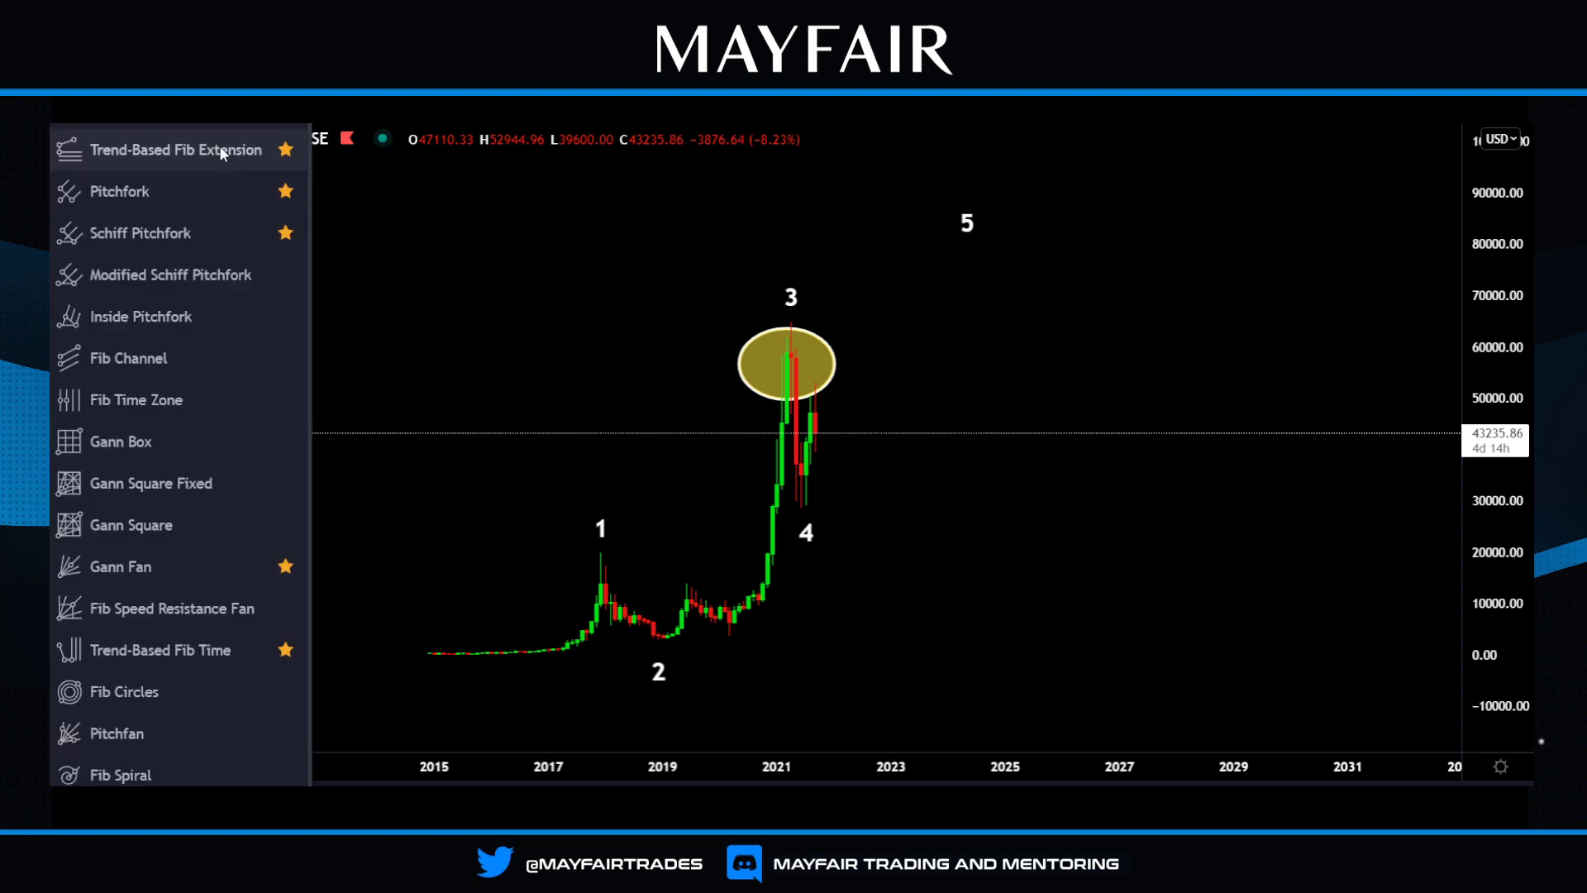
Draw a Fib retracement from the wave 2 low at about 3,505 up to the wave 3 high at about 64,861.
click(170, 125)
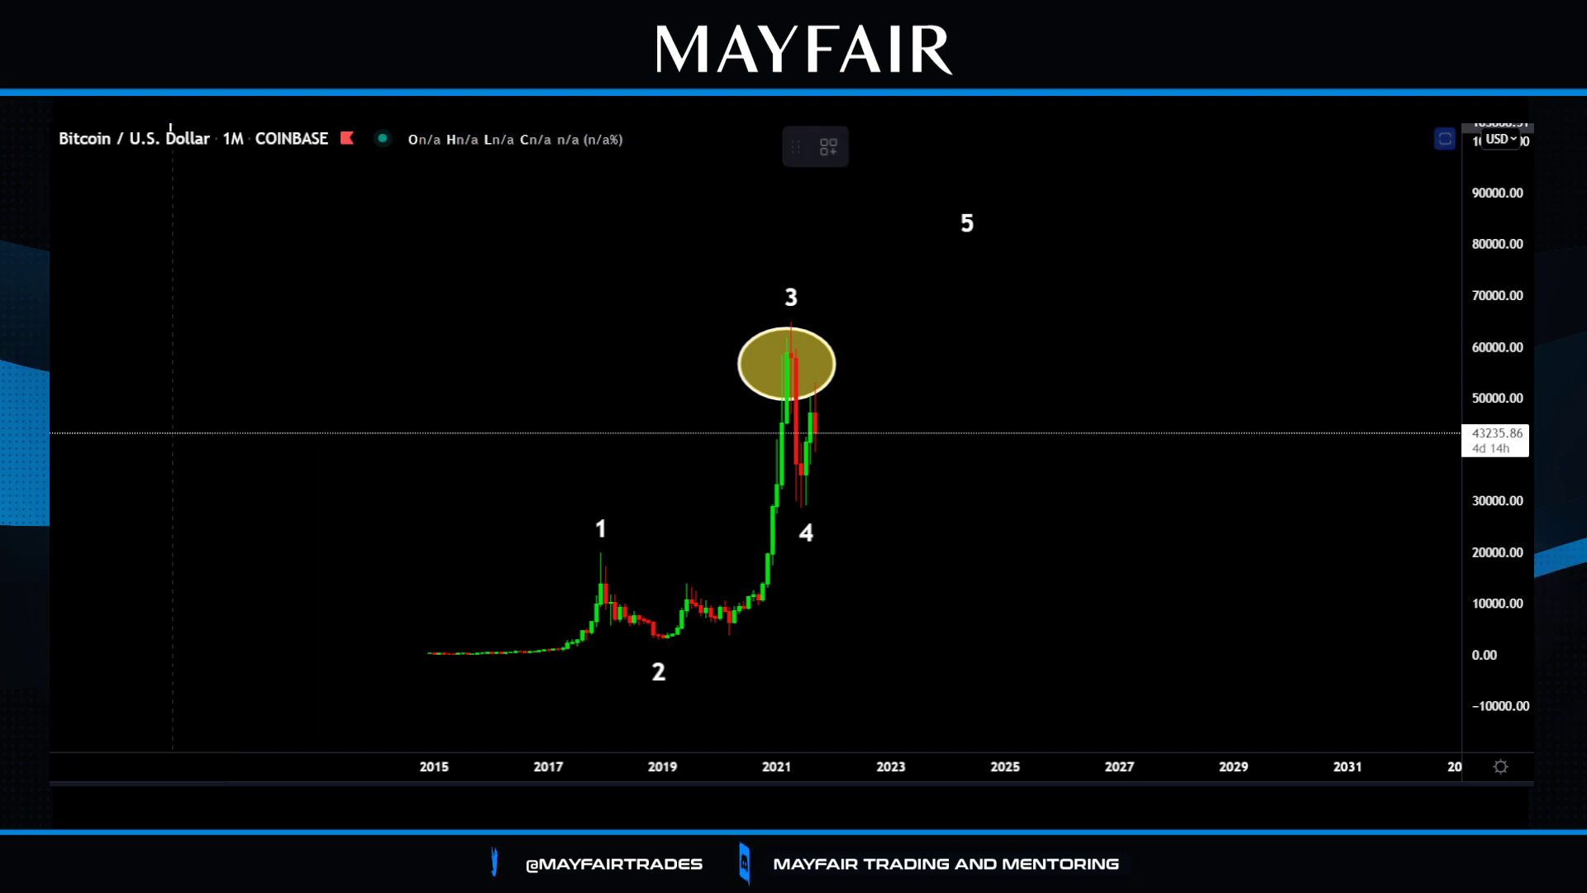
click(662, 635)
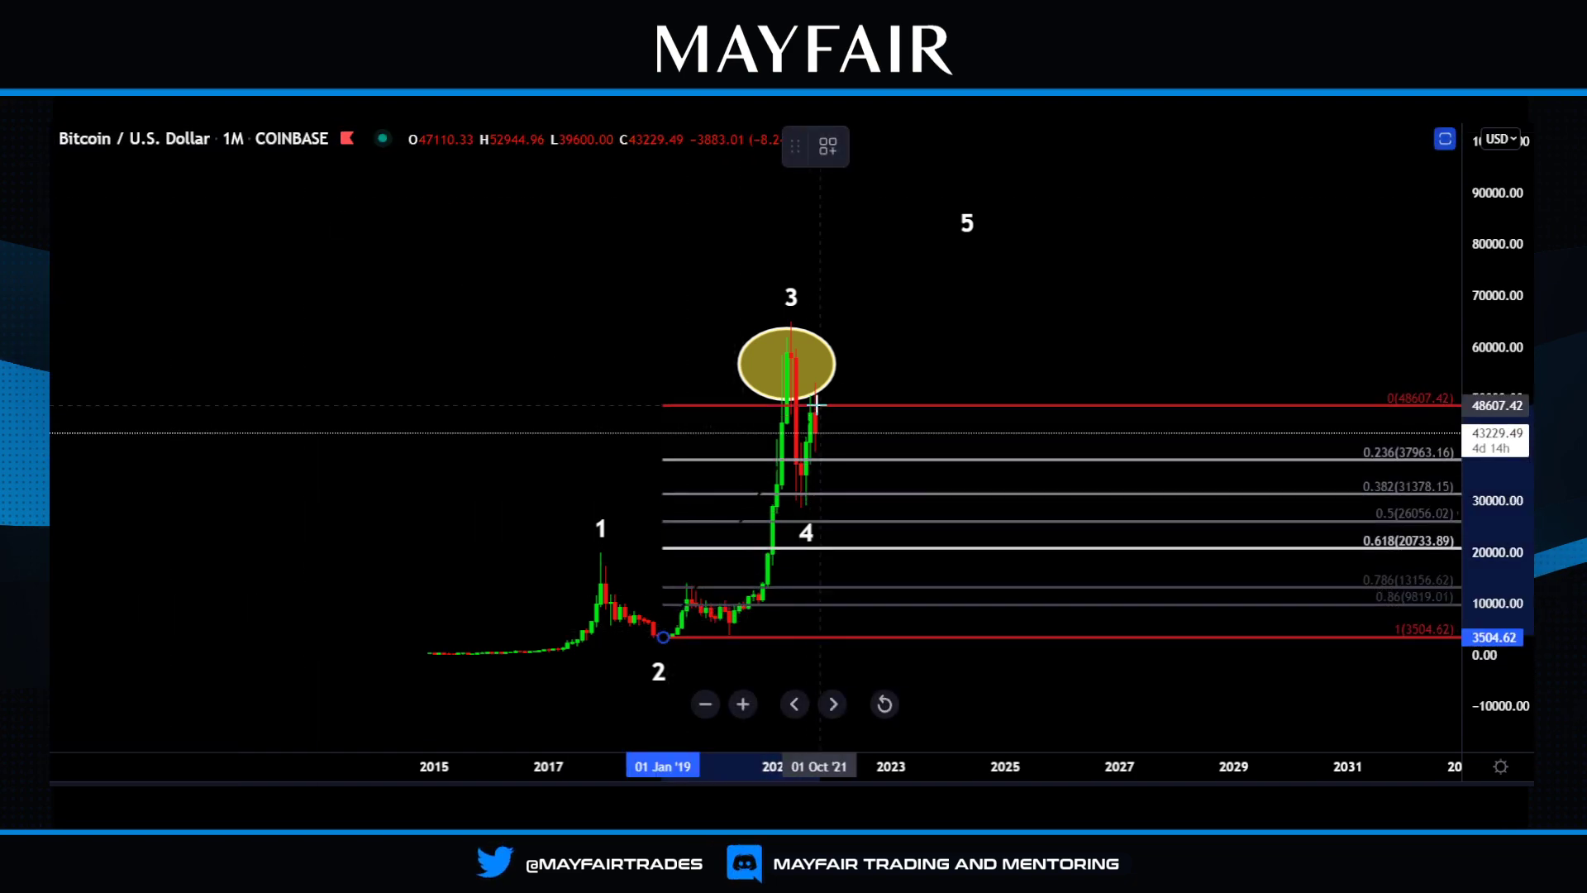
click(866, 323)
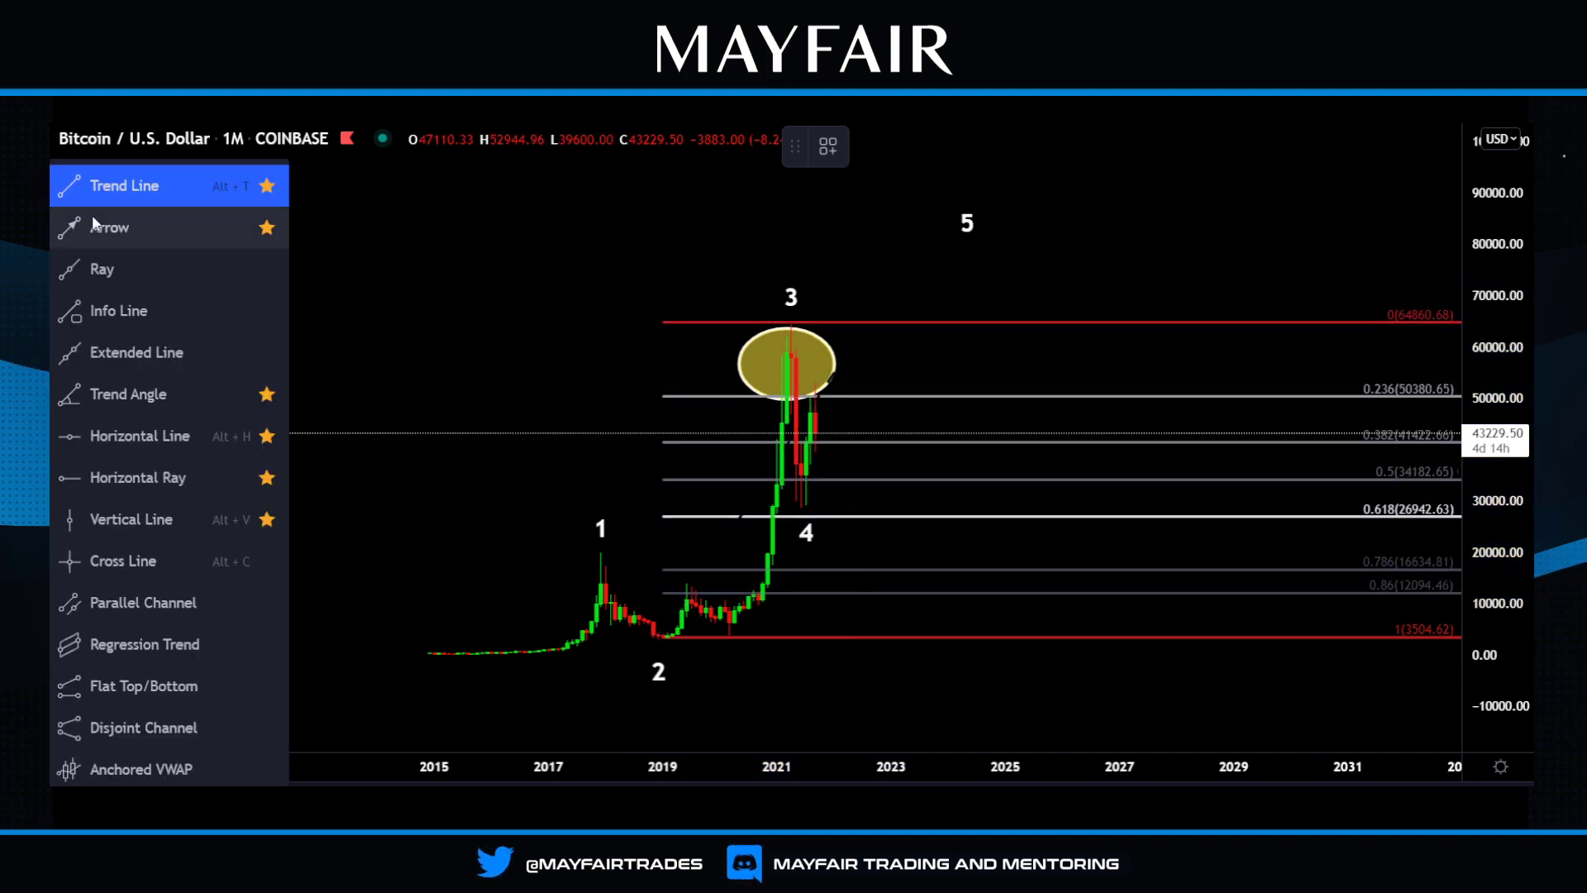
Draw a horizontal trend line along the 0.618 retracement level from March 2021 to May 2025 and copy it up to the 0.5 level.
click(58, 177)
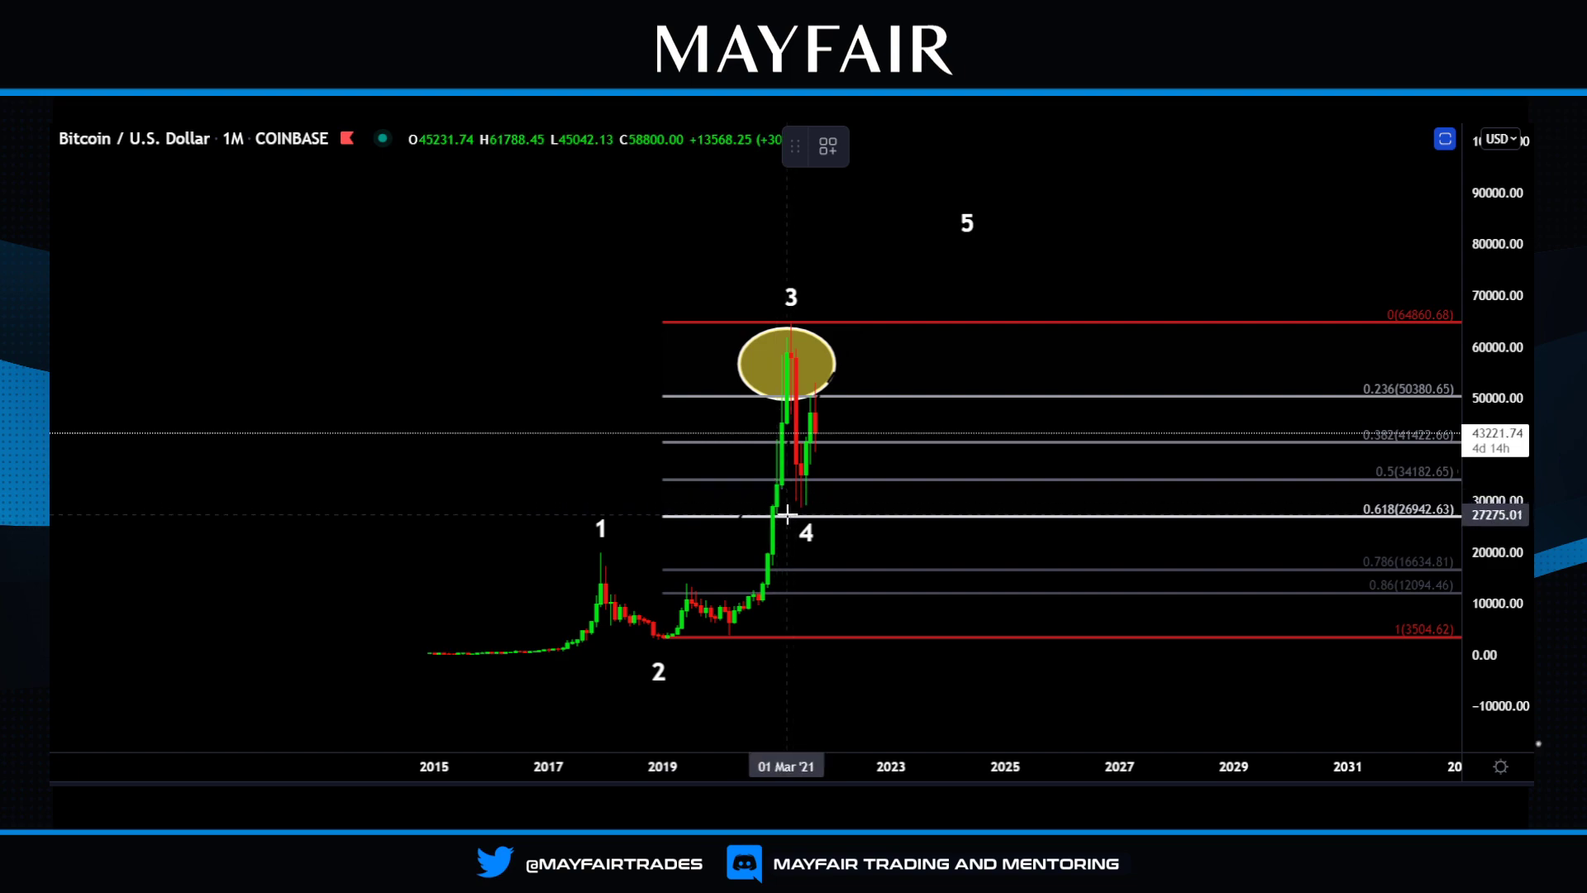
click(787, 515)
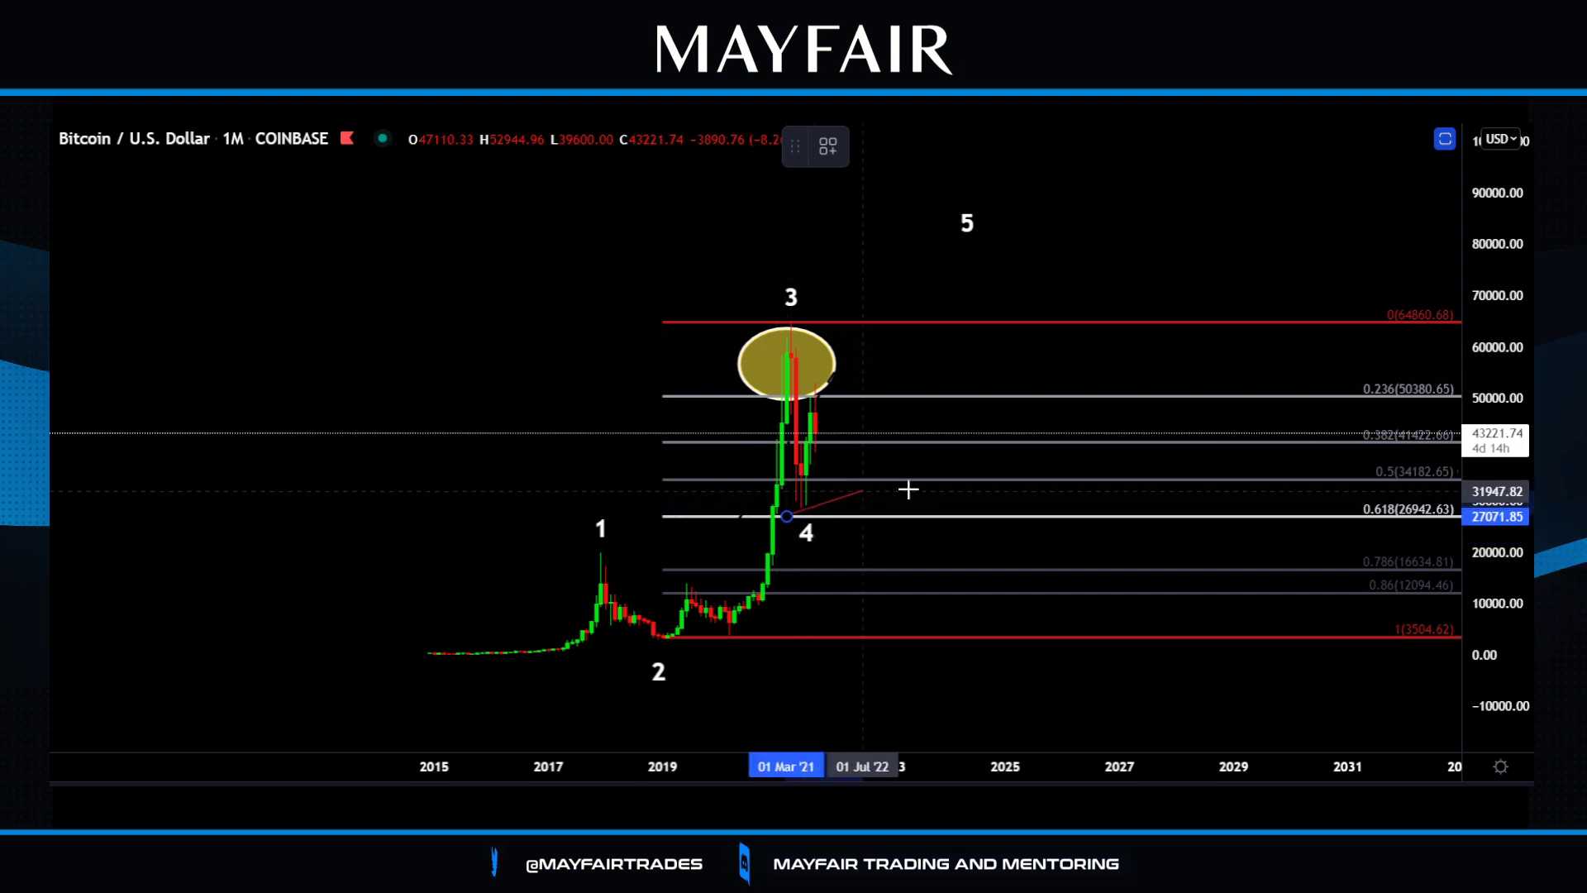
click(1023, 515)
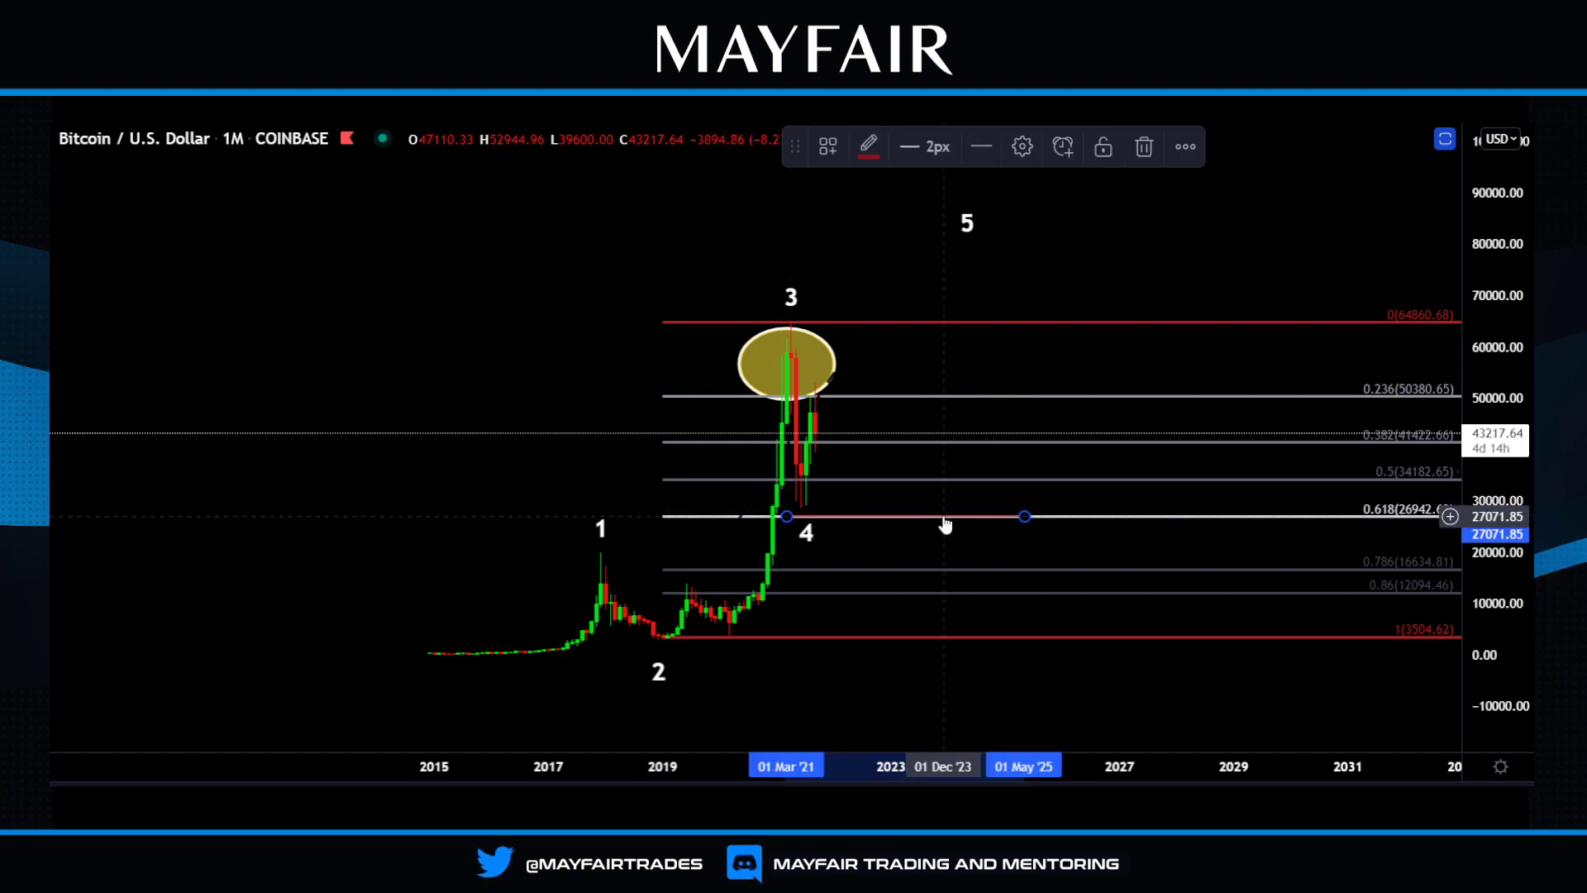
drag(944, 524, 943, 479)
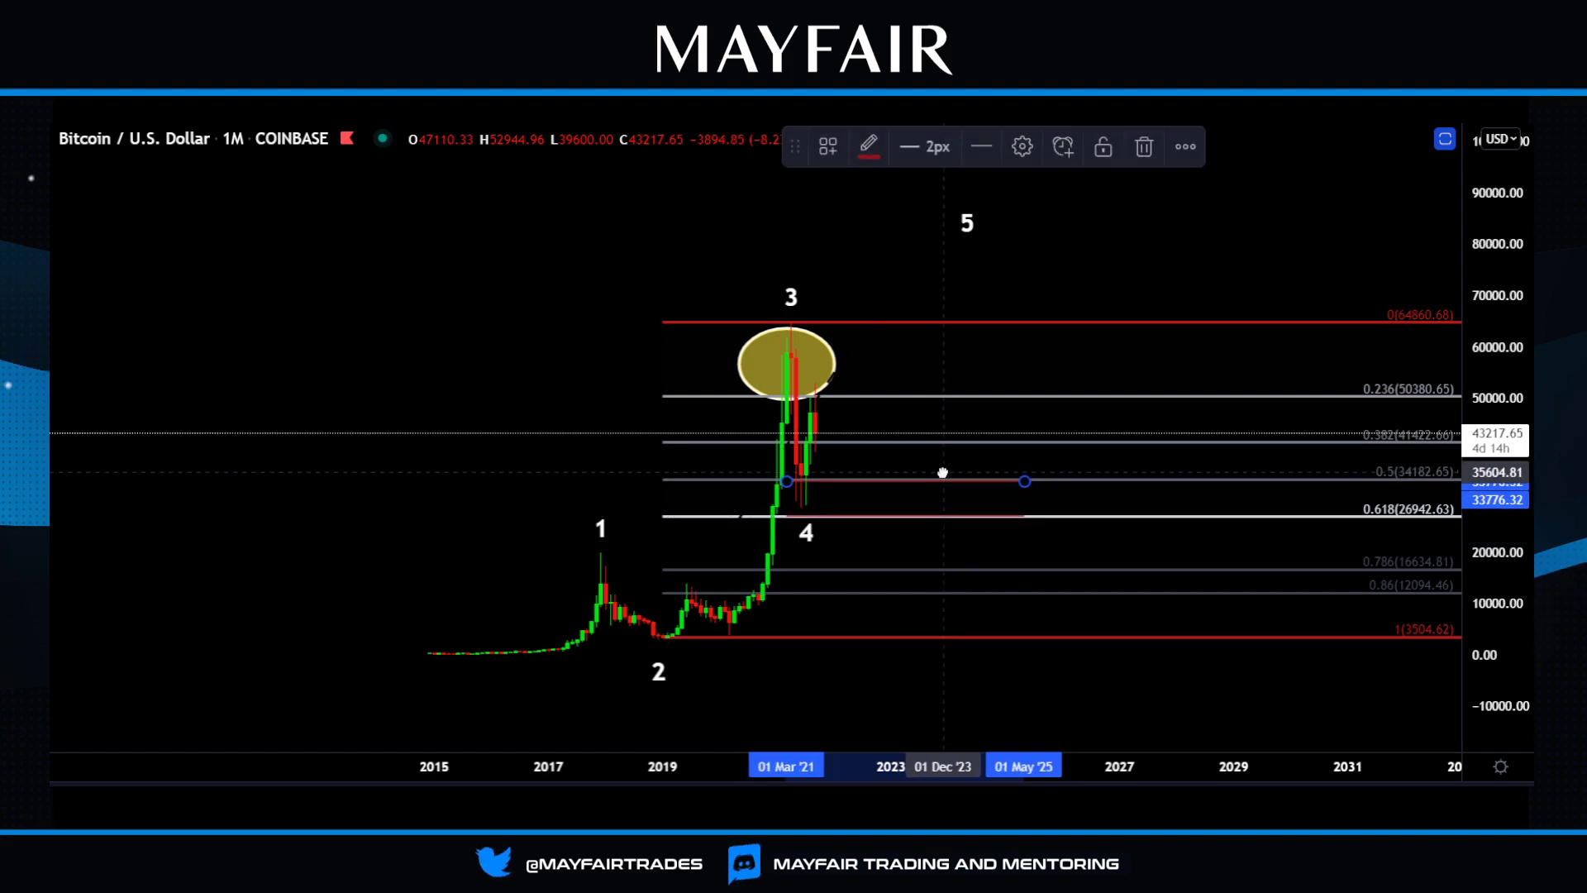
Delete the Fib retracement drawn between waves 2 and 3.
click(931, 323)
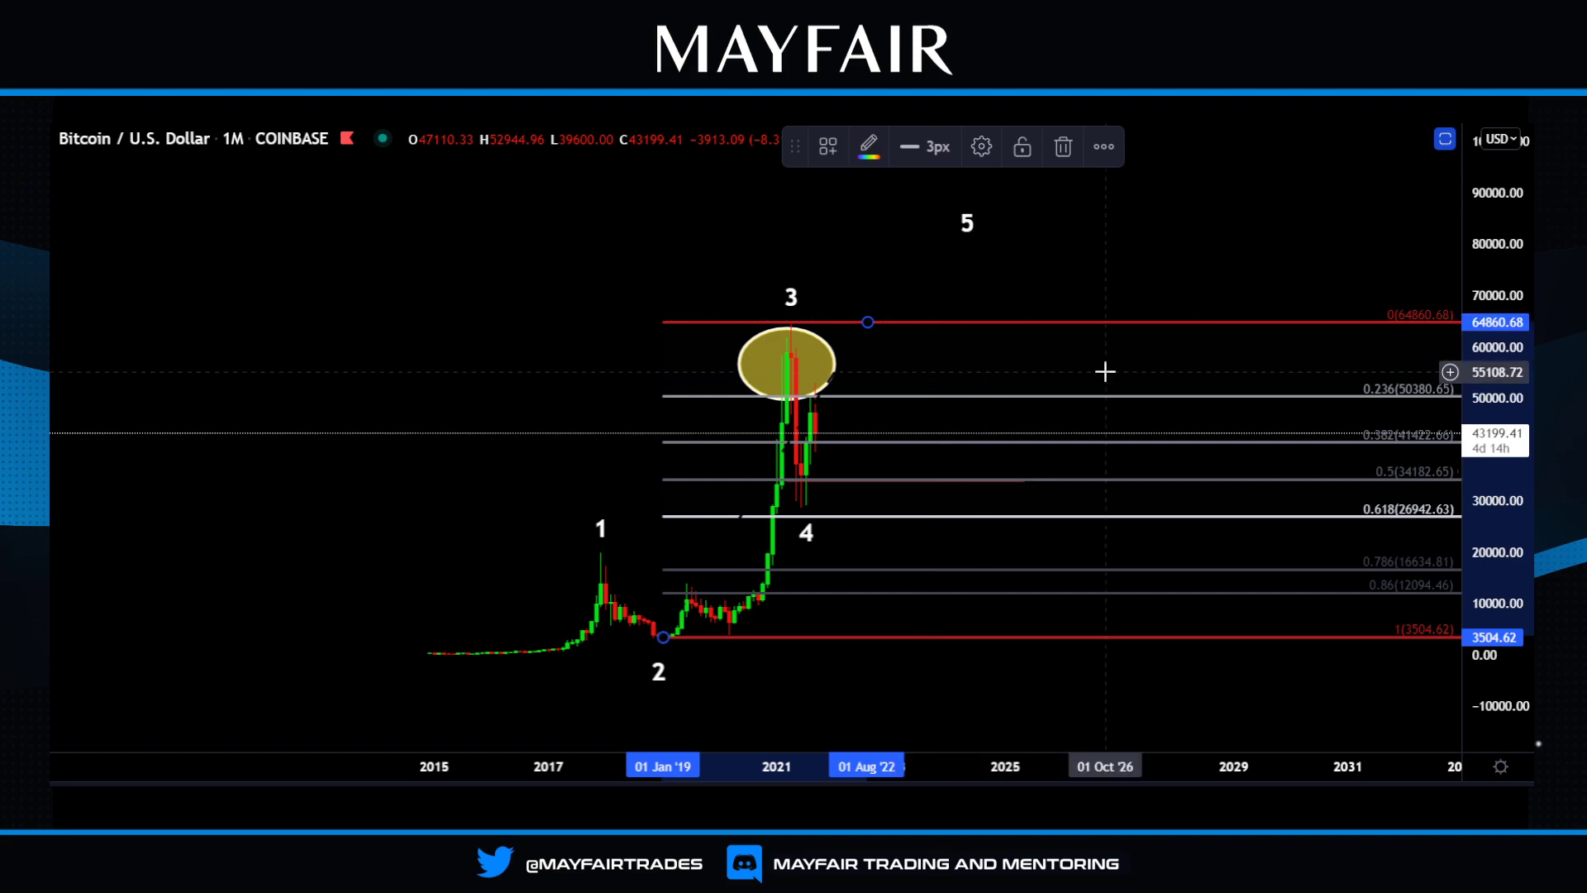
key(Delete)
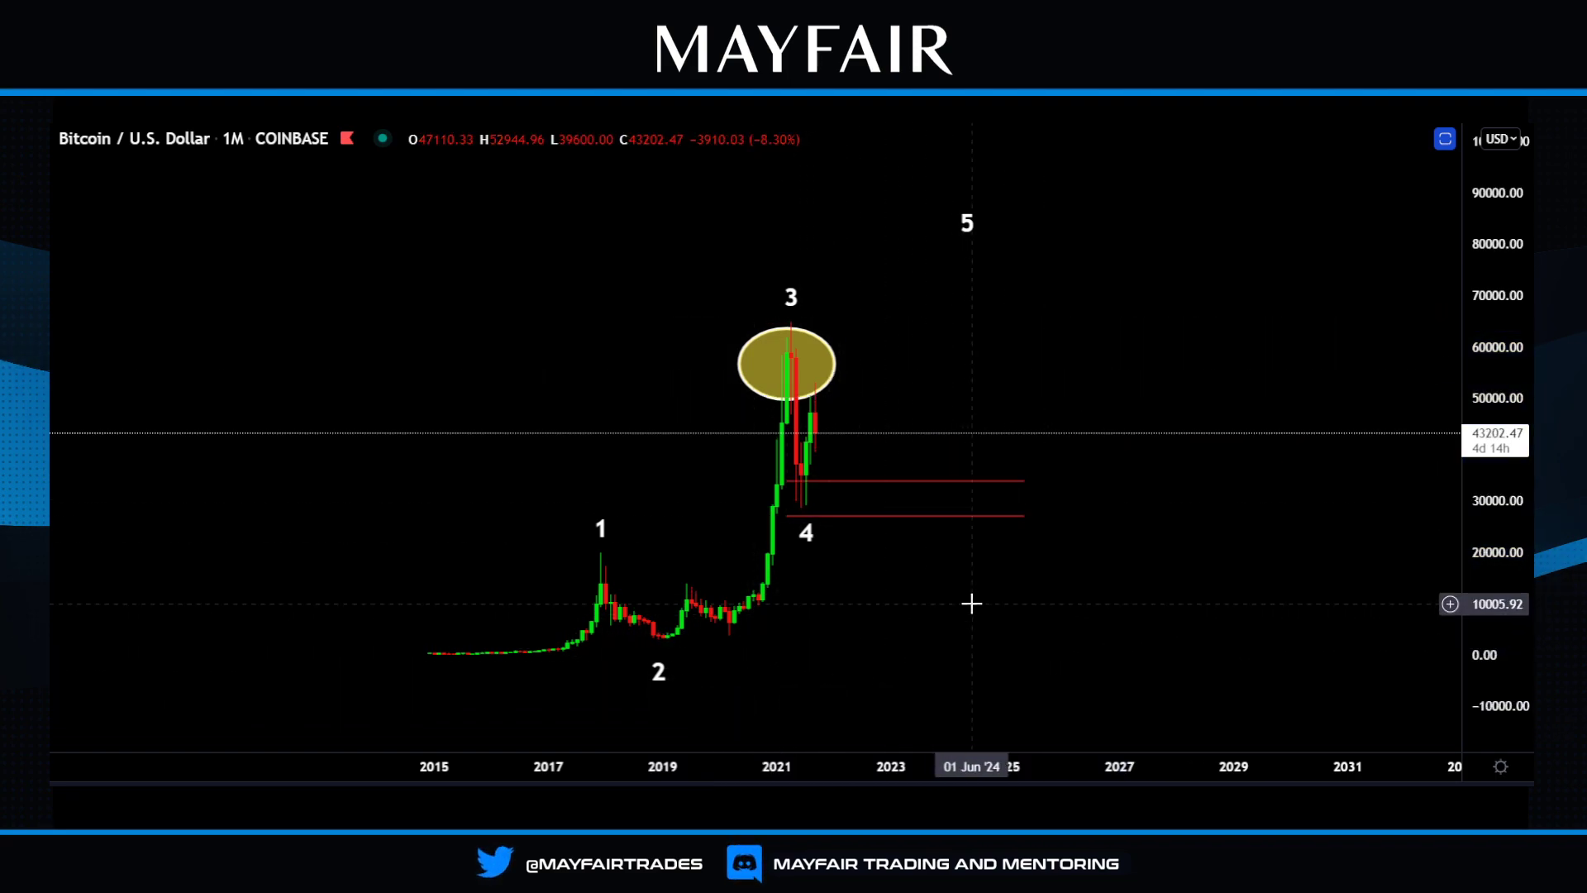
click(786, 515)
click(842, 602)
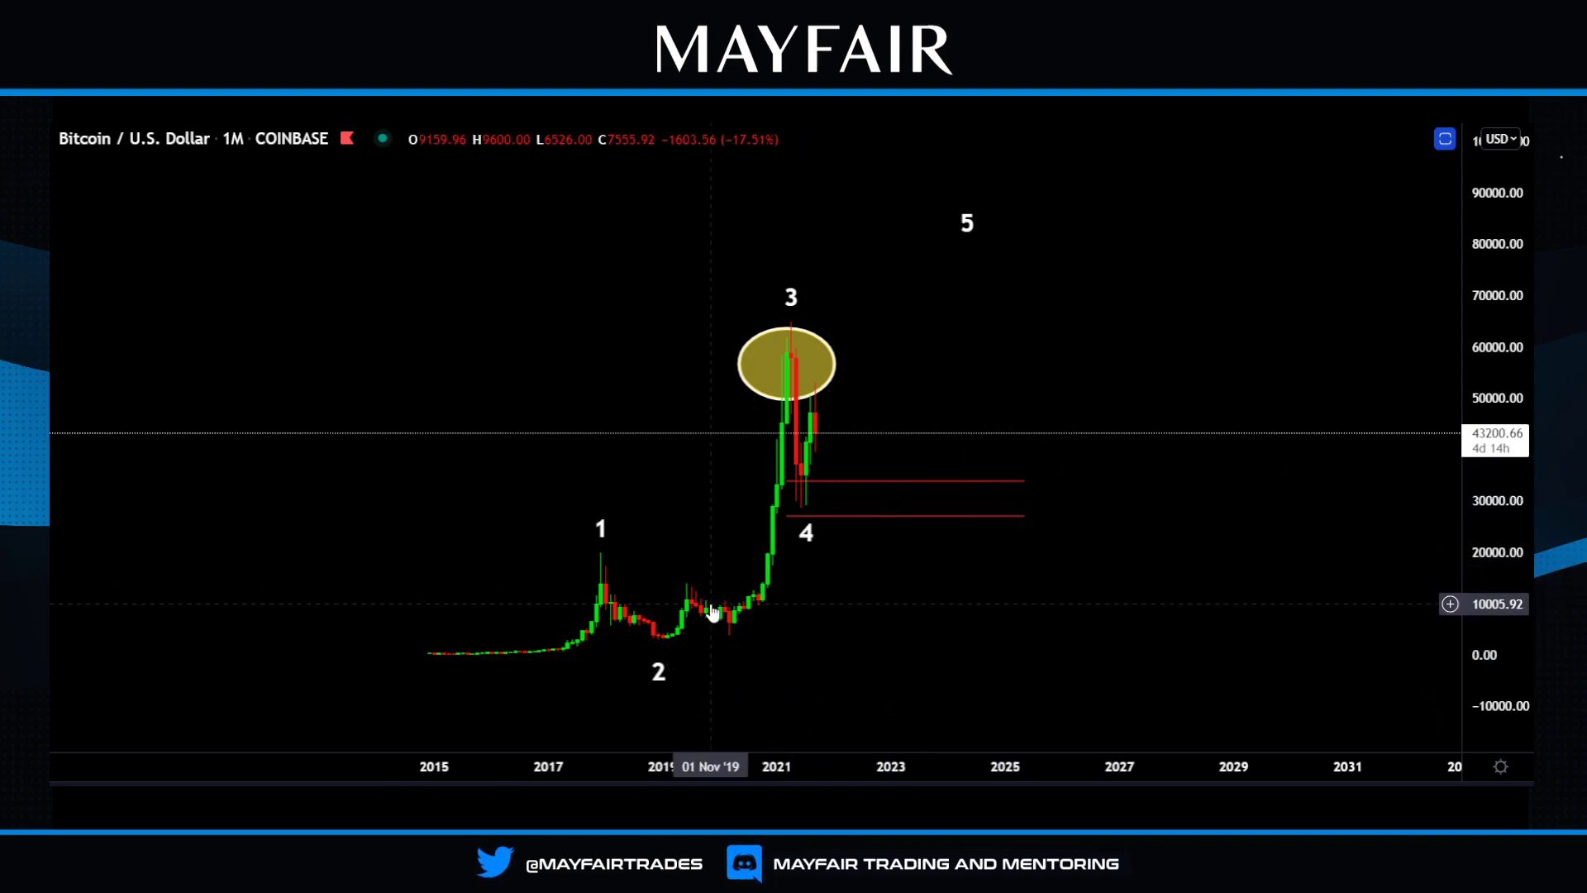
drag(1523, 234, 1523, 248)
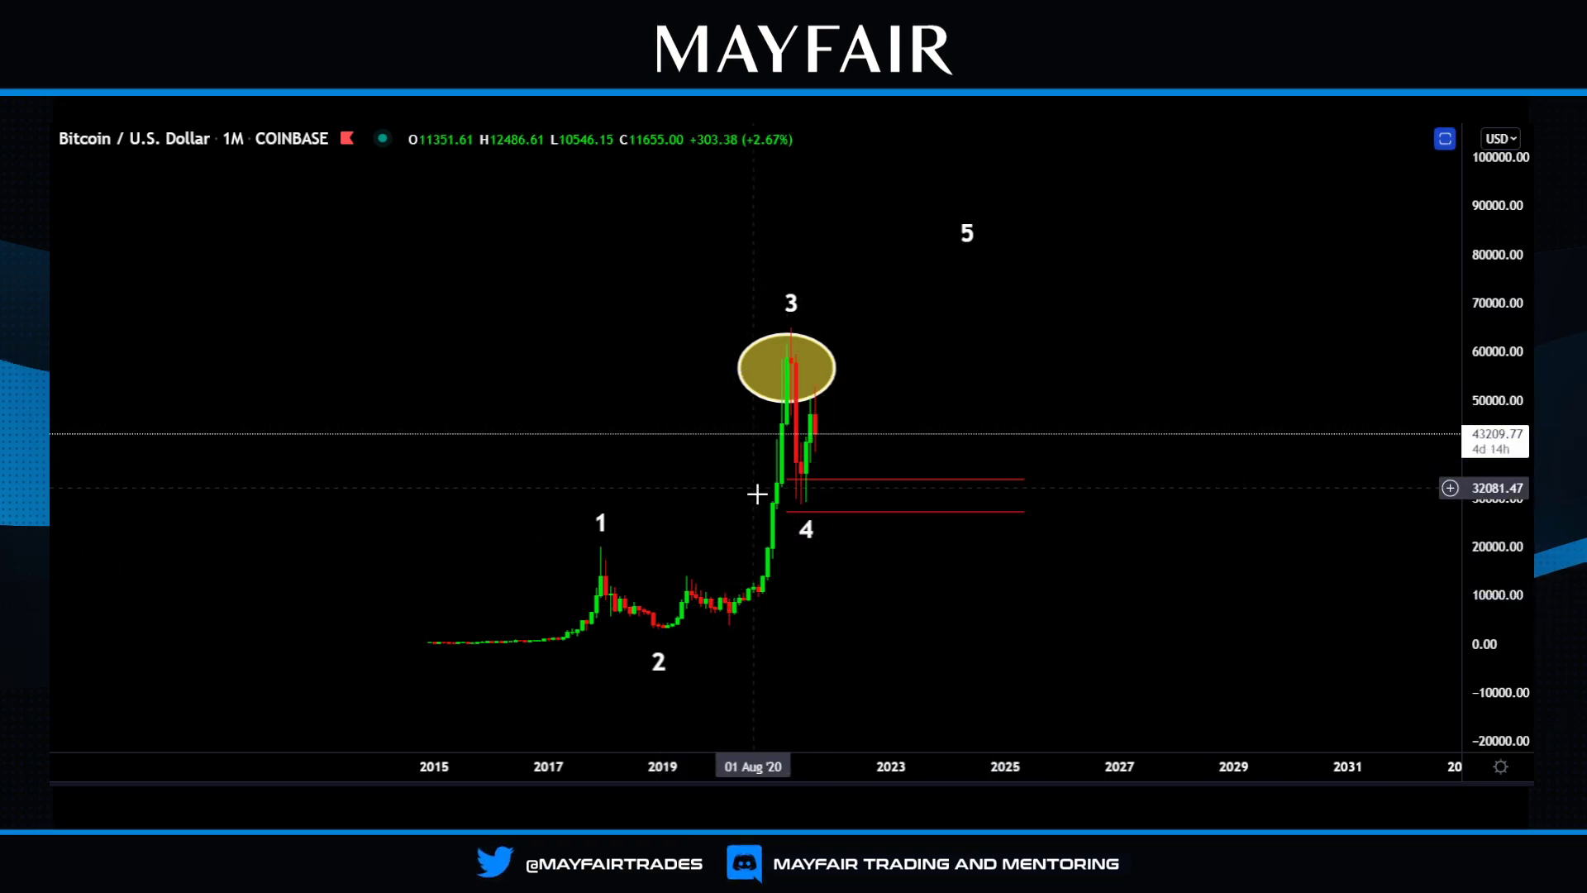
click(782, 479)
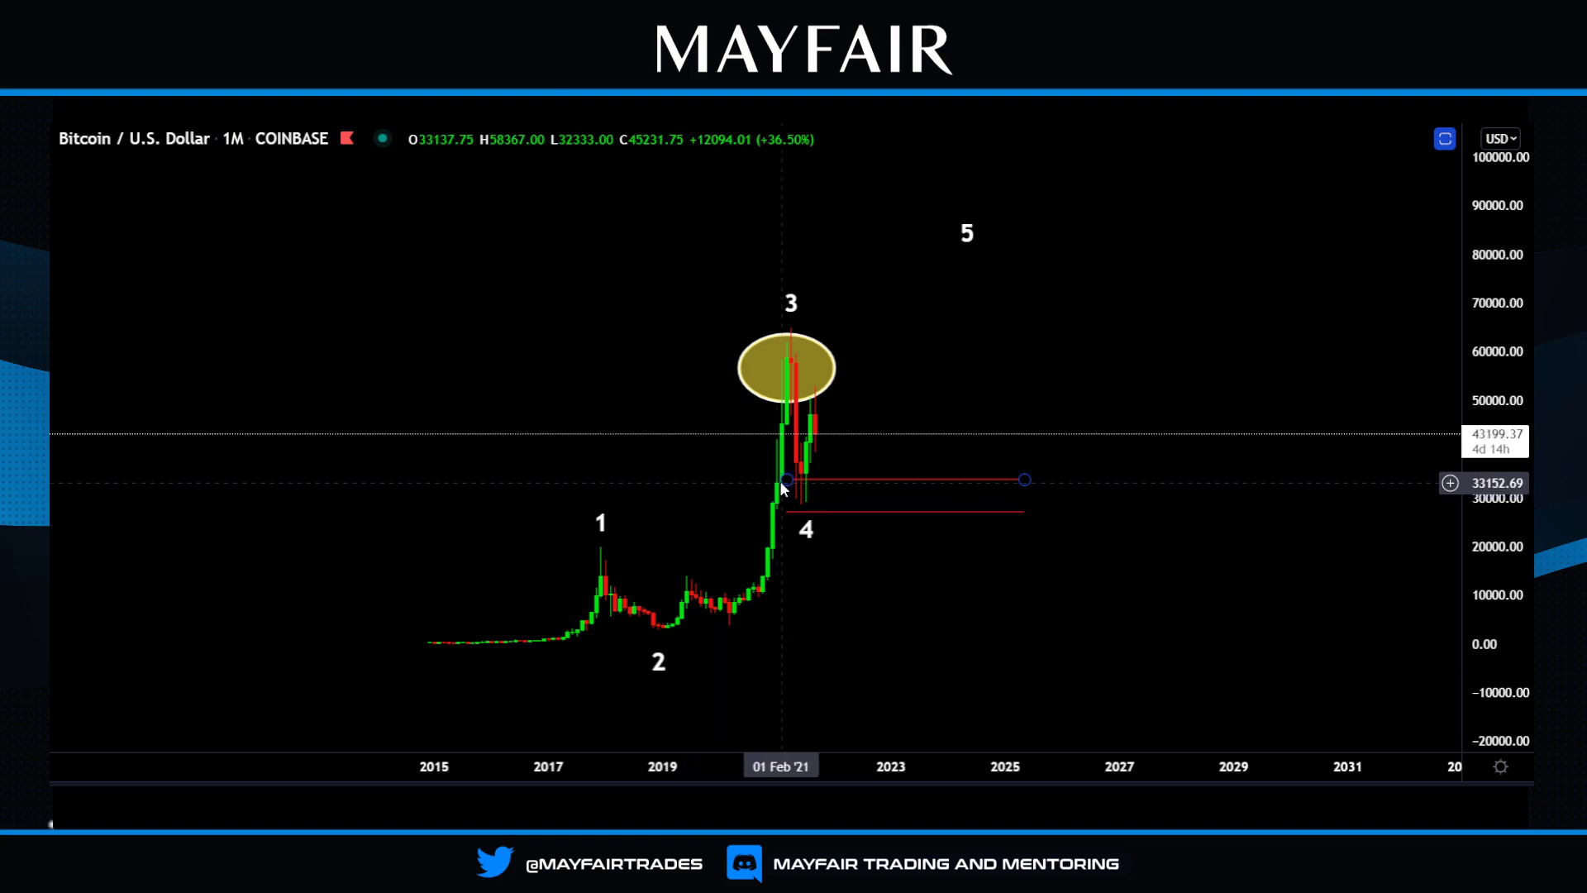
click(875, 400)
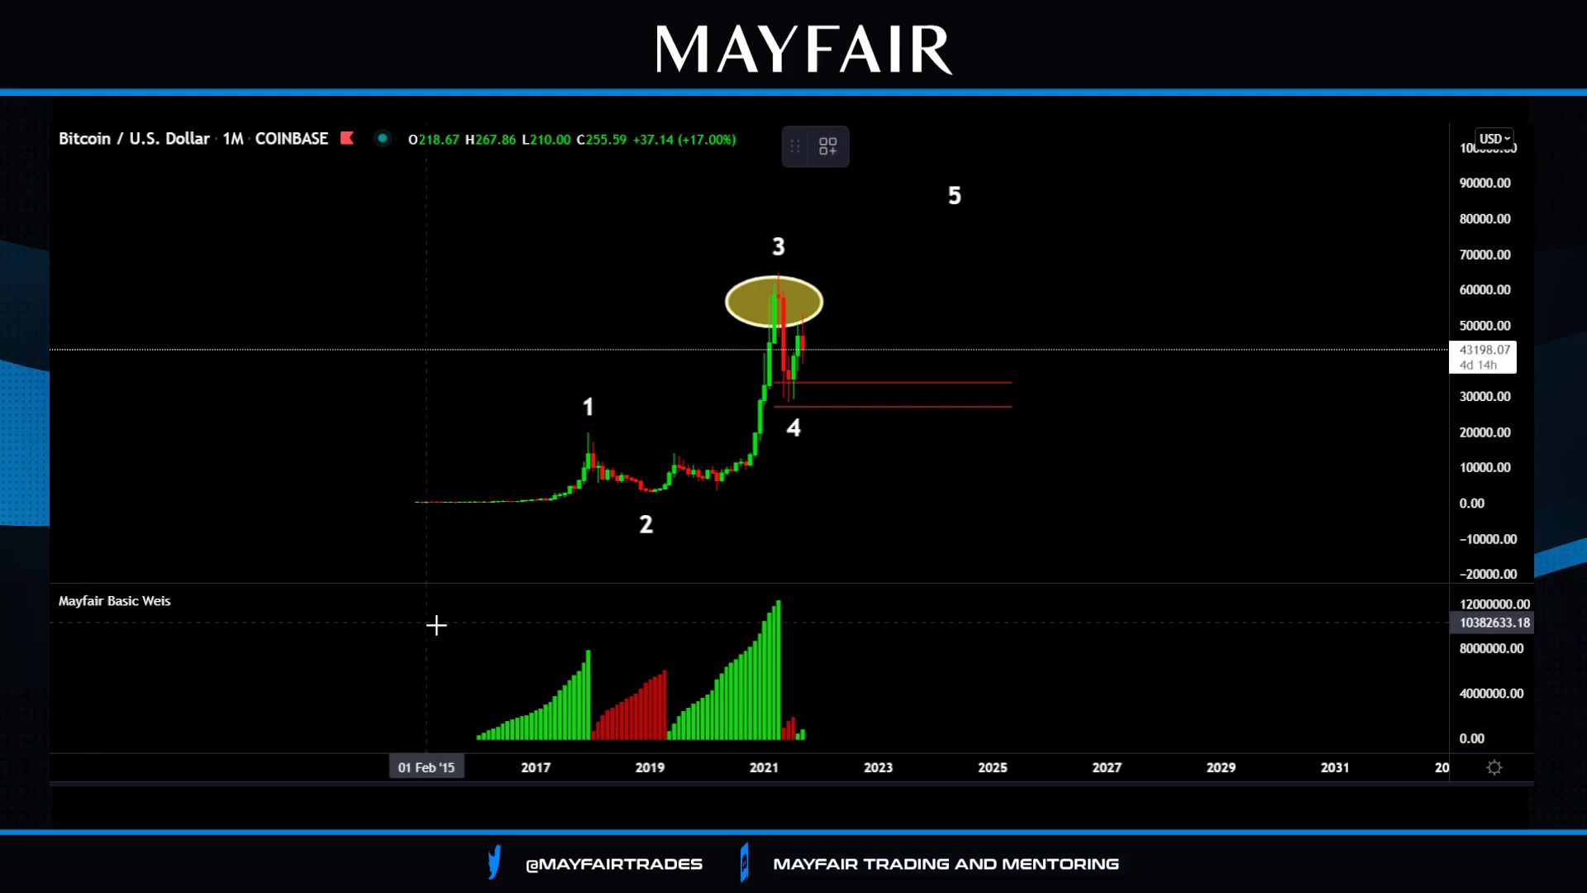
Draw an ellipse around the first green volume wave, ending around January 2018, in the Mayfair Basic Weis indicator.
click(554, 620)
click(551, 731)
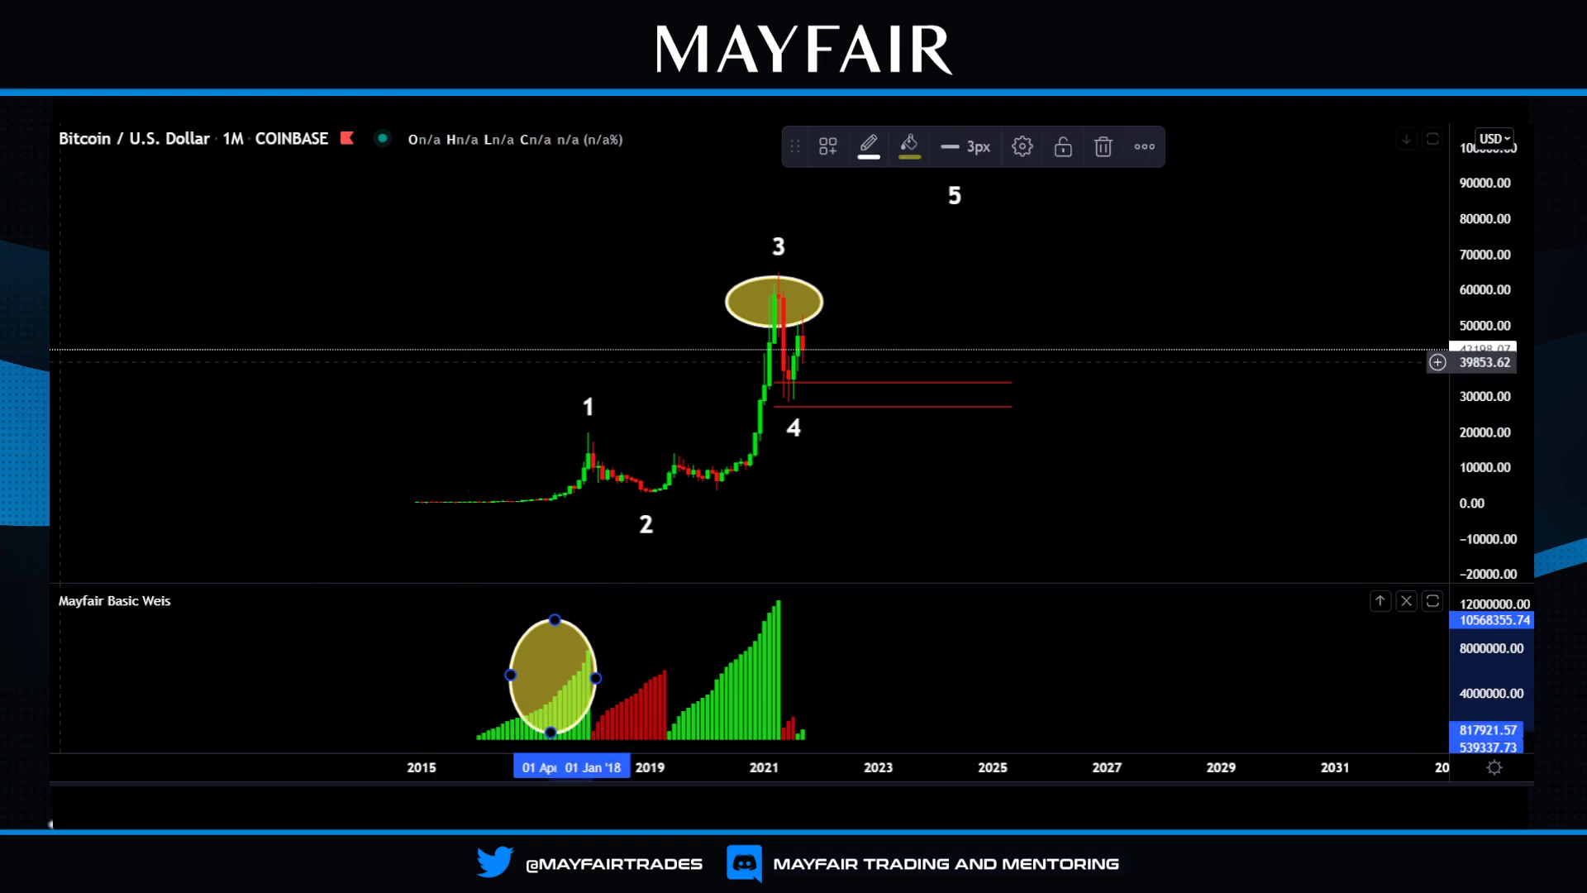
Write a freehand 2 on the first red volume wave and a 1 inside the ellipse with the Brush.
click(33, 248)
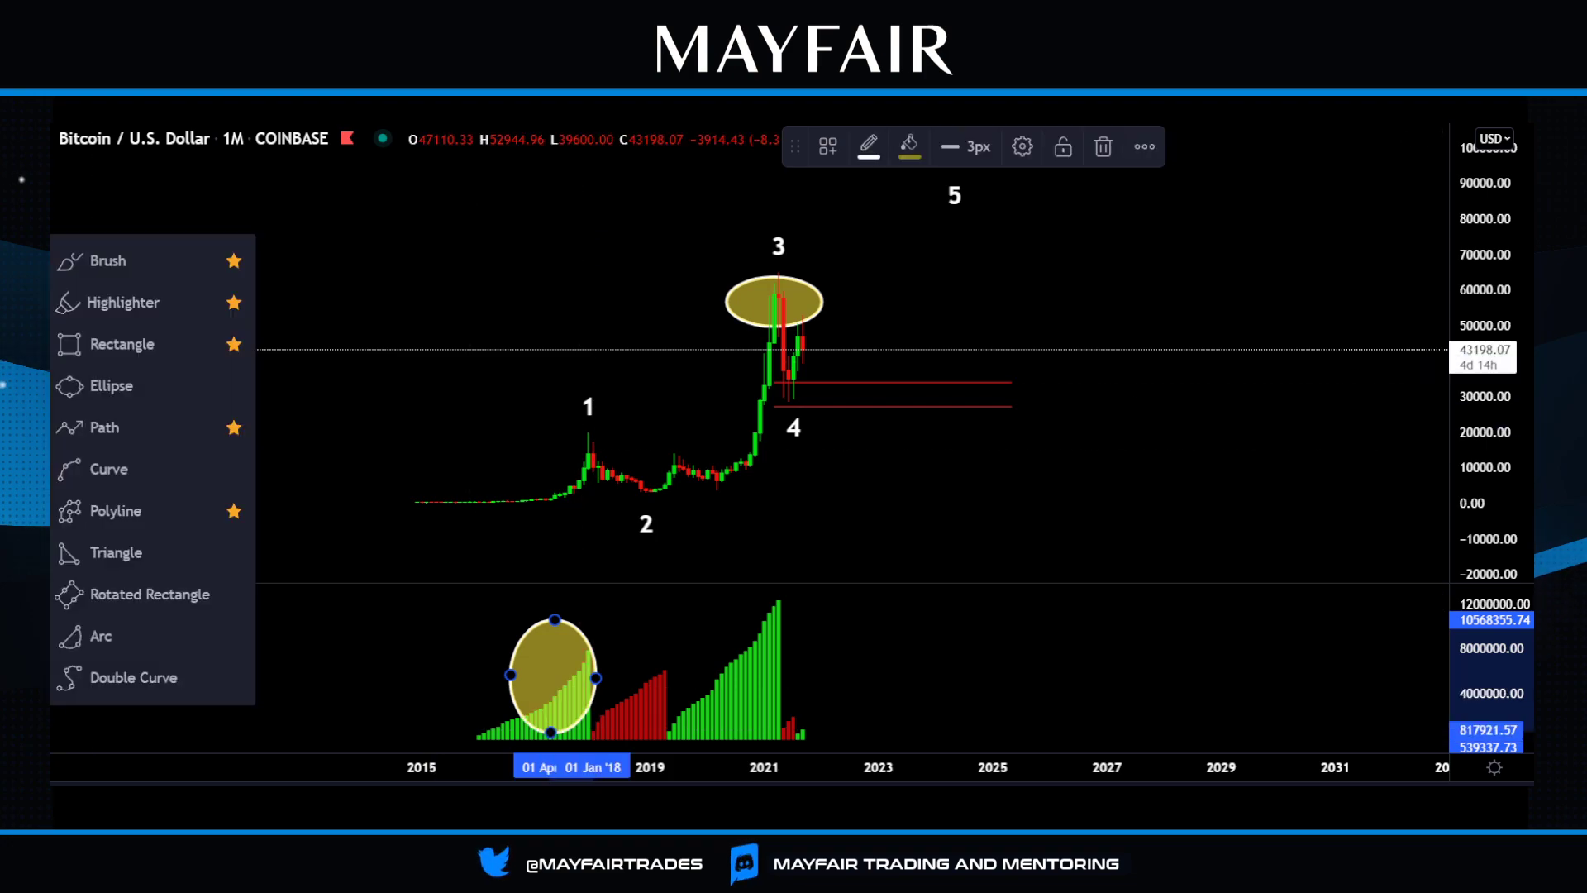
click(134, 265)
mouse_move(629, 653)
mouse_down()
mouse_move(650, 659)
mouse_move(635, 702)
mouse_move(660, 711)
mouse_up()
drag(545, 655, 549, 699)
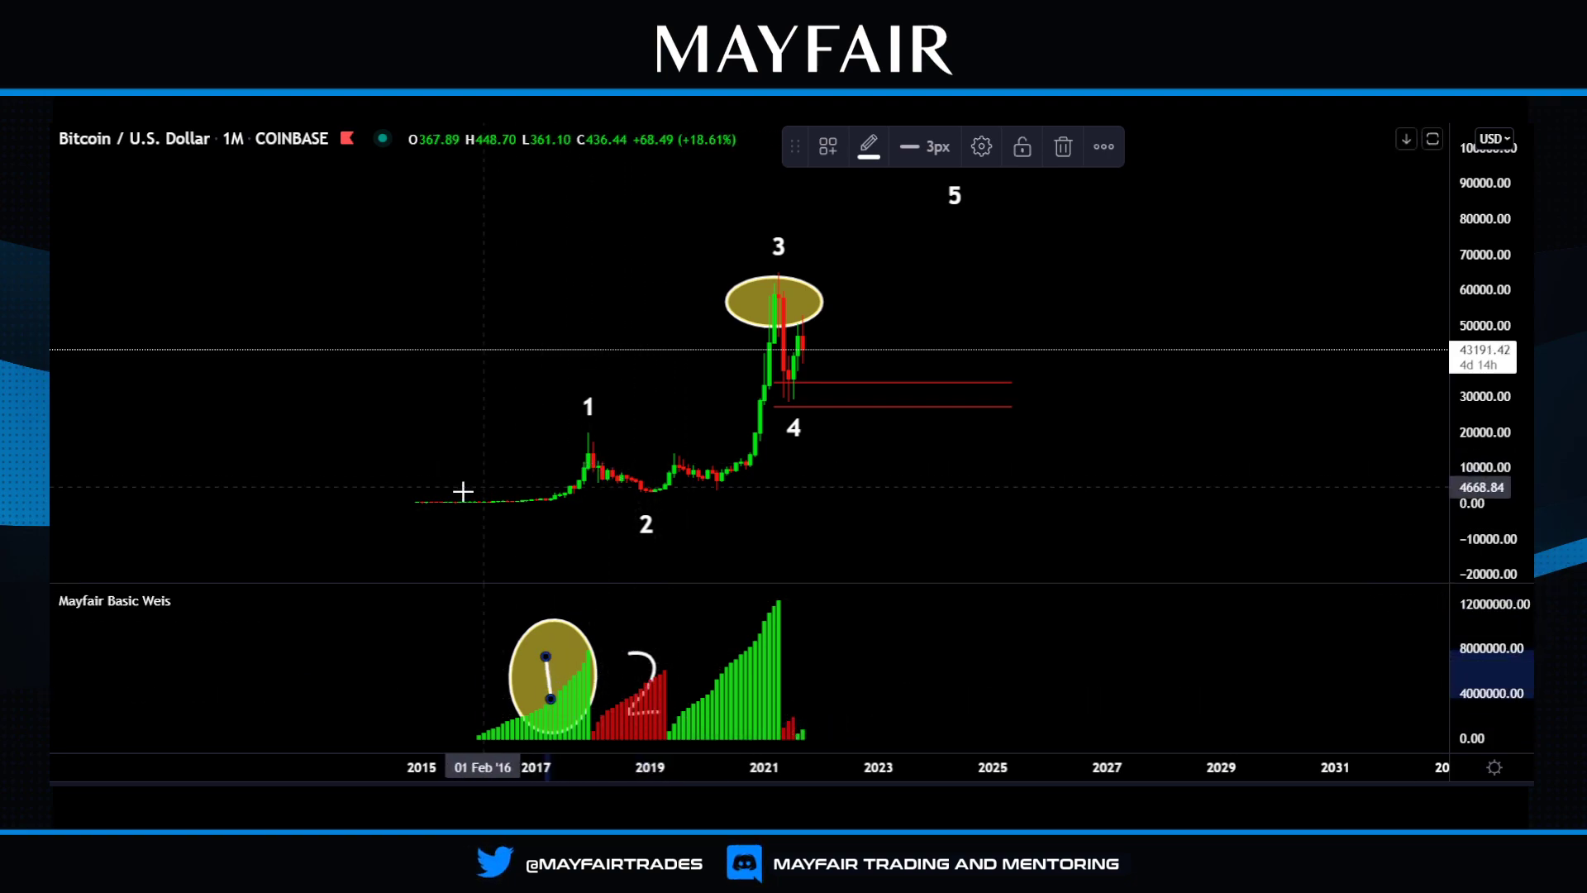
Outline the price rise into wave 1 and the decline into wave 2 with freehand brush shapes.
mouse_move(435, 498)
mouse_down()
mouse_move(529, 495)
mouse_move(574, 451)
mouse_move(585, 470)
mouse_move(587, 494)
mouse_move(531, 514)
mouse_move(456, 501)
mouse_up()
mouse_move(602, 448)
mouse_down()
mouse_move(667, 477)
mouse_move(664, 504)
mouse_move(636, 501)
mouse_move(602, 453)
mouse_up()
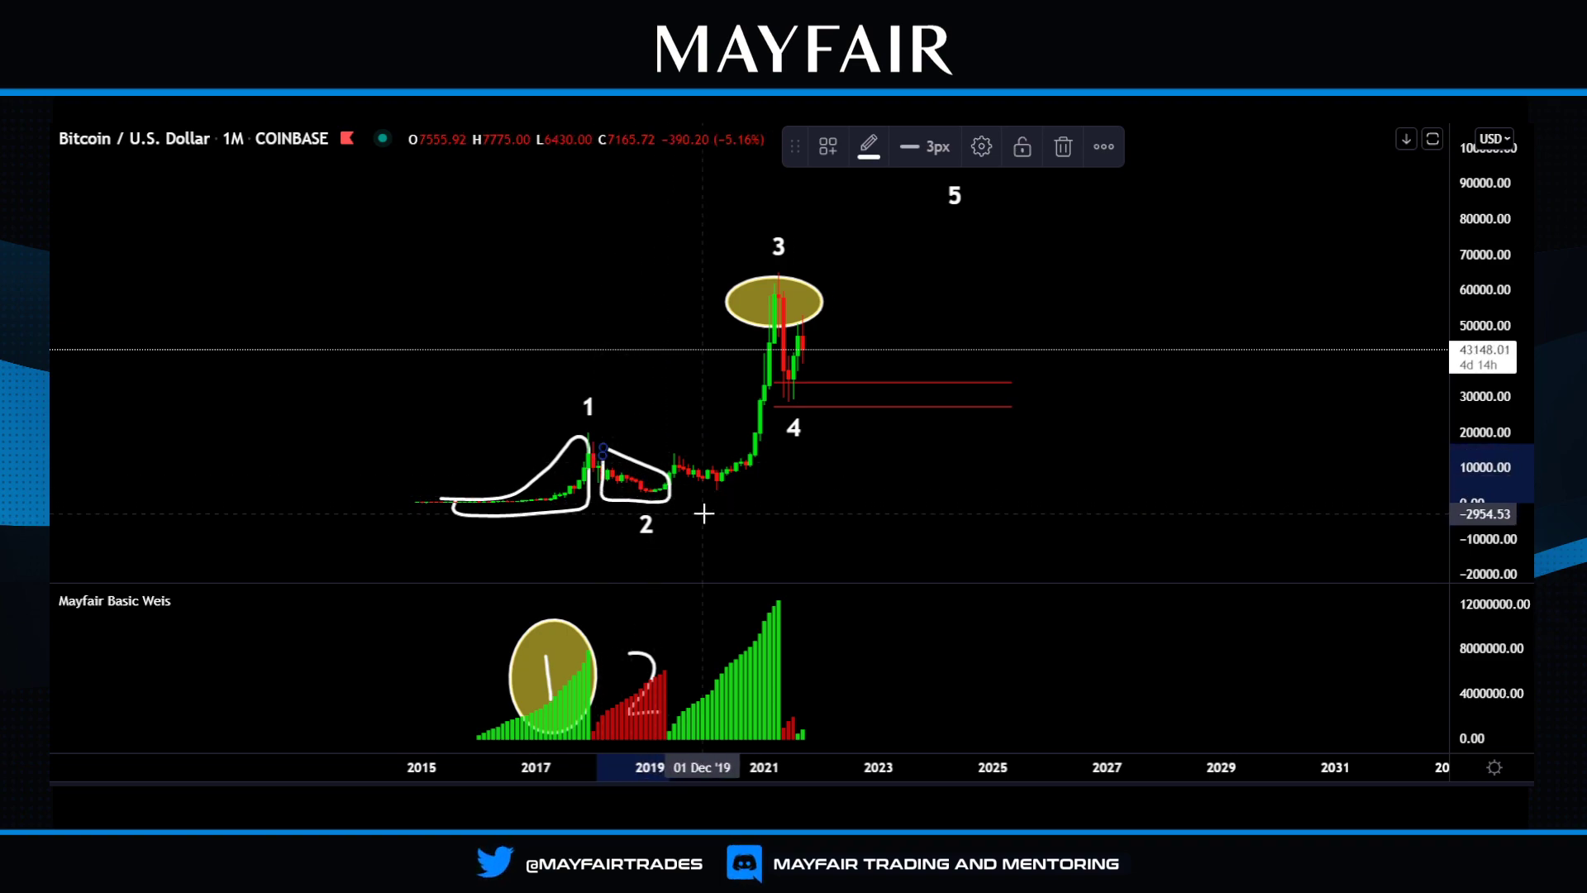
Write a freehand 3 on the second green volume wave, outline the small volume waves after it and label them A and B.
mouse_move(711, 634)
mouse_down()
mouse_move(752, 671)
mouse_move(723, 696)
mouse_up()
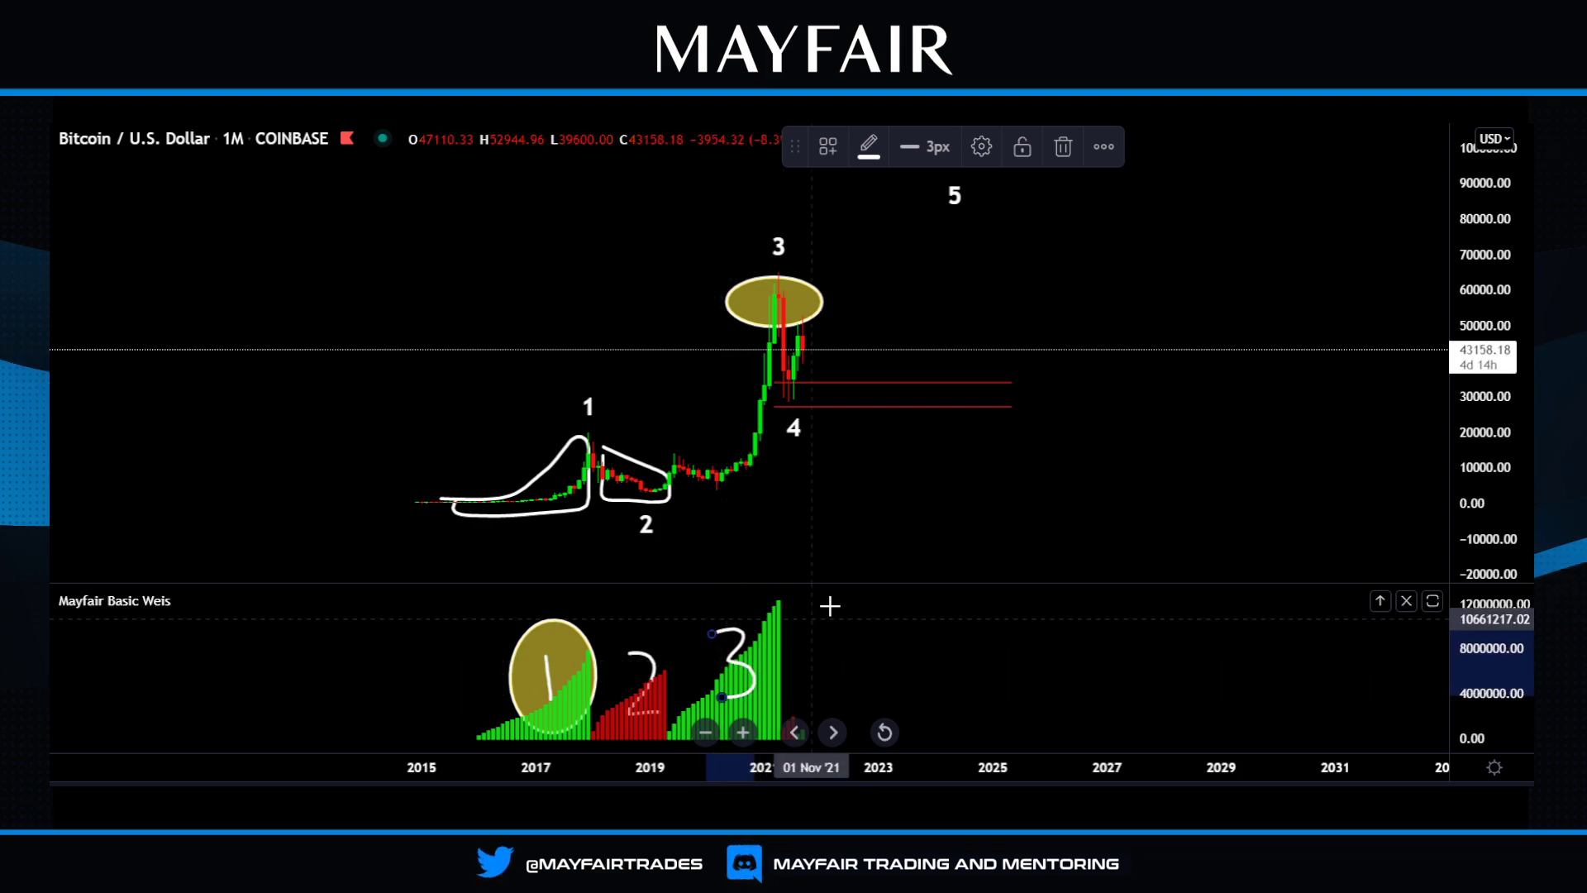
click(742, 732)
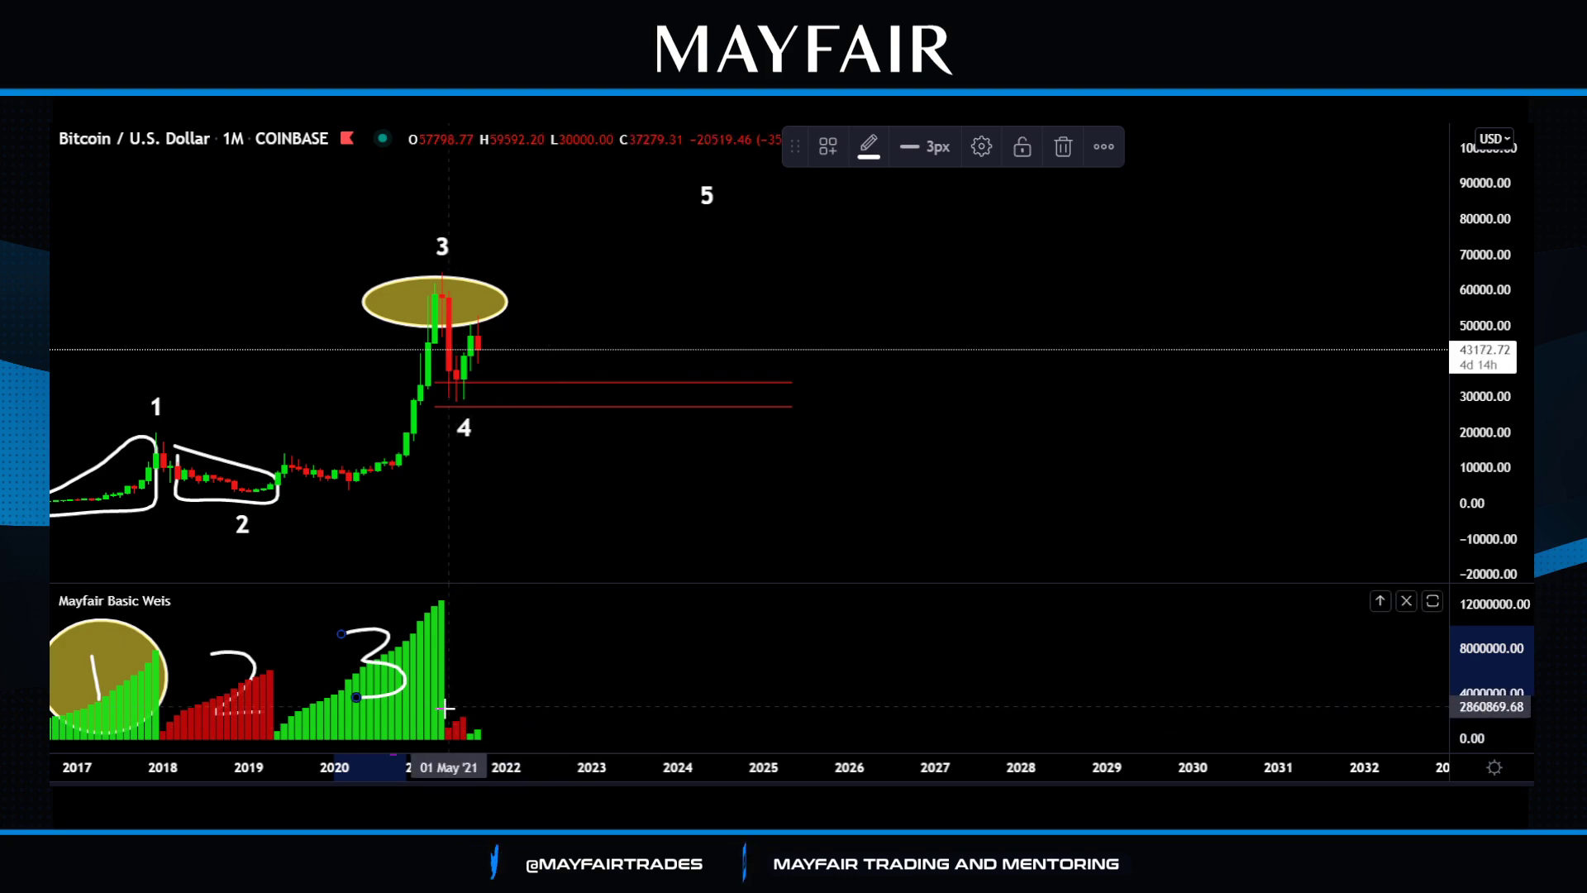
mouse_move(444, 702)
mouse_down()
mouse_move(483, 736)
mouse_move(478, 704)
mouse_move(456, 718)
mouse_move(445, 694)
mouse_move(484, 648)
mouse_move(521, 676)
mouse_move(541, 649)
mouse_move(544, 665)
mouse_move(508, 682)
mouse_up()
click(506, 653)
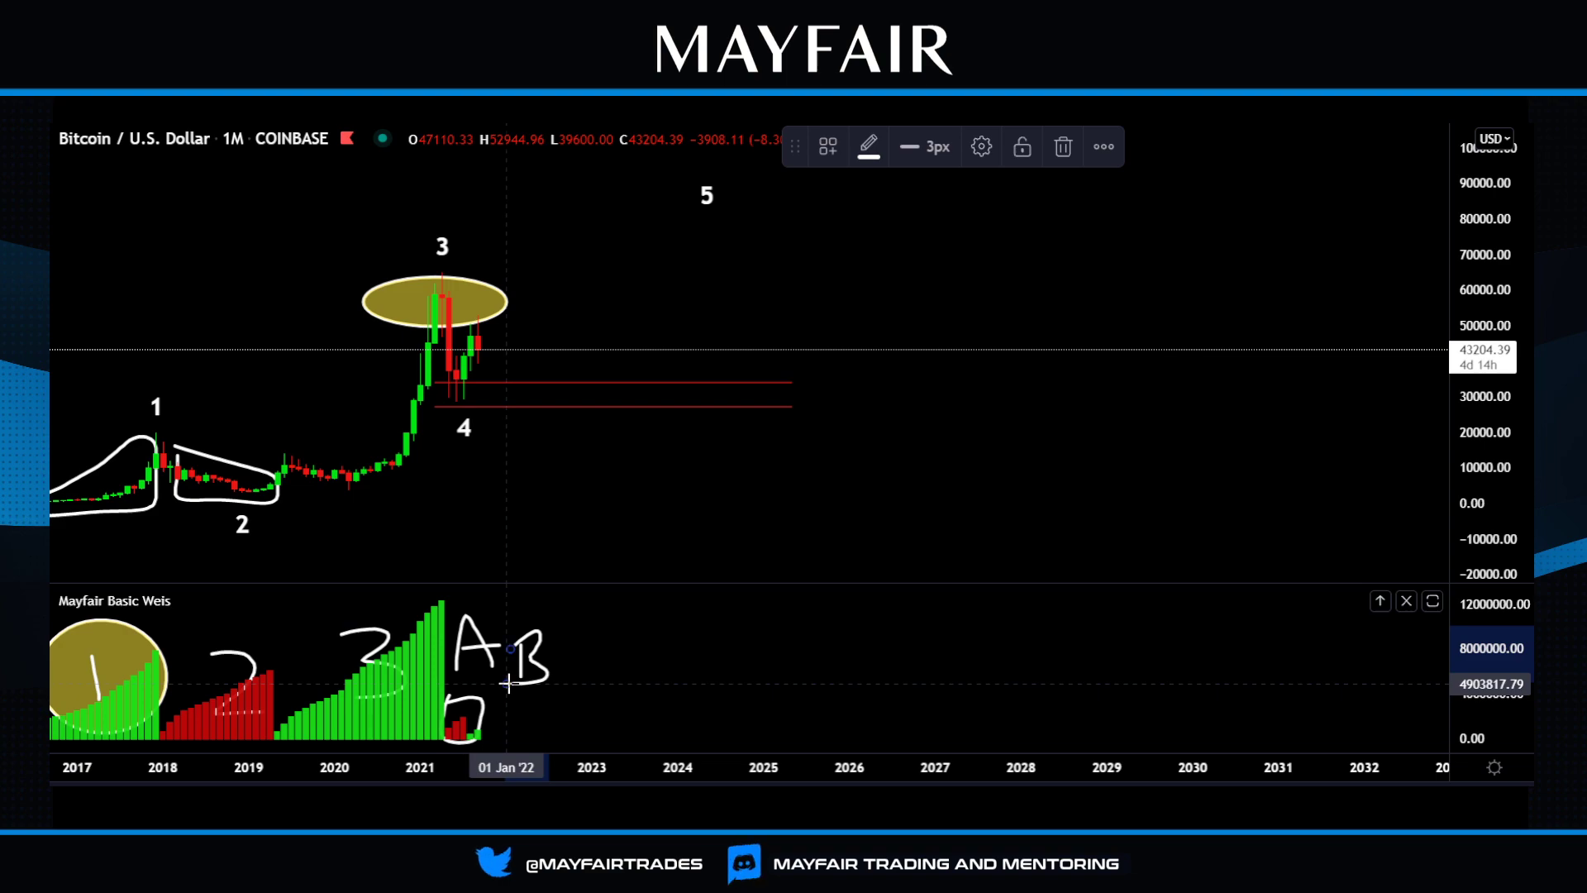
Draw an Elliott Correction Wave (ABC) from the wave 3 high at about 64,483, with A at 28,419, B at 52,755 and C at about 19,000.
click(50, 364)
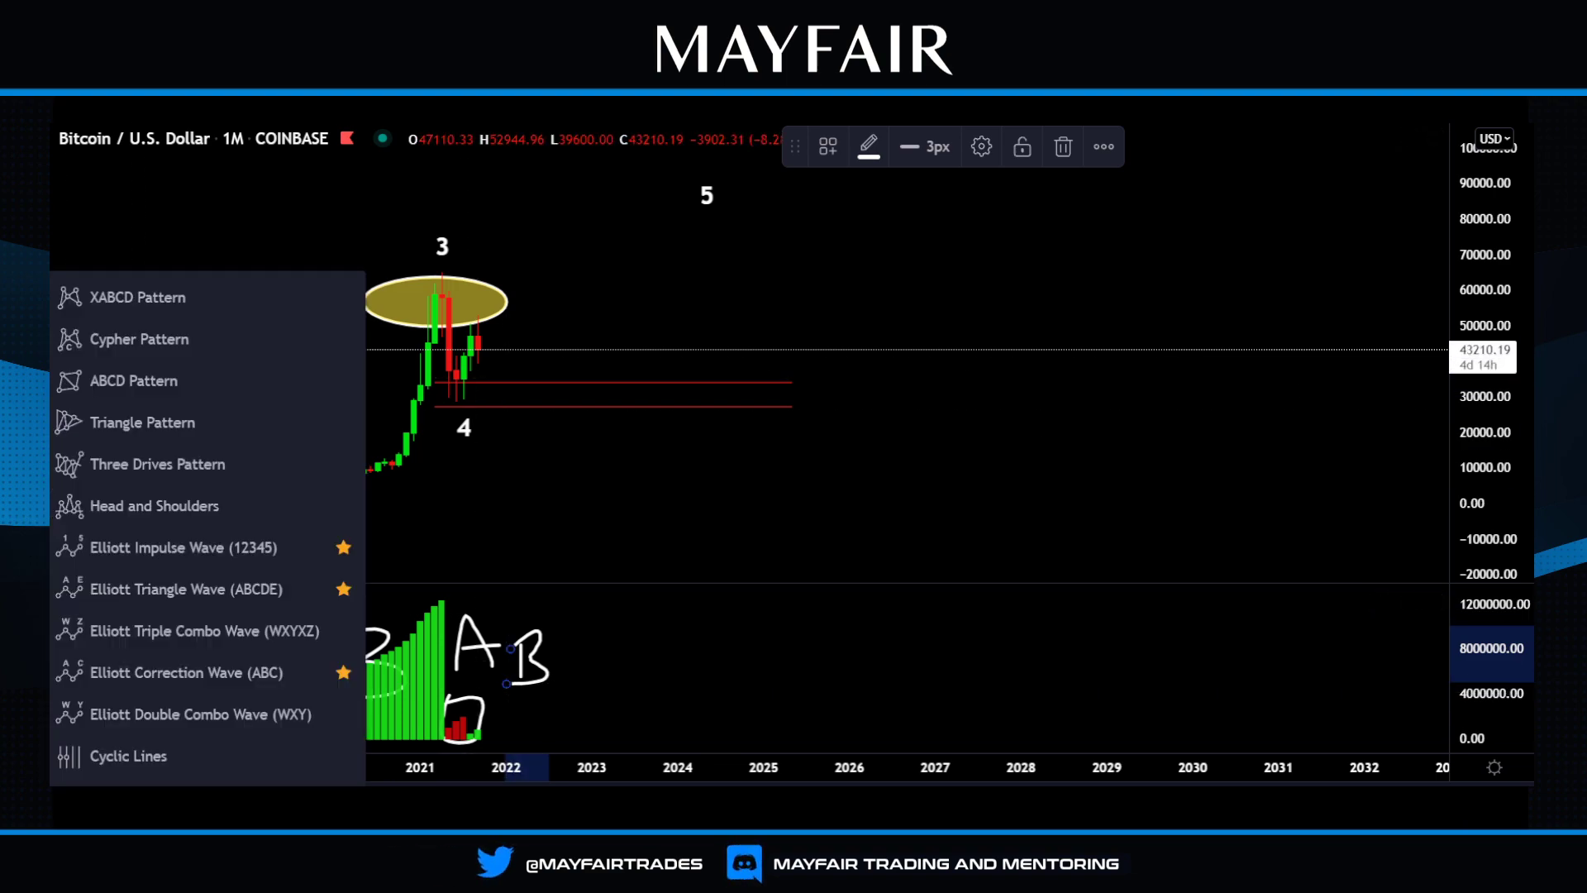
click(215, 669)
click(443, 274)
click(454, 402)
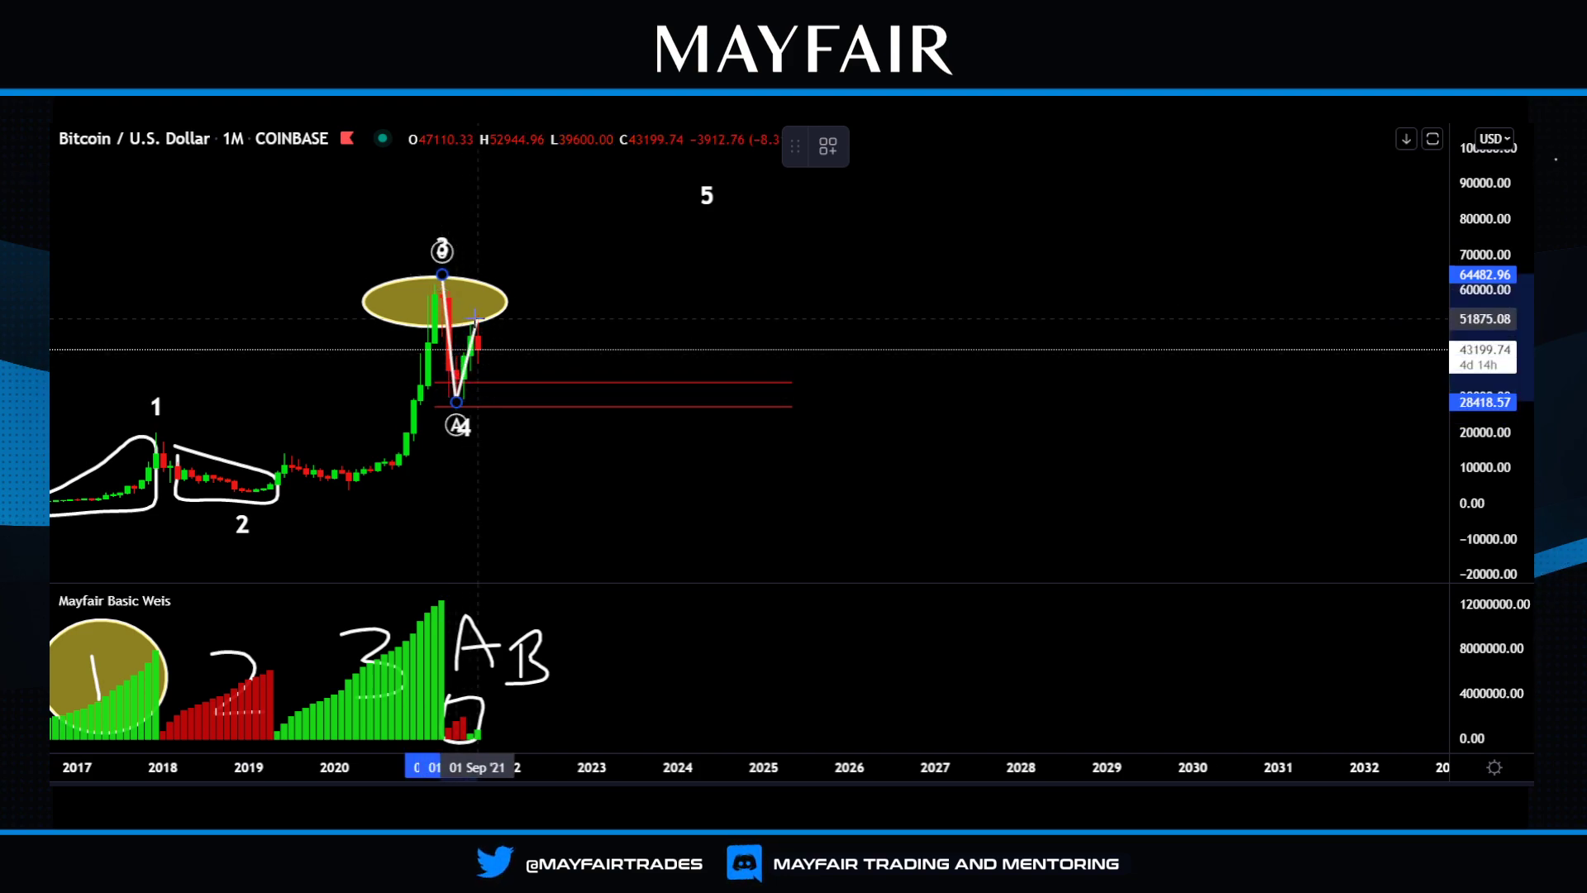
click(478, 315)
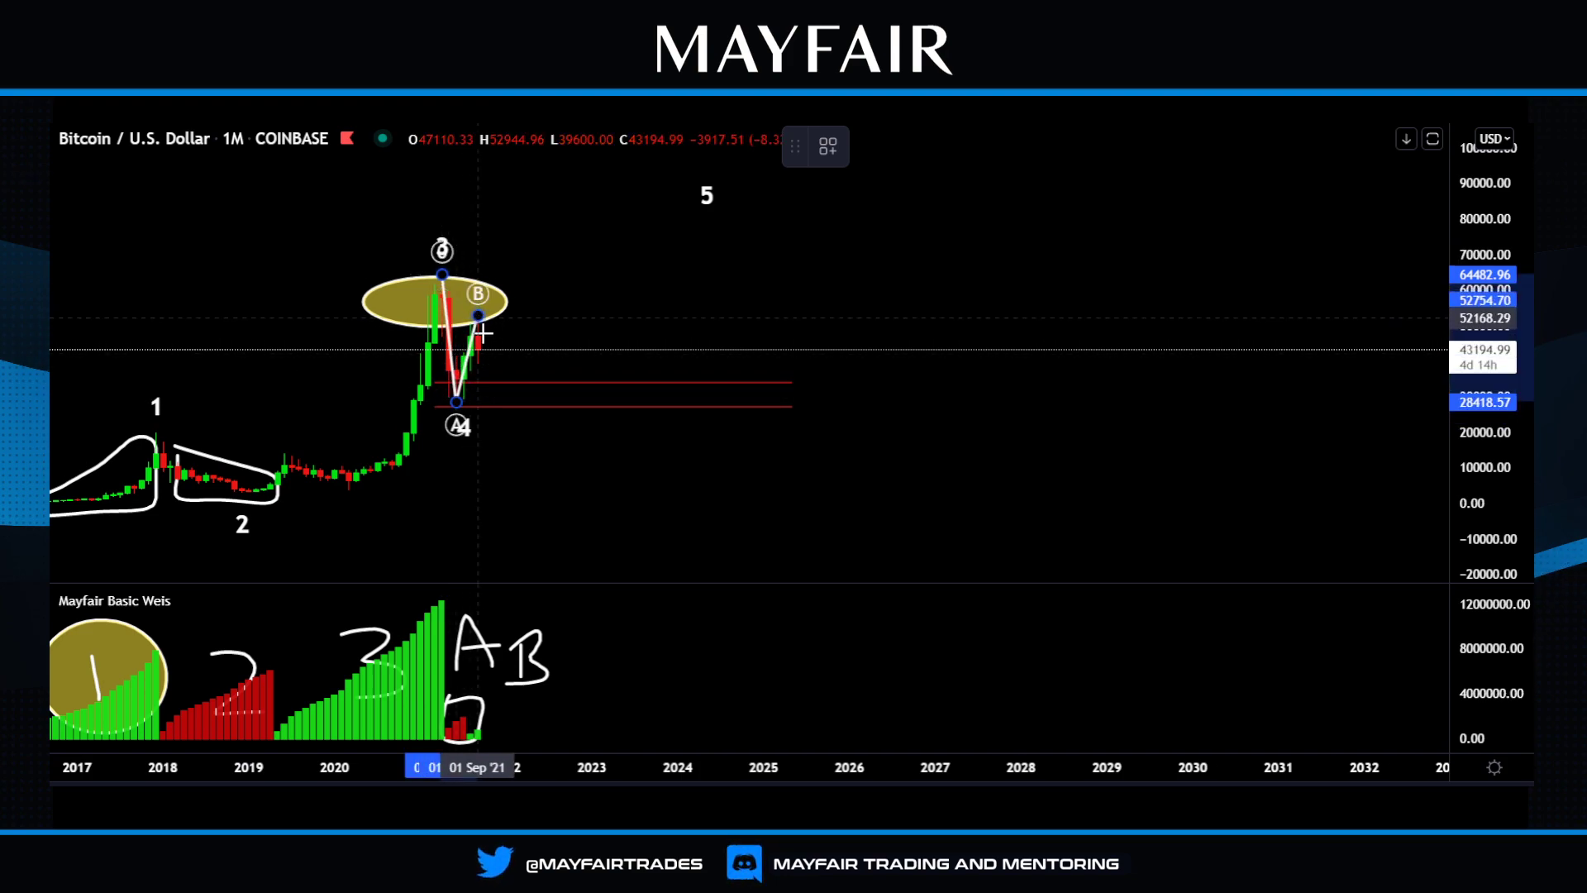
click(506, 396)
mouse_move(507, 402)
mouse_down()
mouse_move(518, 436)
mouse_move(624, 465)
mouse_move(939, 464)
mouse_up()
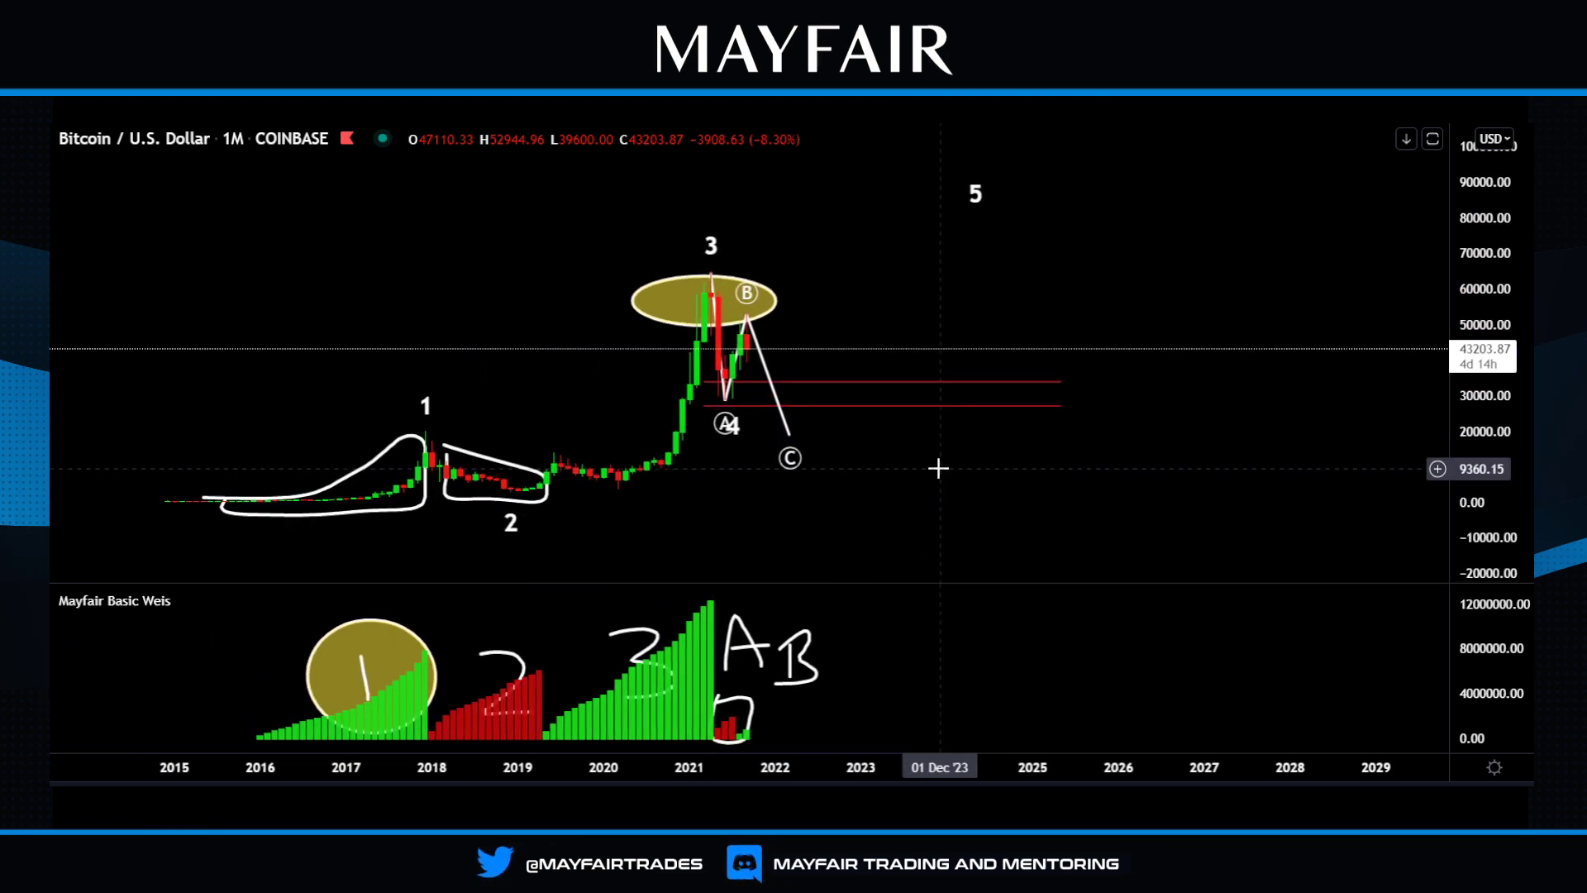
Delete the freehand outlines around the wave 1 and wave 2 price moves.
click(457, 453)
key(Delete)
click(403, 435)
key(Delete)
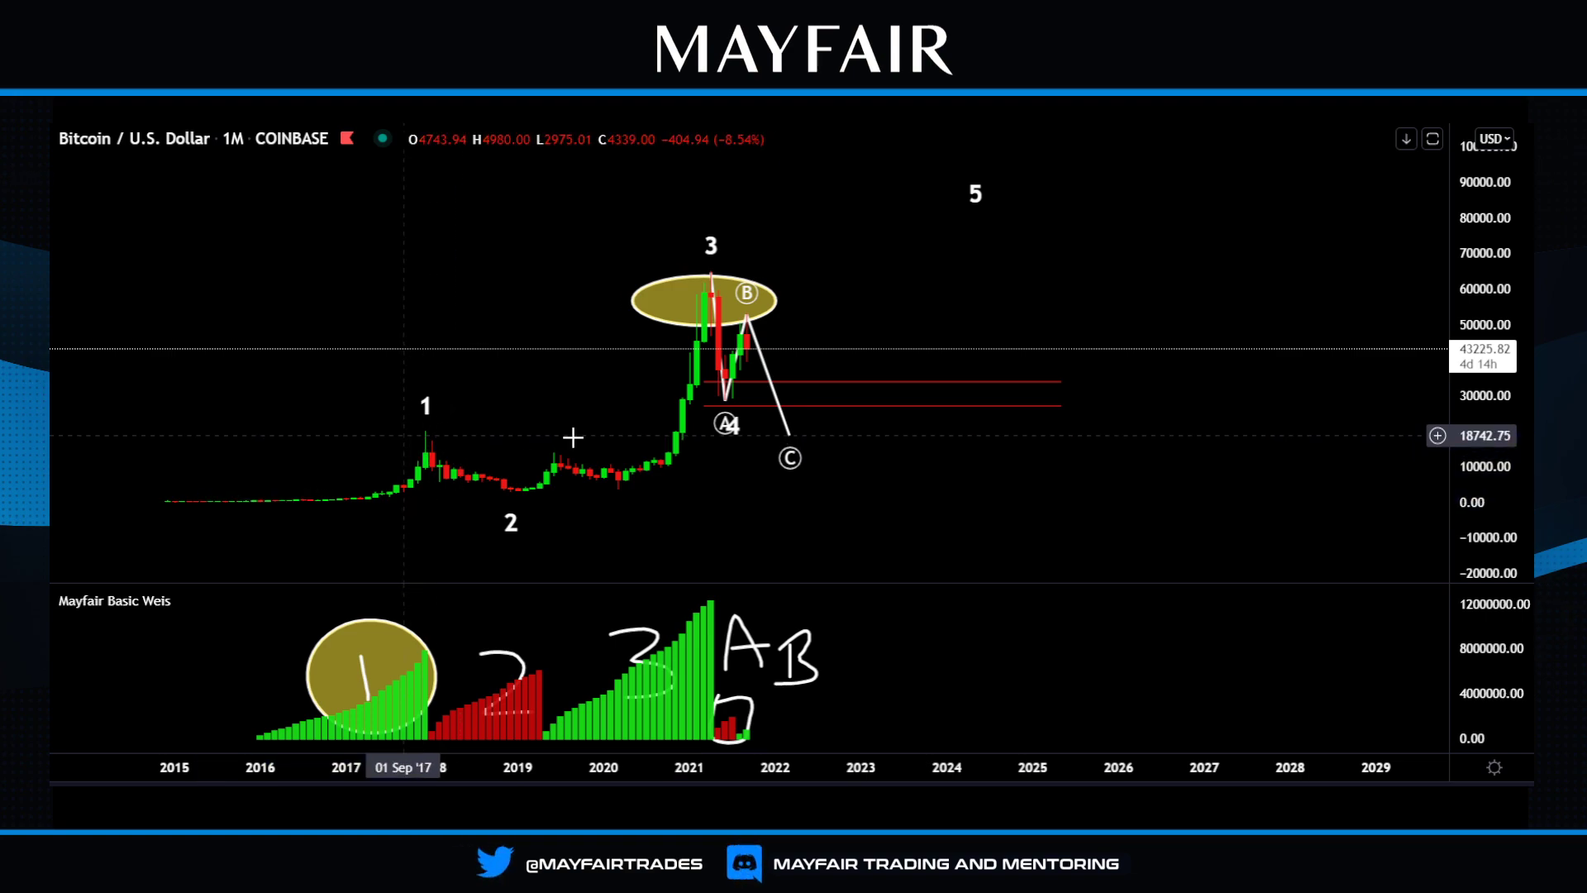
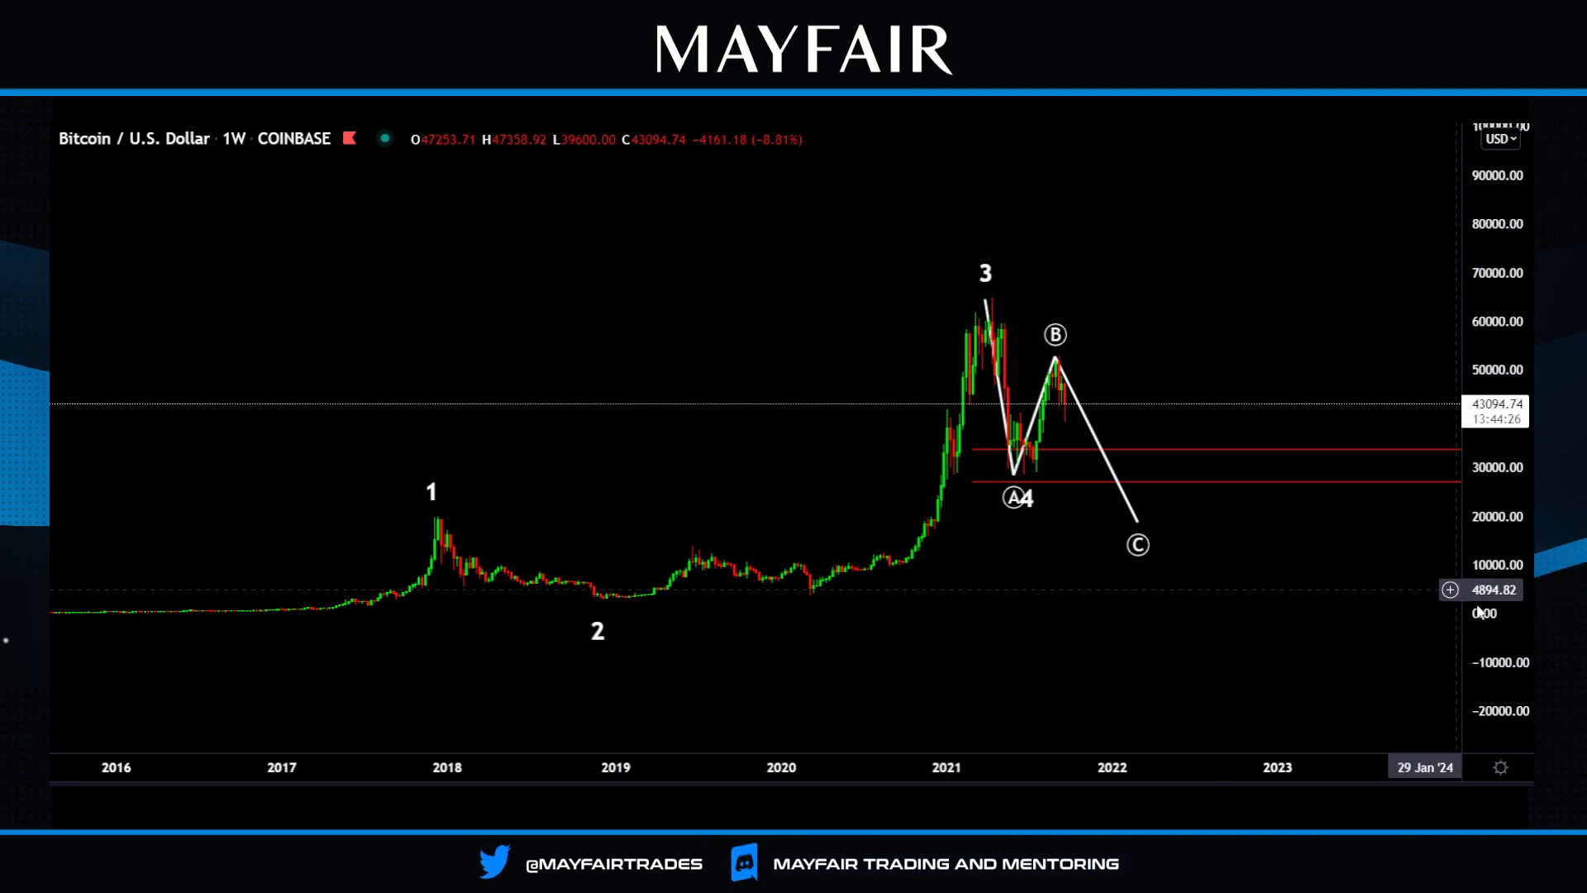
Draw an Elliott Impulse Wave (12345) from the December 2018 low, placing 1 at about 14,403, 2 at 3,893, 3 at 45,935, 4 at 26,726 and 5 at 69,130.
drag(1481, 603, 1483, 560)
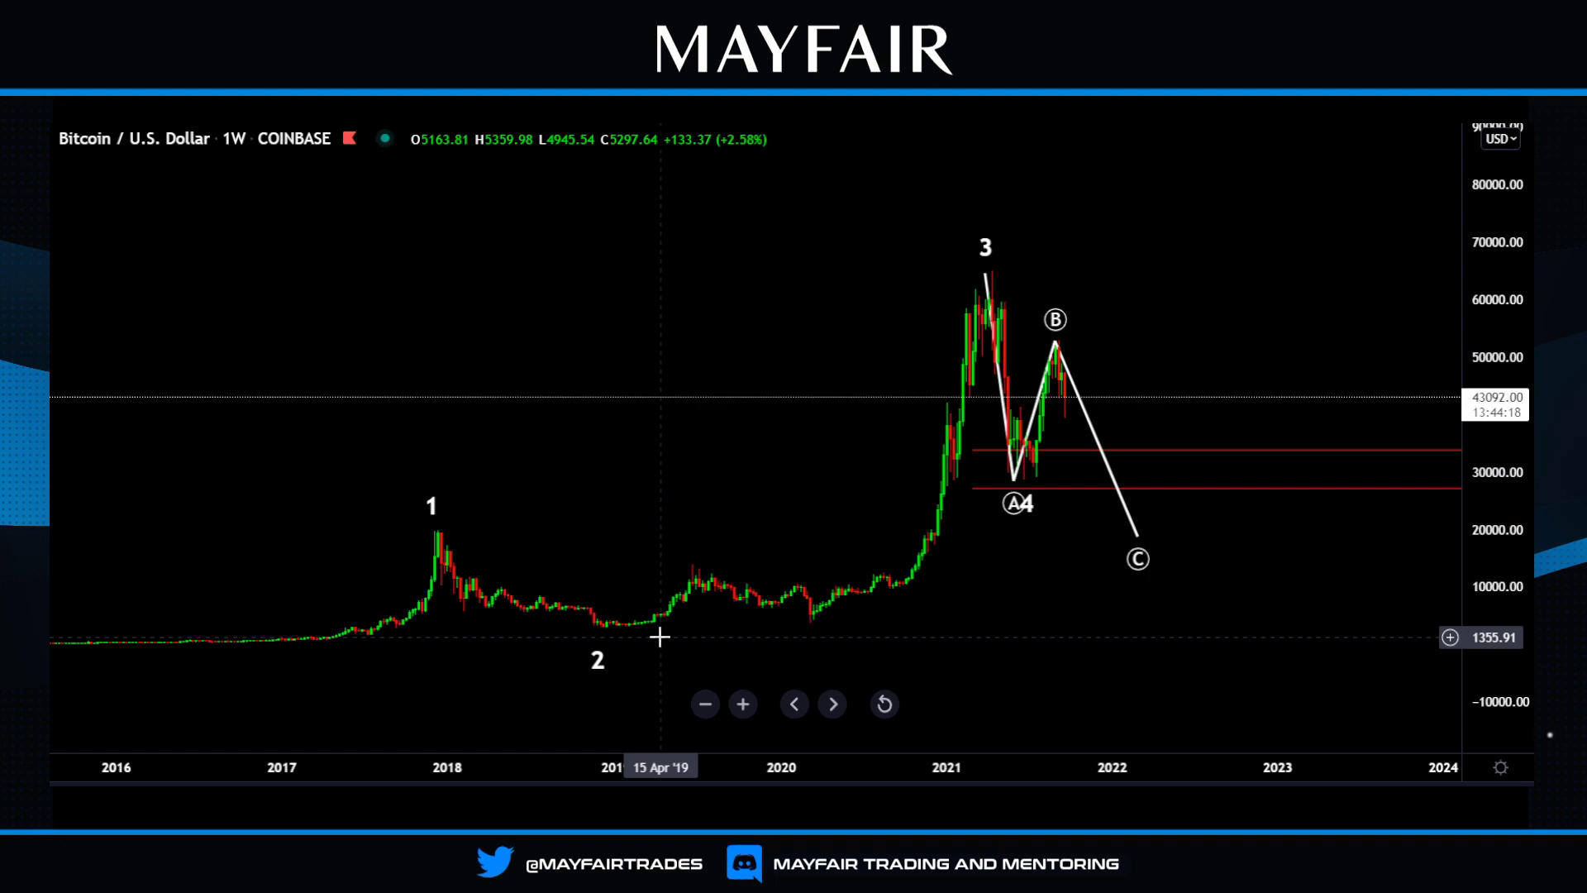
click(25, 298)
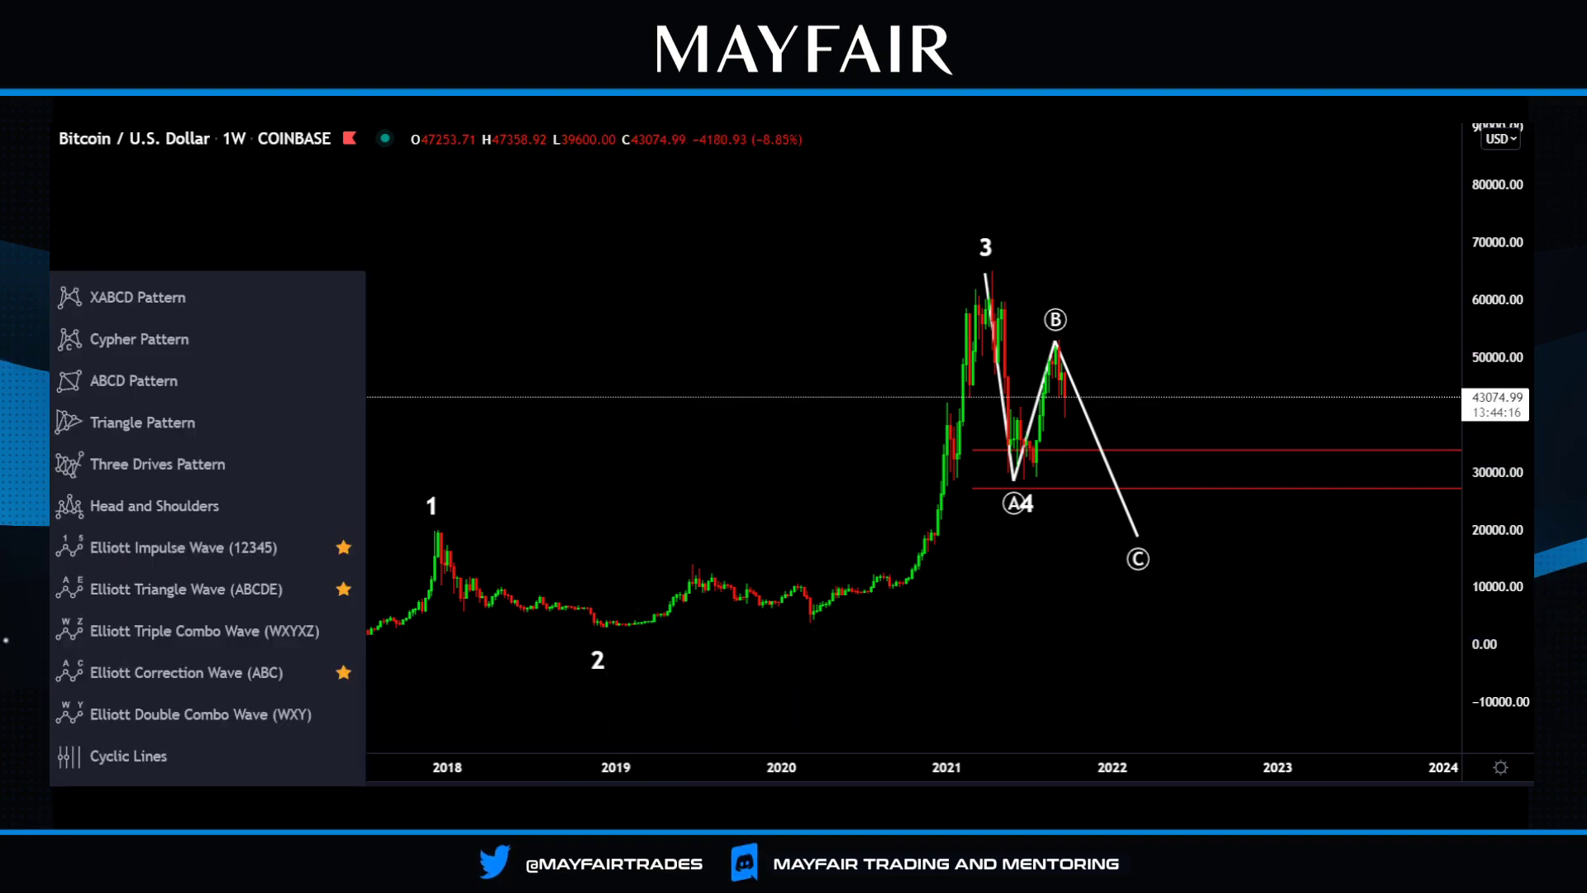
click(216, 557)
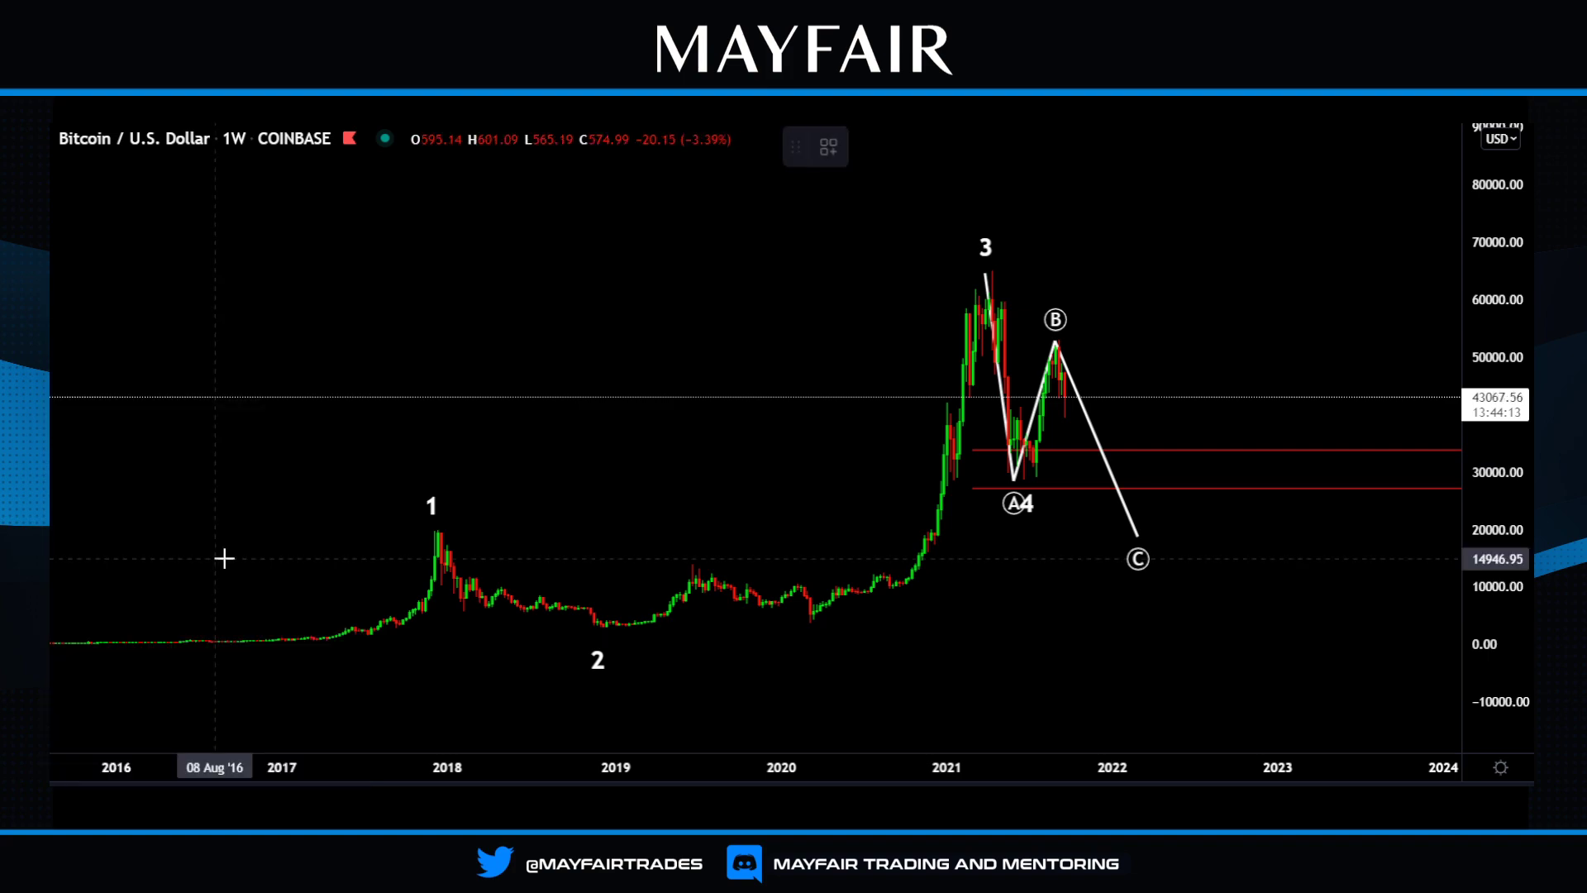
click(609, 628)
click(691, 562)
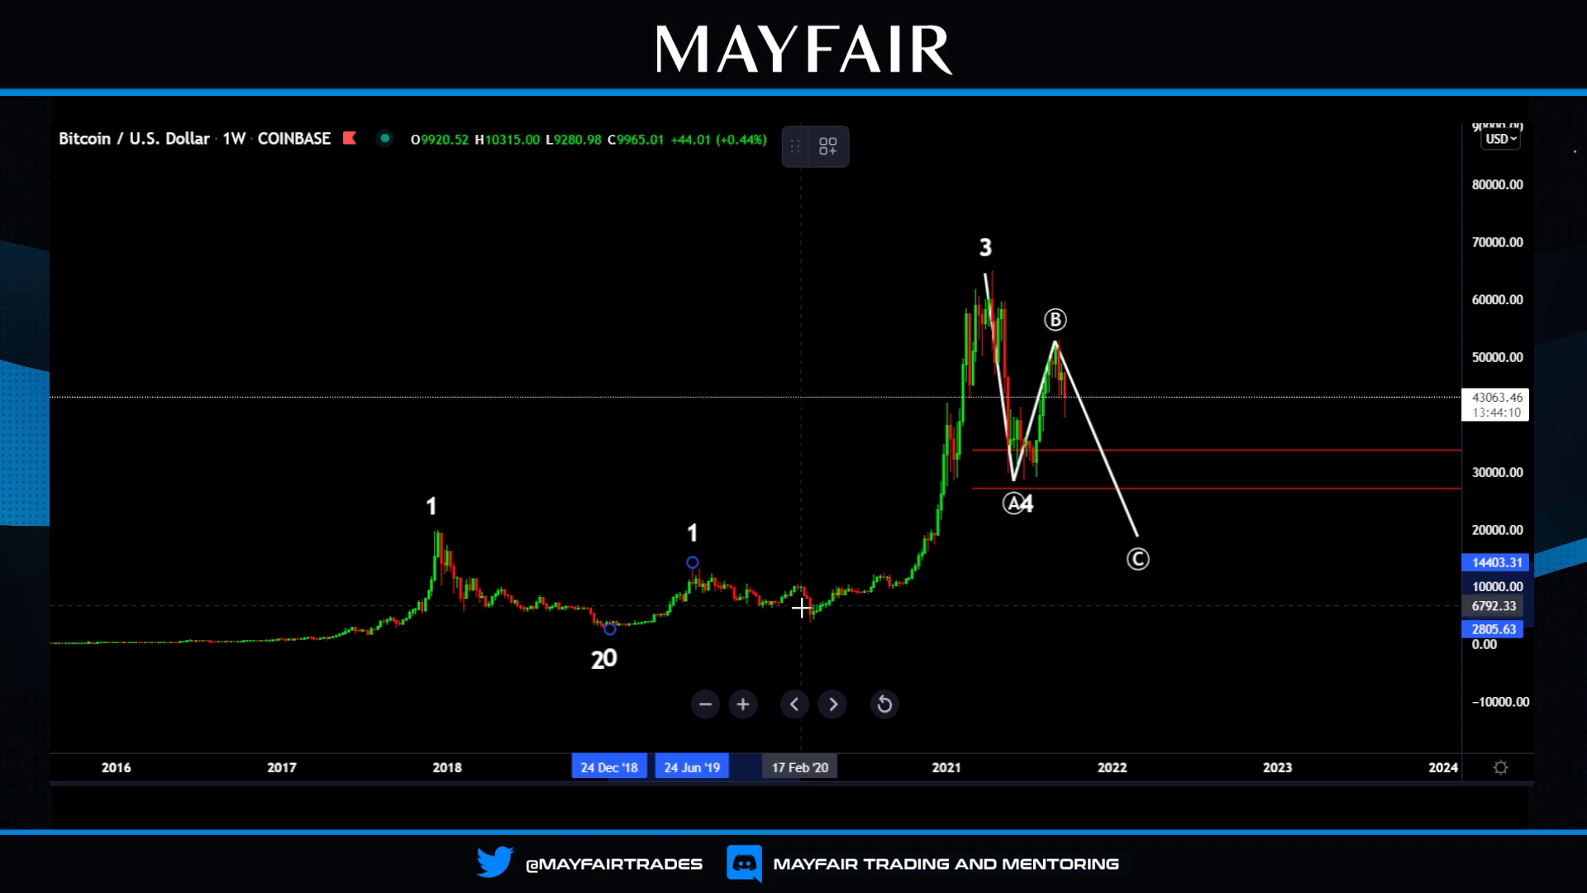
click(815, 618)
click(940, 384)
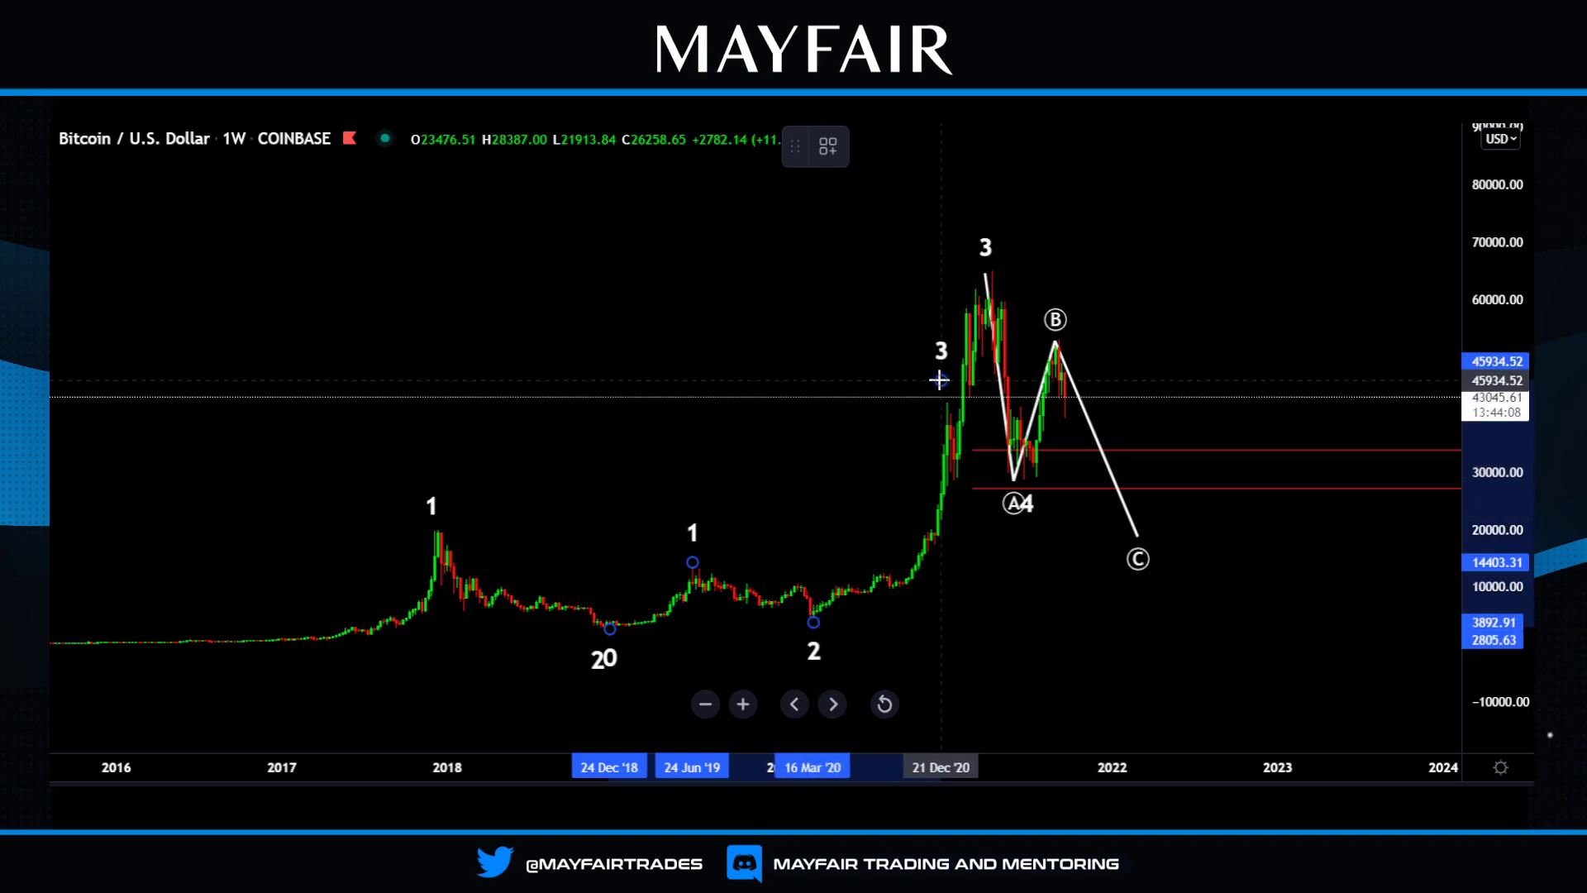
click(999, 246)
Set the new impulse wave's line thickness to 3px and its colour to pink.
click(903, 145)
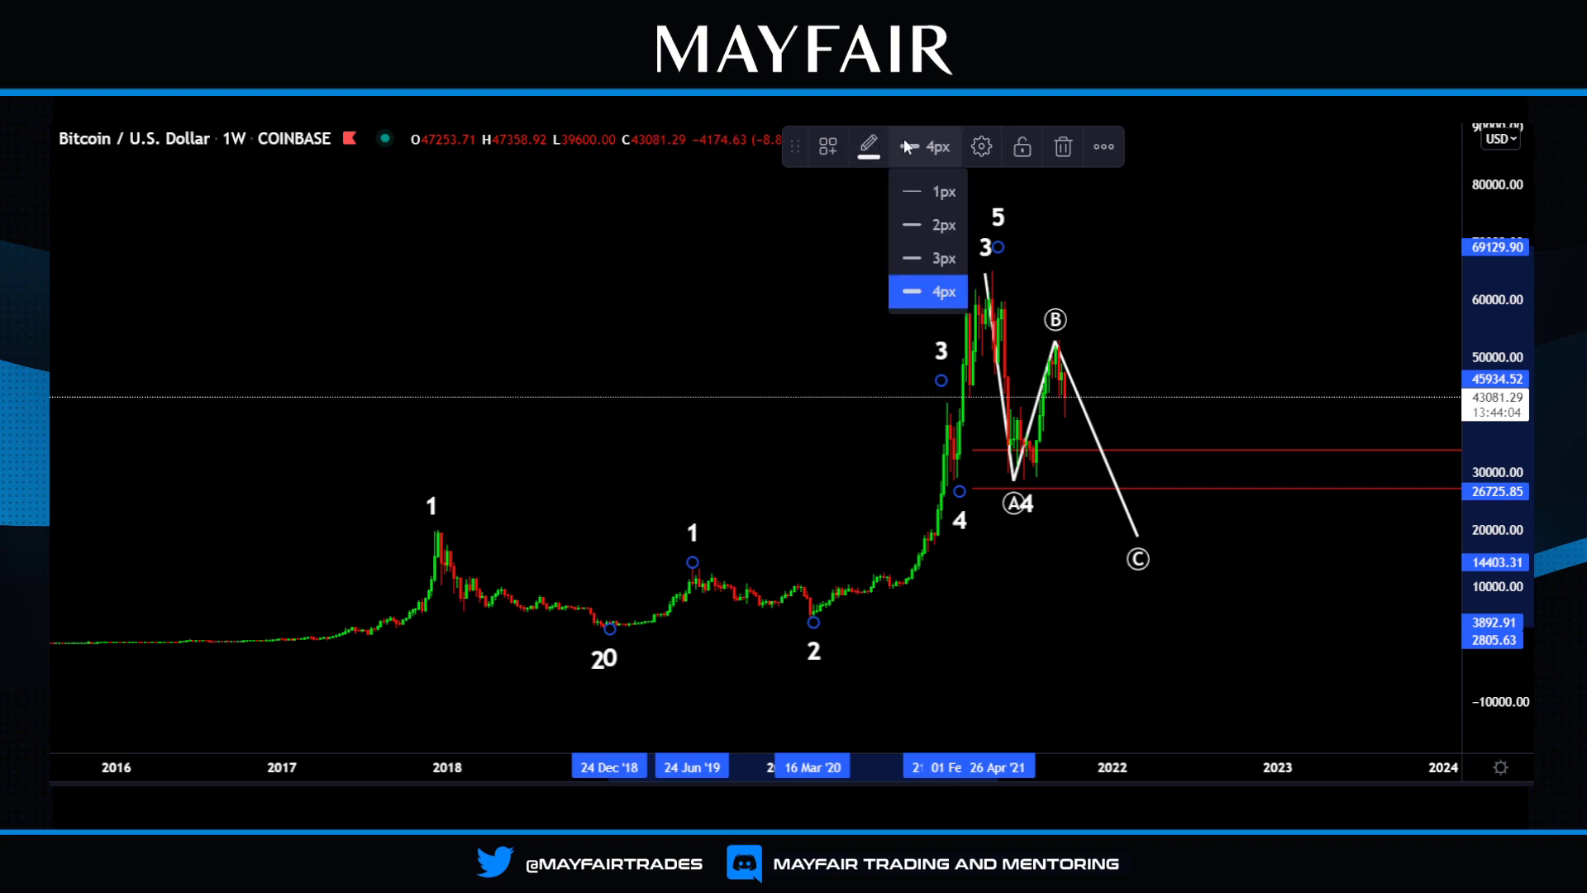
click(910, 257)
click(870, 149)
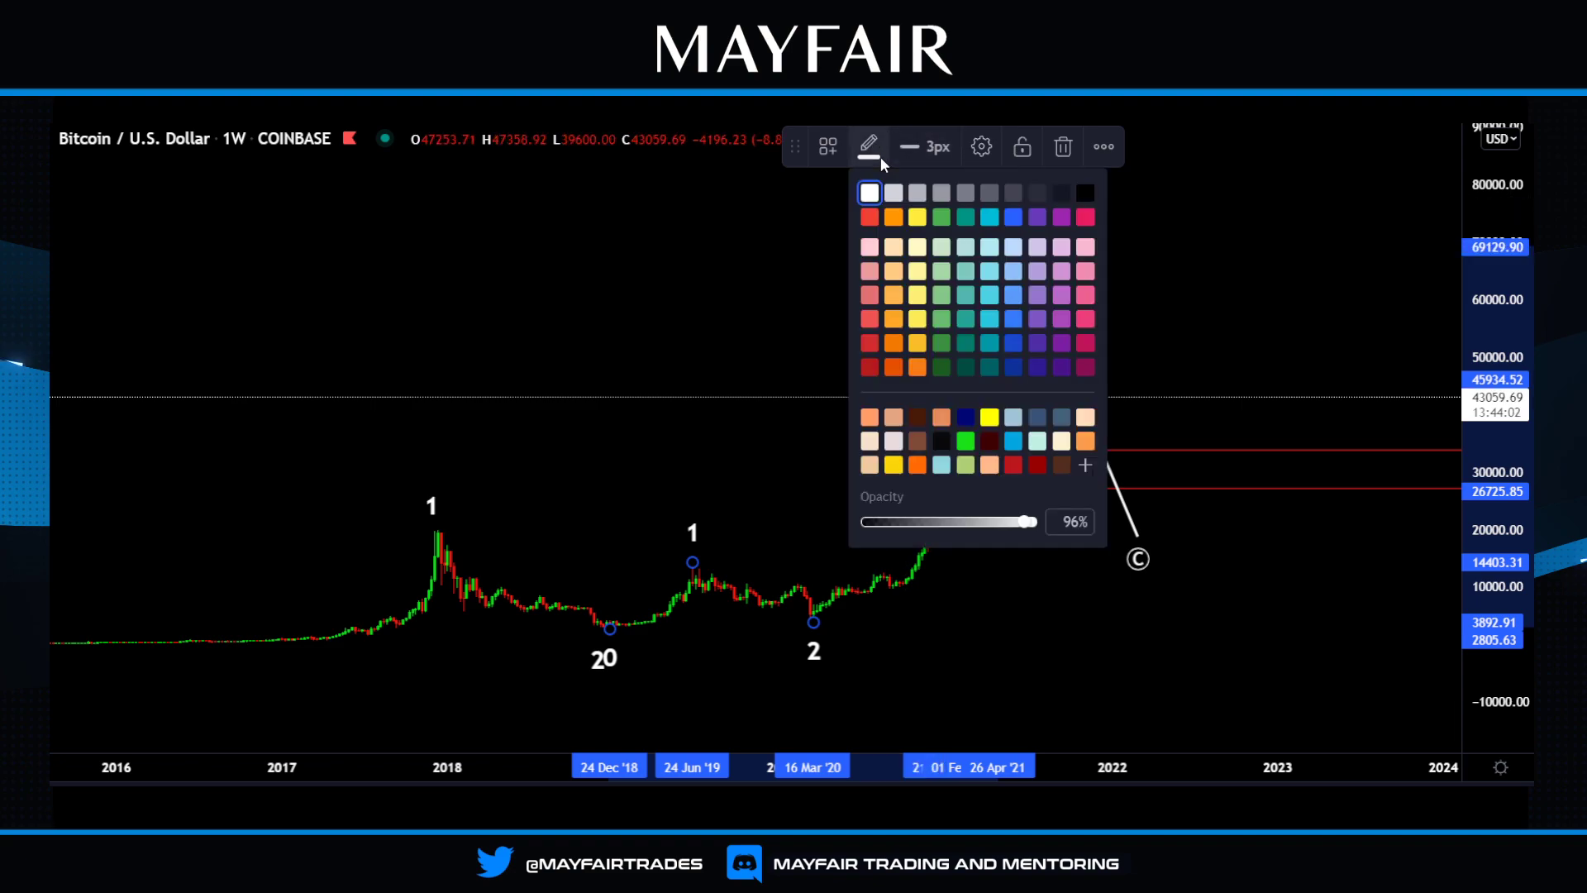
click(1086, 216)
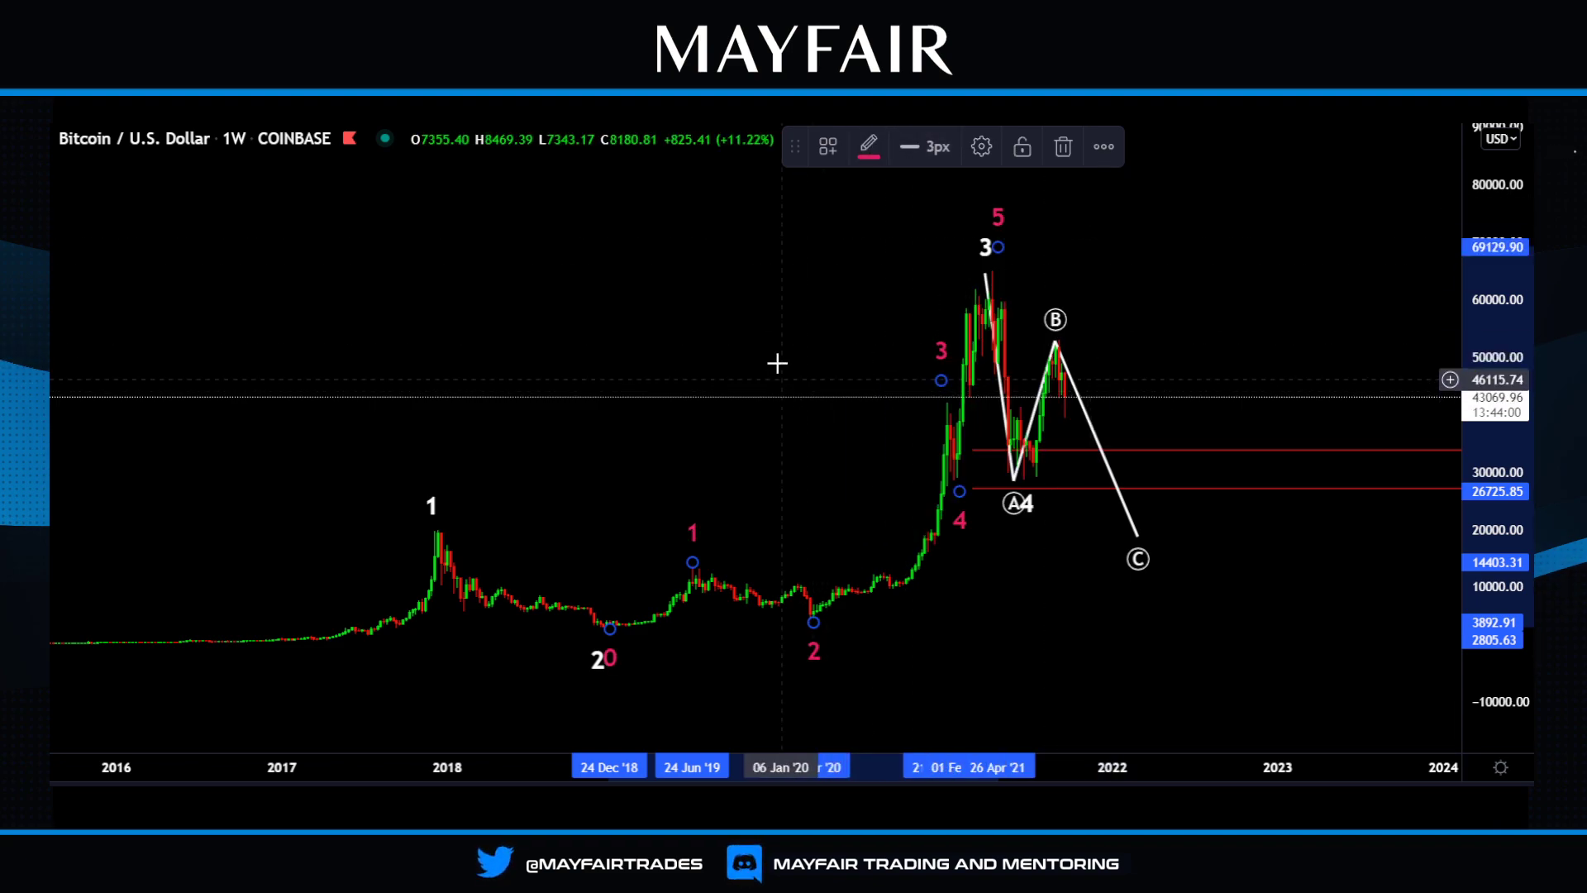
click(822, 400)
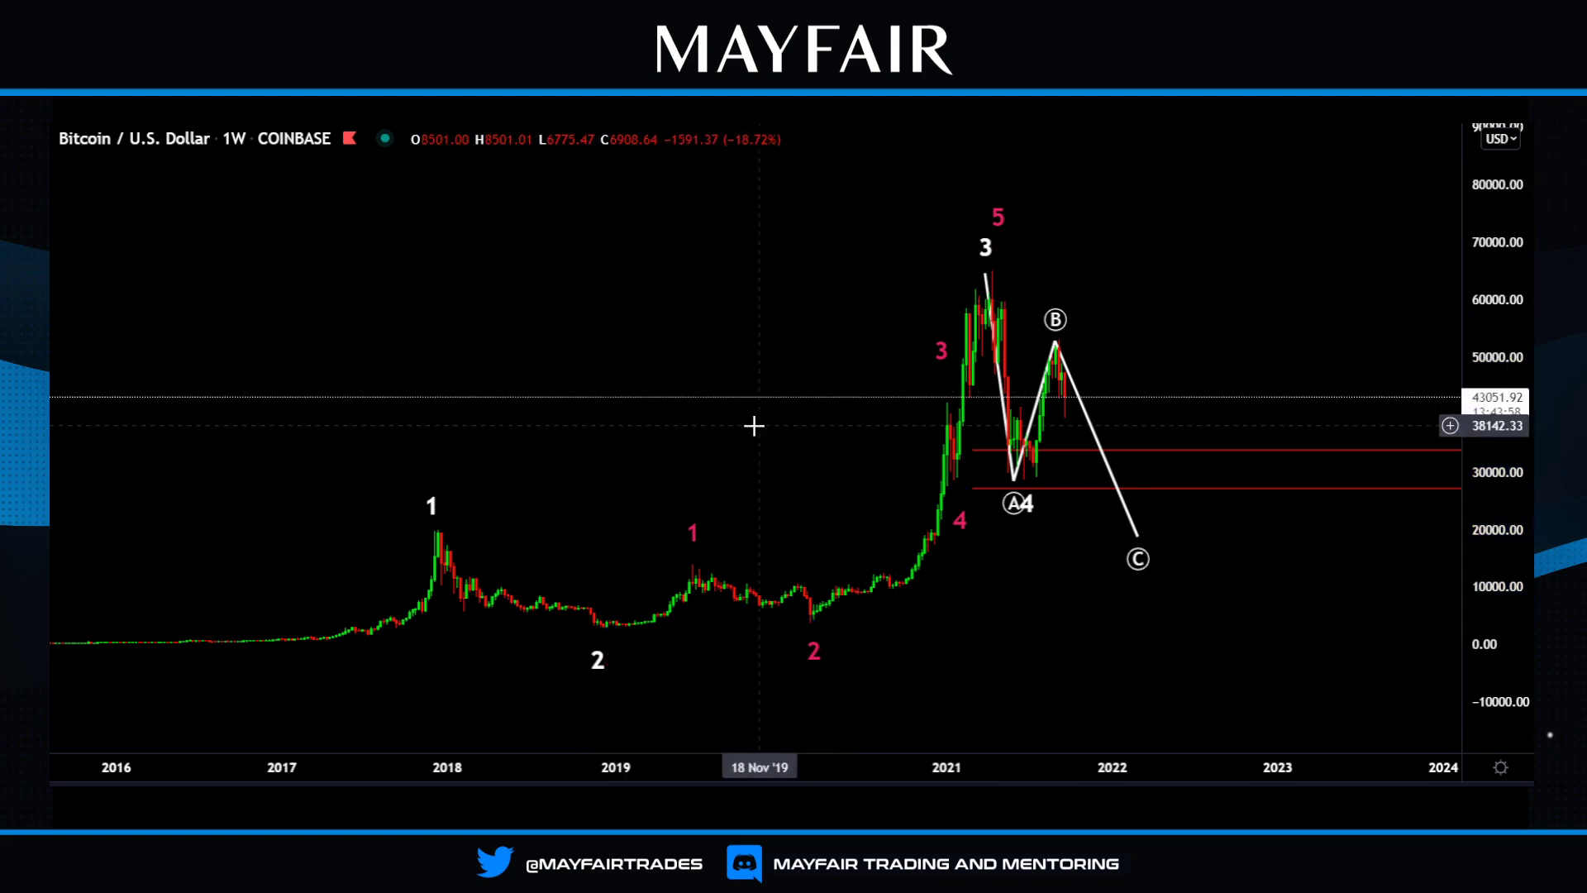
Move the ABC correction pattern clear of the candles so that it starts around November 2021.
drag(756, 496, 681, 453)
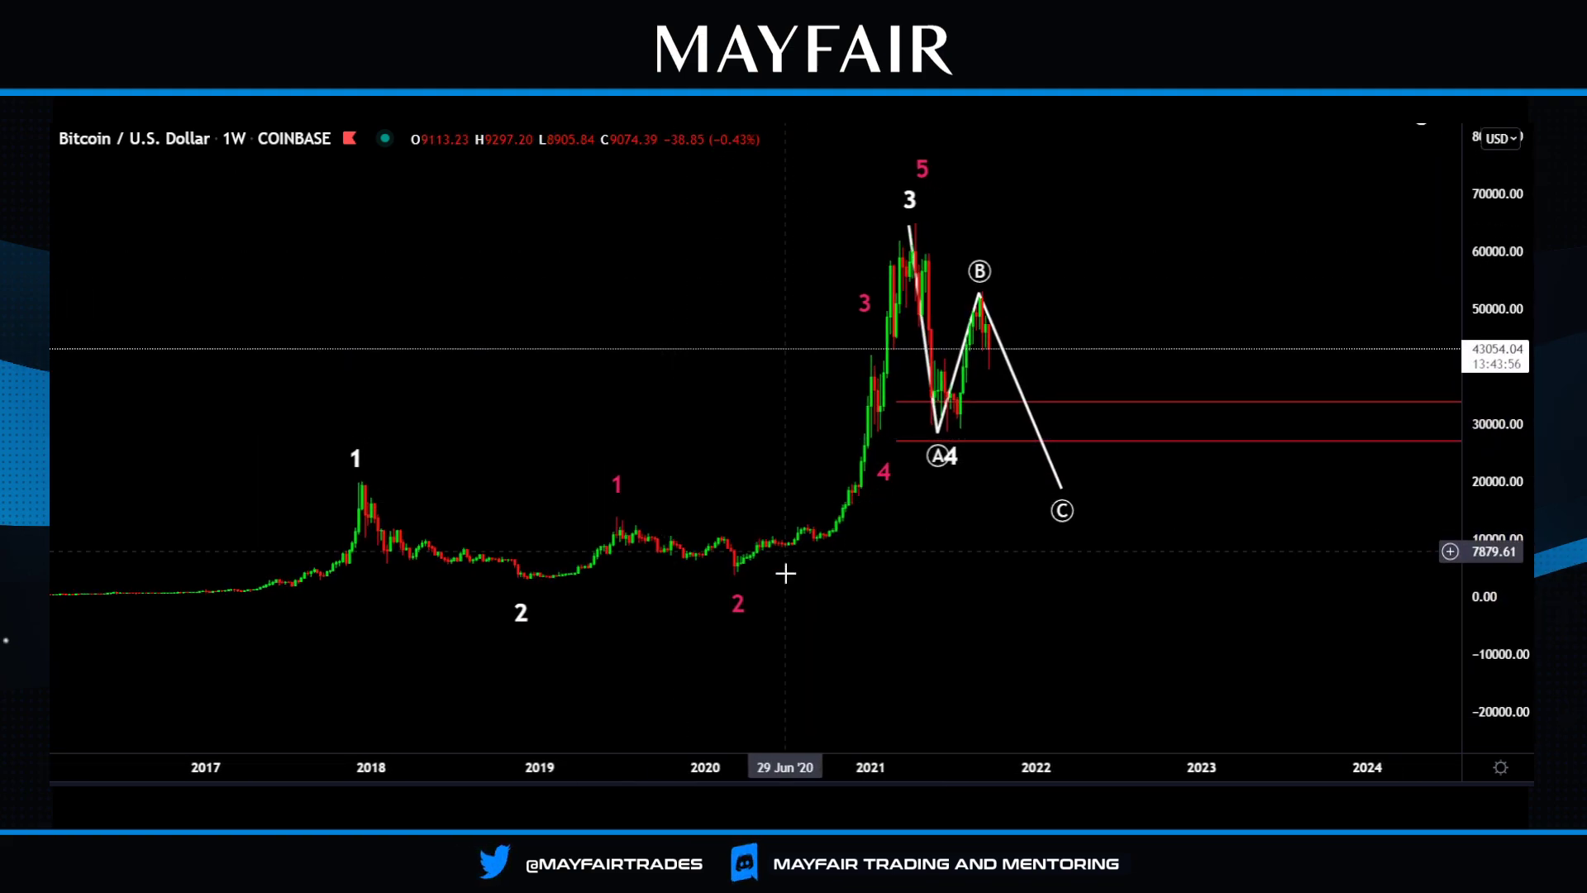
click(743, 705)
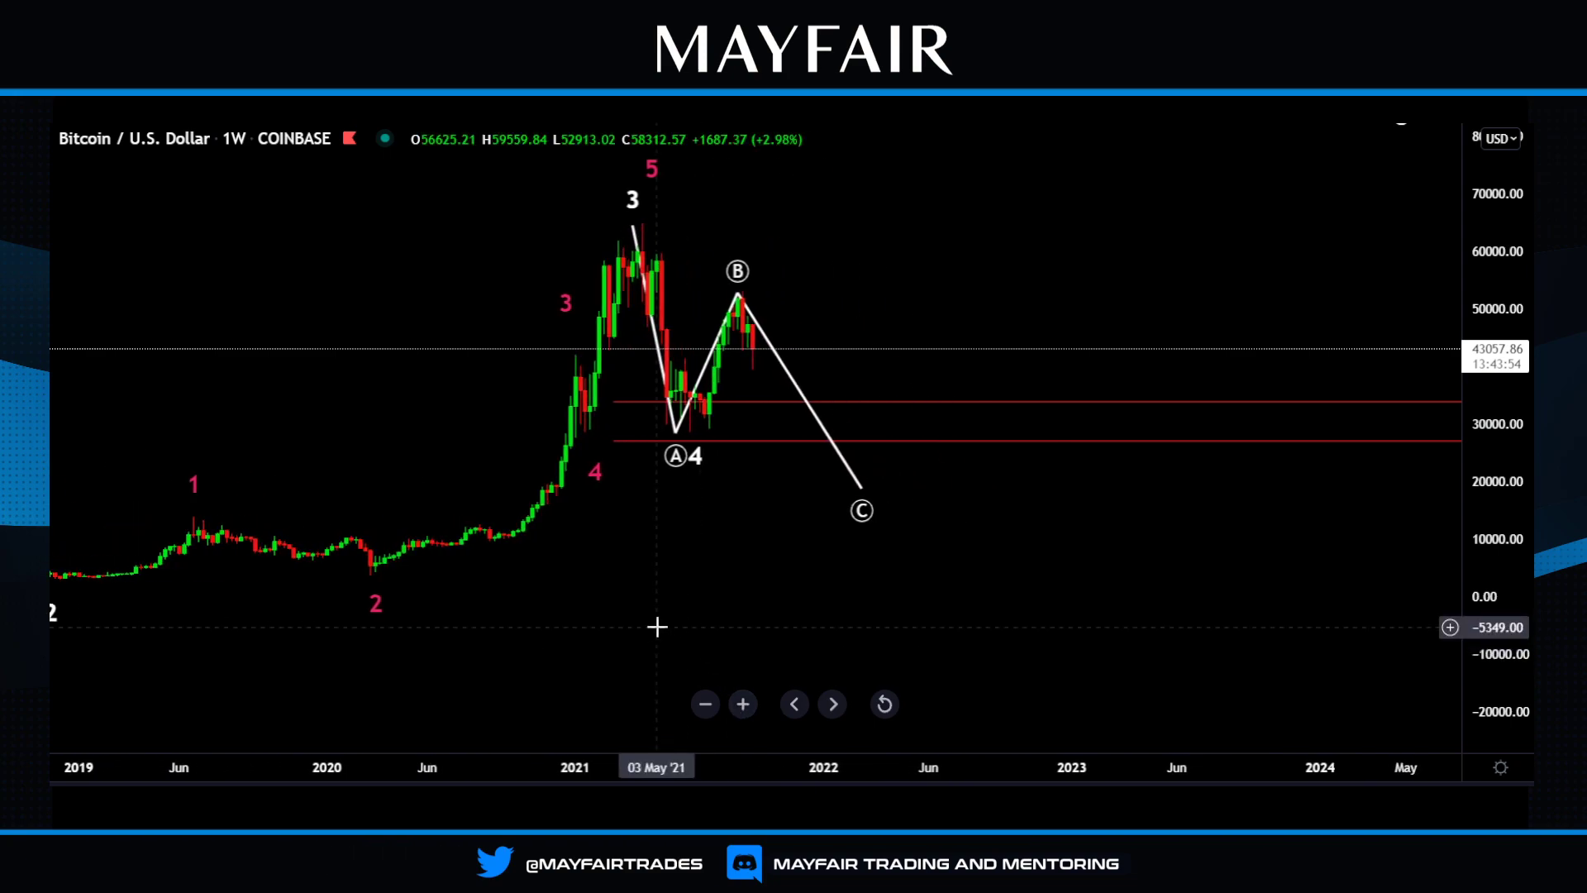
drag(655, 620, 928, 678)
click(1008, 406)
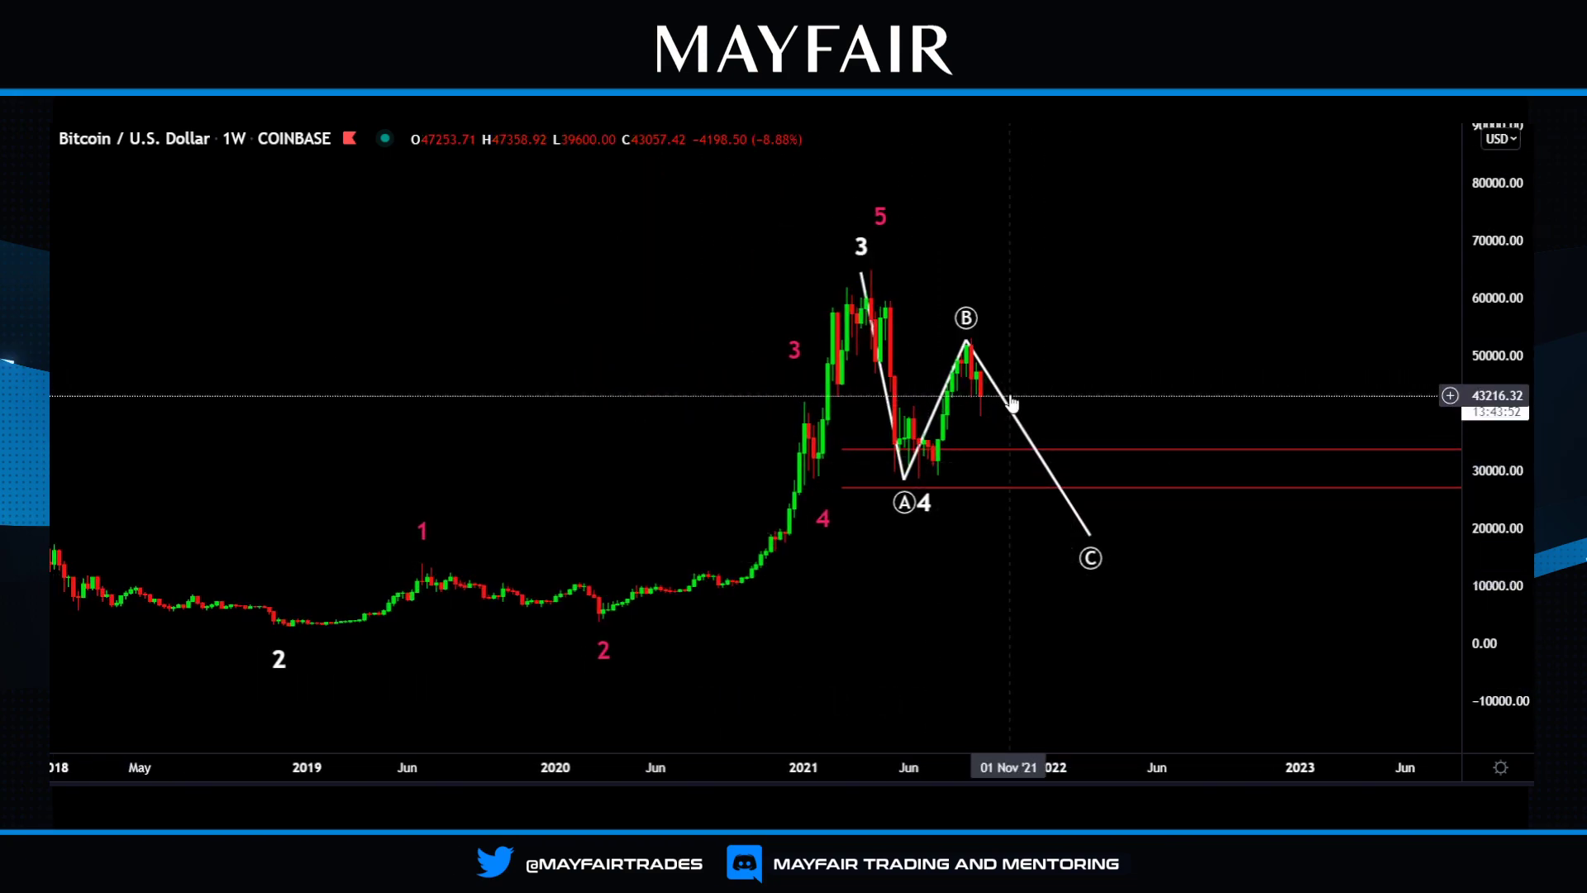
drag(1010, 409, 1158, 405)
click(1081, 616)
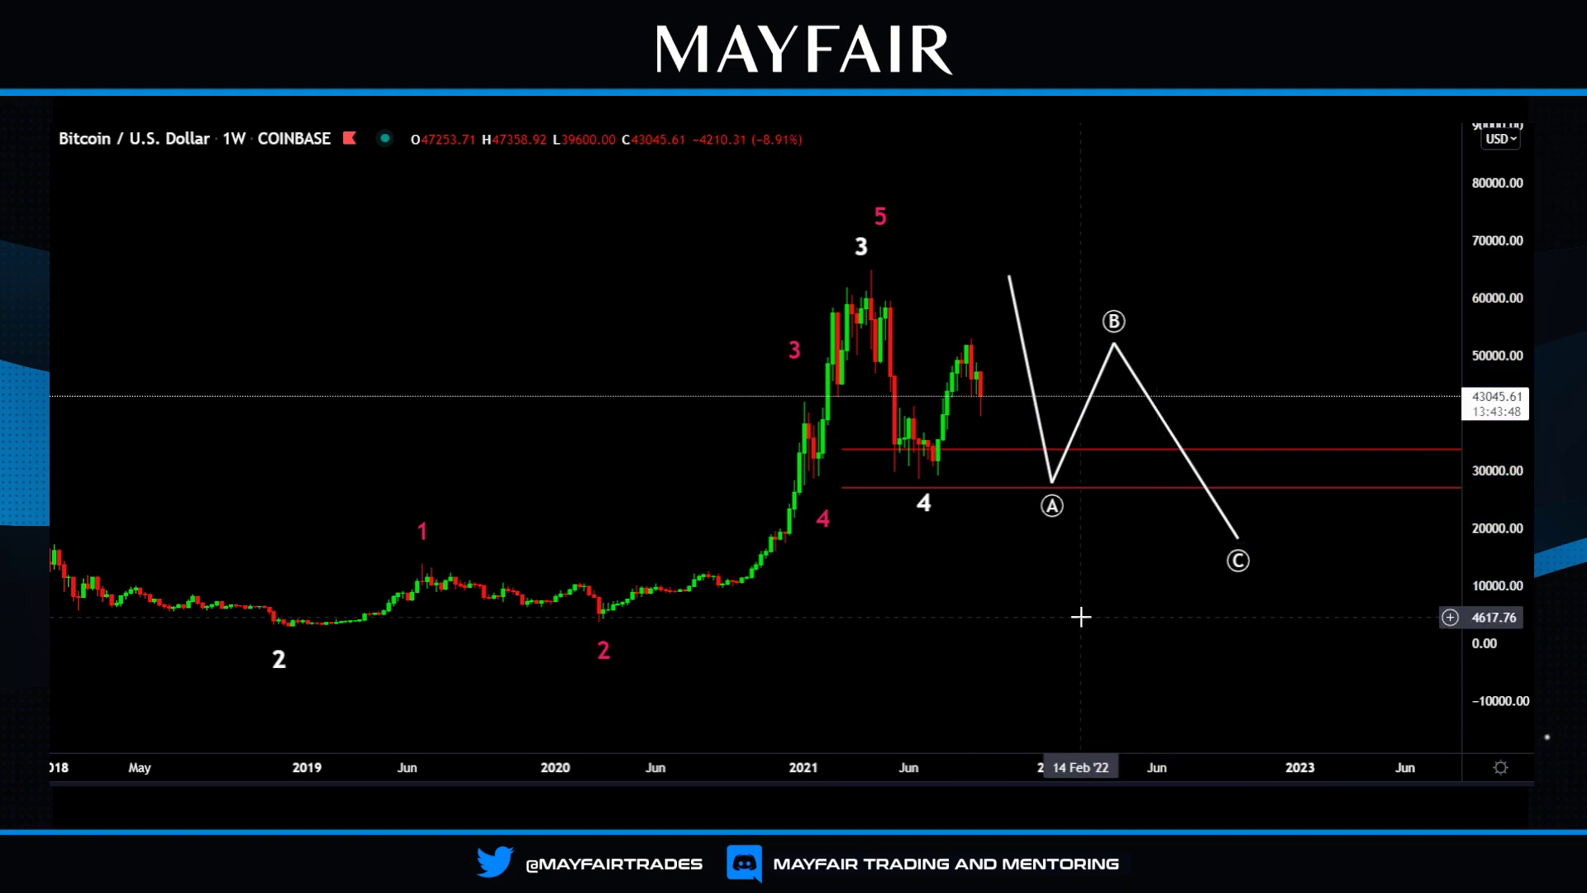
drag(1128, 601, 1157, 592)
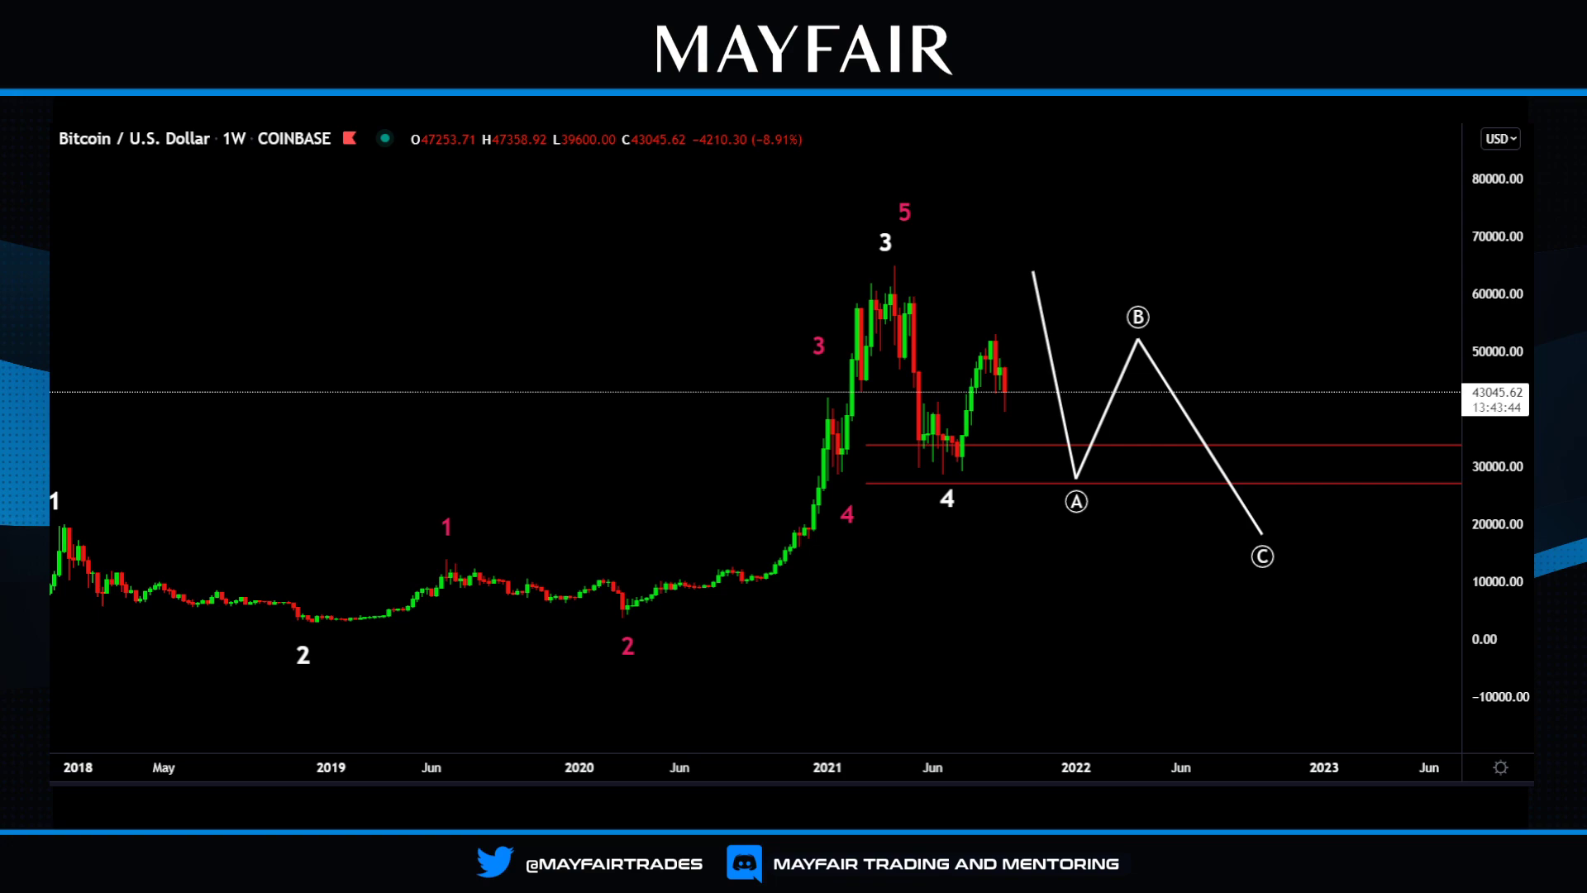
Draw a Trend-Based Fib Extension from the December 2018 low (2,806) to pink wave 1 (14,041) and pink wave 2 (4,980).
click(54, 202)
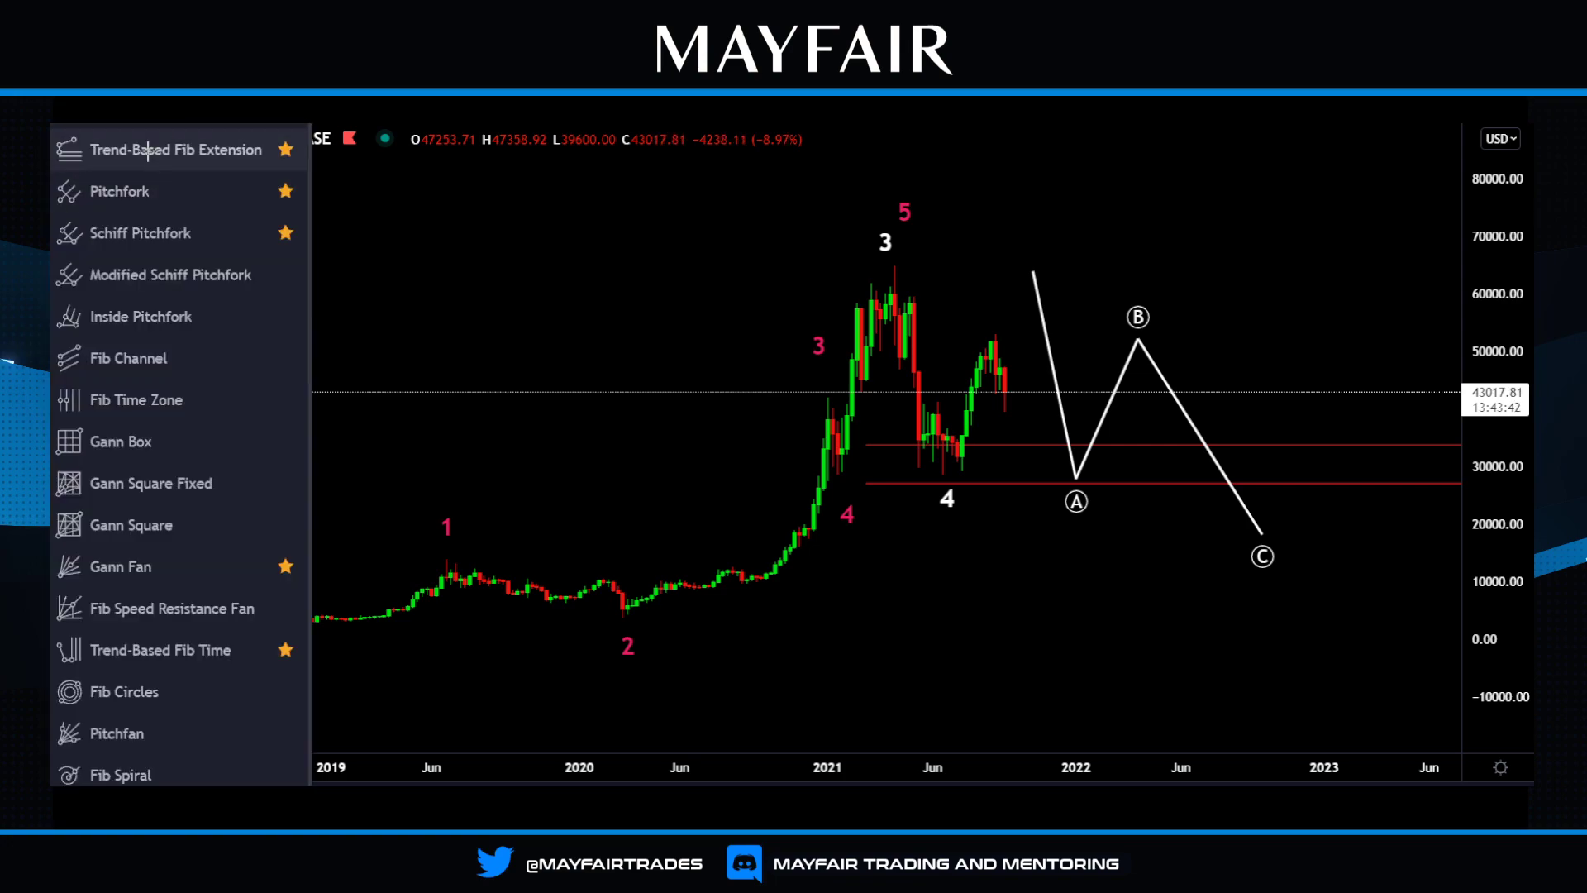
click(147, 151)
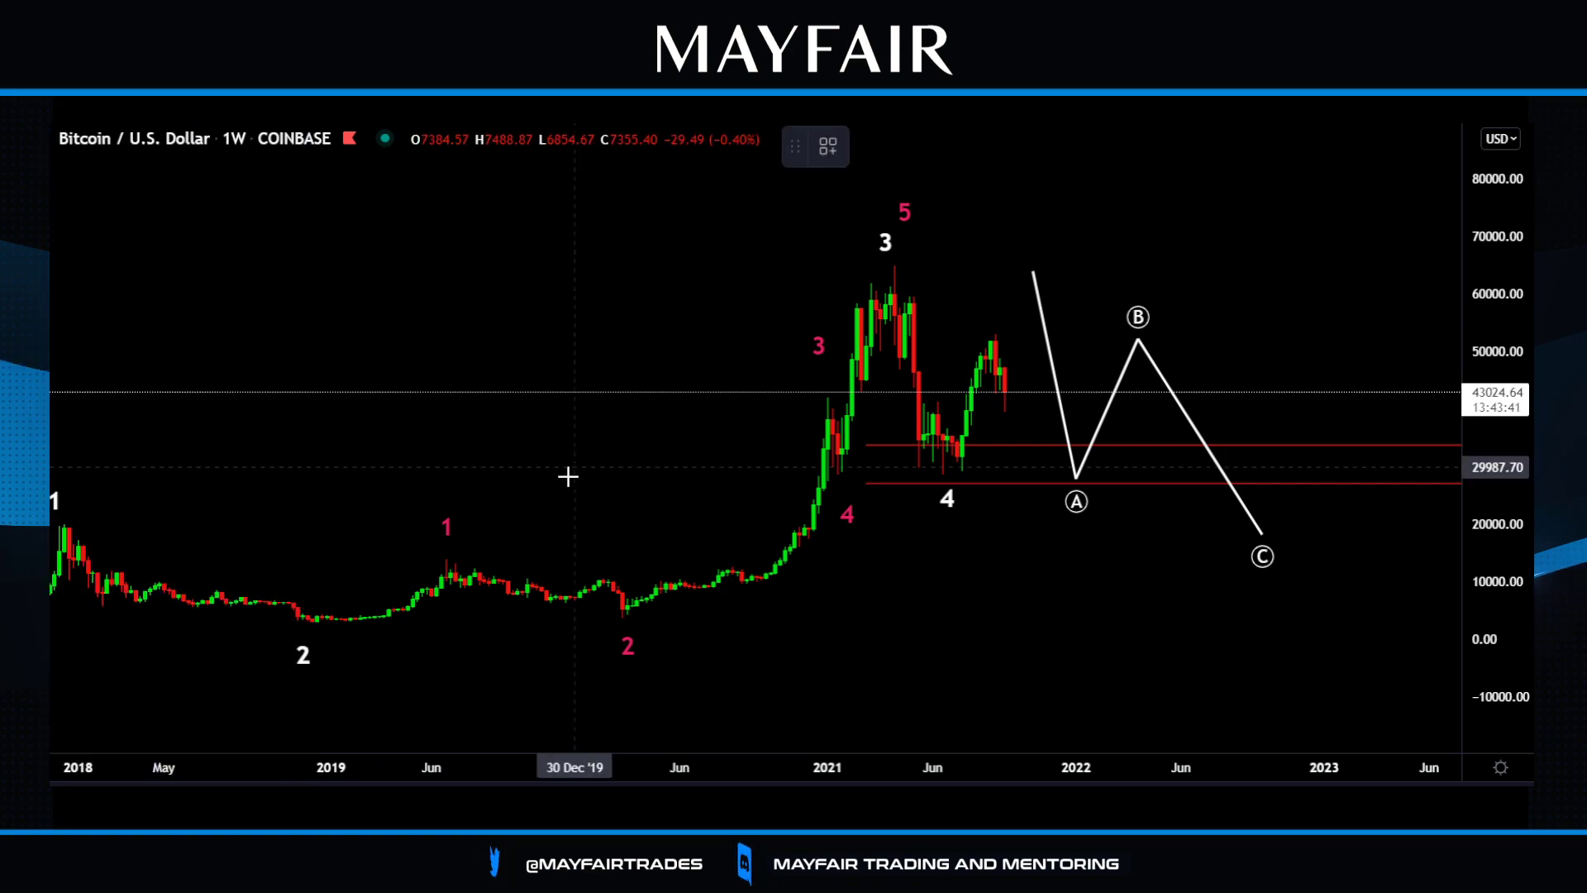
click(315, 622)
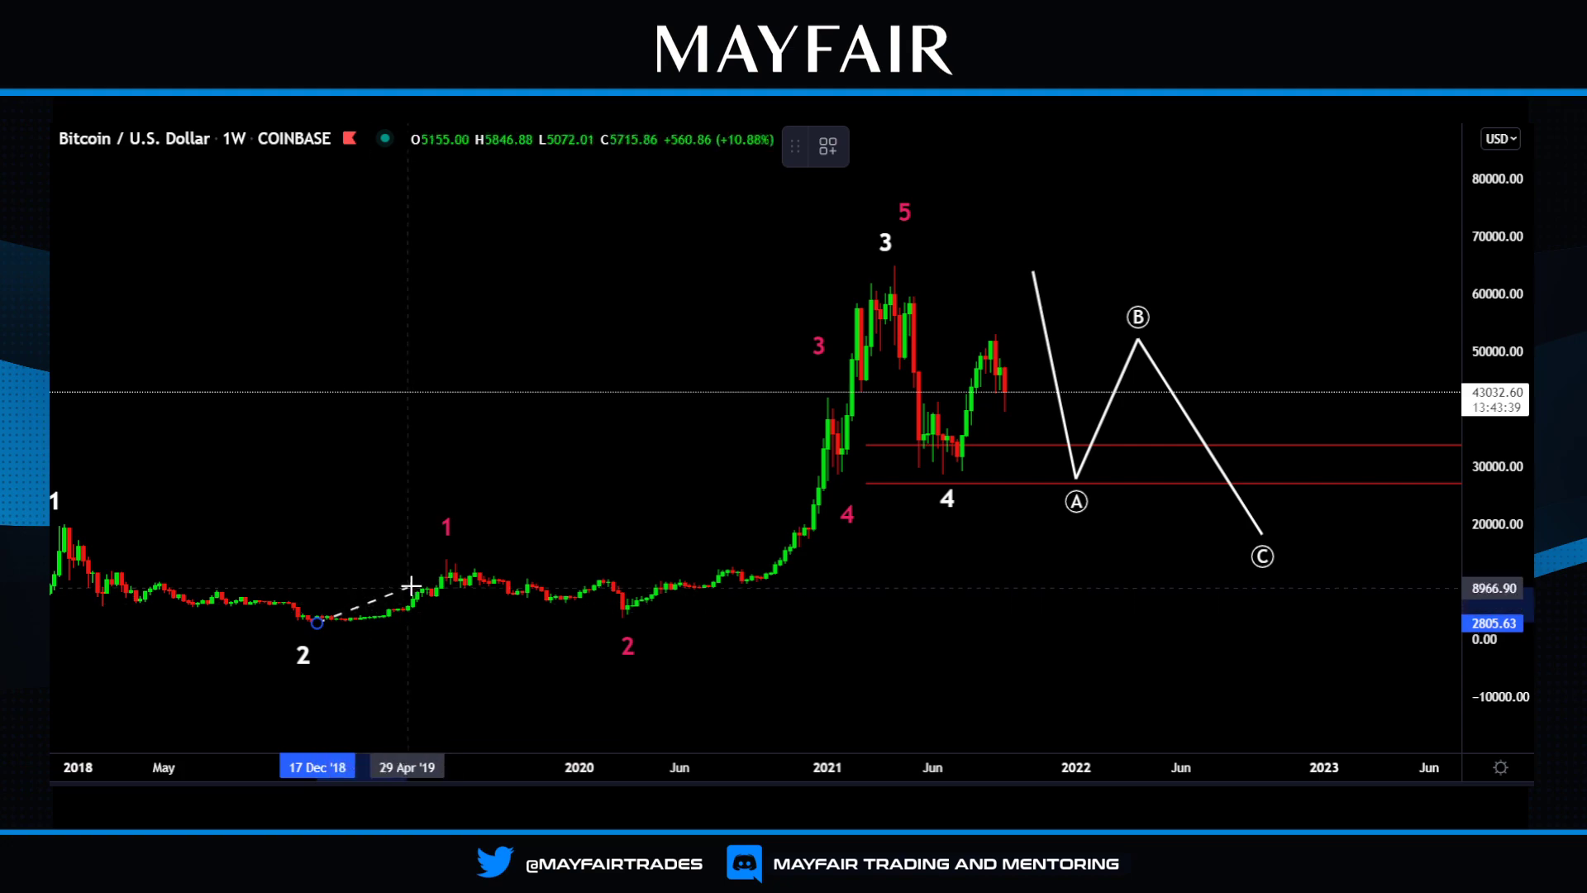
click(449, 558)
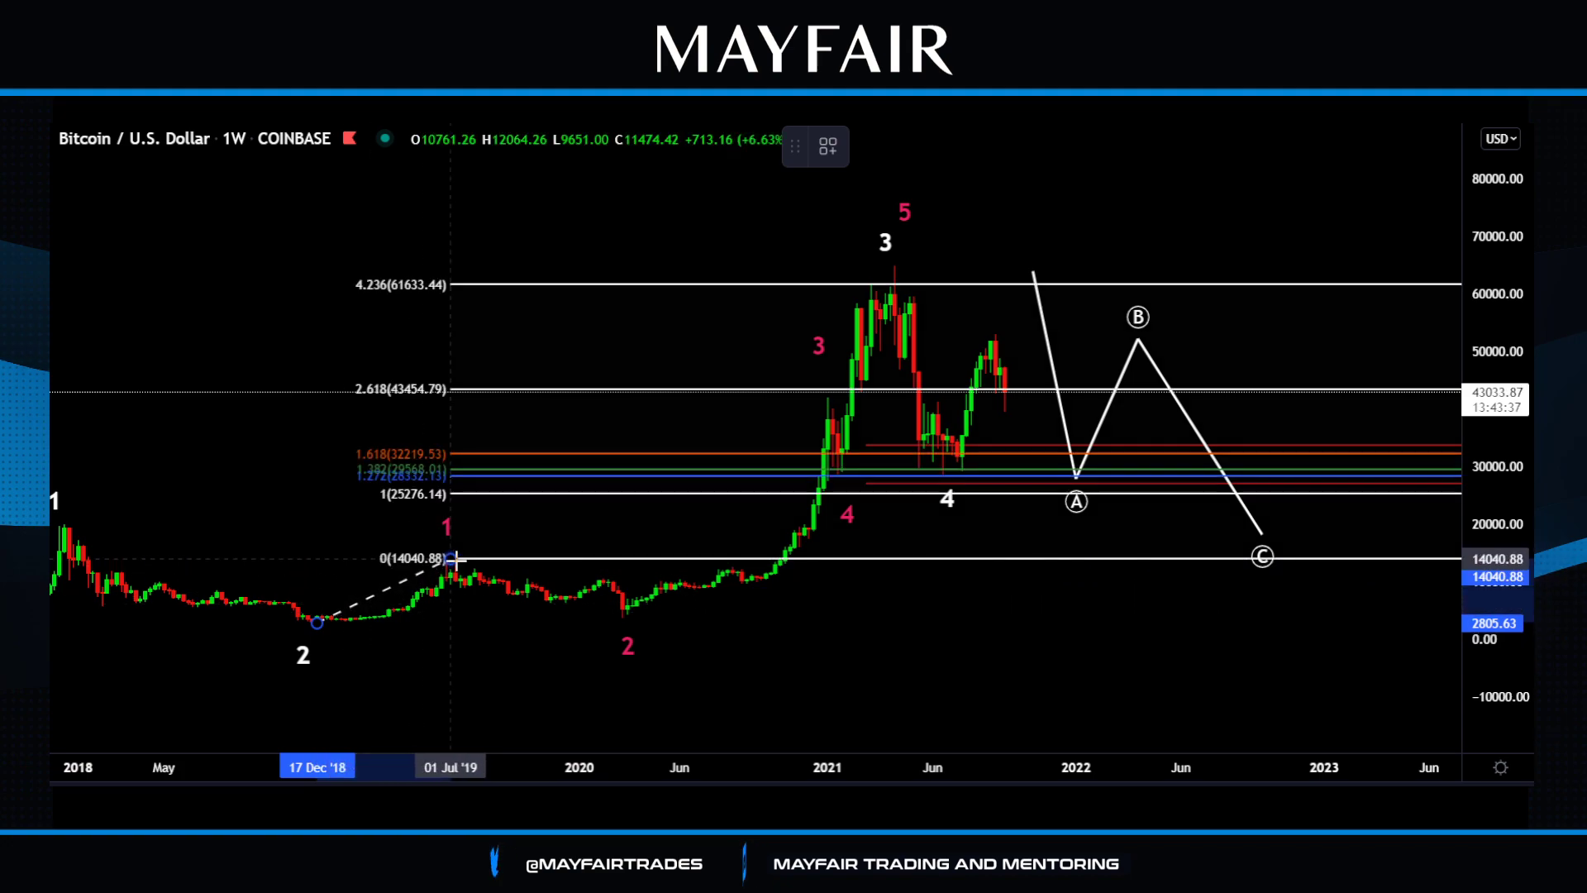
click(627, 612)
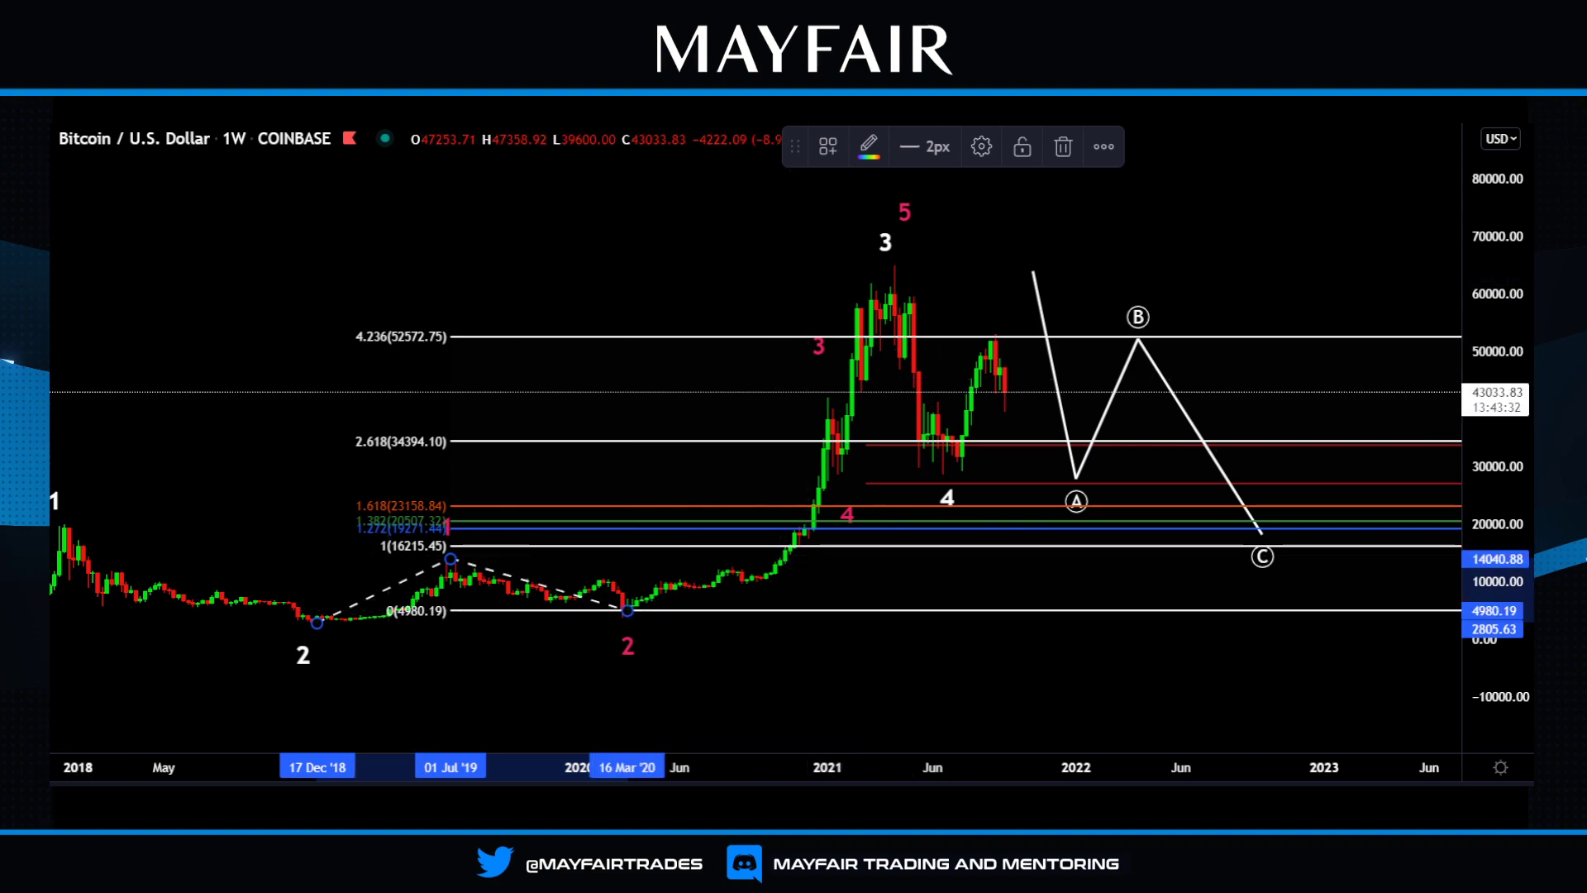
Circle the candles at the 2.618 extension level near pink wave 3 freehand, and delete that circle.
mouse_move(823, 409)
mouse_down()
mouse_move(803, 446)
mouse_move(837, 436)
mouse_up()
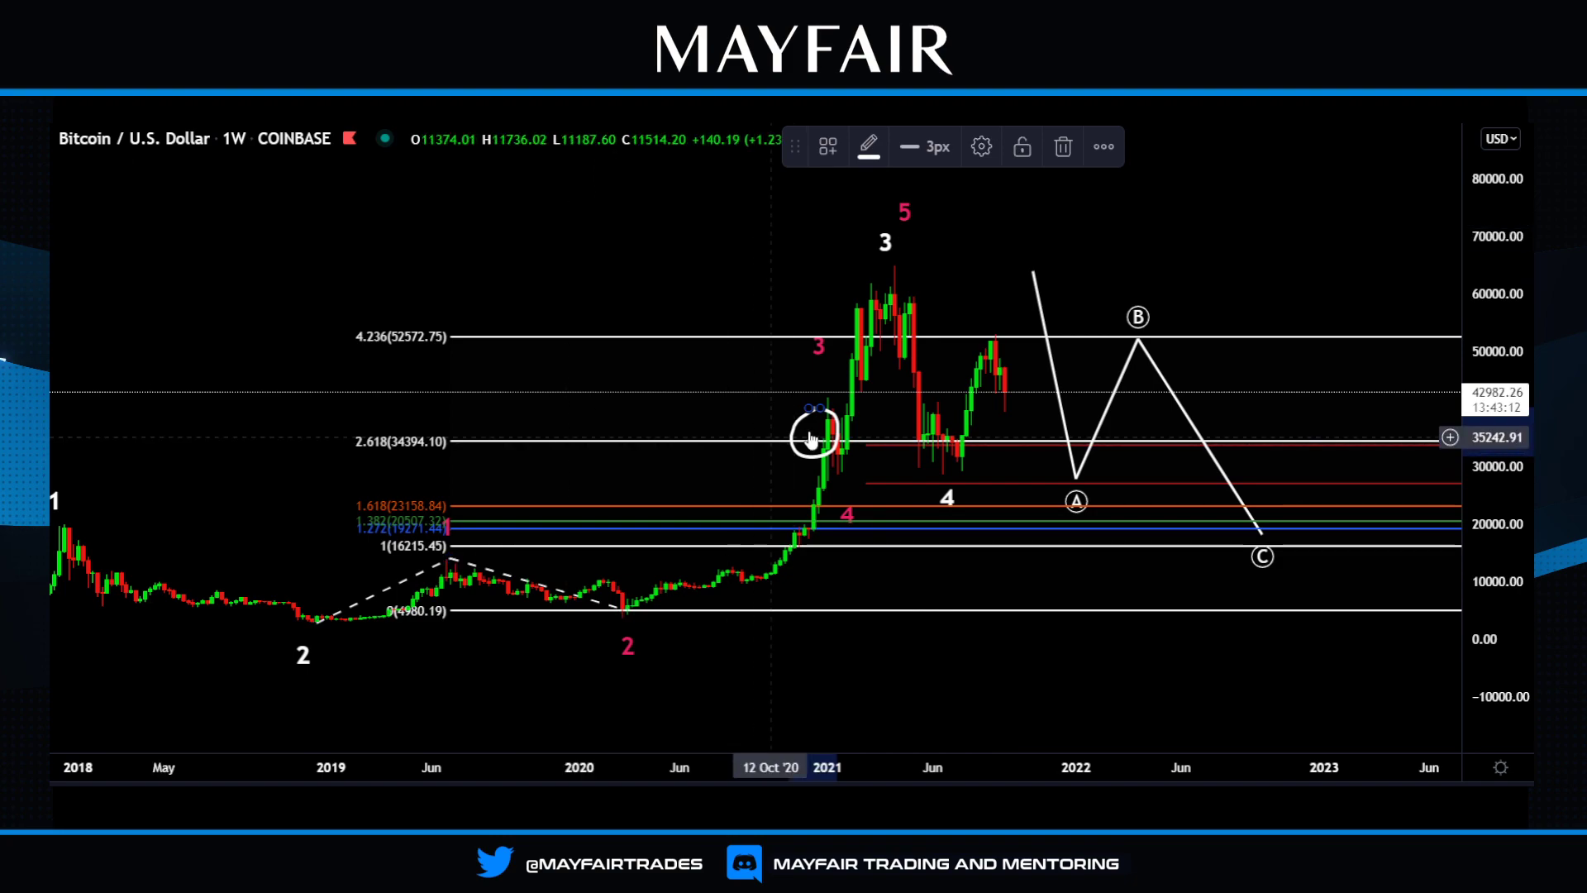
key(Delete)
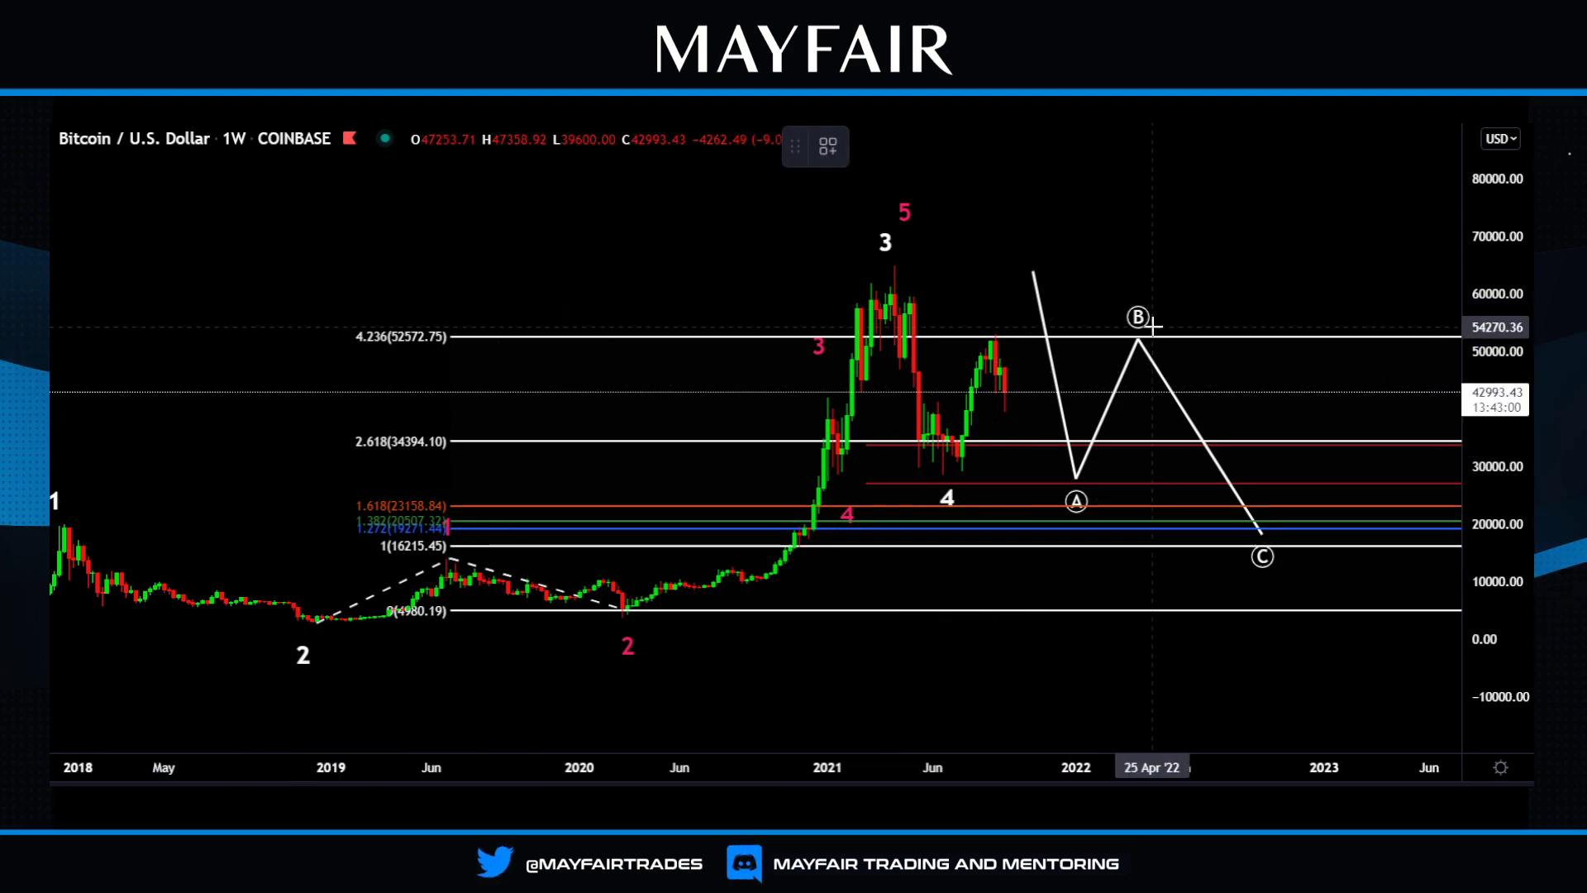
Mark the B point of the correction at the 4.236 extension level with a freehand circle.
mouse_move(1141, 328)
mouse_down()
mouse_move(1106, 340)
mouse_move(1147, 379)
mouse_move(1130, 322)
mouse_up()
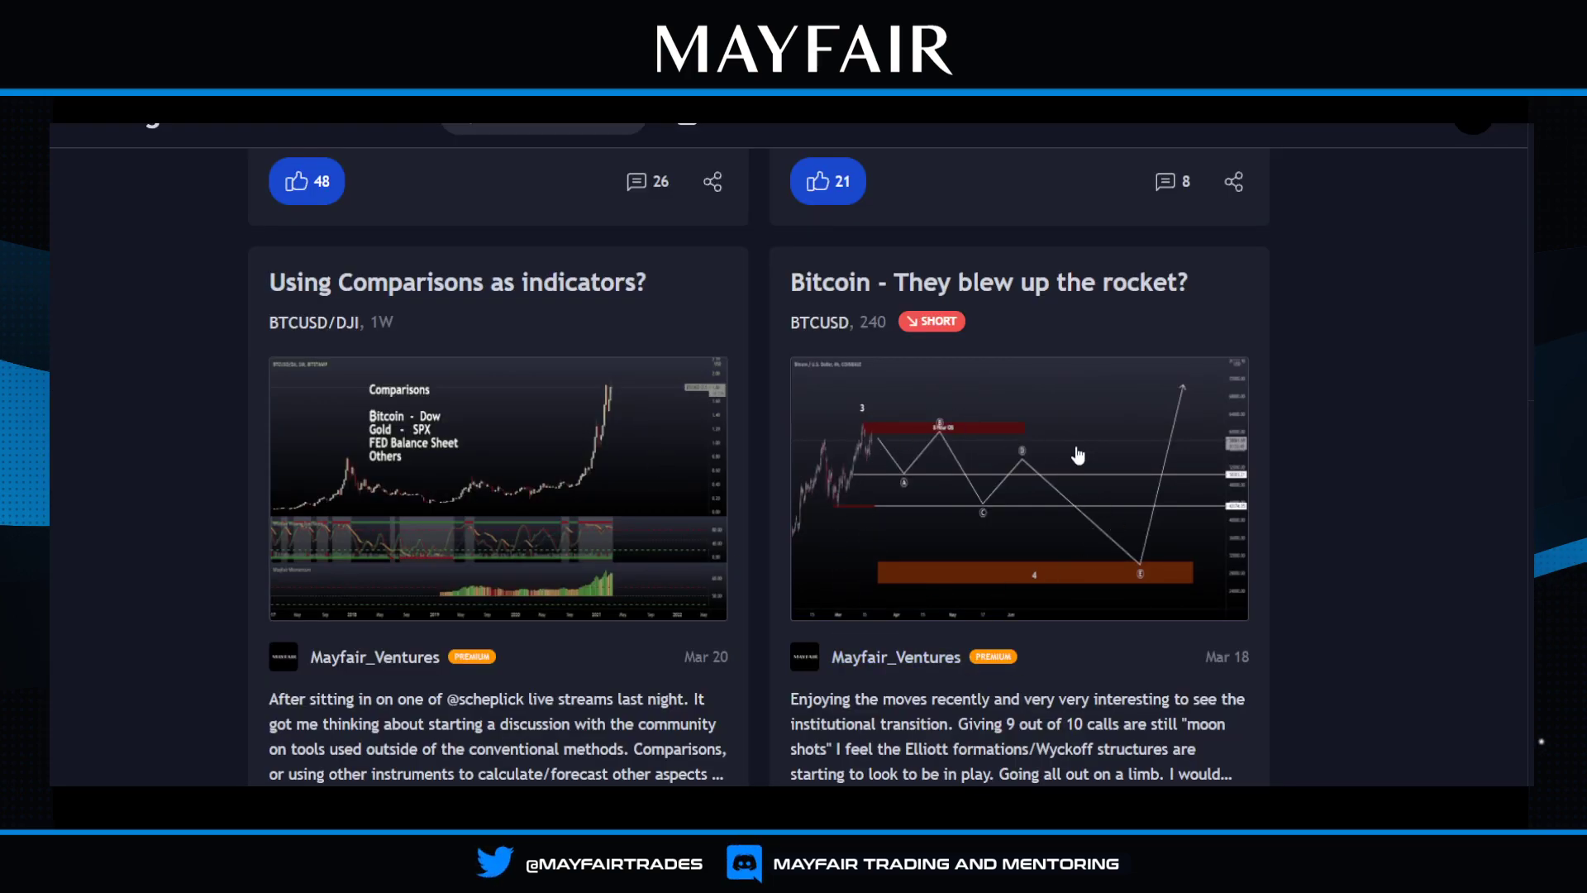
Look back through the published Bitcoin ideas from 18 to 22 March.
scroll(759, 463, up, 20)
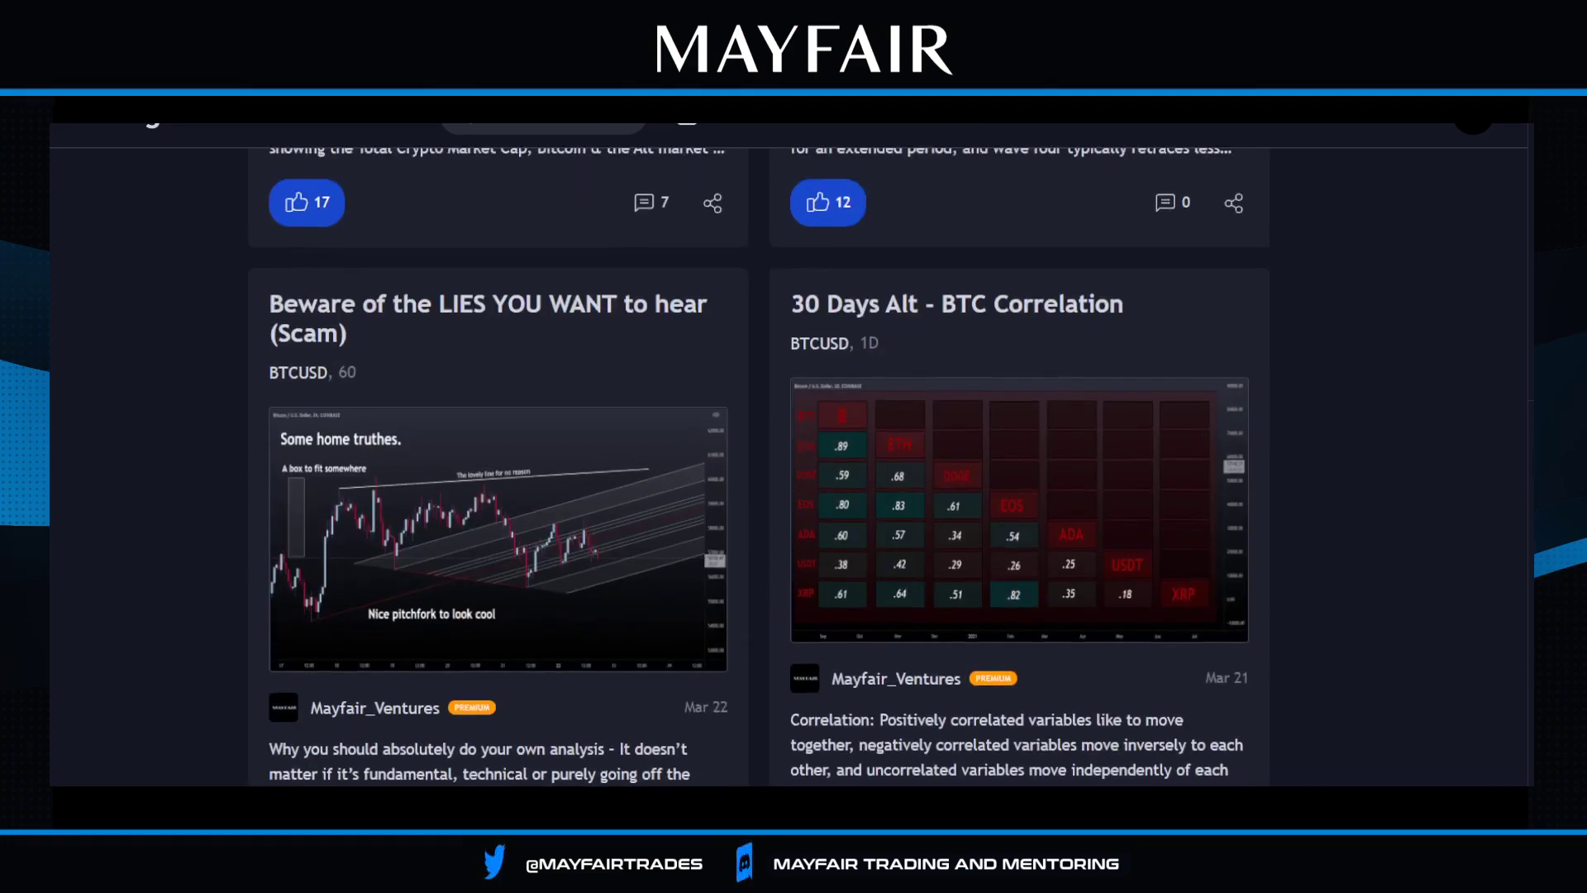
scroll(758, 462, up, 2)
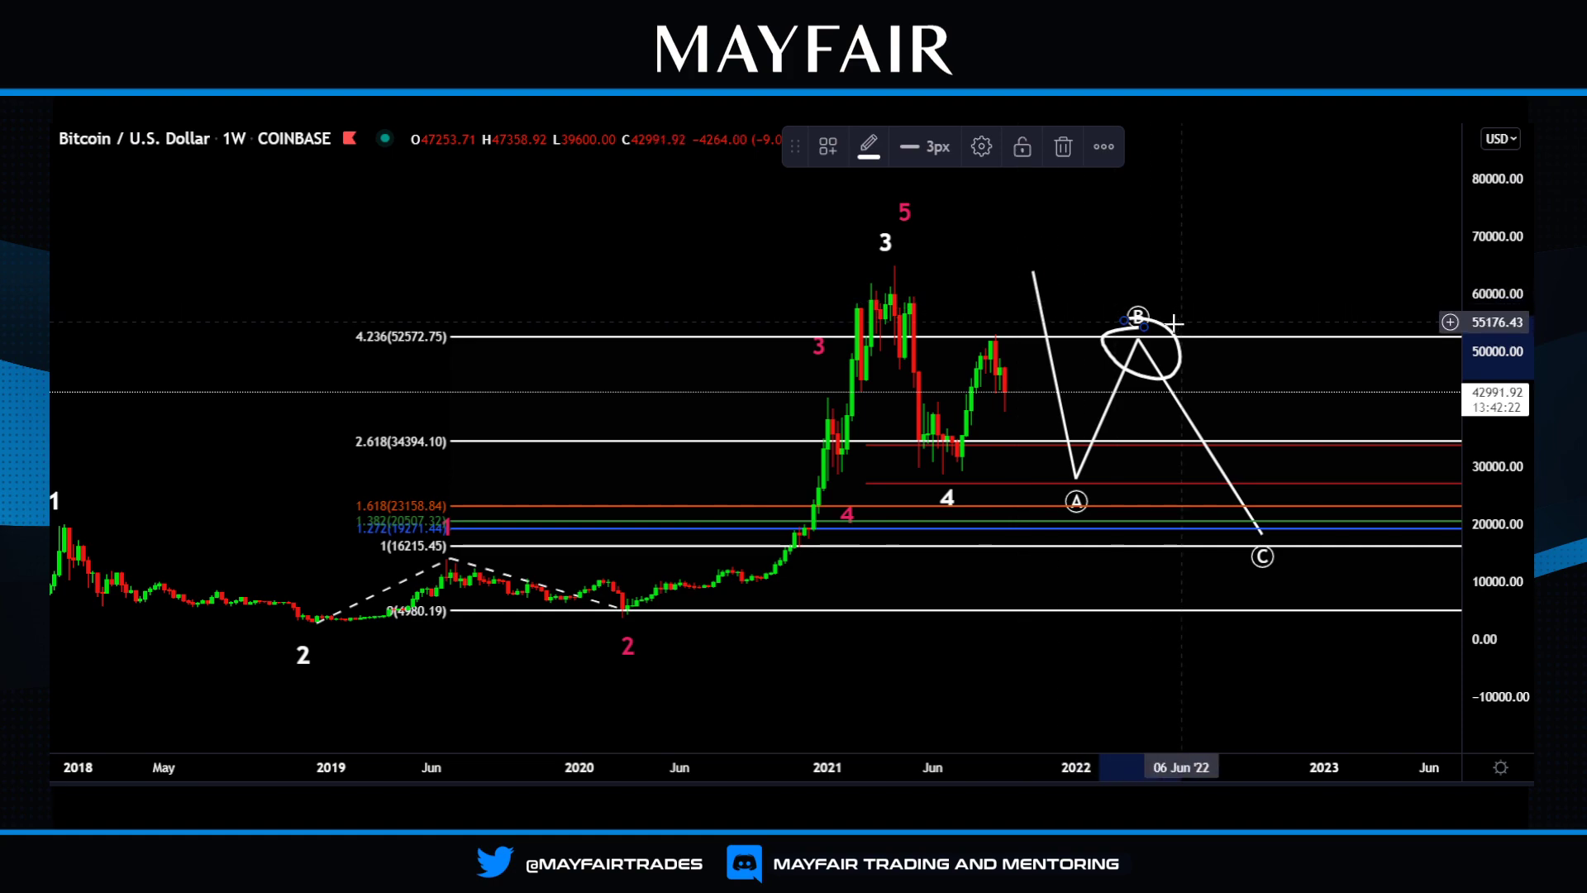
Delete the freehand circle around point B and the Trend-Based Fib Extension from the weekly chart.
key(Delete)
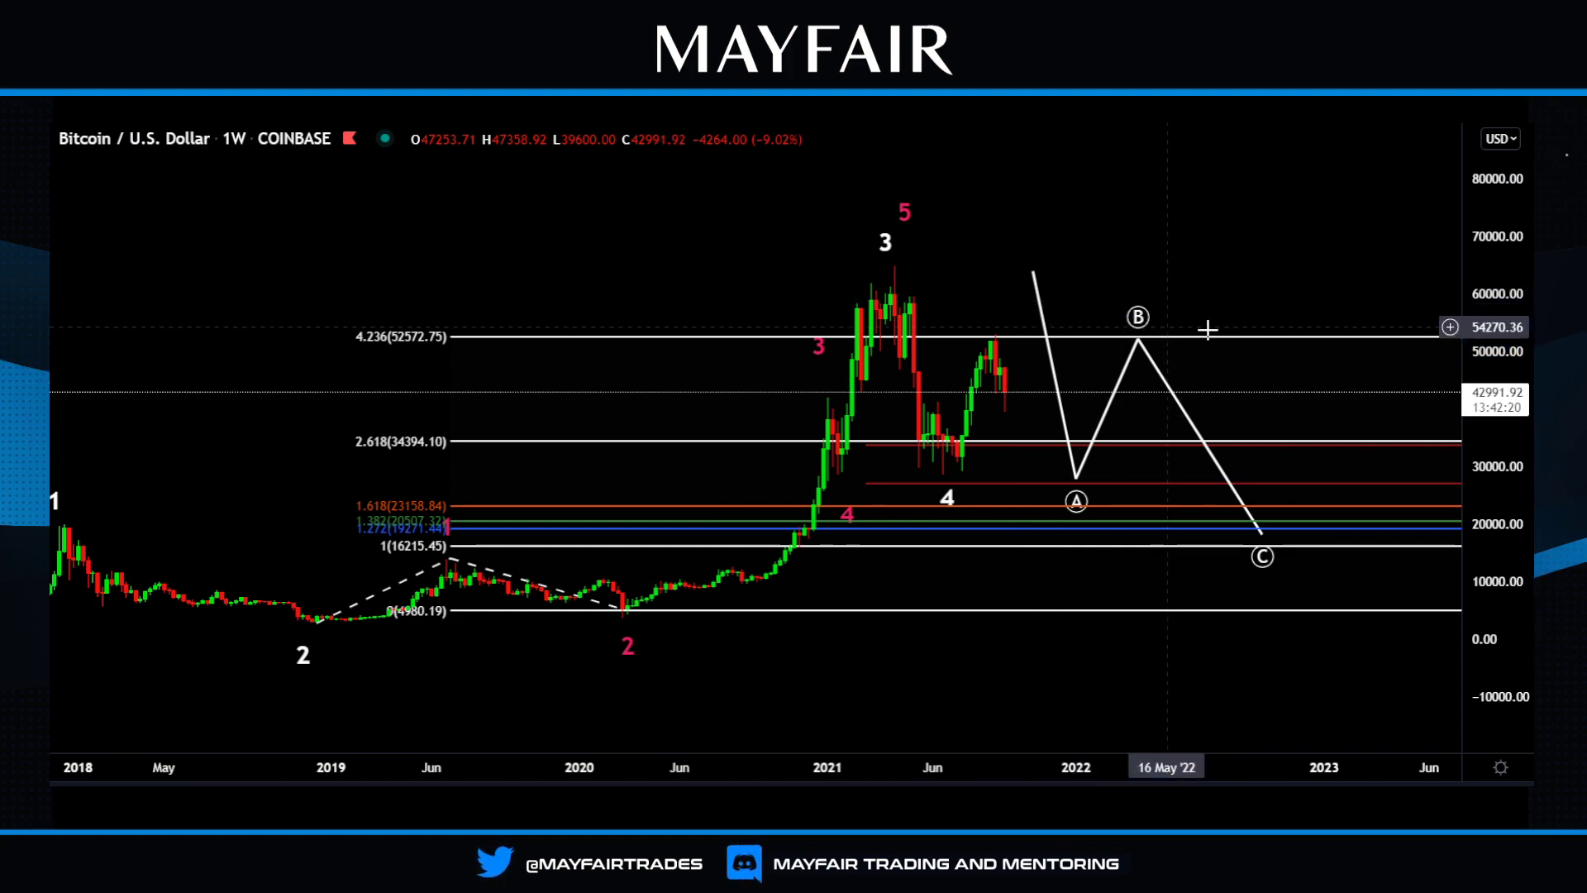
click(678, 346)
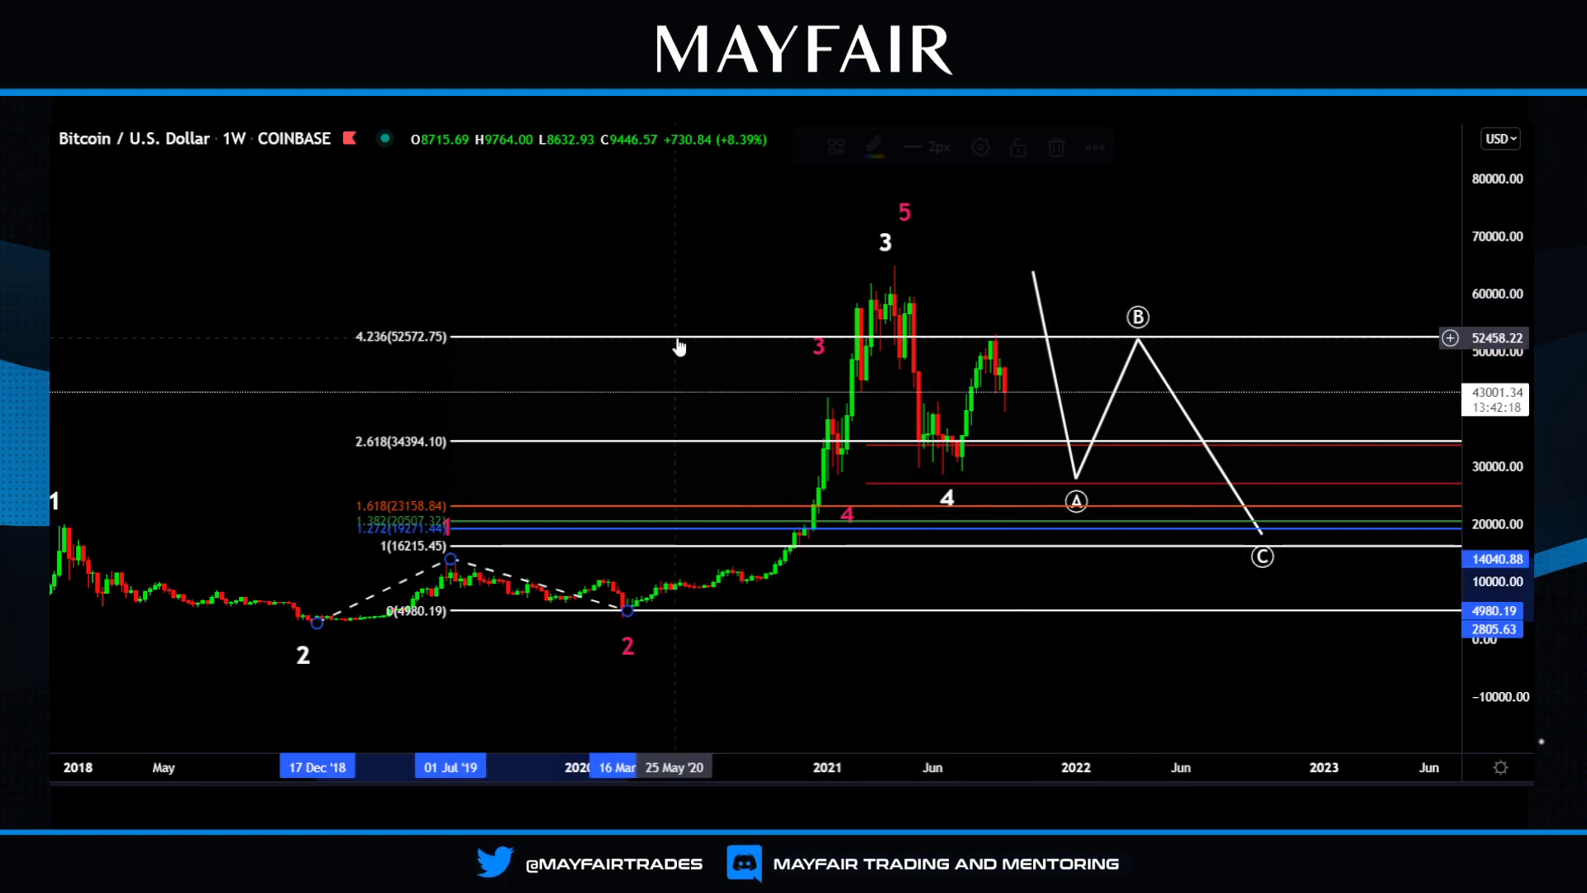
key(Delete)
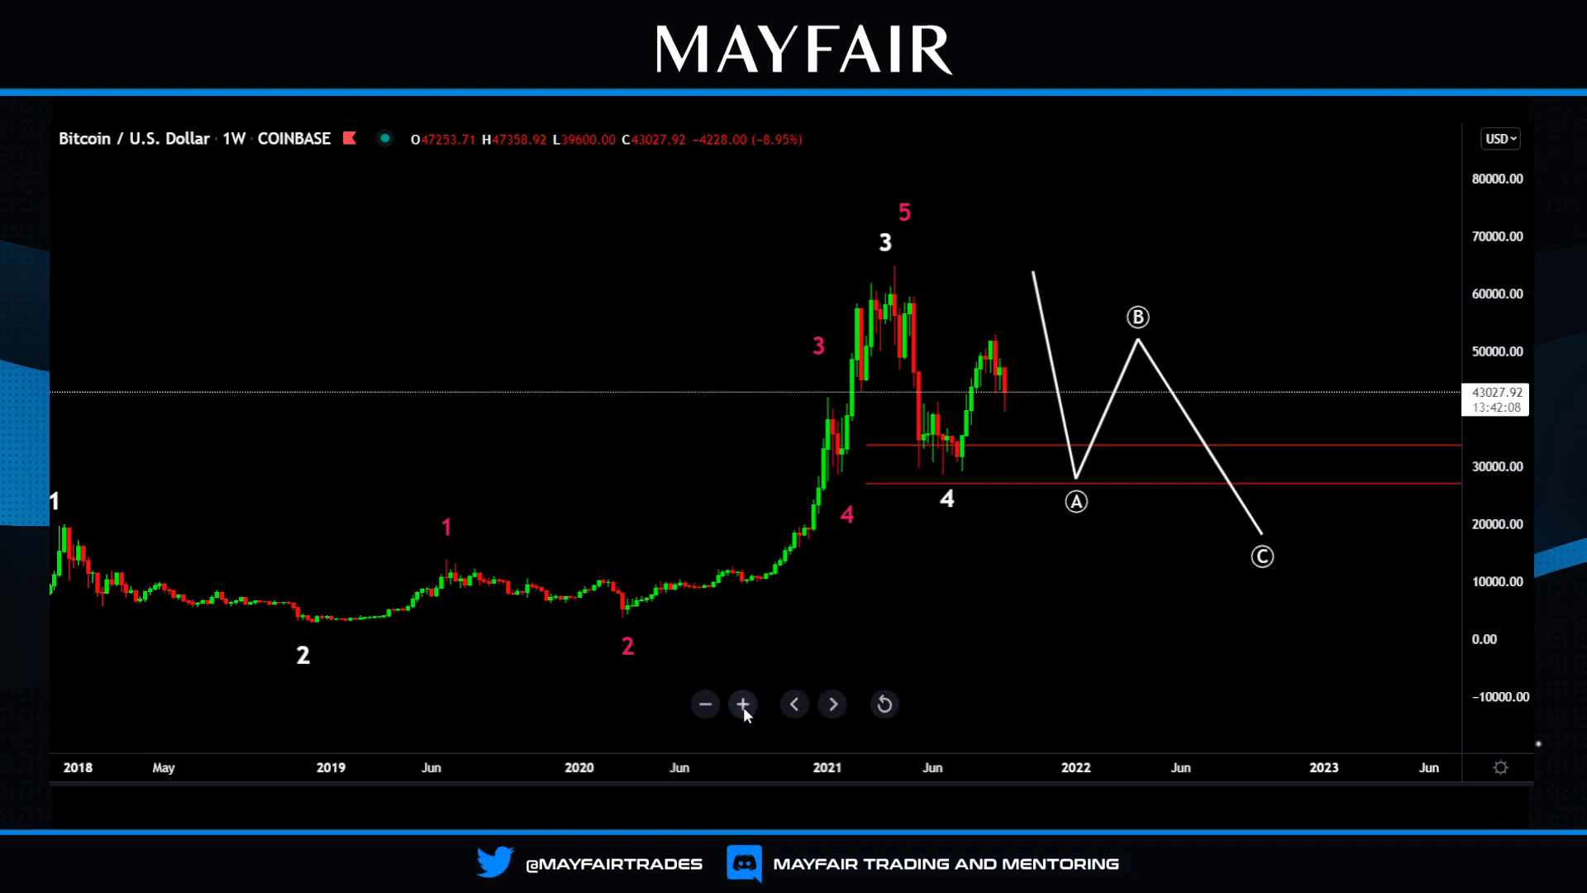
Highlight the candles between pink waves 3 and 4 with a rectangle from 21 December 2020 to 8 February 2021, between about 26,907 and 42,310.
click(742, 703)
drag(646, 639, 752, 641)
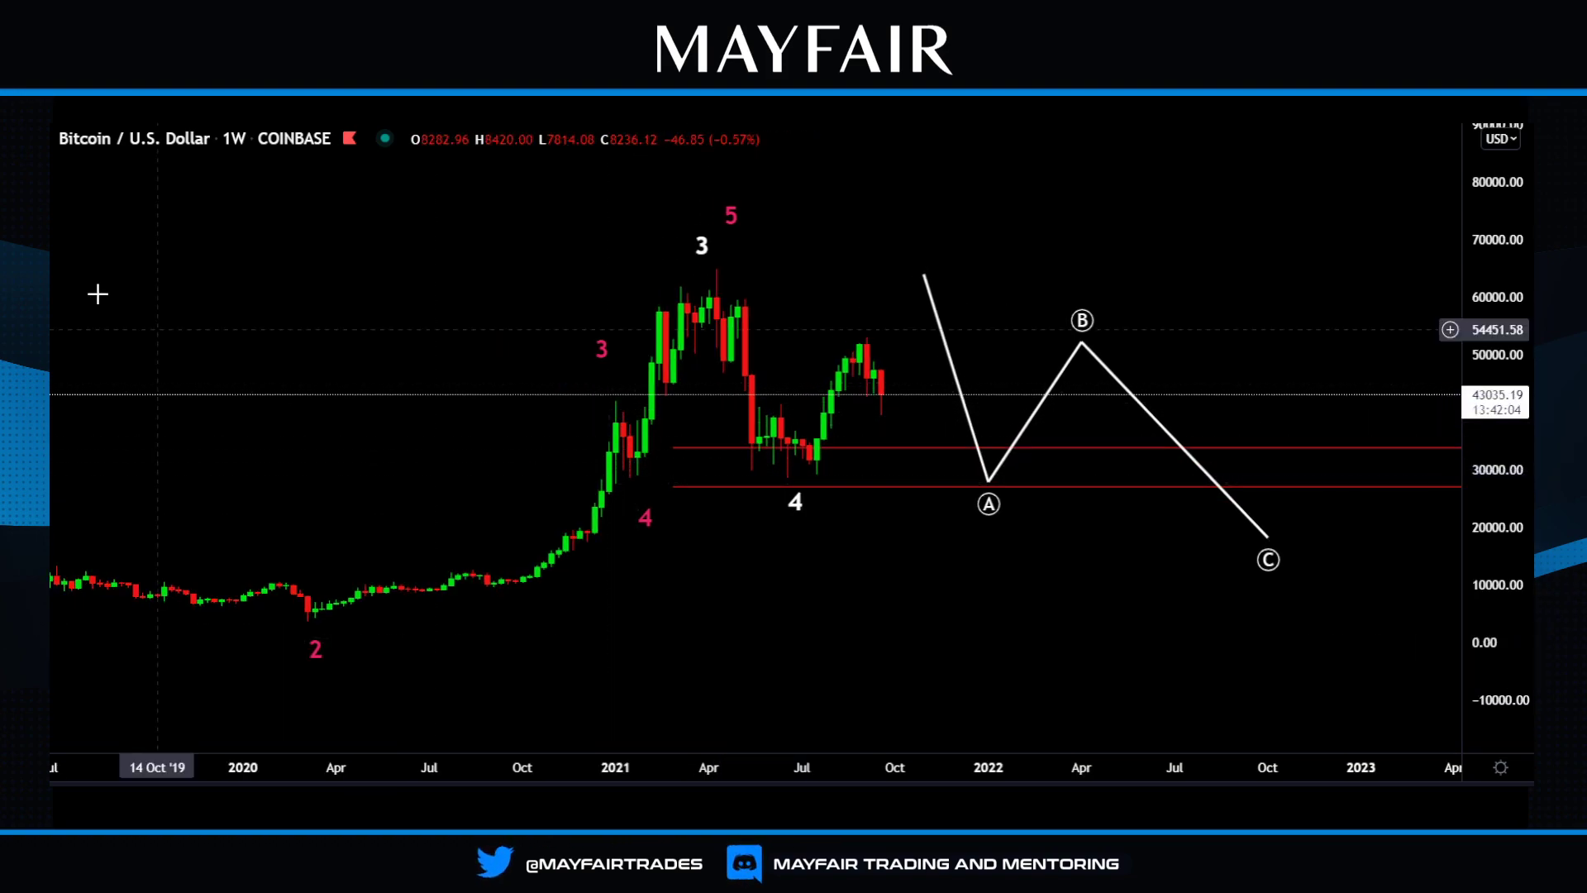
click(38, 260)
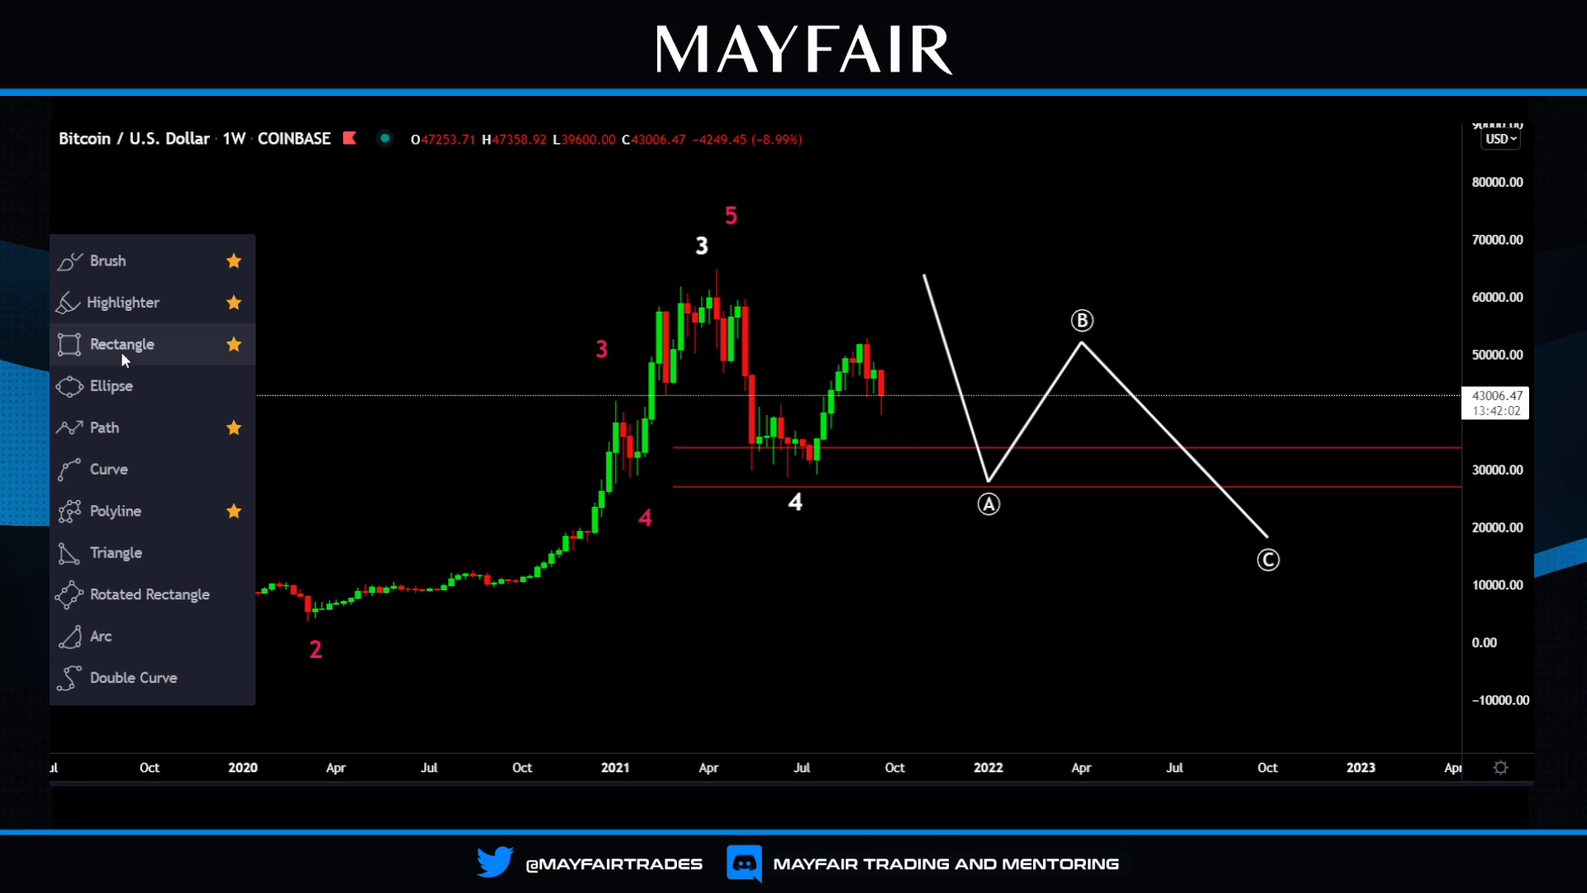
click(122, 346)
mouse_move(593, 398)
mouse_down()
mouse_move(645, 431)
mouse_move(647, 478)
mouse_up()
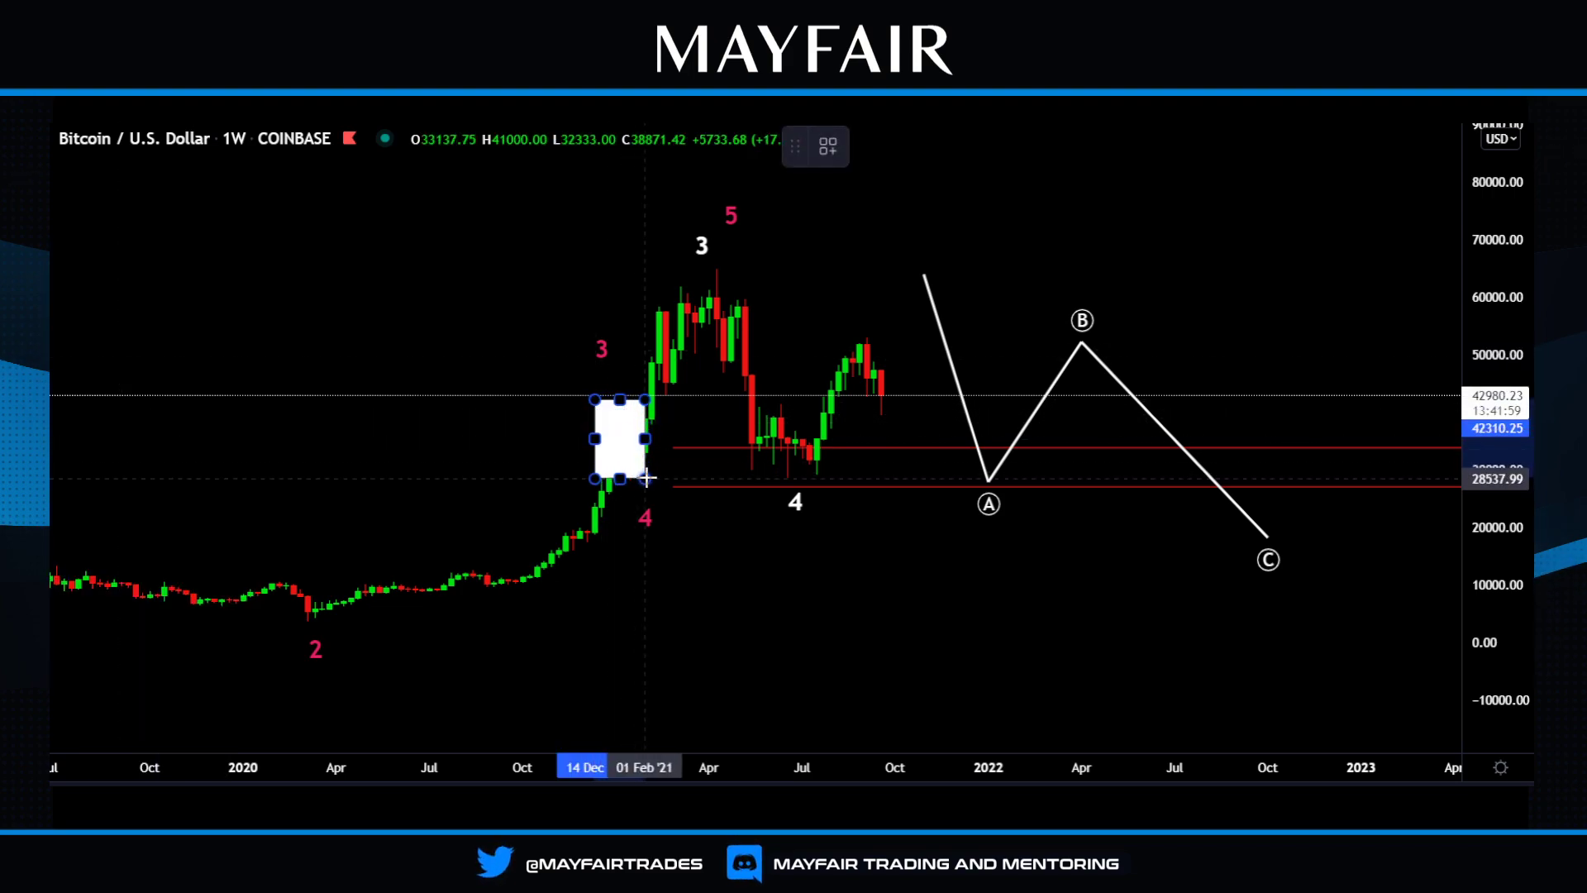
click(723, 584)
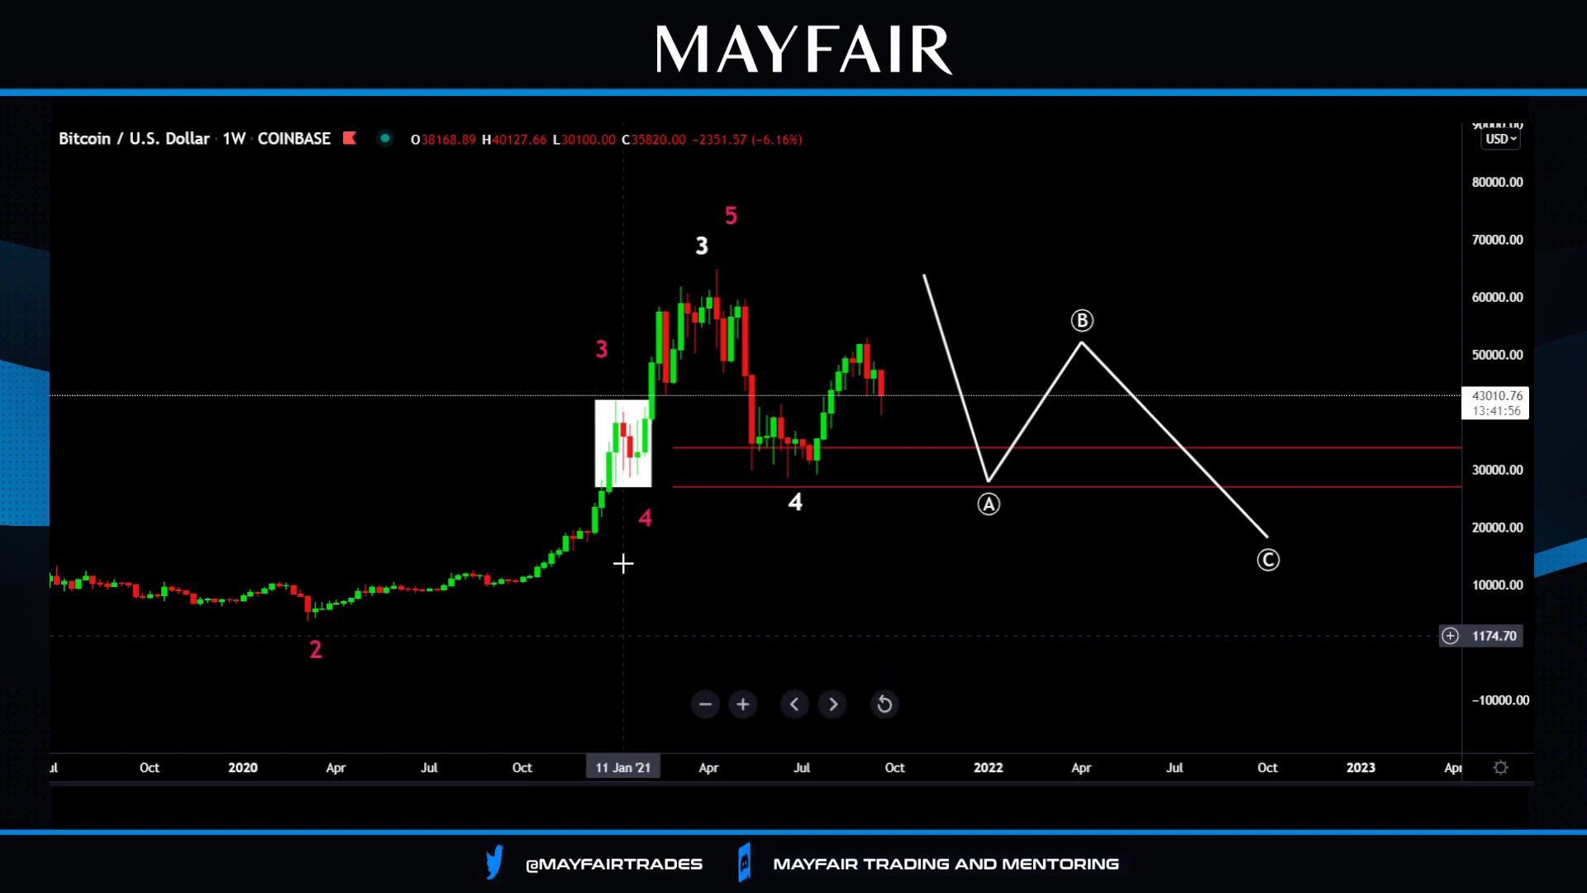
click(596, 434)
drag(594, 438, 602, 438)
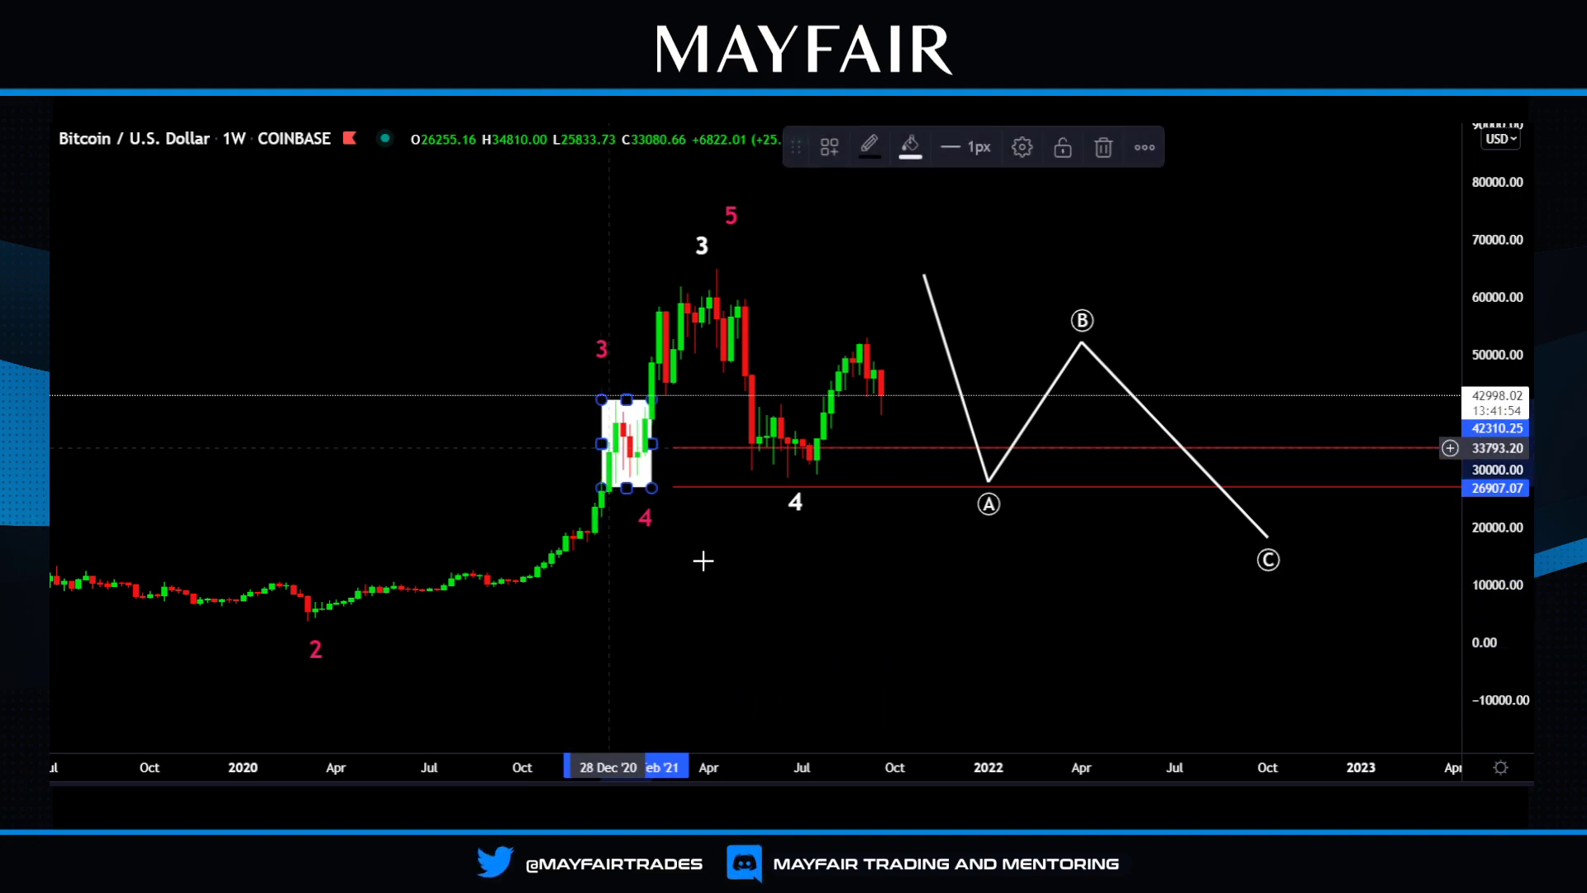
click(772, 623)
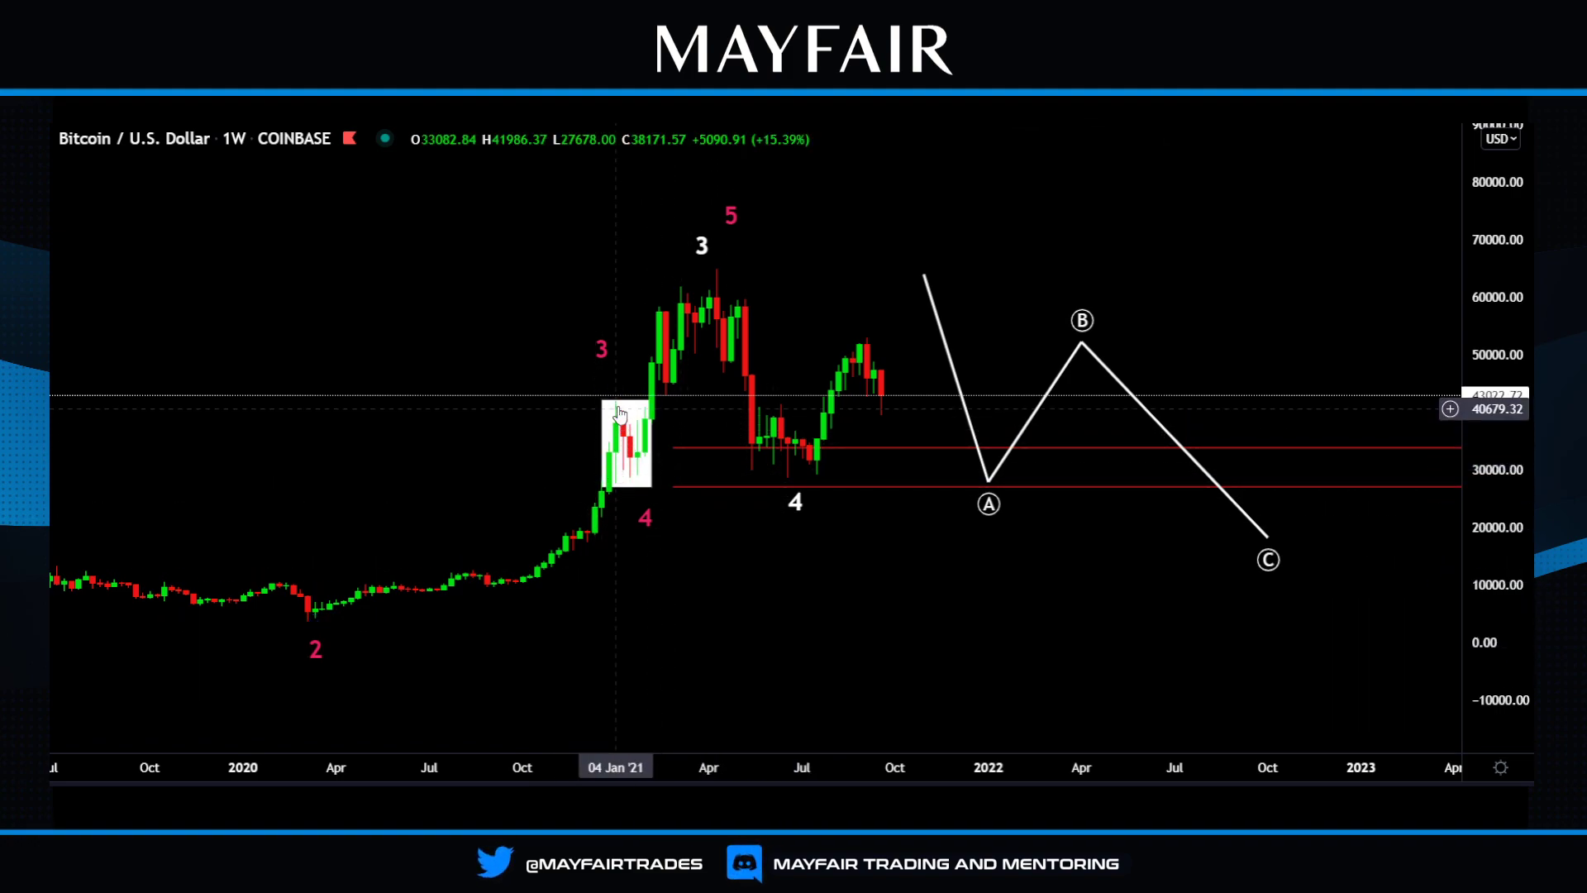
click(637, 405)
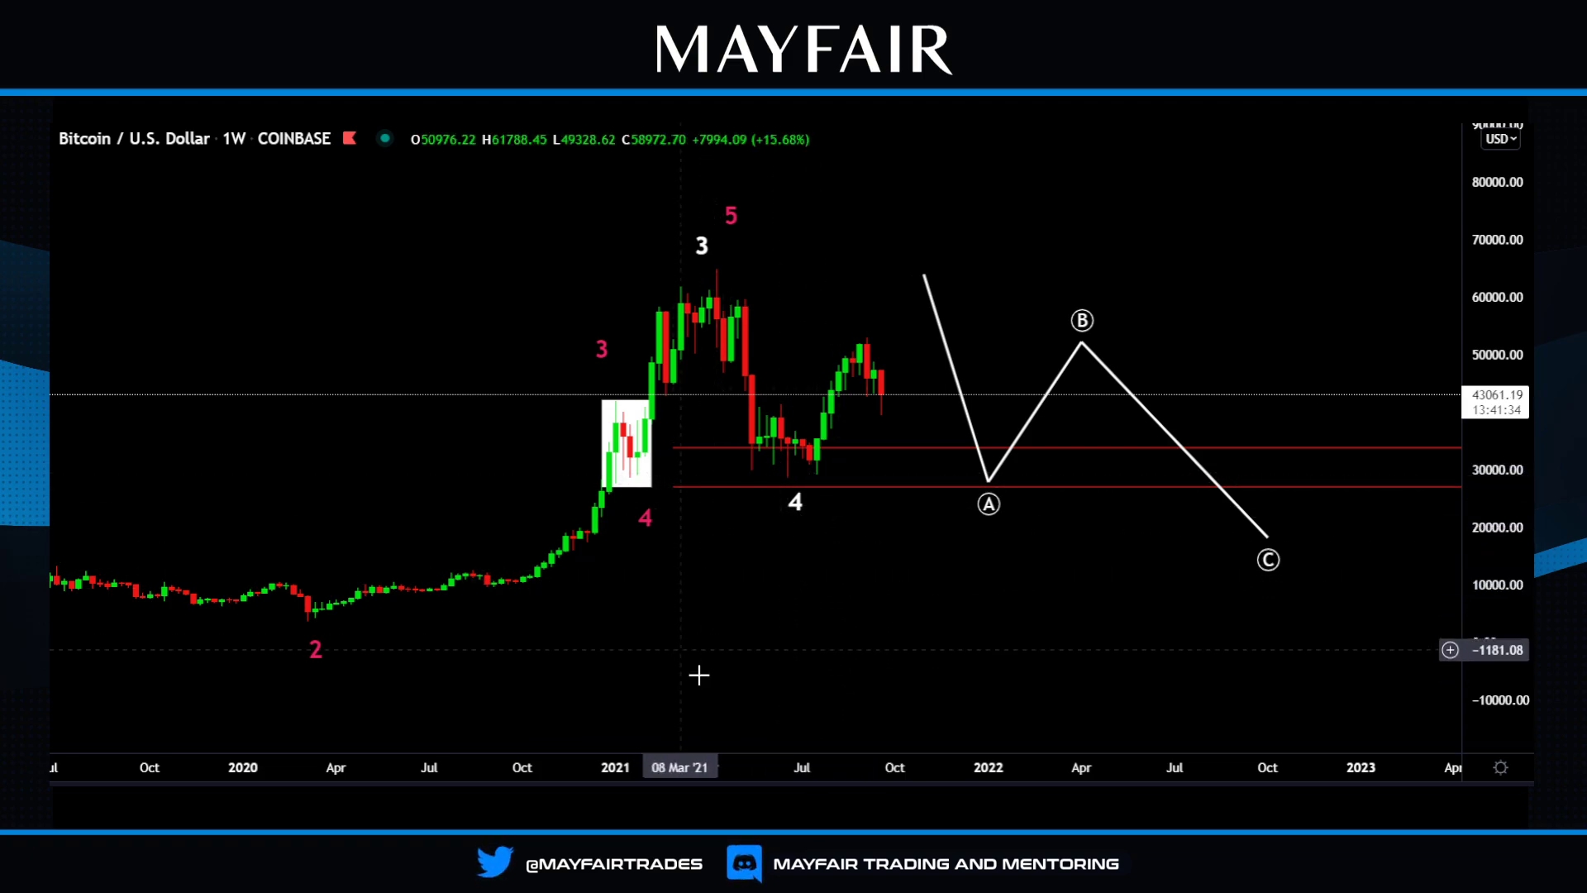
Draw a Fib Retracement between the March 2020 low (4,255) and the January 2021 high (42,673), and delete it.
drag(770, 594, 880, 558)
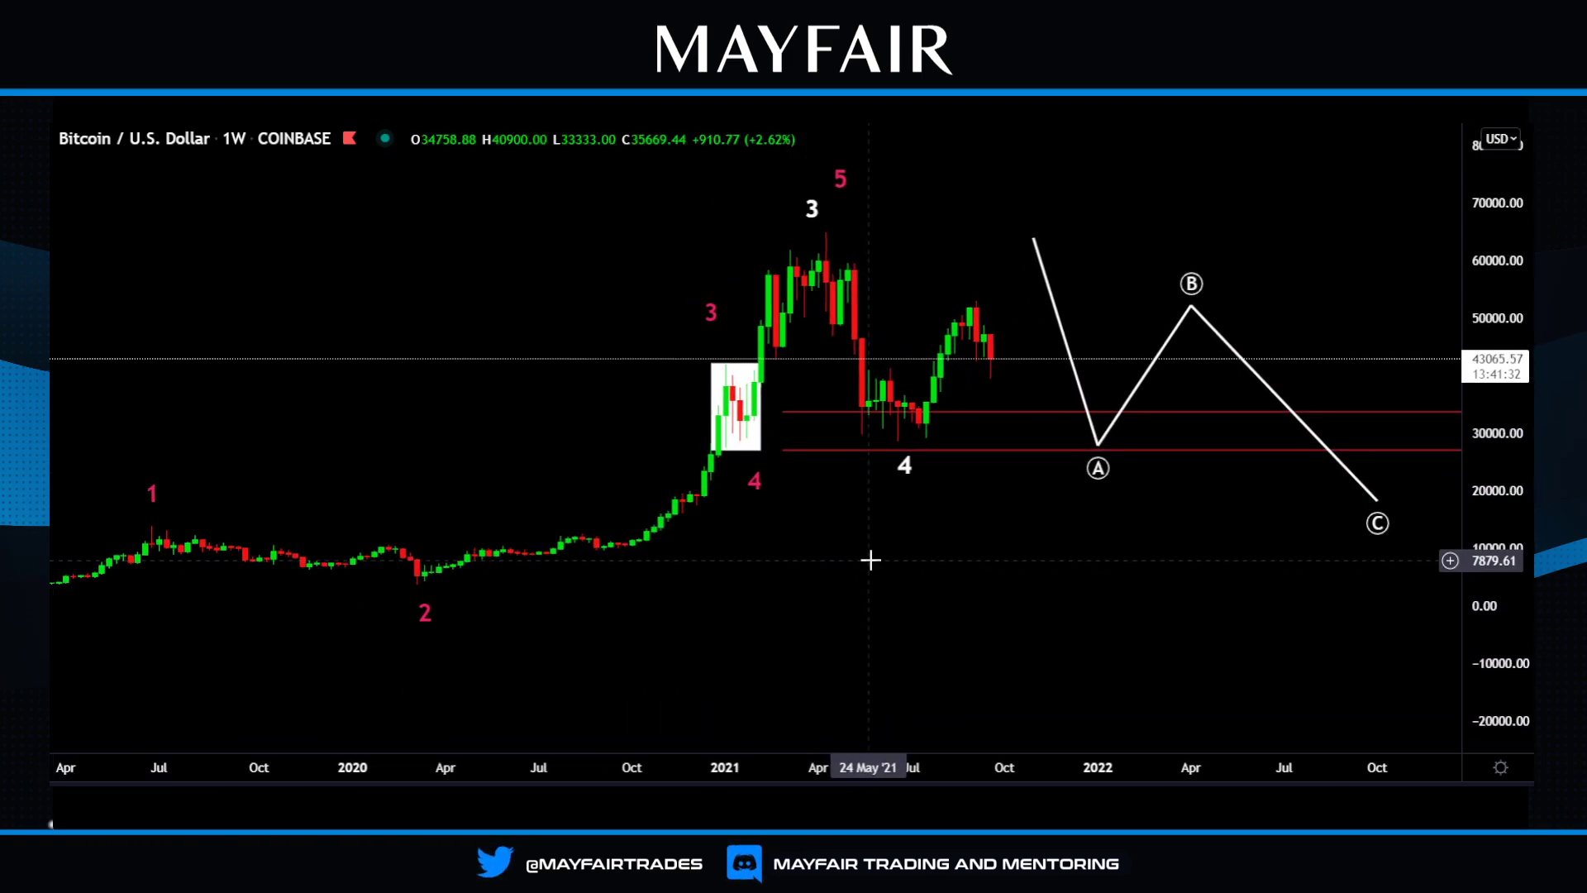
drag(303, 282, 344, 330)
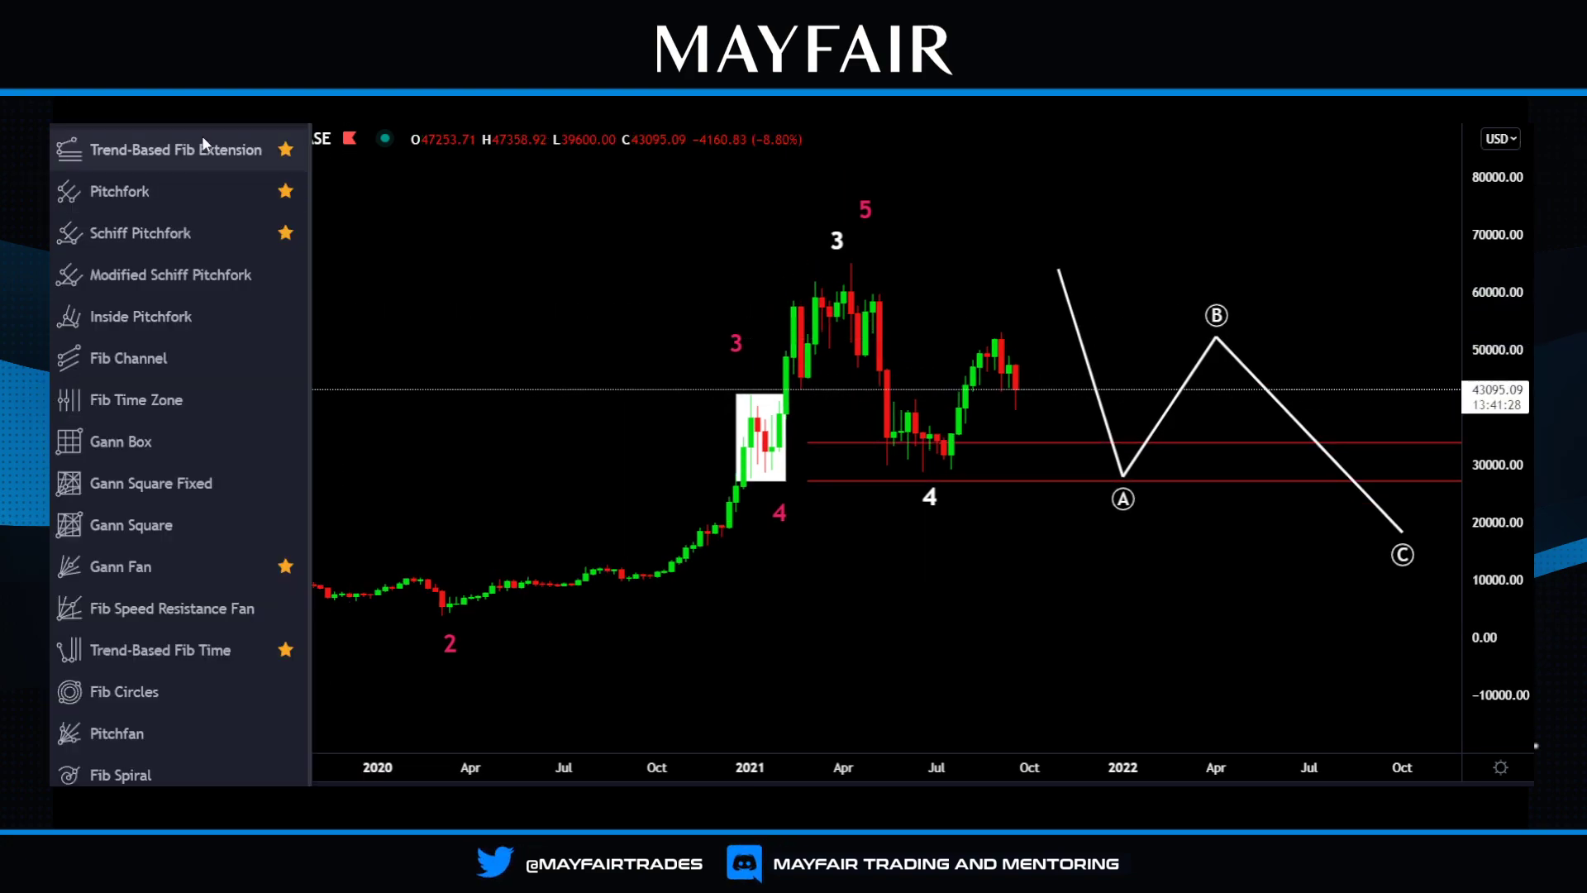
click(725, 487)
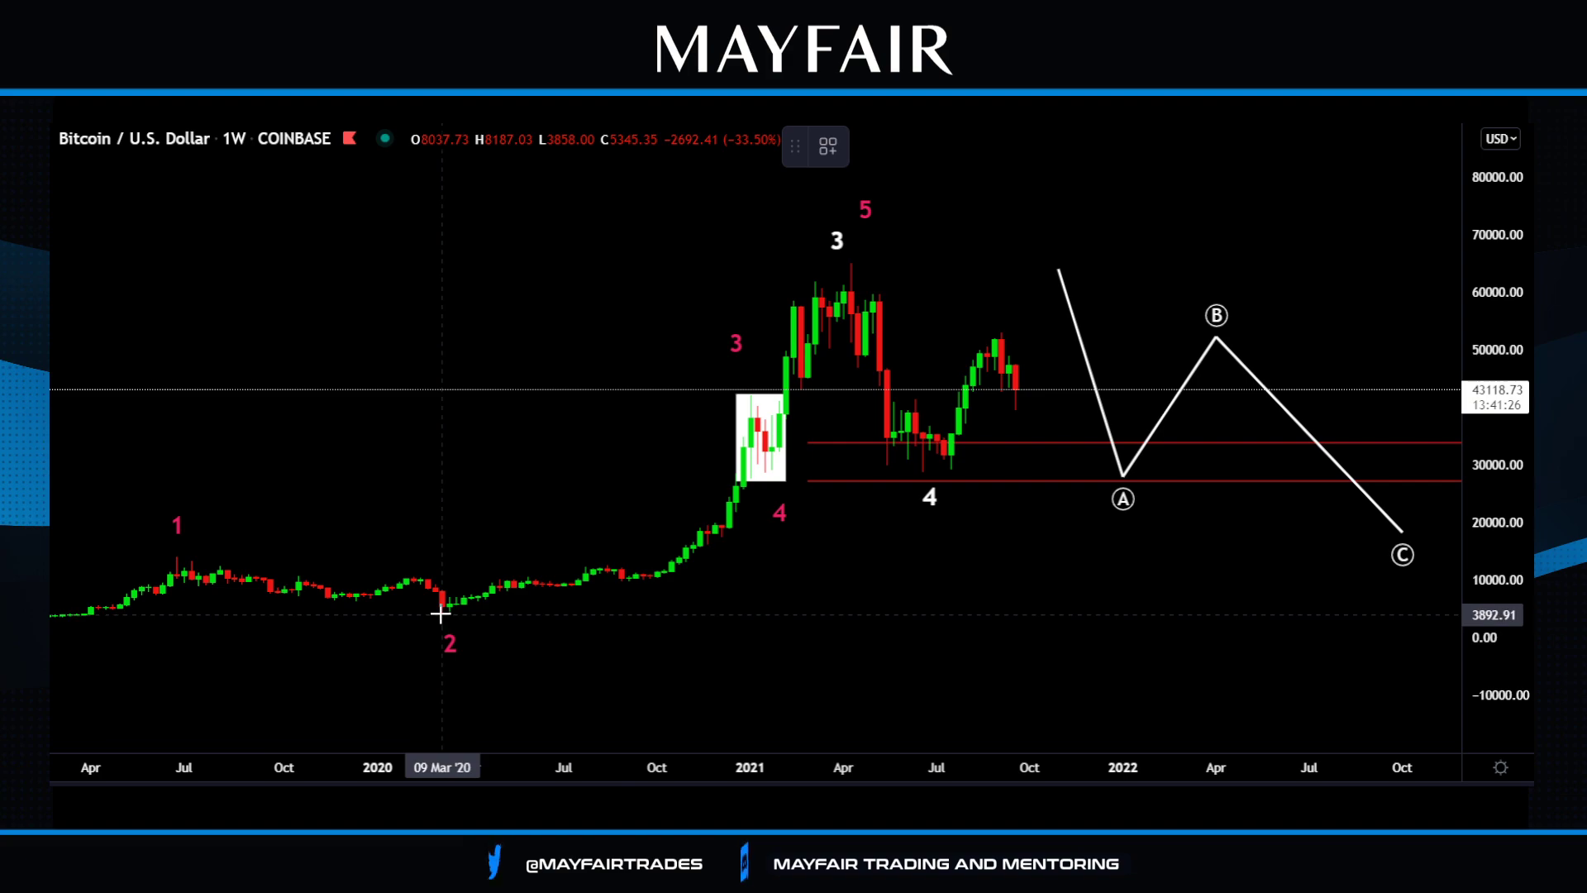
click(442, 613)
click(752, 390)
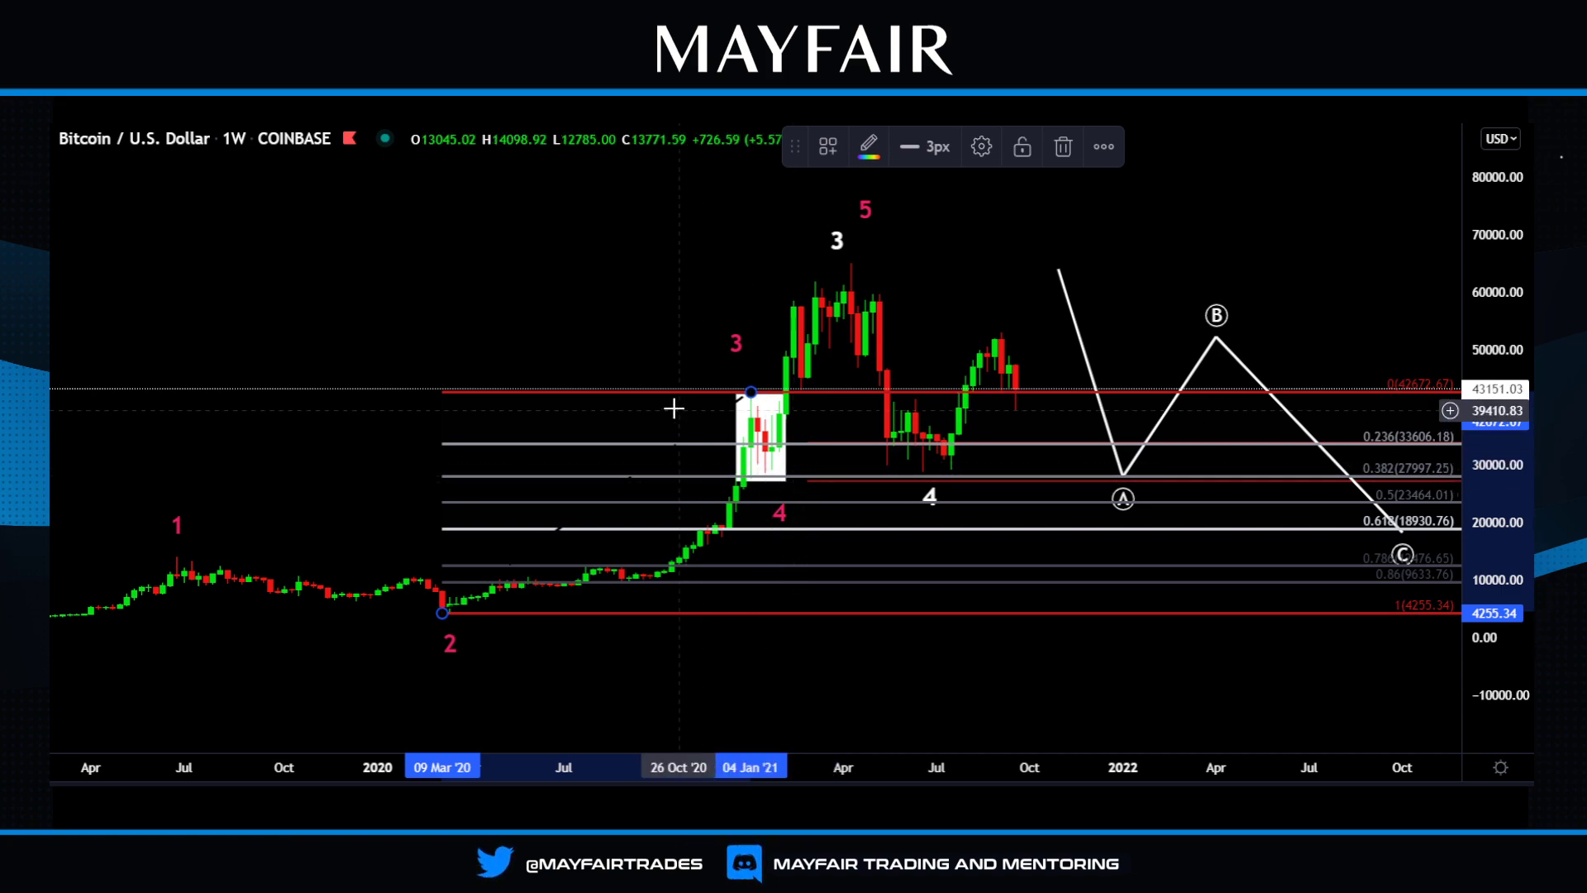
key(Delete)
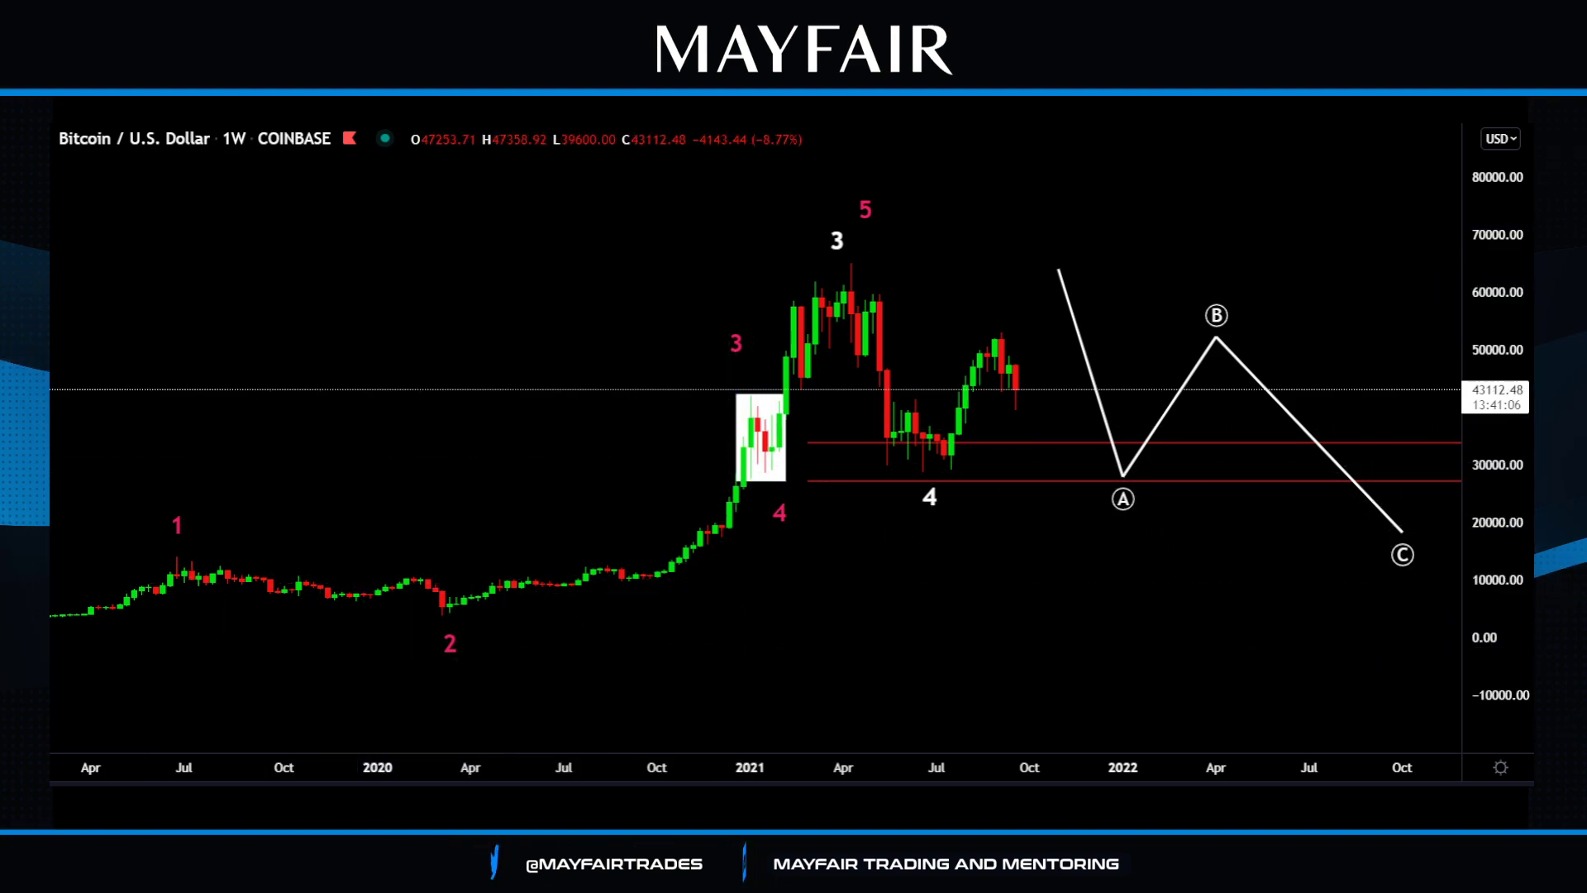
Switch the chart to the 1-day interval.
click(235, 138)
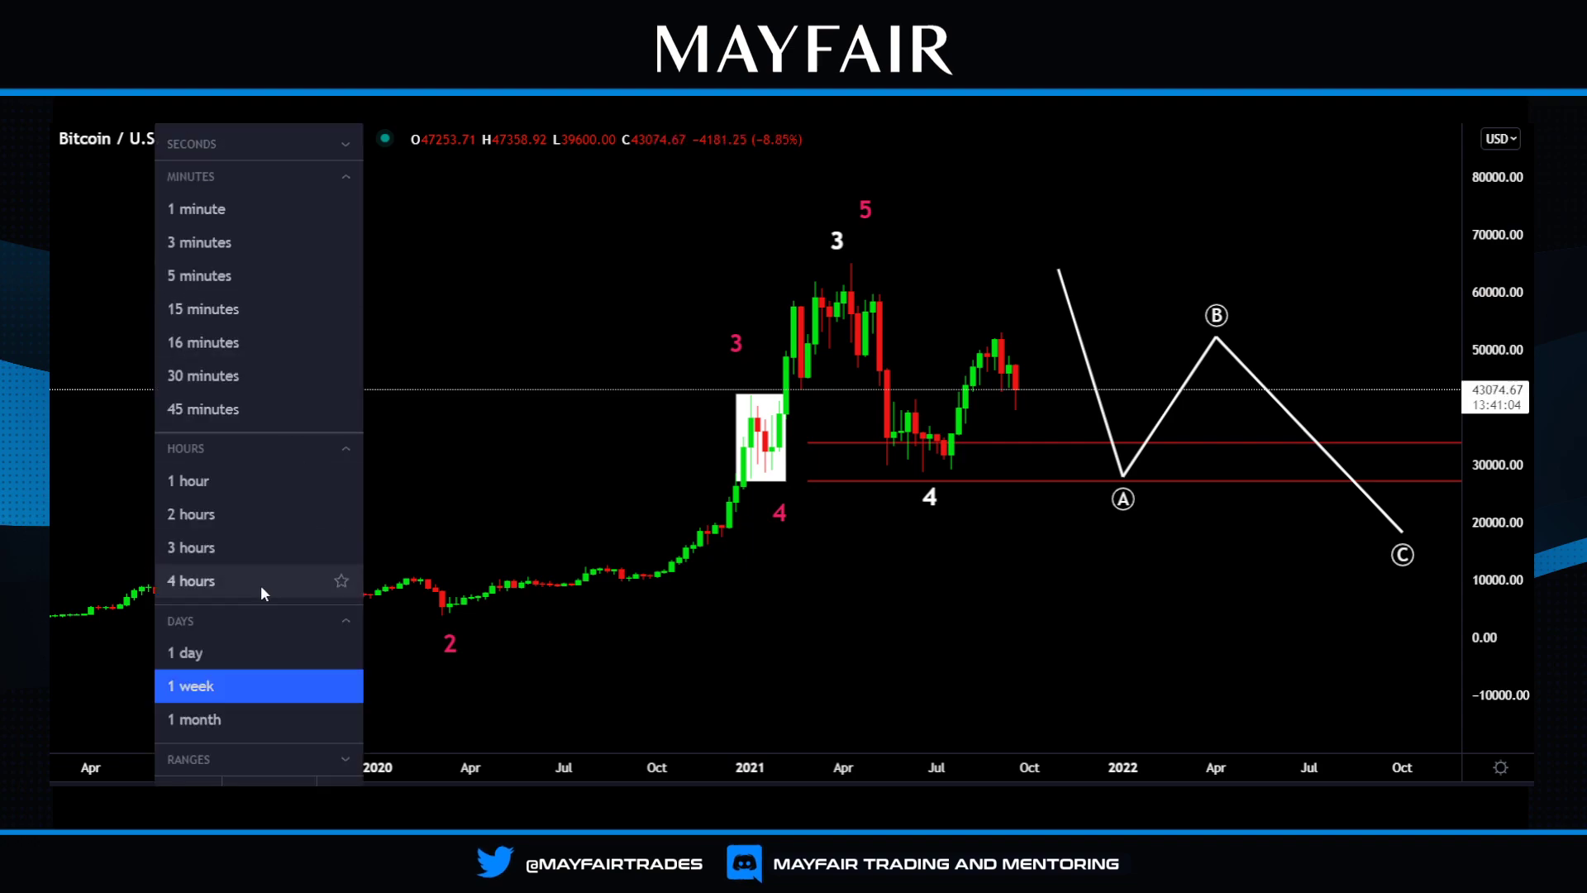
click(215, 658)
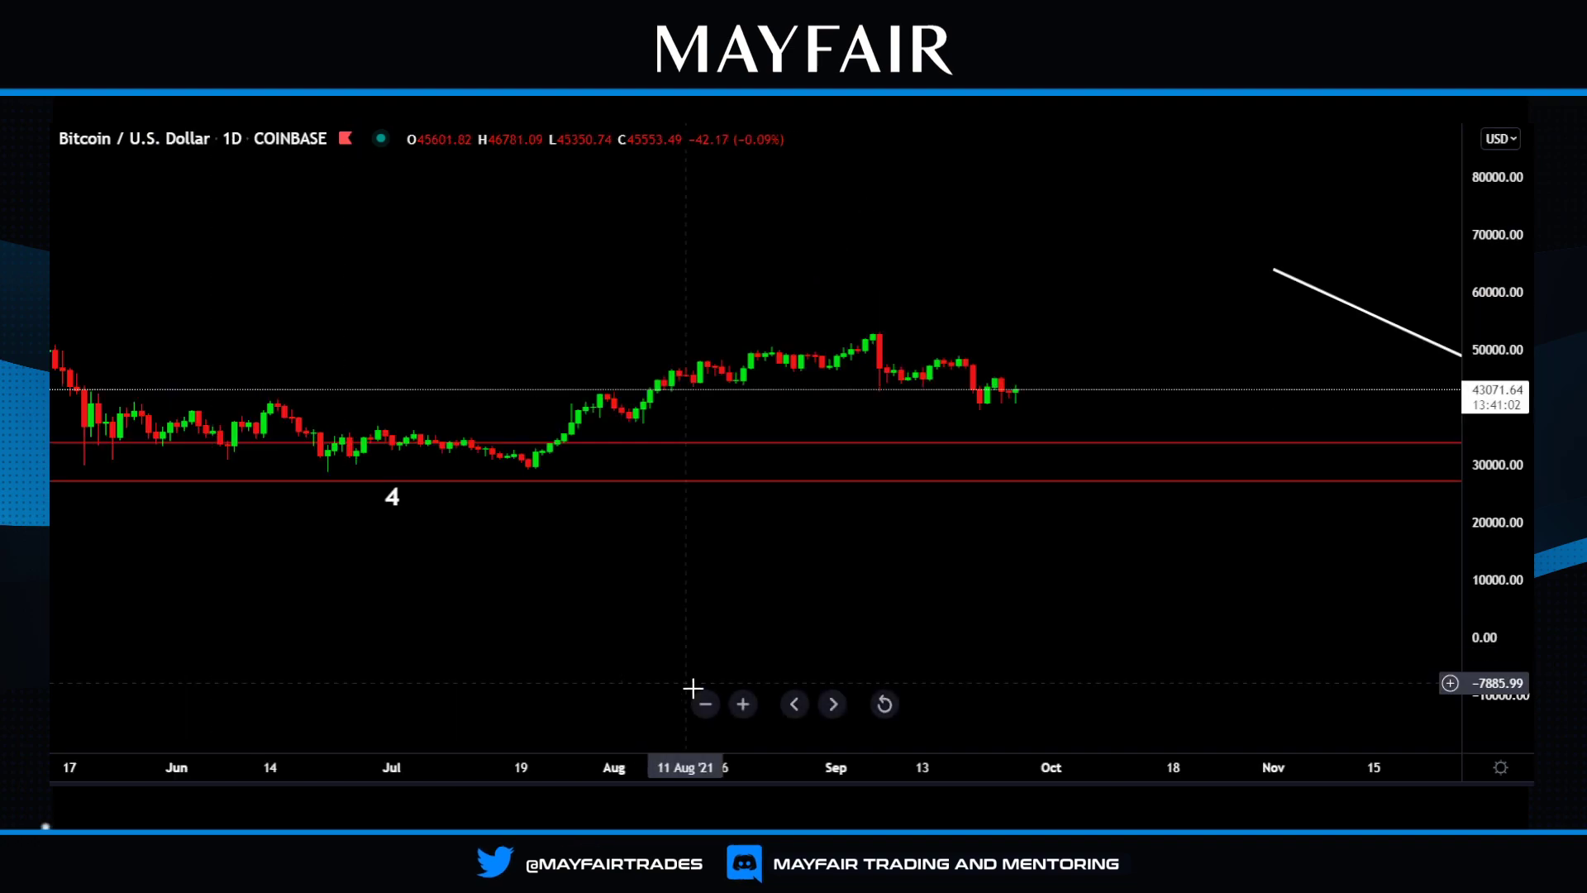
click(703, 703)
click(703, 703)
click(703, 703)
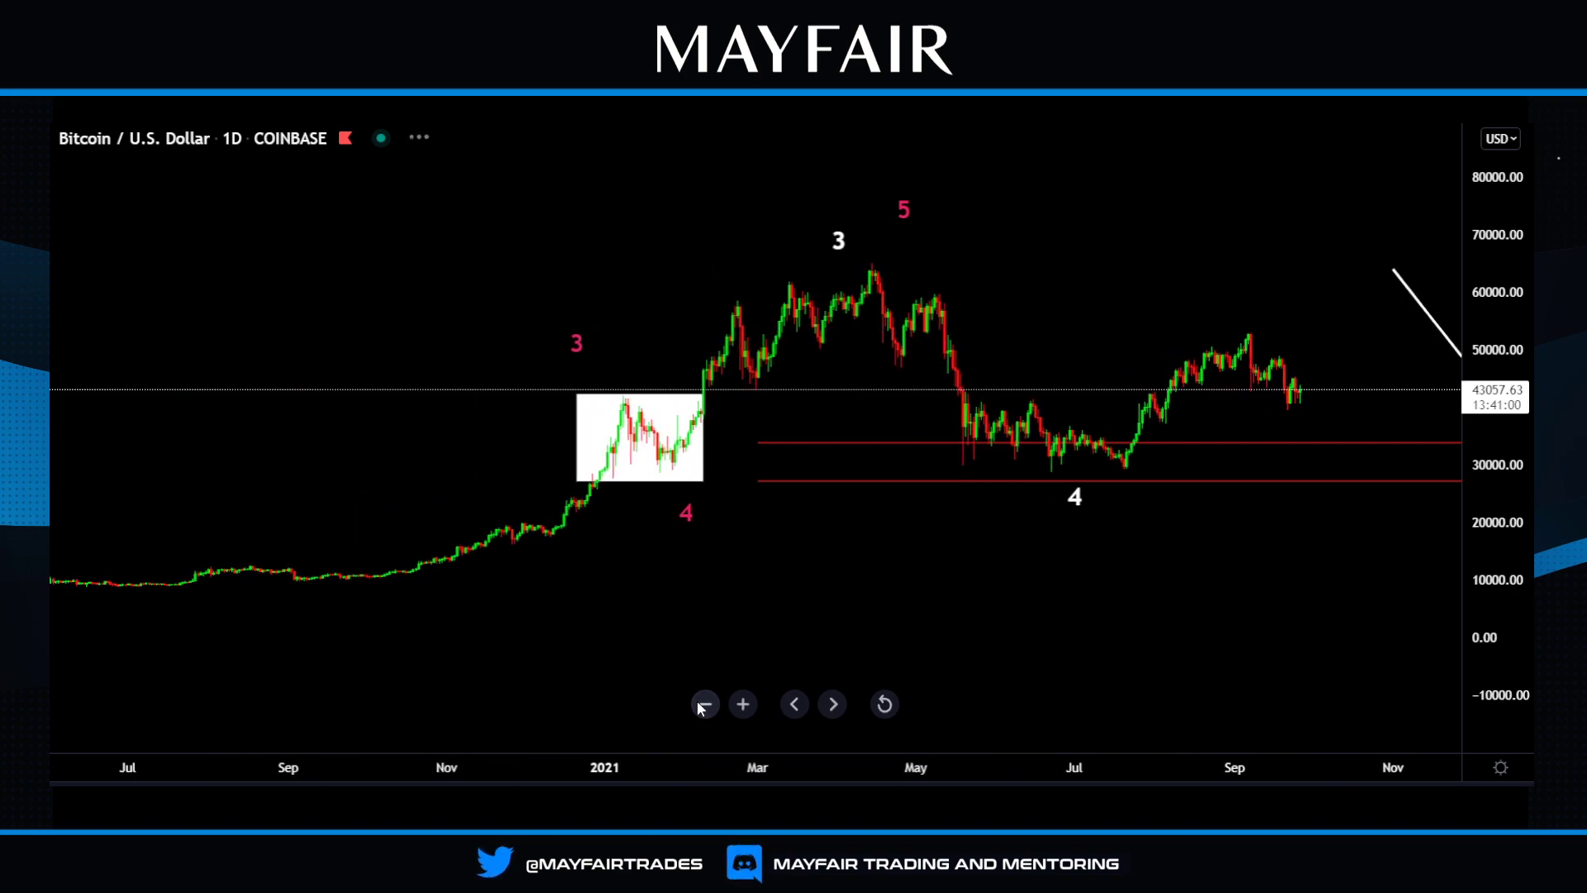
drag(835, 642, 857, 553)
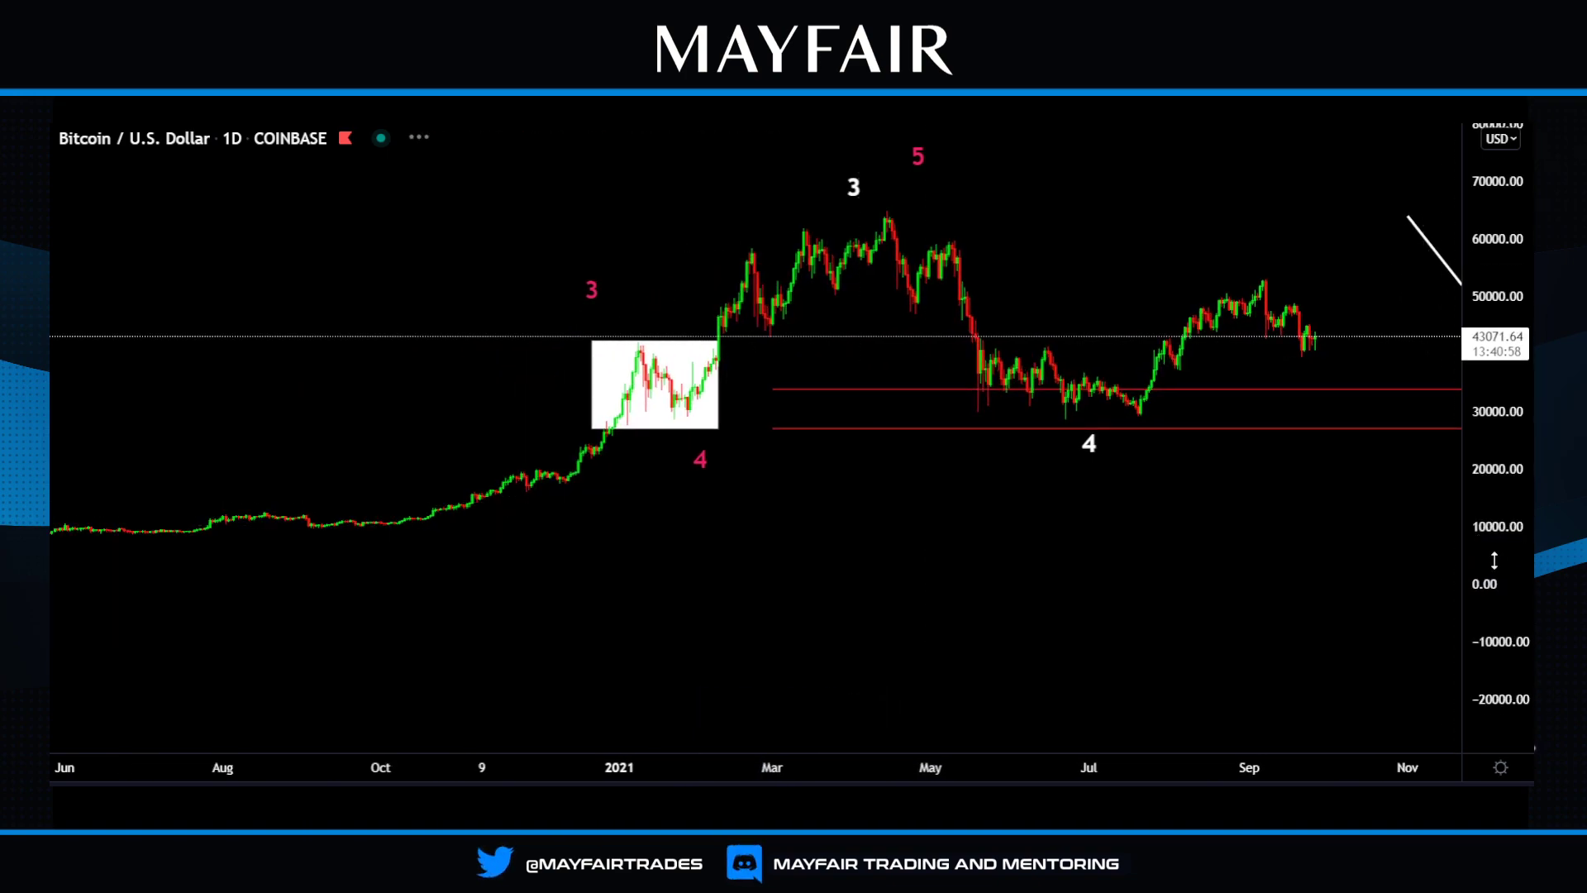
drag(1502, 556, 1489, 451)
drag(1094, 598, 1059, 673)
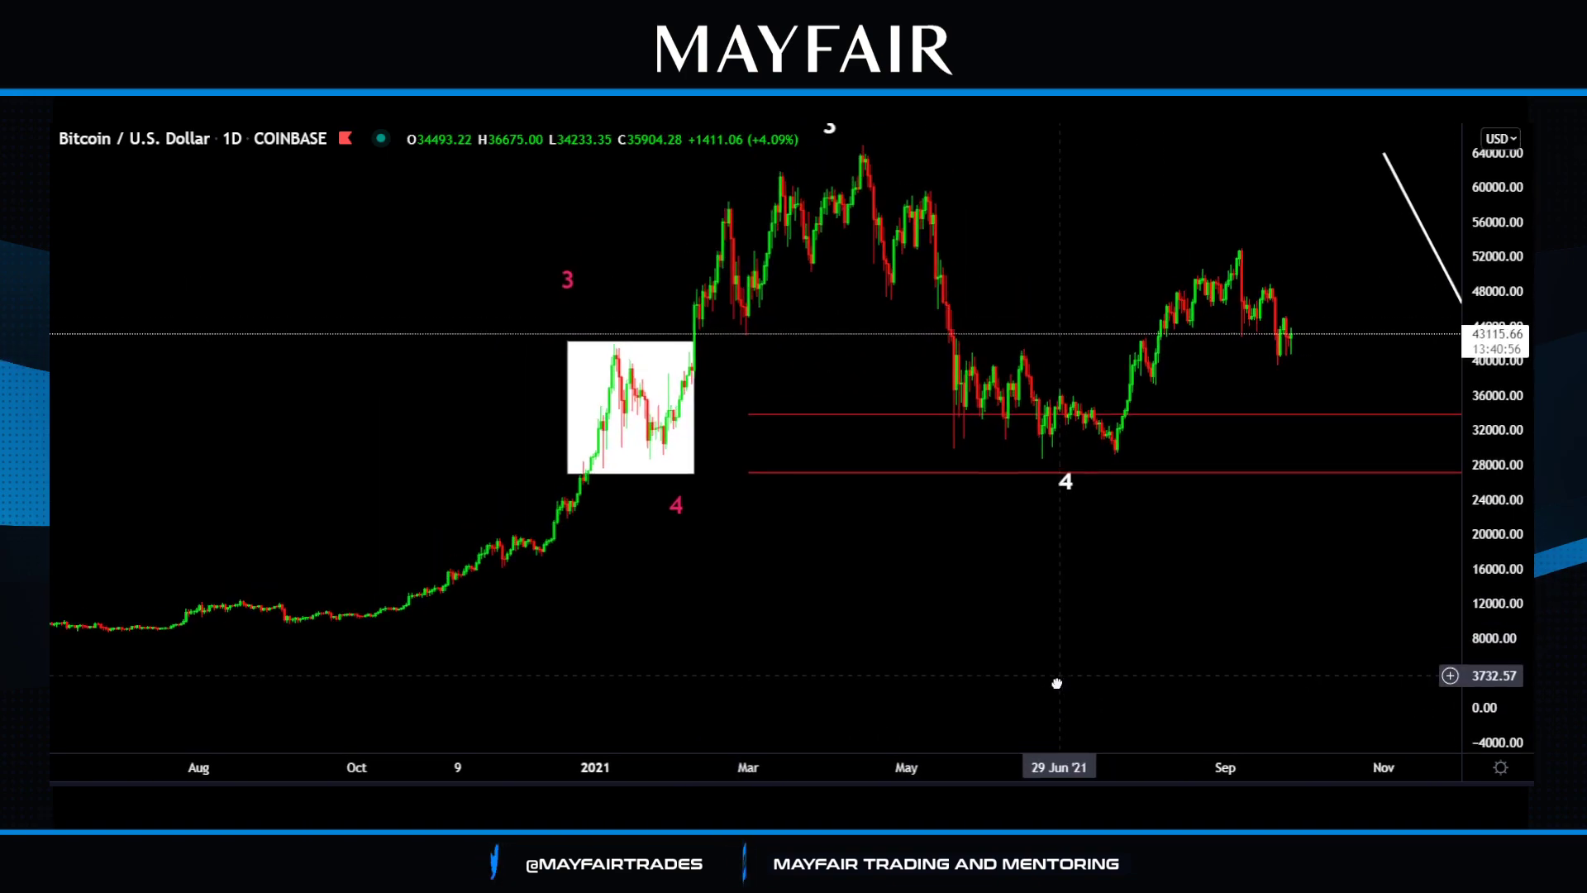
Draw an Elliott Correction Wave (ABC) from the January 2021 high (42,081) to A at 30,420, B at 40,278 and C at 28,497.
click(25, 285)
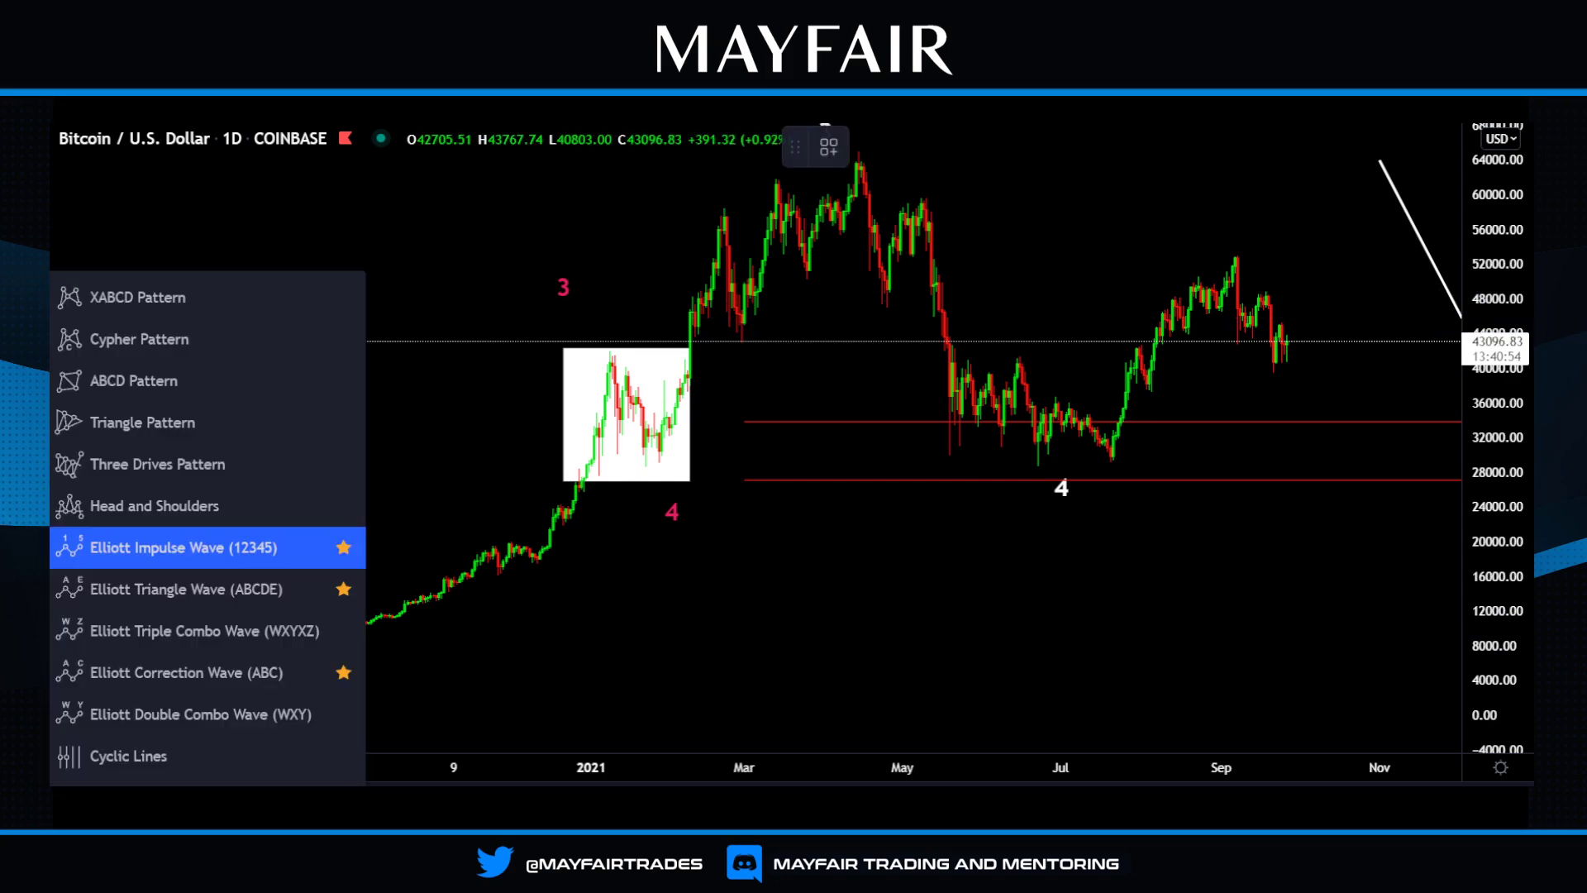
click(128, 670)
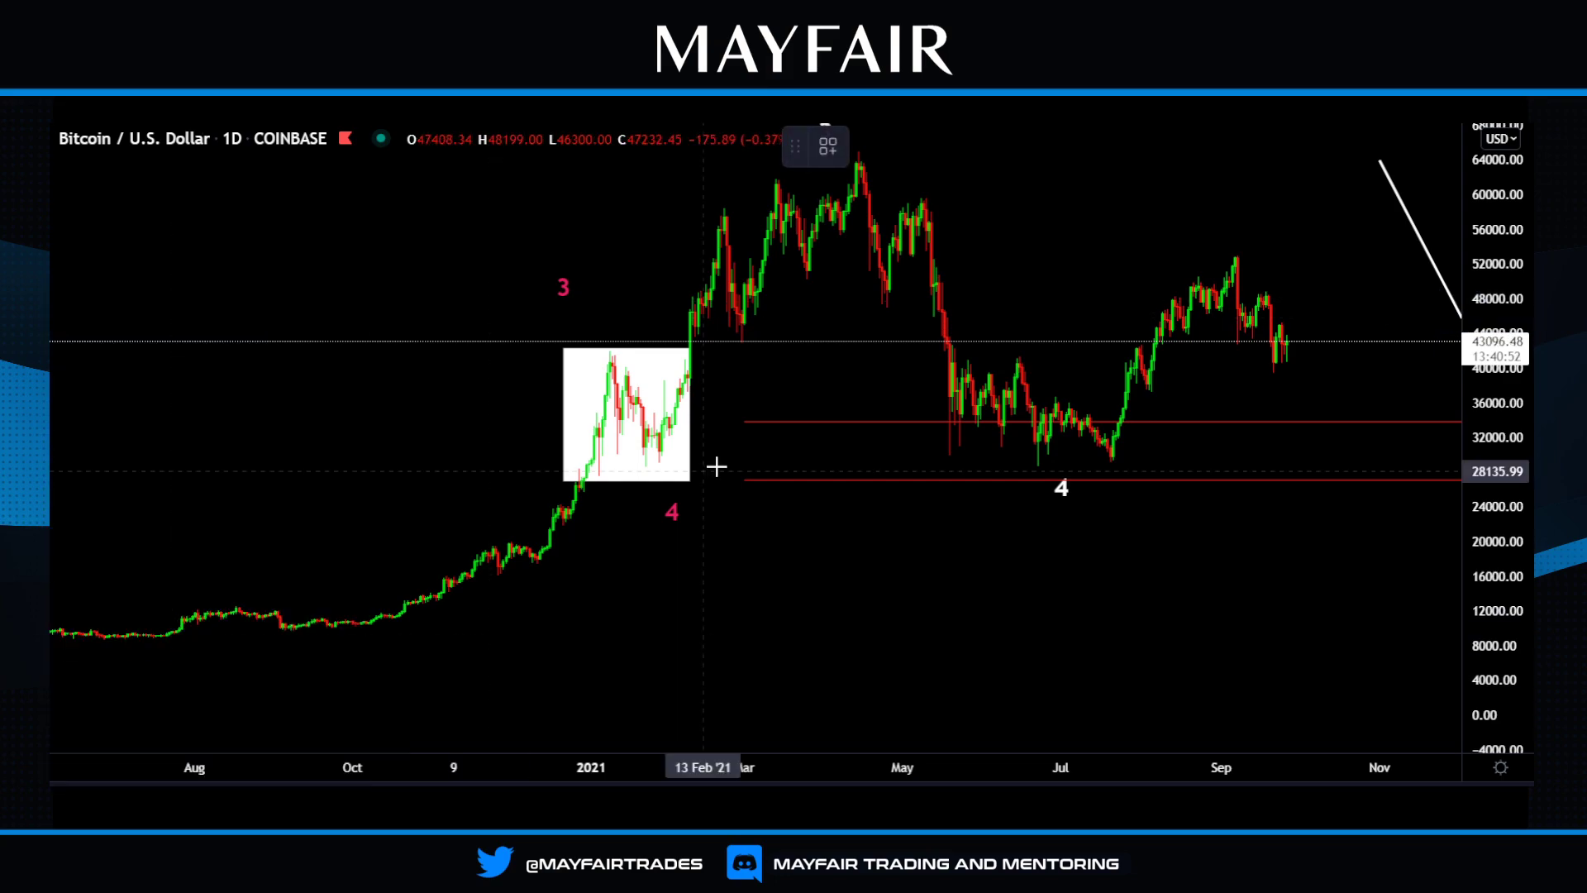
click(610, 347)
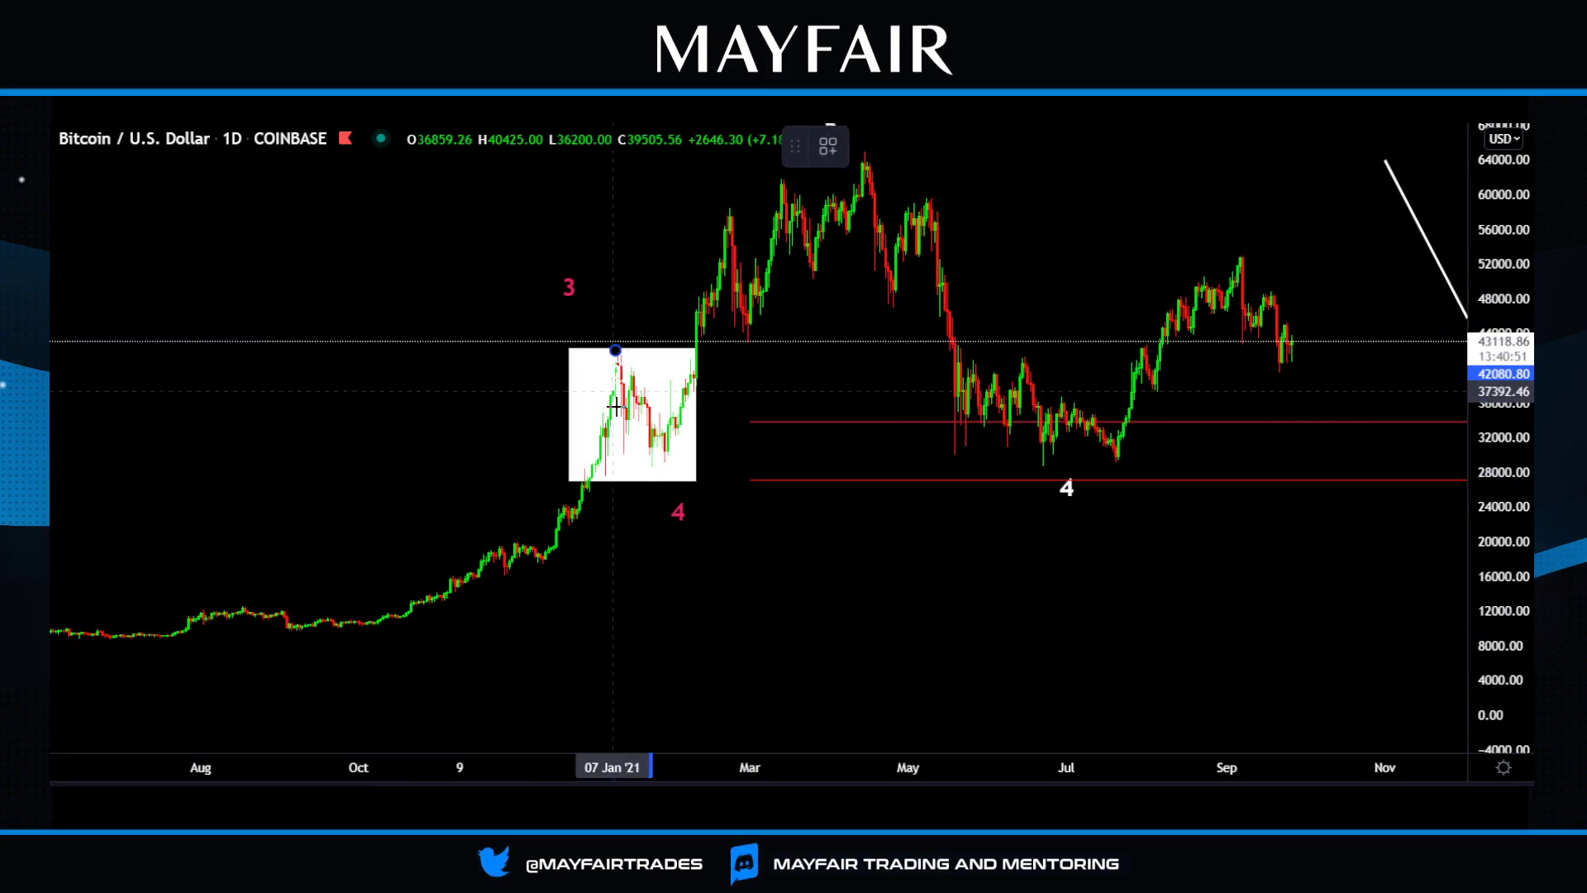
click(625, 450)
click(633, 364)
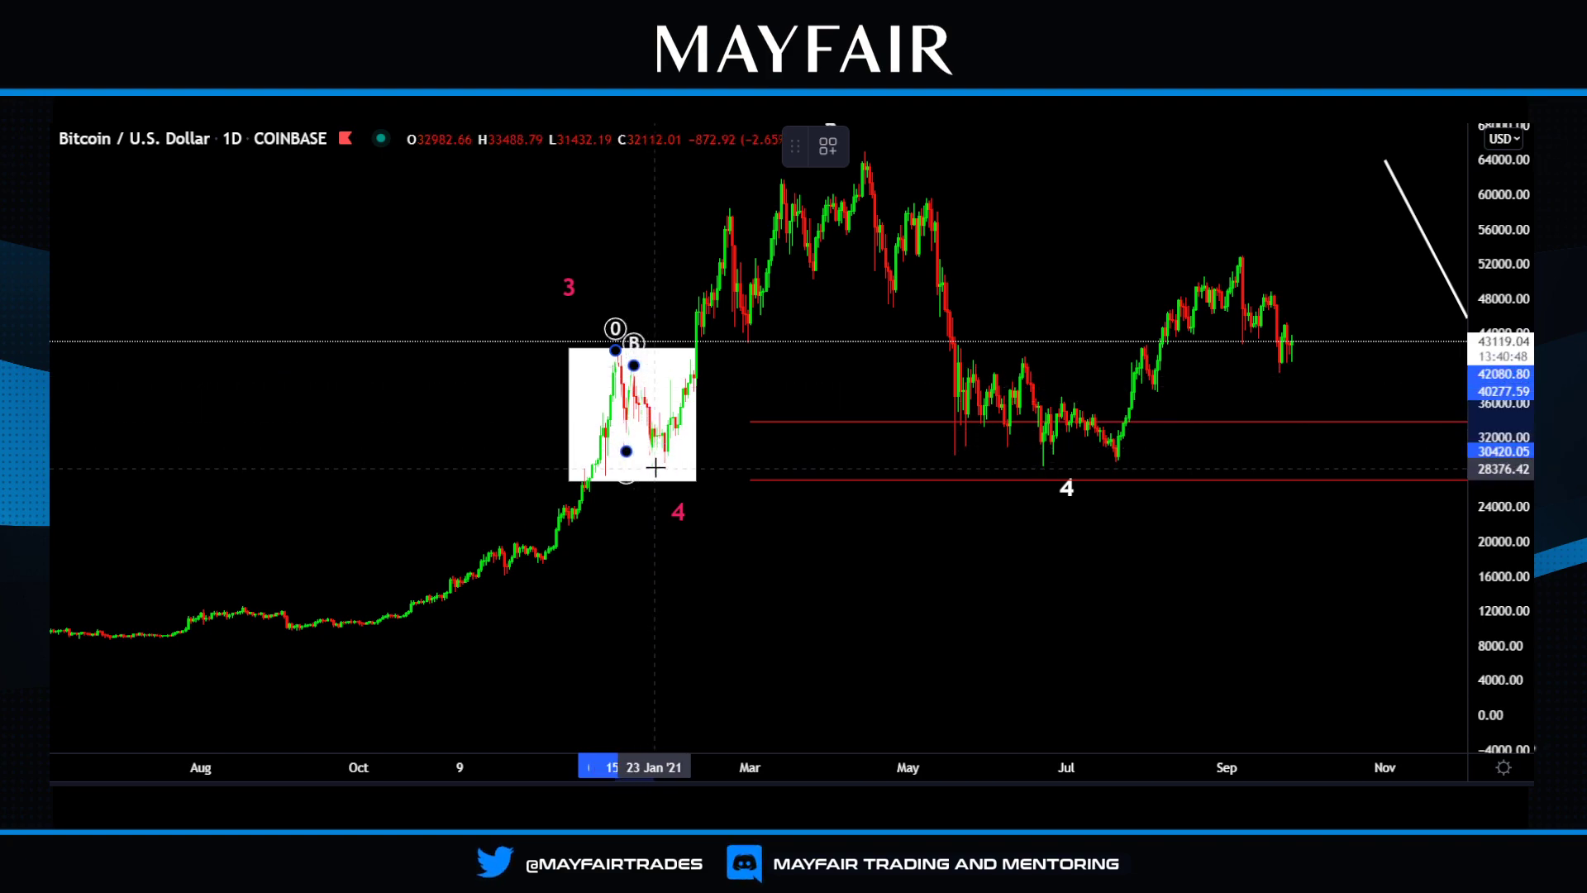
click(655, 468)
Delete the white rectangle and the small ABC correction wave between pink waves 3 and 4.
click(570, 395)
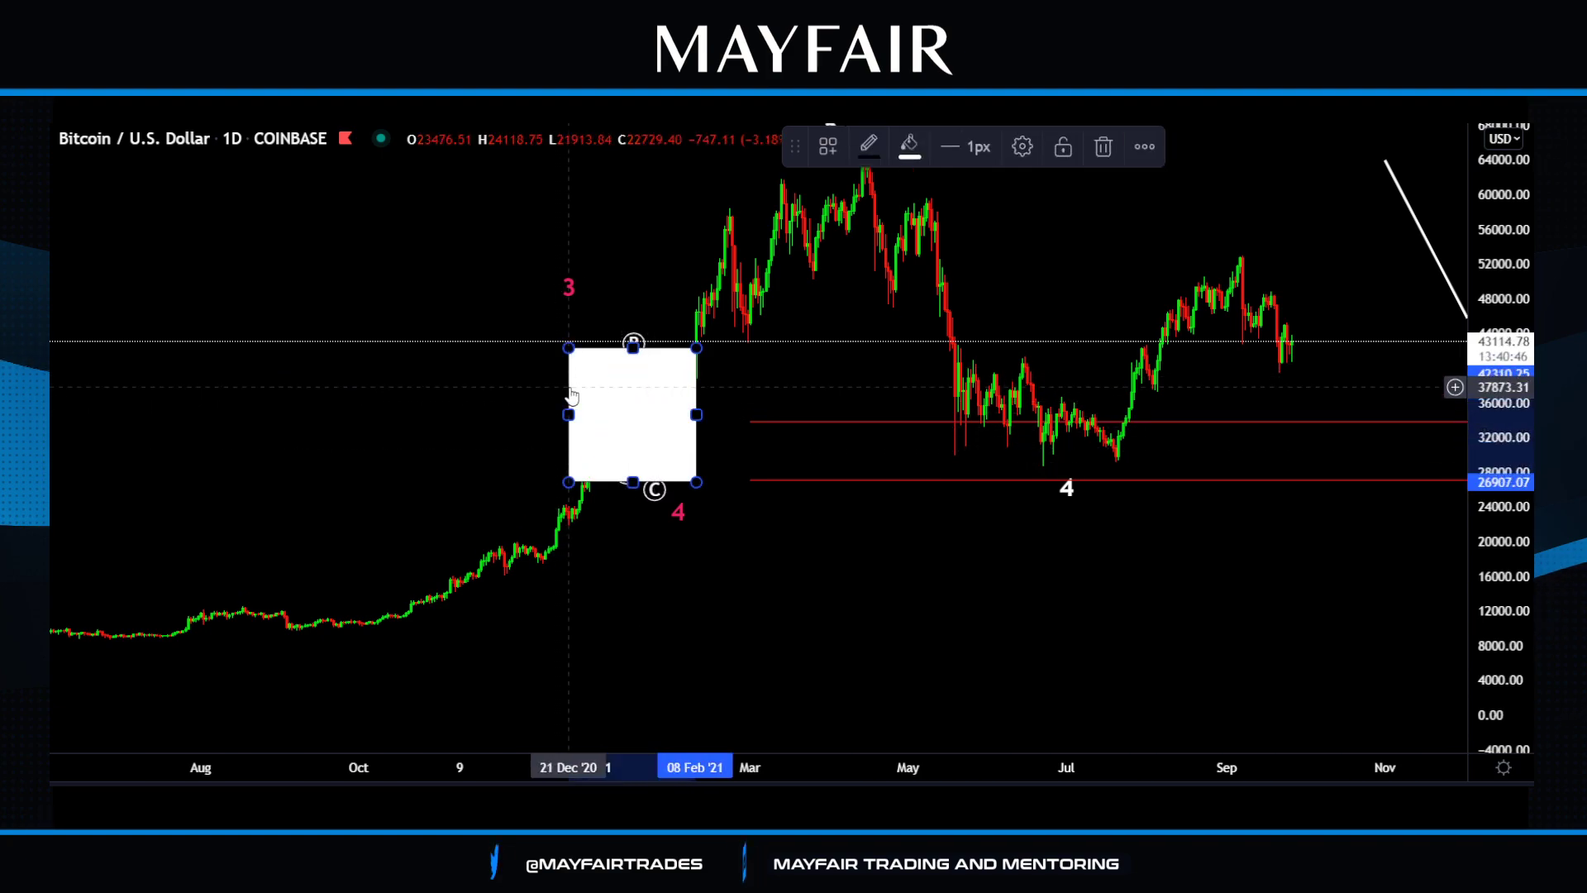
key(Delete)
drag(862, 589, 778, 607)
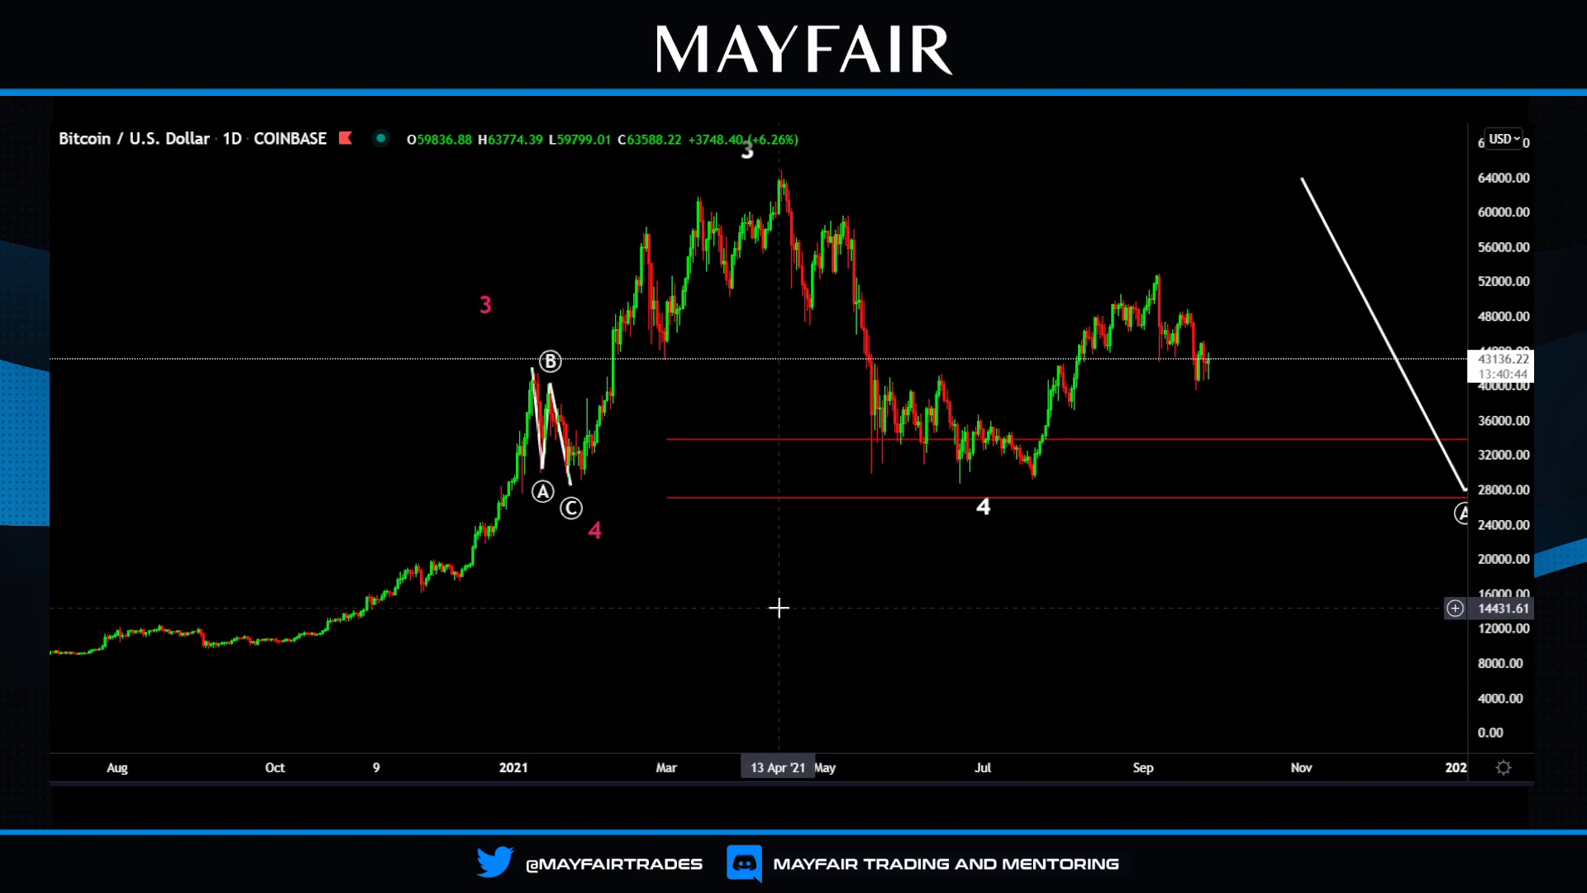
click(568, 453)
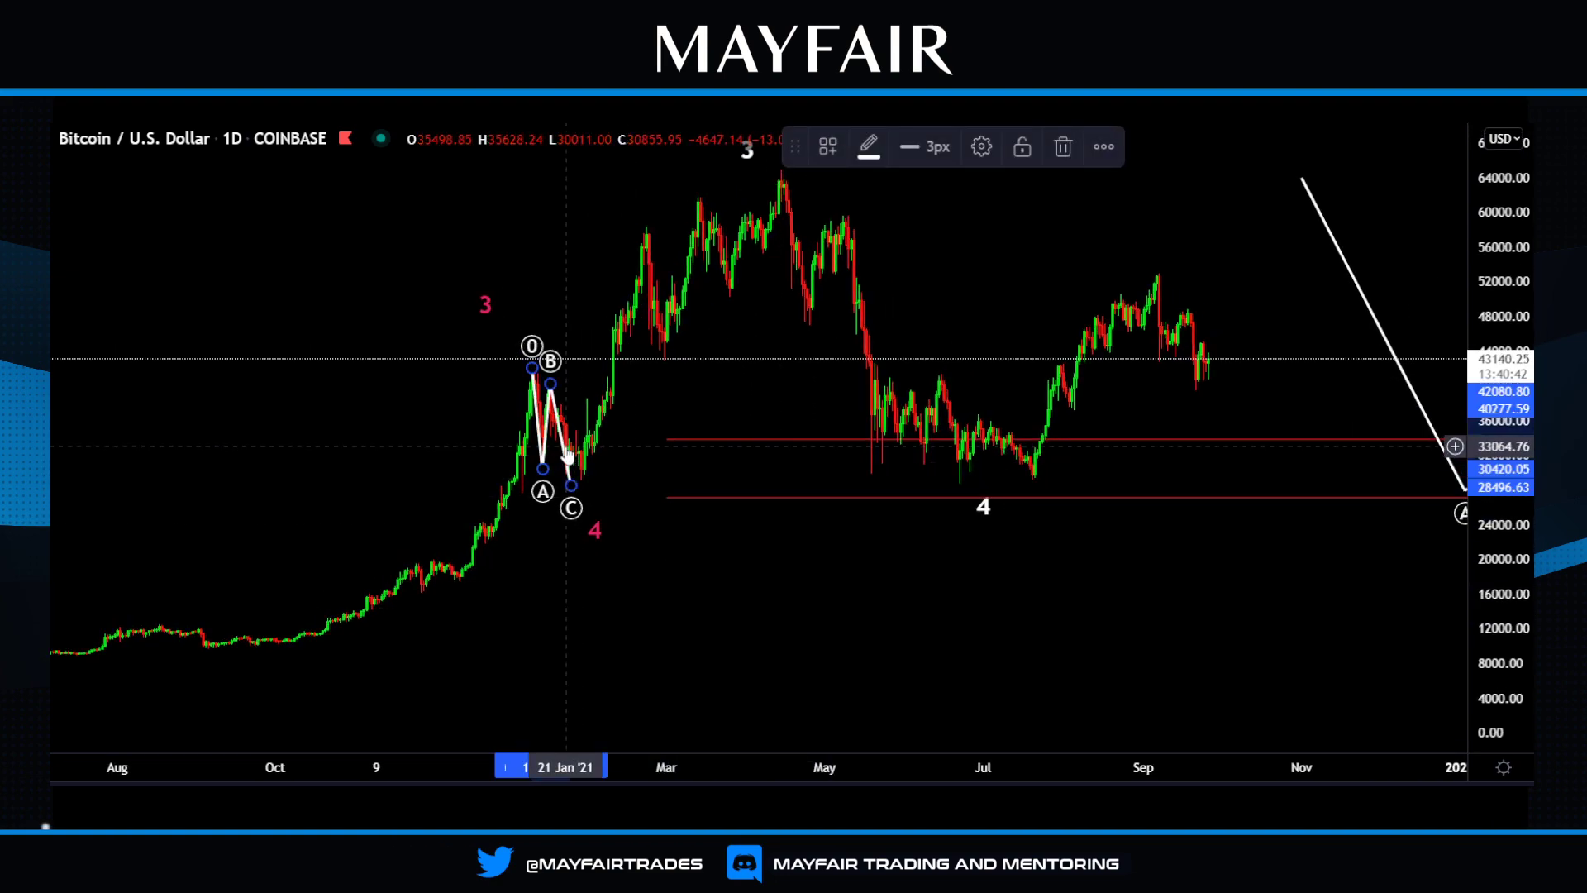
click(471, 453)
drag(736, 673, 673, 648)
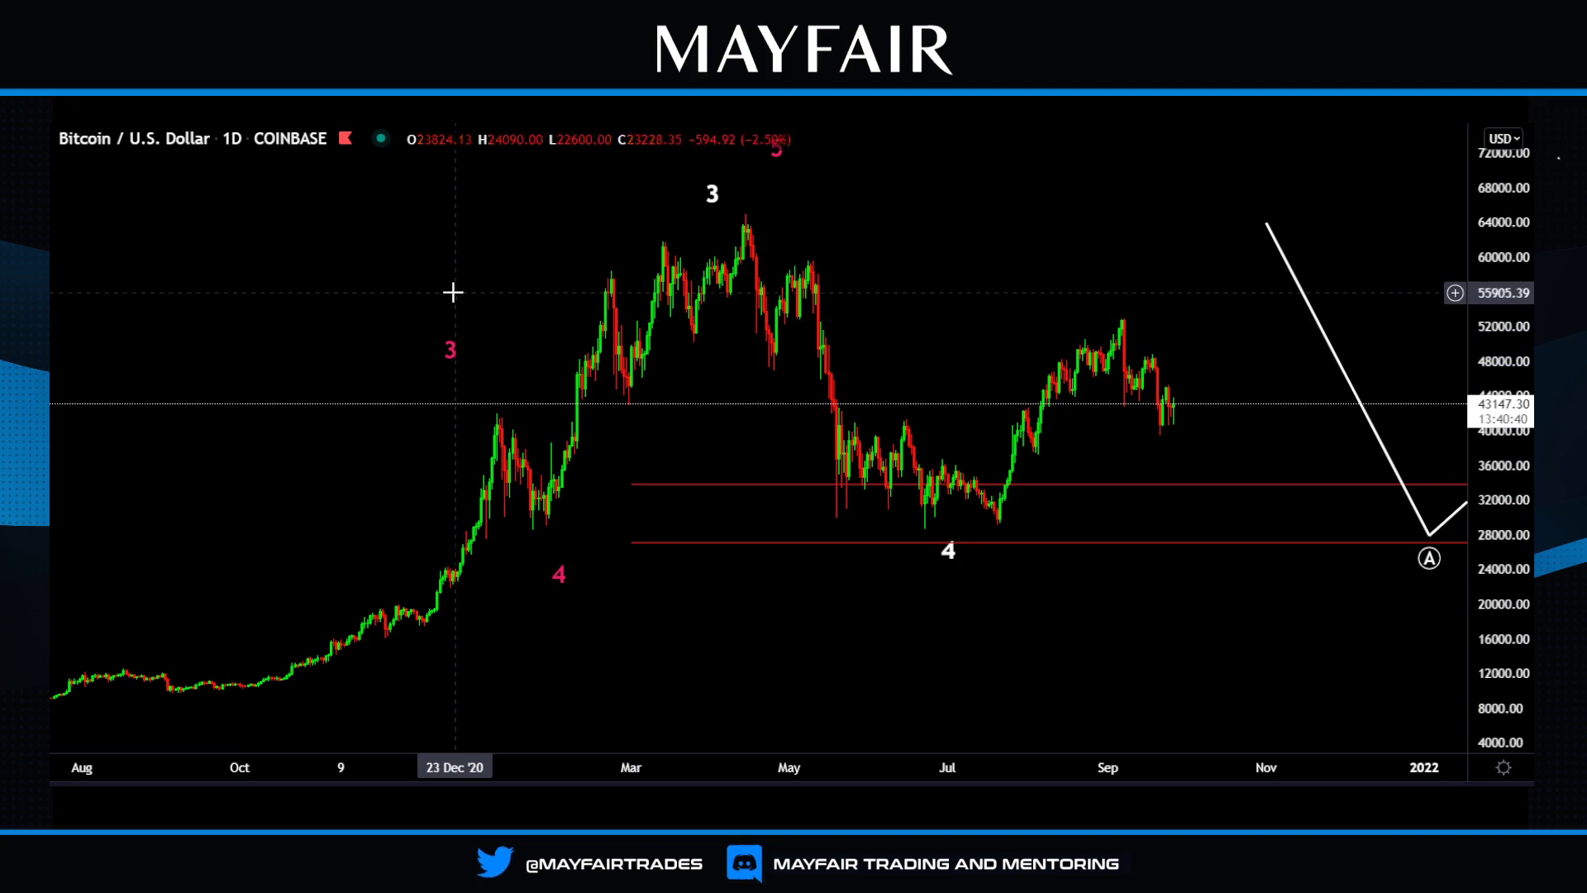
Move pink wave points 3, 4 and 5 onto the early January 2021 high, the late January 2021 low and the April 2021 peak.
drag(446, 343, 471, 364)
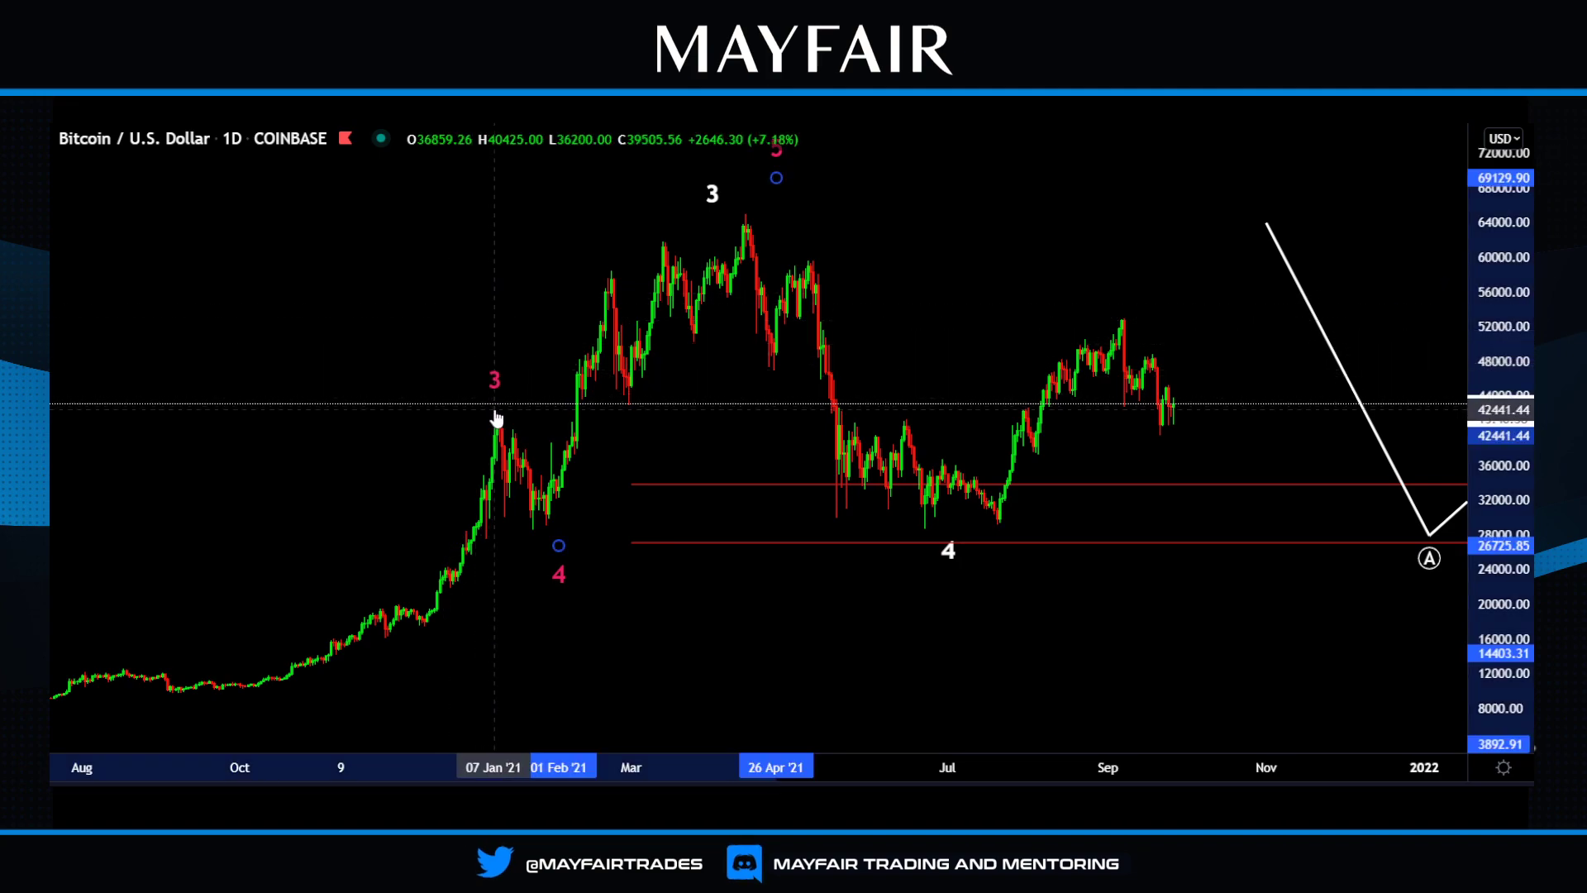
drag(496, 417, 496, 417)
drag(562, 594, 537, 530)
drag(678, 628, 659, 665)
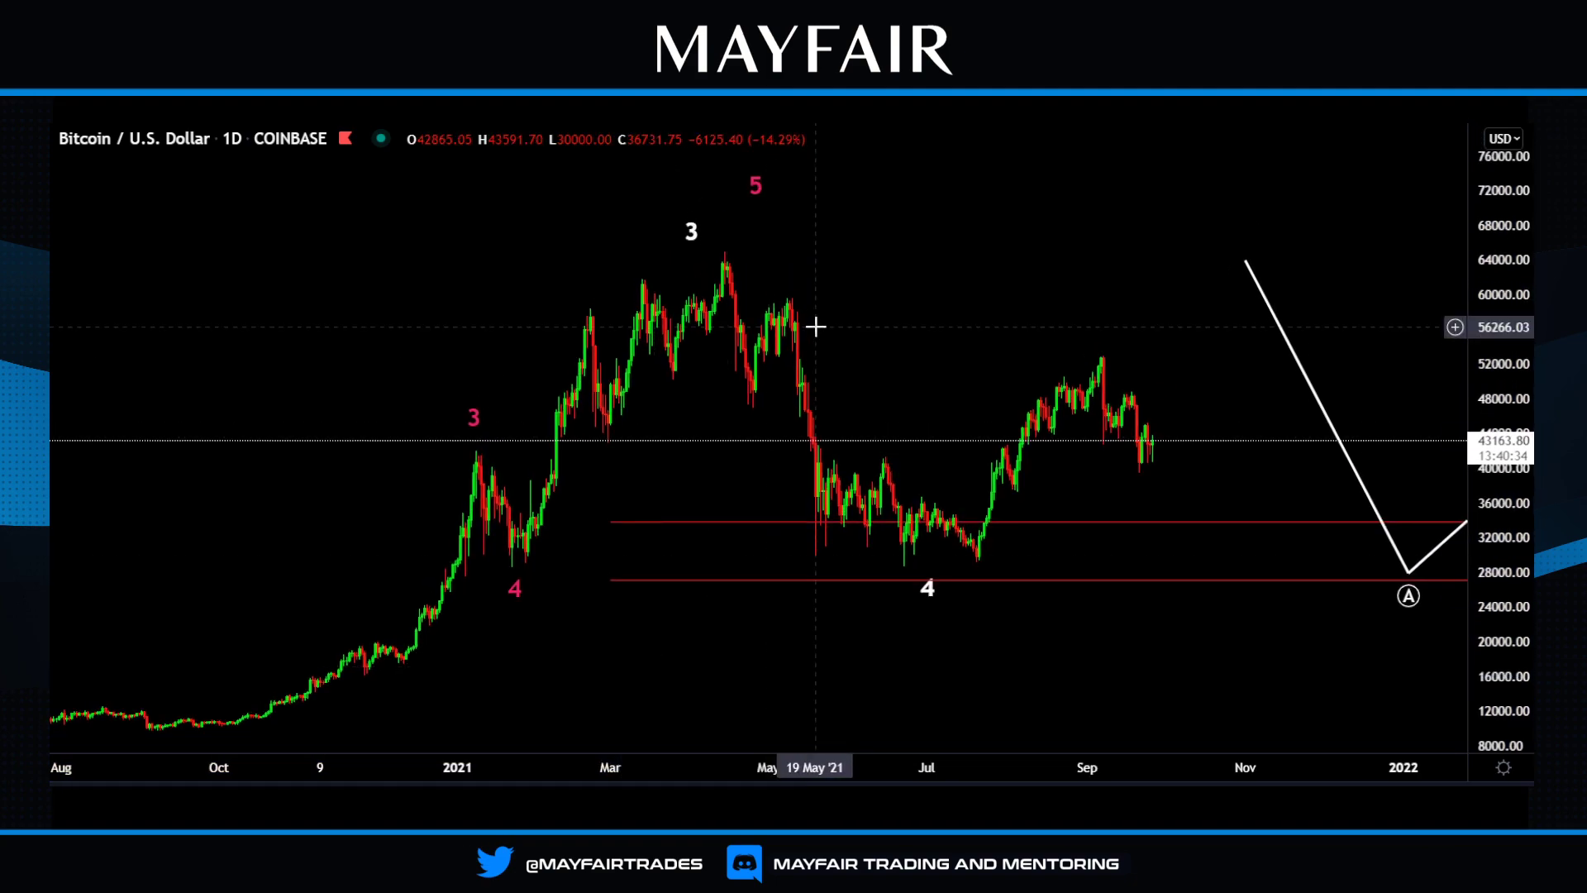
drag(756, 184, 716, 253)
drag(1091, 672, 1013, 642)
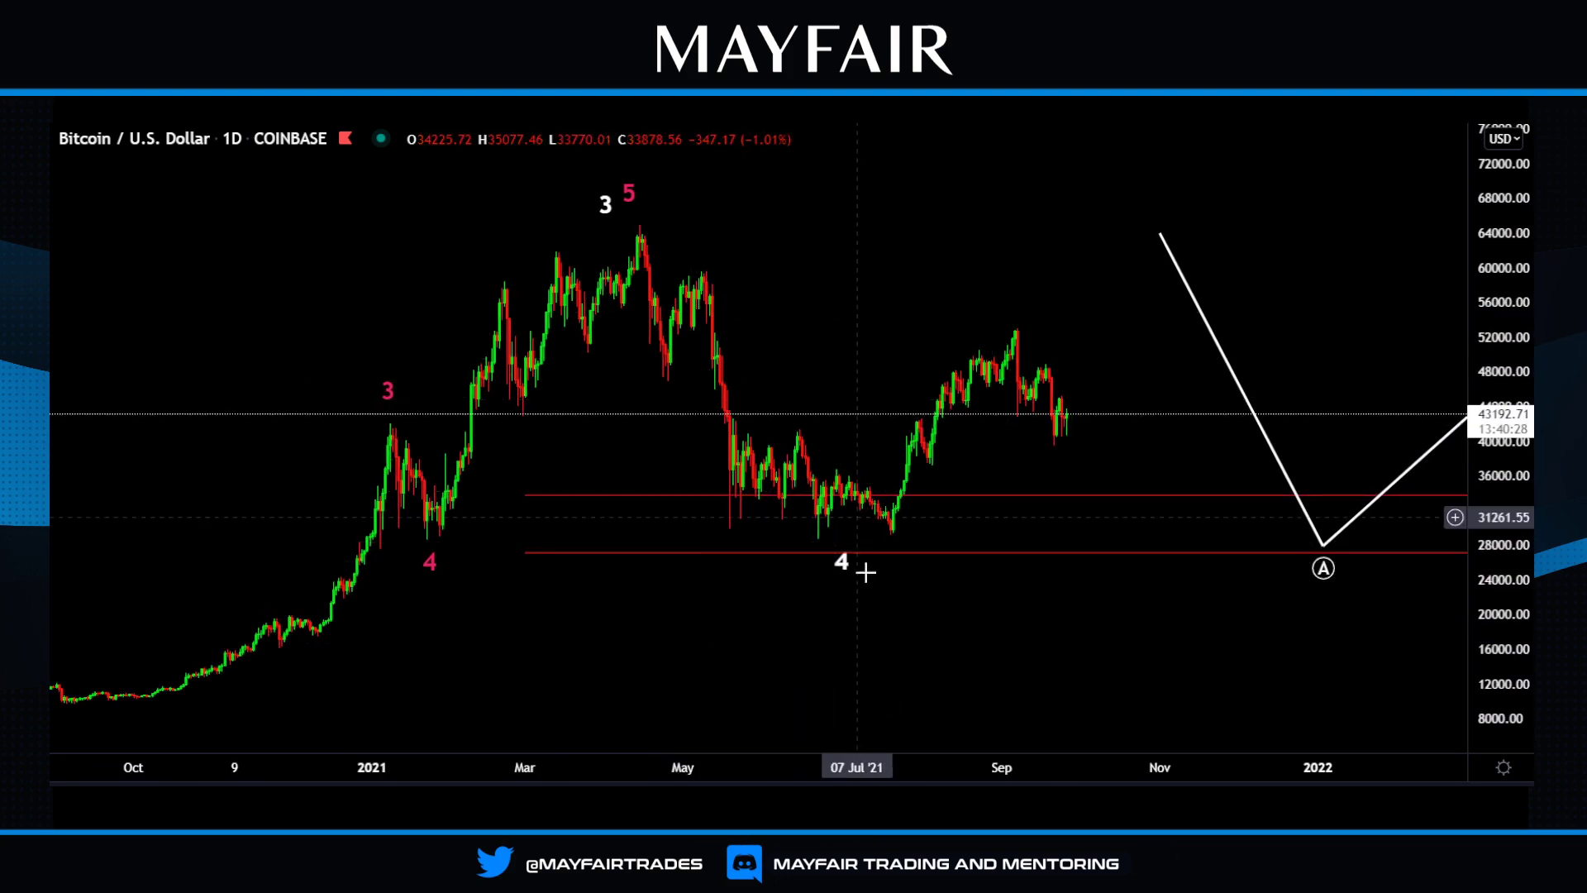
click(707, 707)
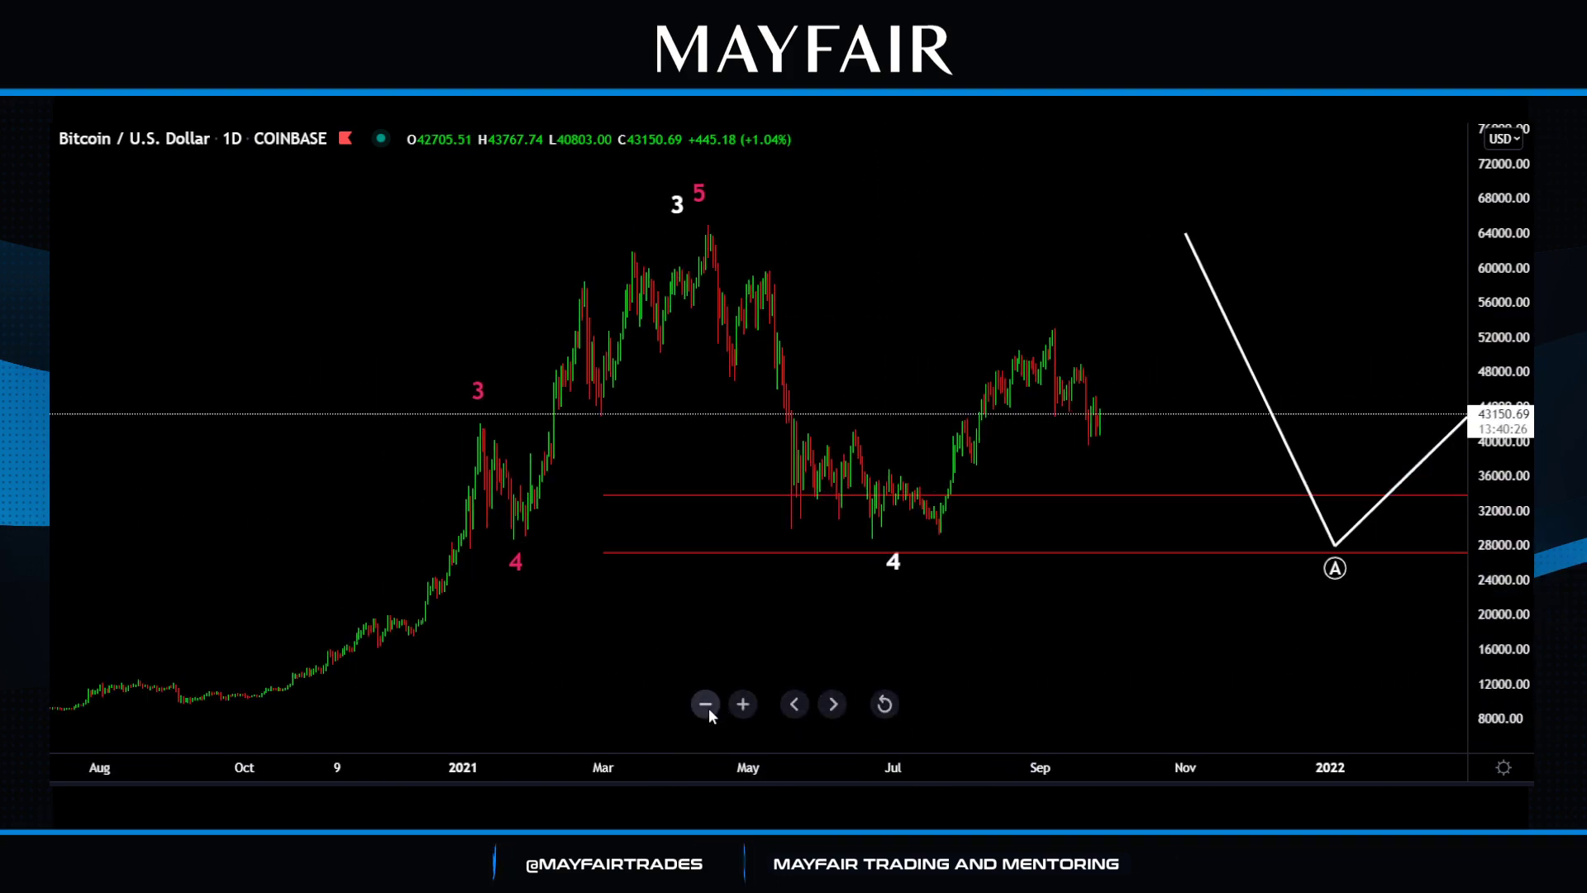
click(707, 705)
click(707, 705)
drag(1158, 648, 939, 573)
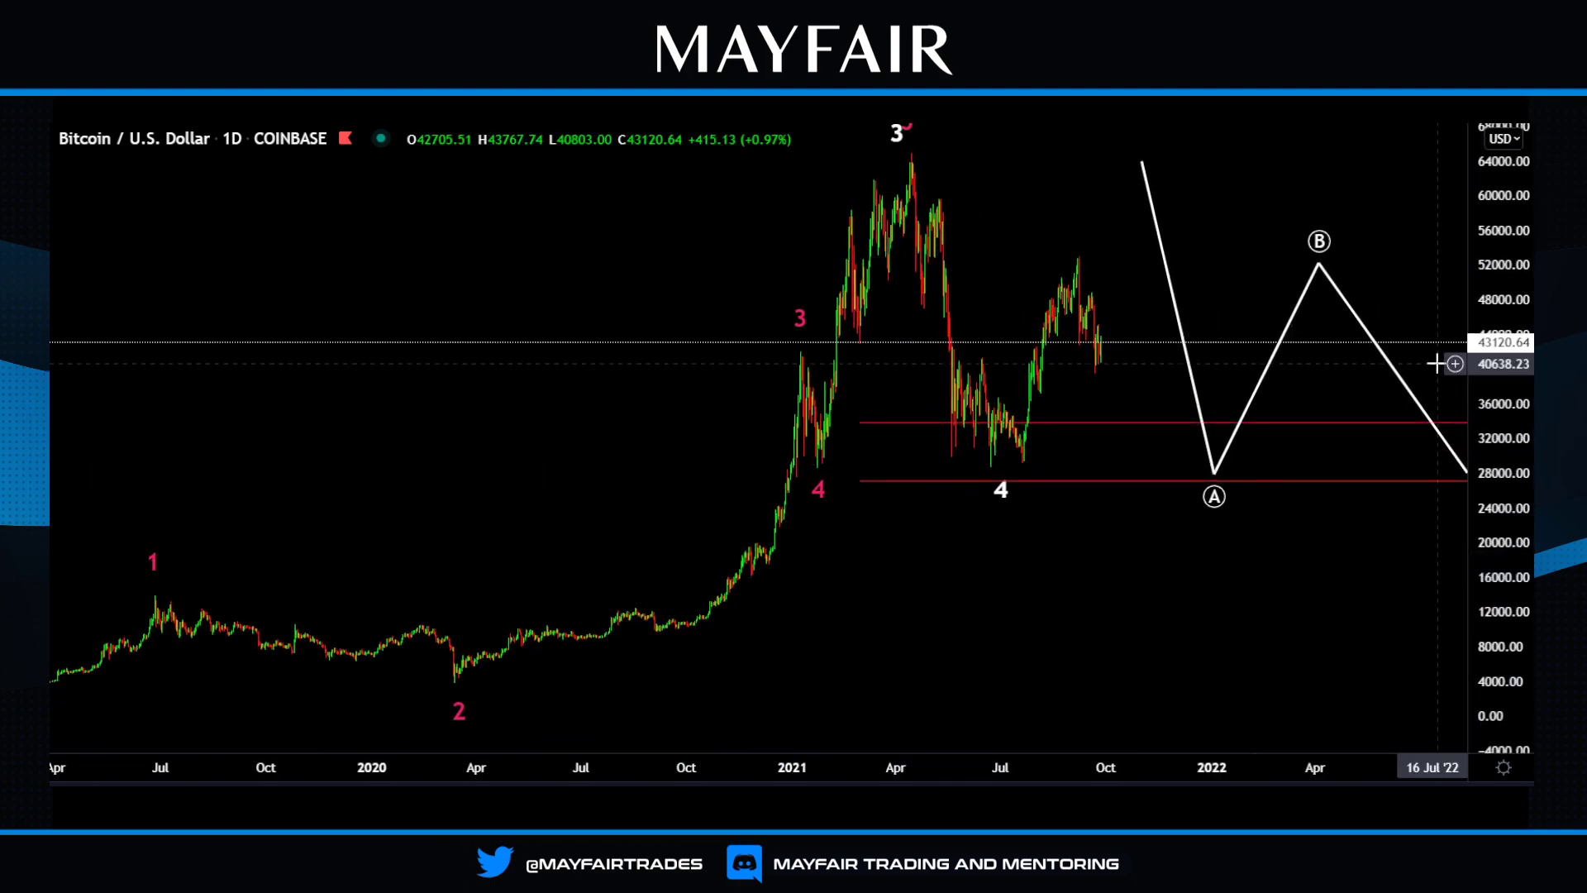
Draw a white rectangle over the mid-May to late-July 2021 price range, from about 30,000 to 41,000.
drag(1480, 254, 1480, 285)
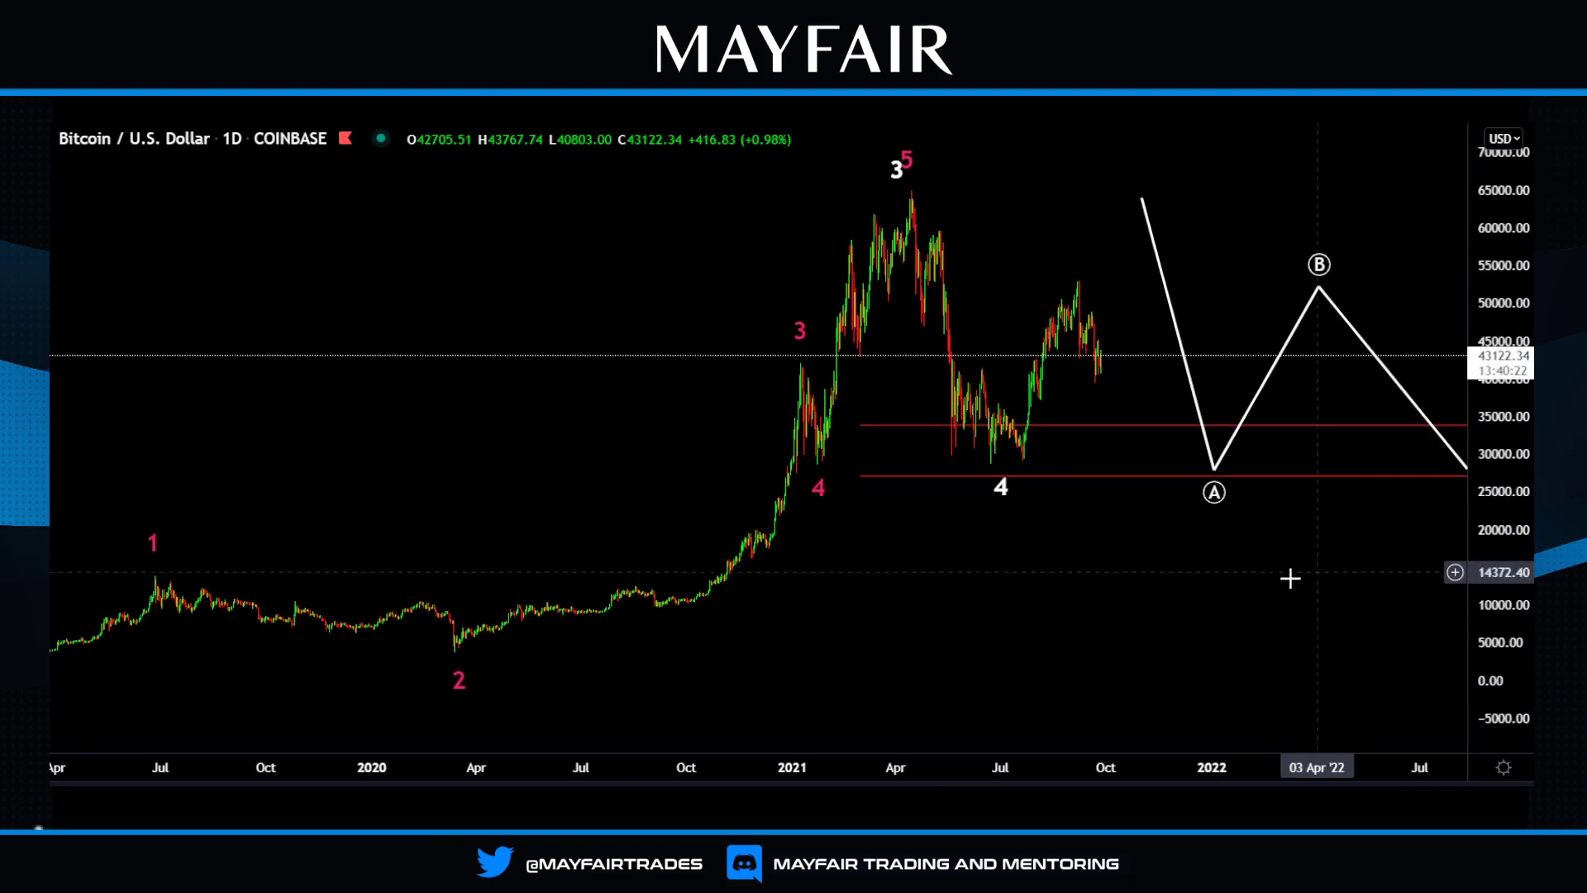
drag(1290, 578, 1133, 606)
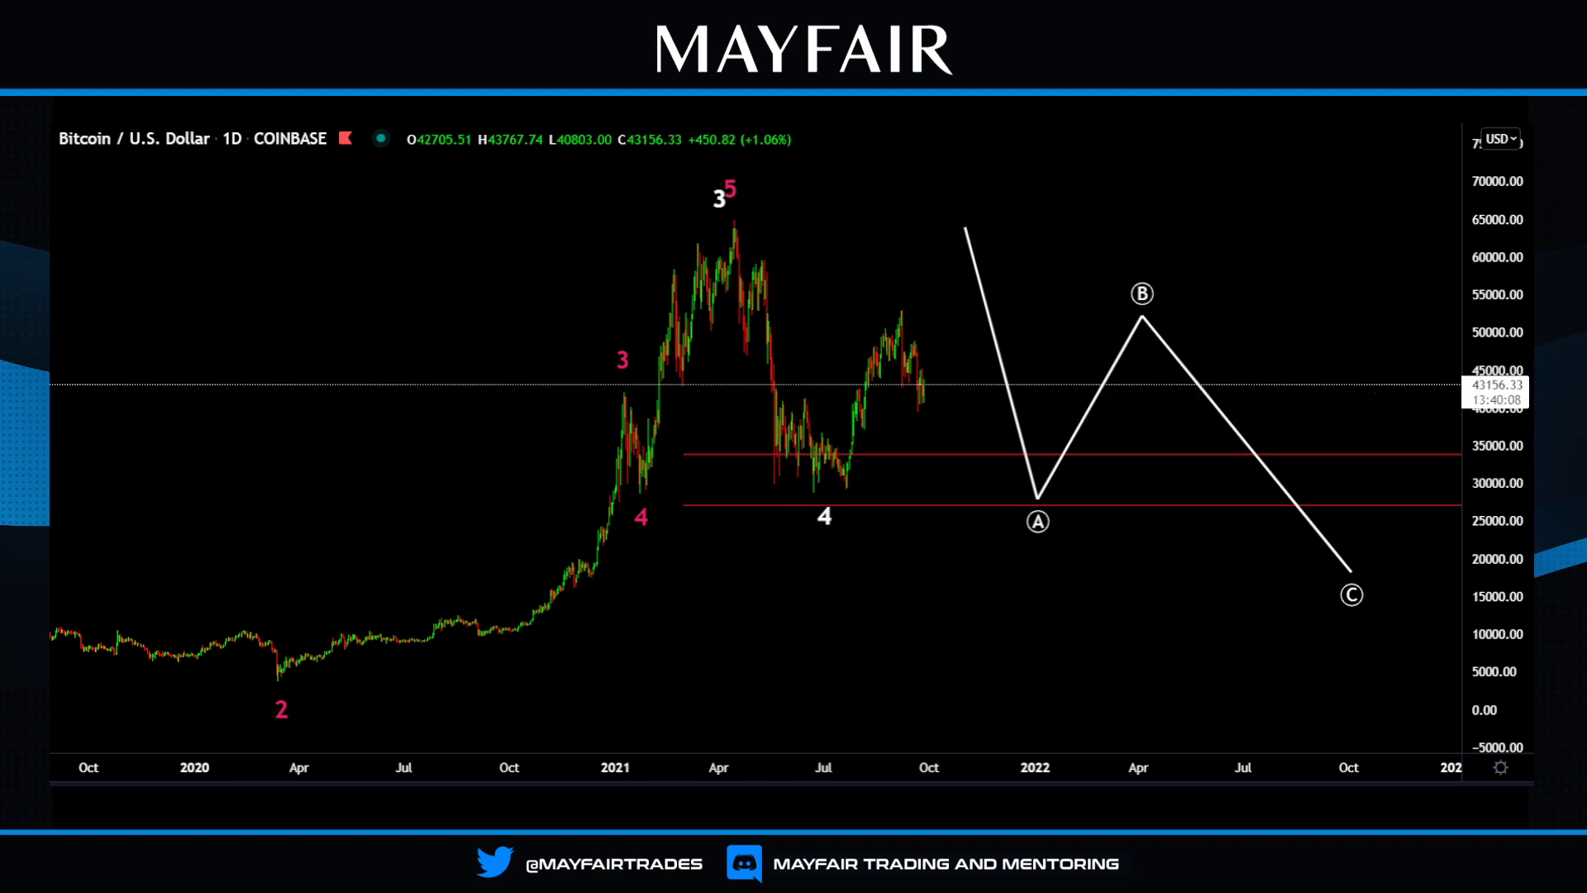
mouse_move(777, 480)
mouse_down()
mouse_move(864, 430)
mouse_move(851, 411)
mouse_up()
click(921, 620)
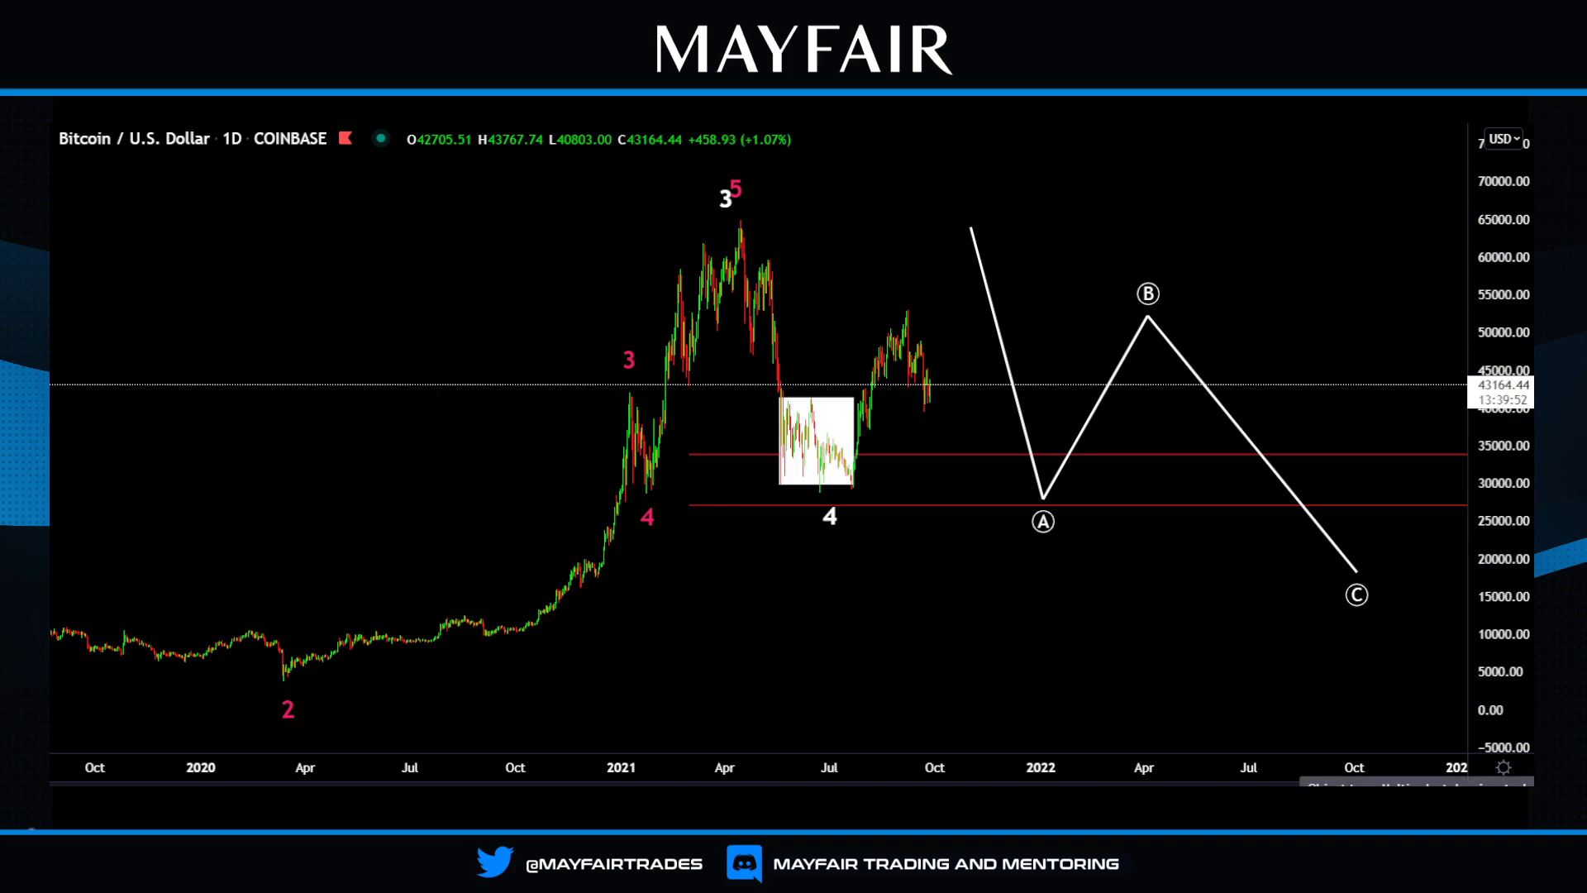
Show the hidden text note listing corrective patterns (Zigzag, Flat, Triangle, Double three, Triple three) and move it above the projected ABC wave.
click(1534, 781)
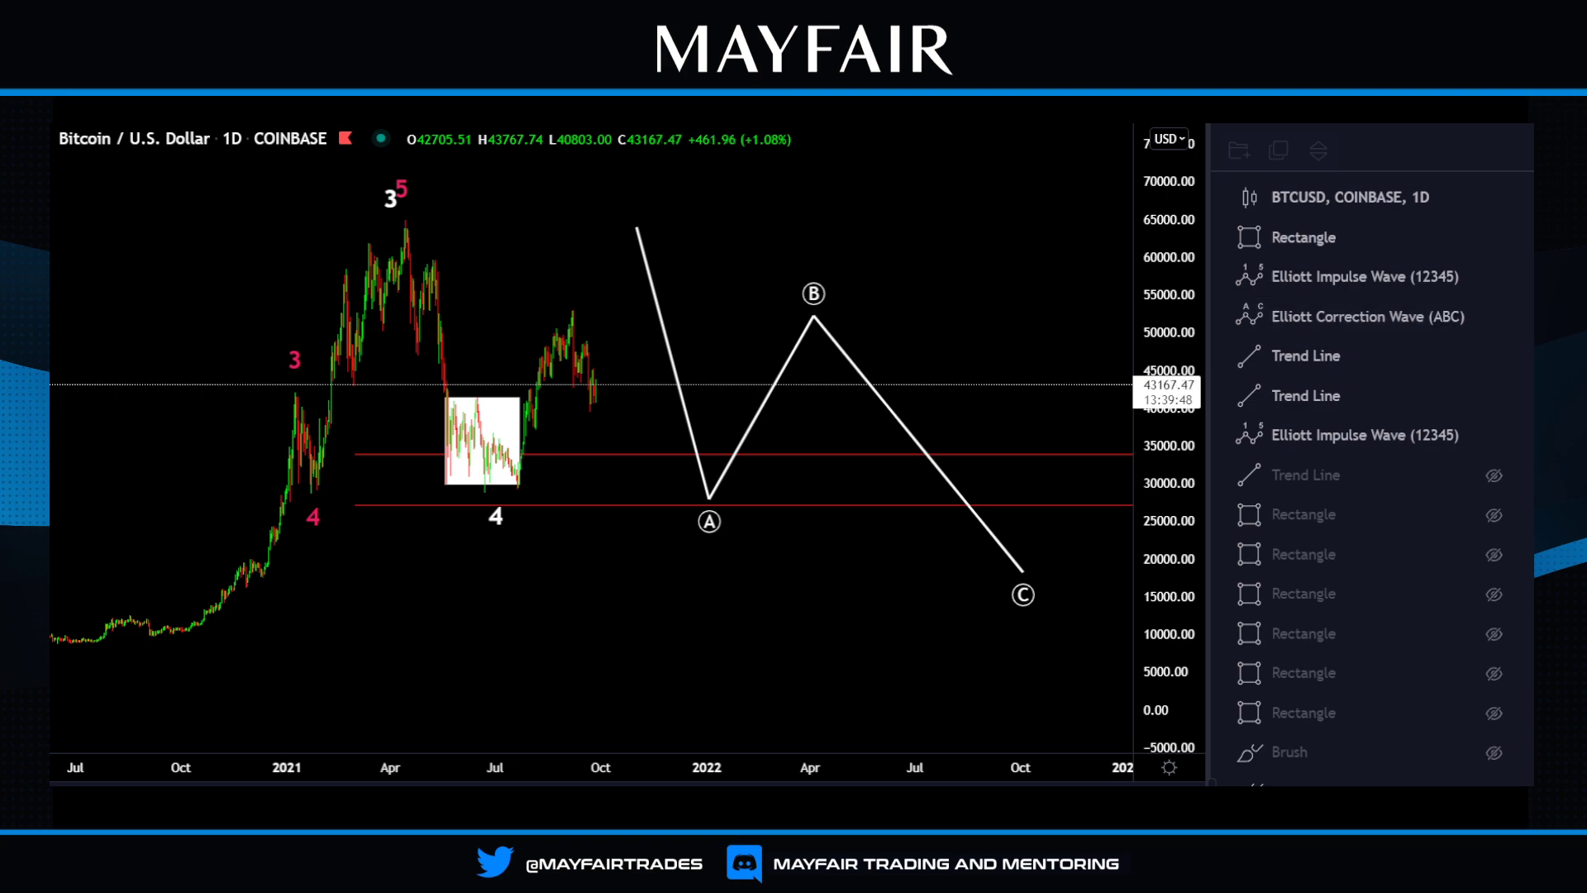
scroll(1372, 463, down, 10)
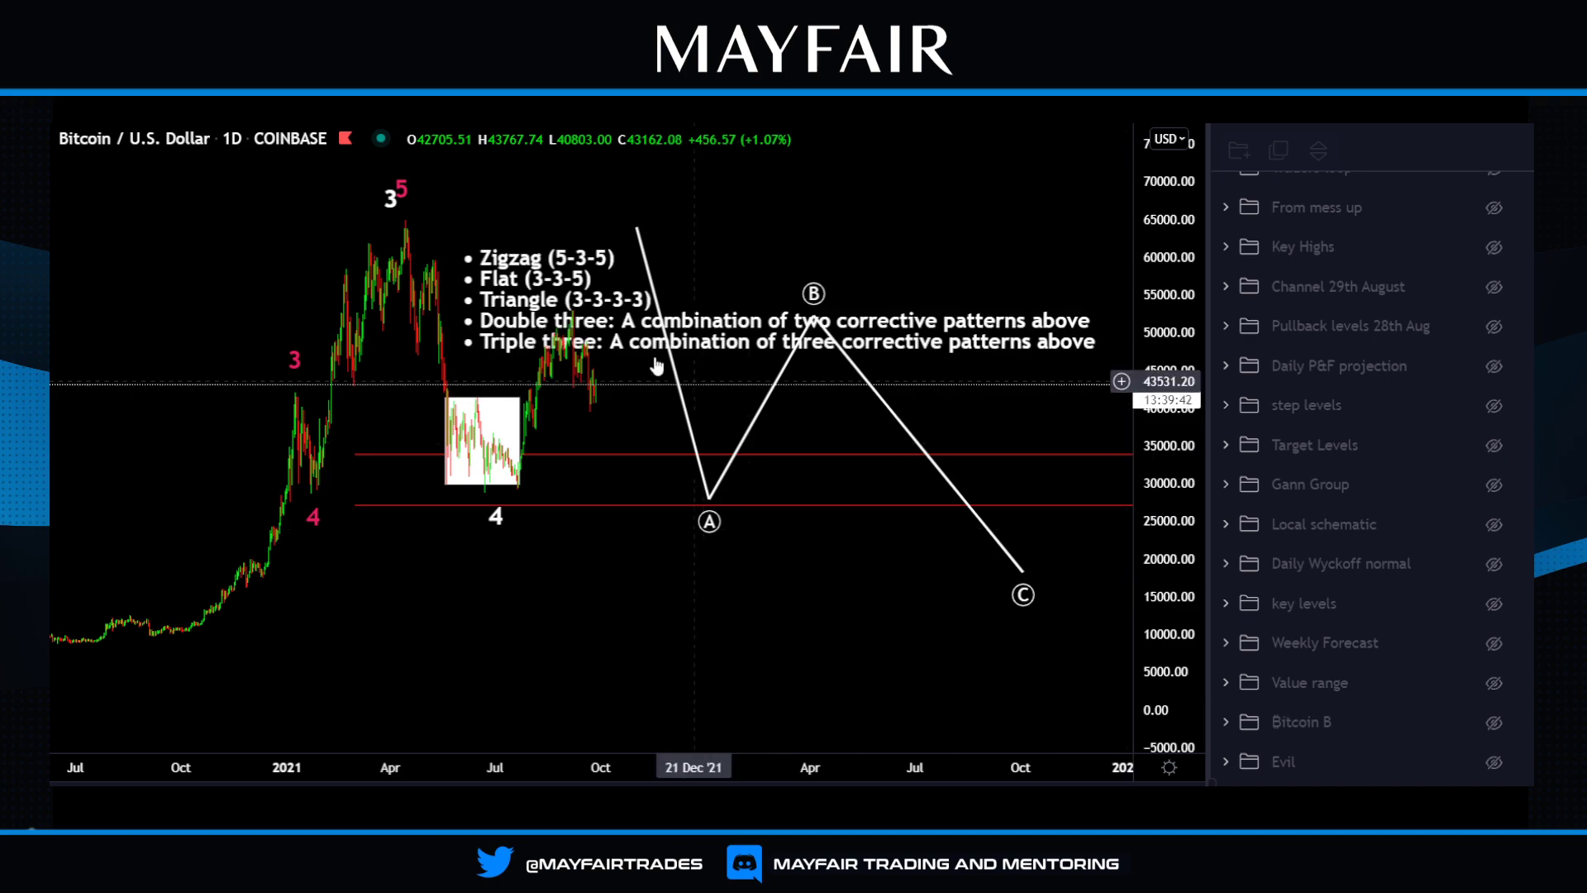
mouse_move(581, 302)
mouse_down()
mouse_move(600, 269)
mouse_move(799, 229)
mouse_up()
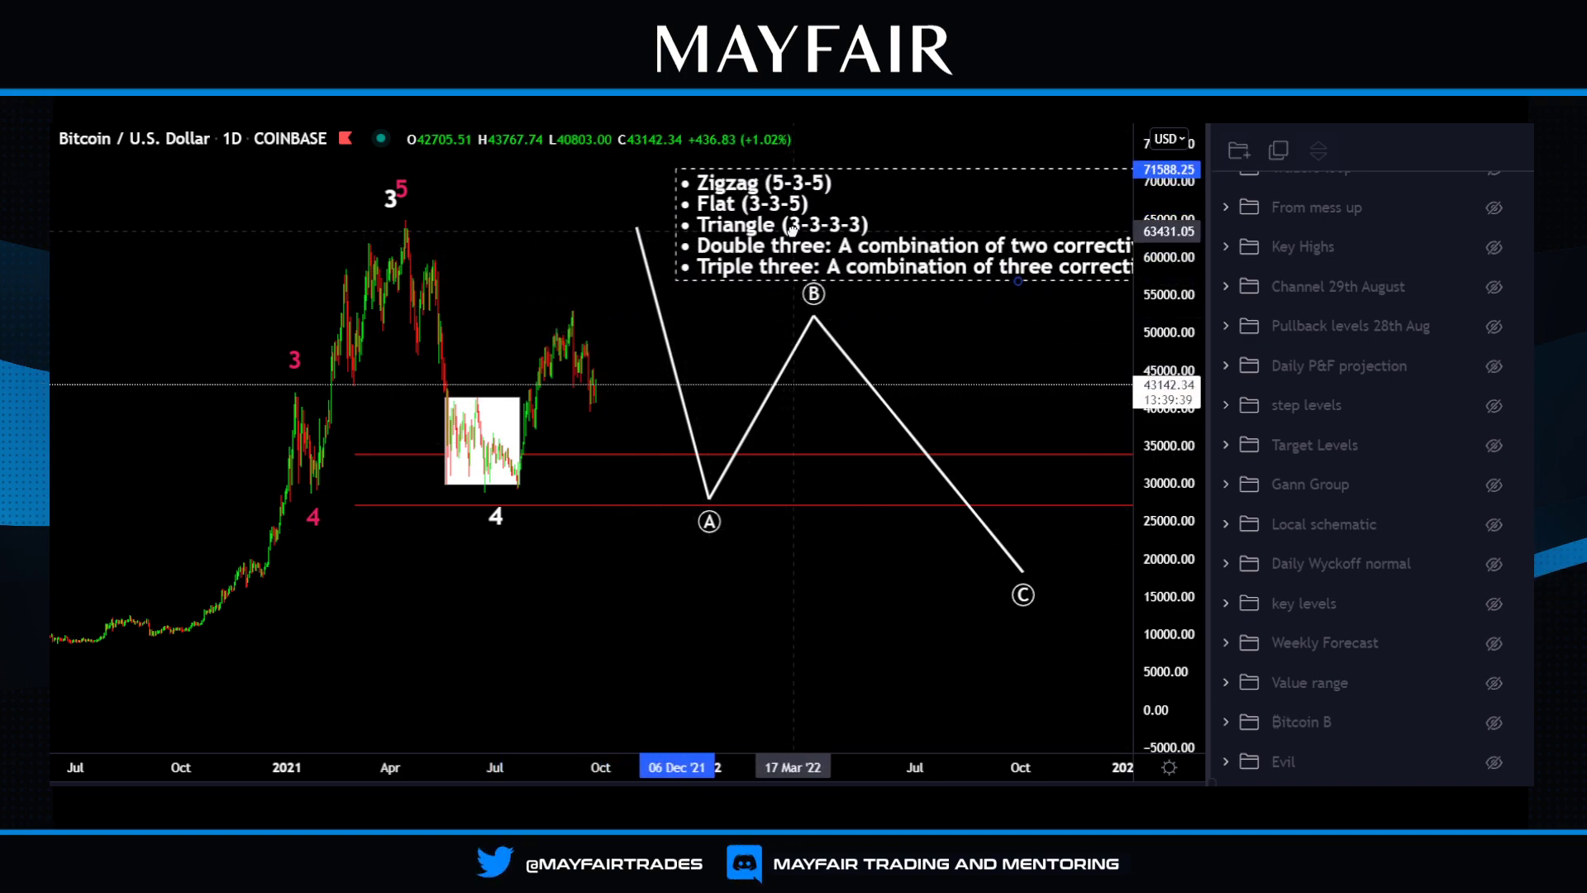
click(735, 566)
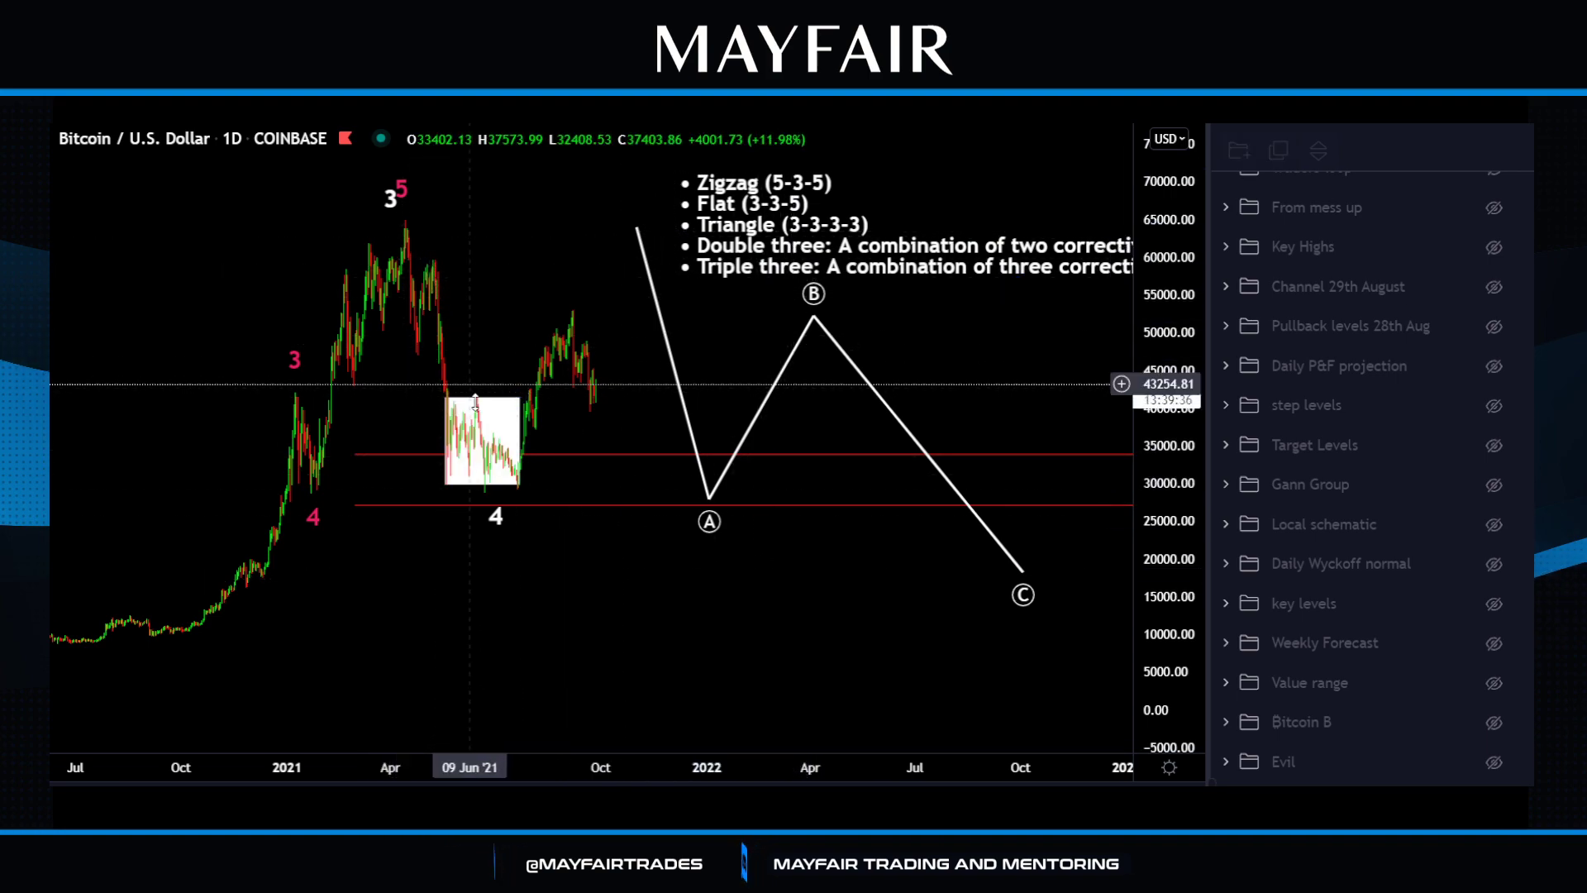
click(1529, 149)
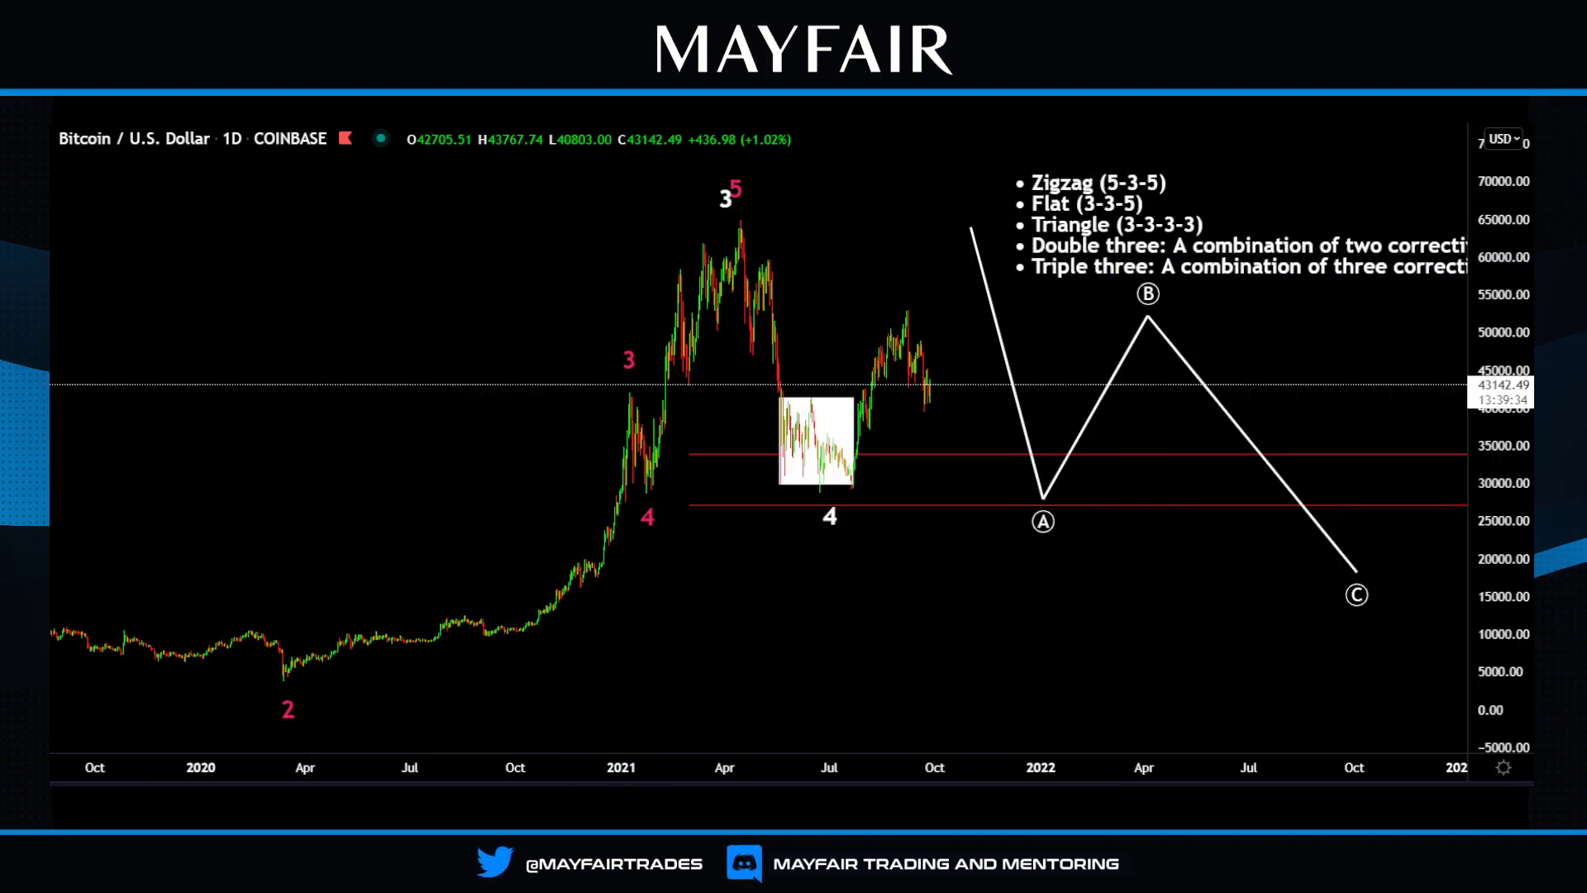
drag(1178, 639, 1109, 676)
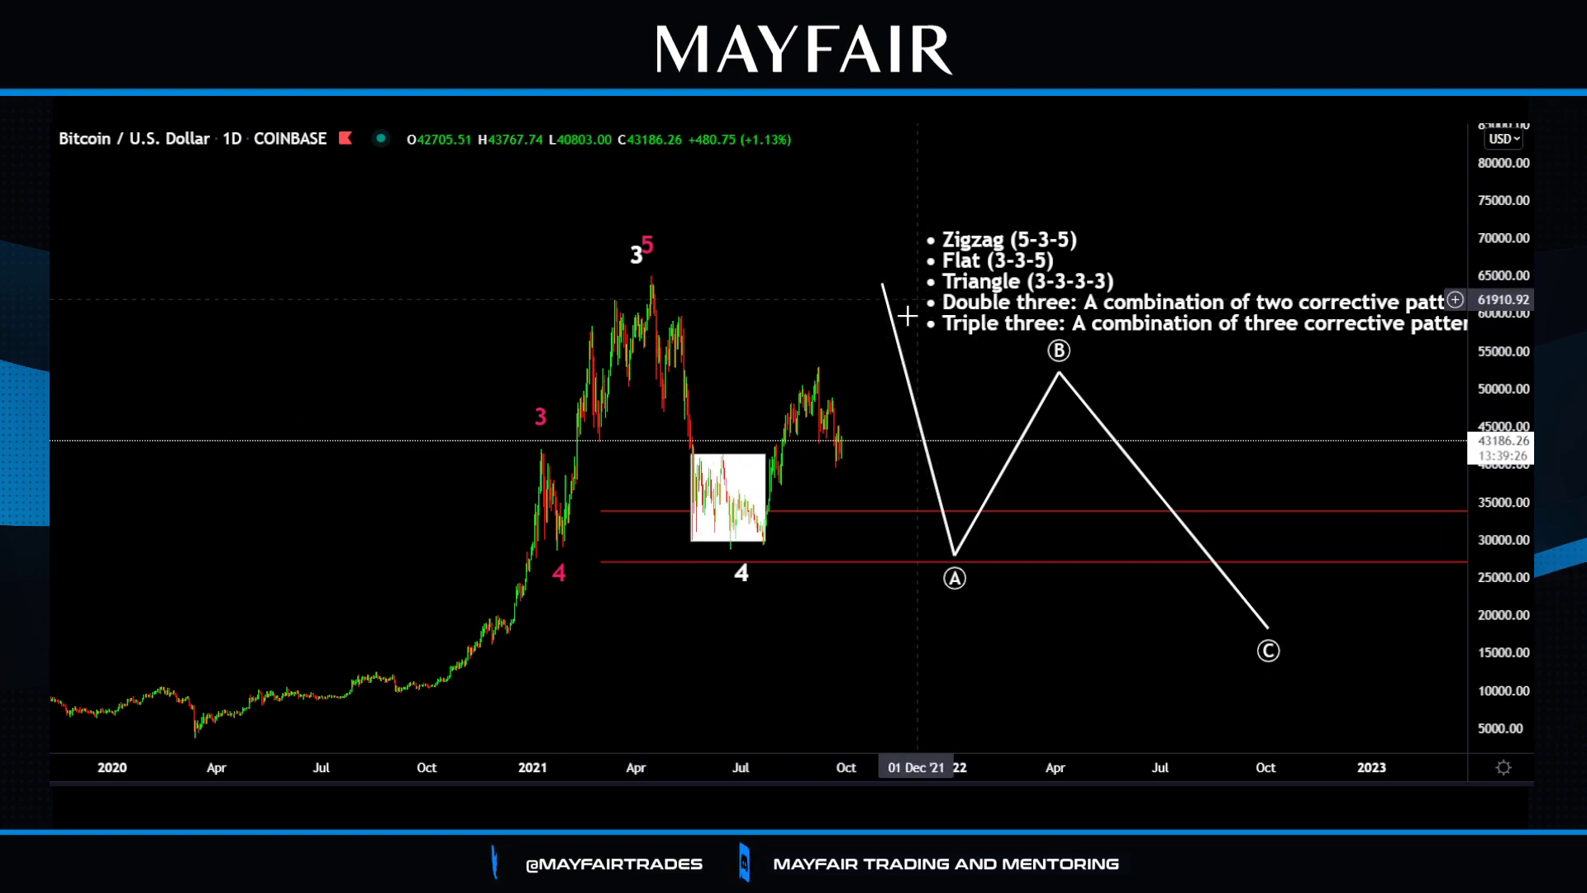
Brush over the price swings from the April 2021 high to September 2021 and outline the "Triangle (3-3-3-3)" line in the note.
click(702, 460)
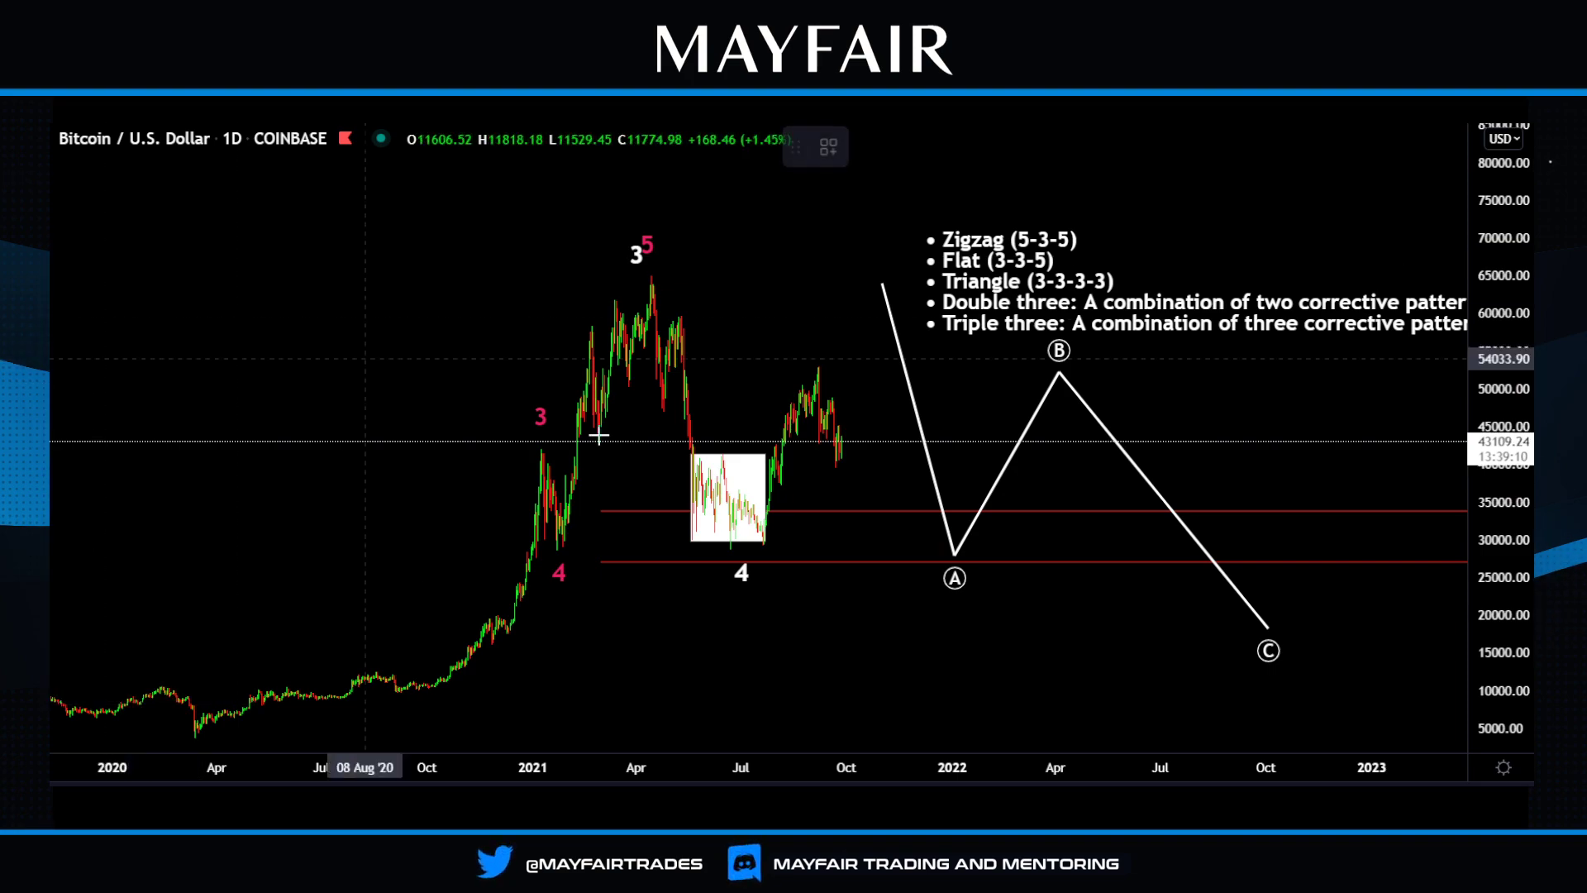
mouse_move(649, 296)
mouse_down()
mouse_move(660, 407)
mouse_move(682, 330)
mouse_move(705, 531)
mouse_up()
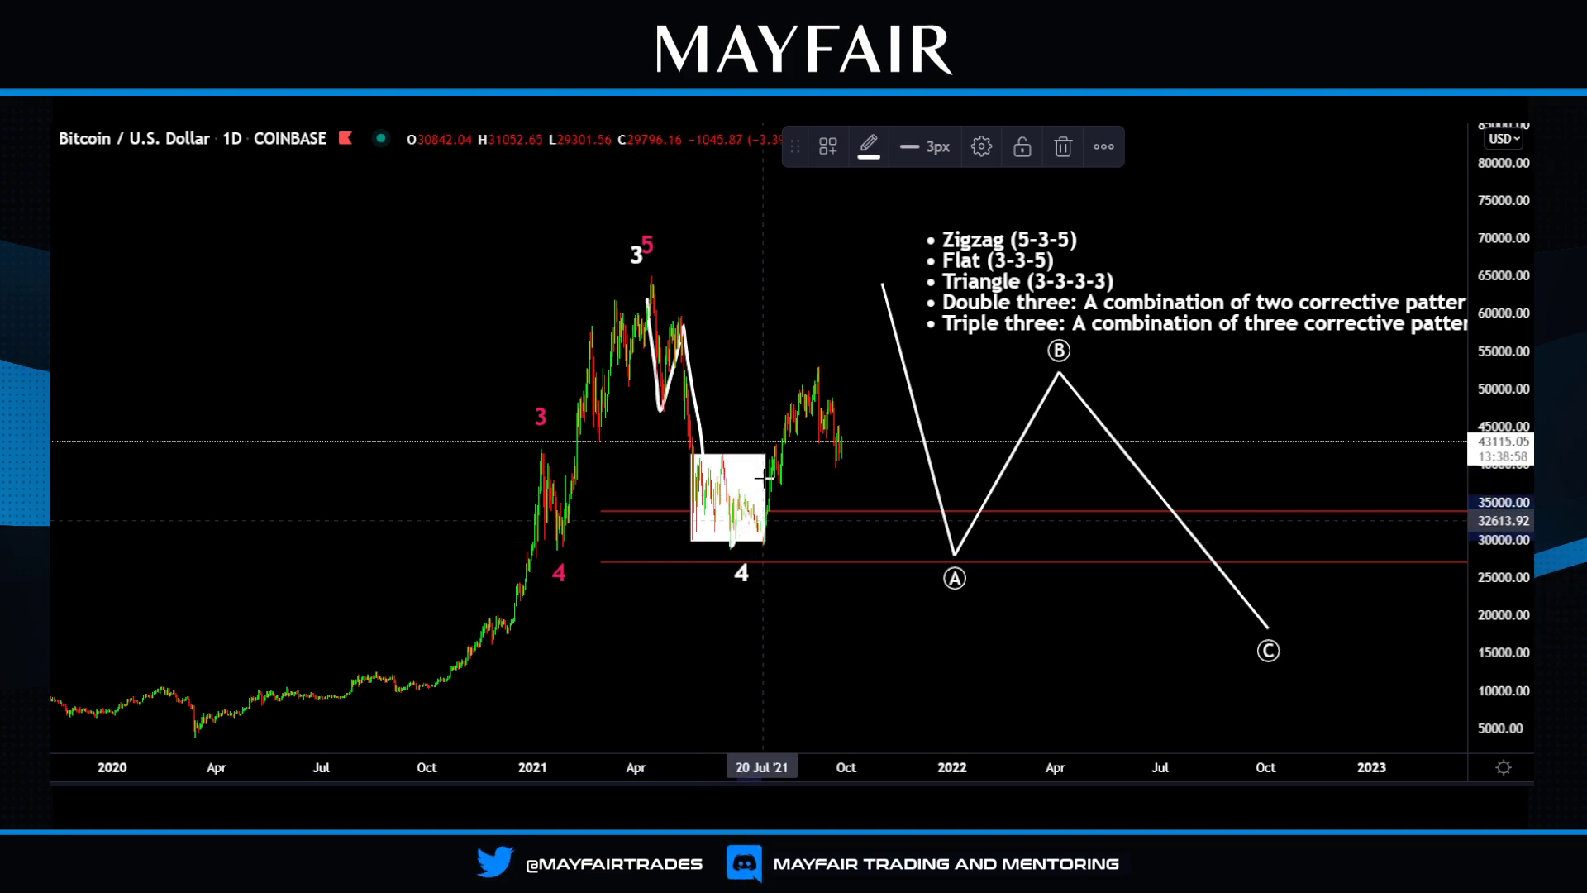
mouse_move(762, 477)
mouse_down()
mouse_move(812, 358)
mouse_move(838, 461)
mouse_up()
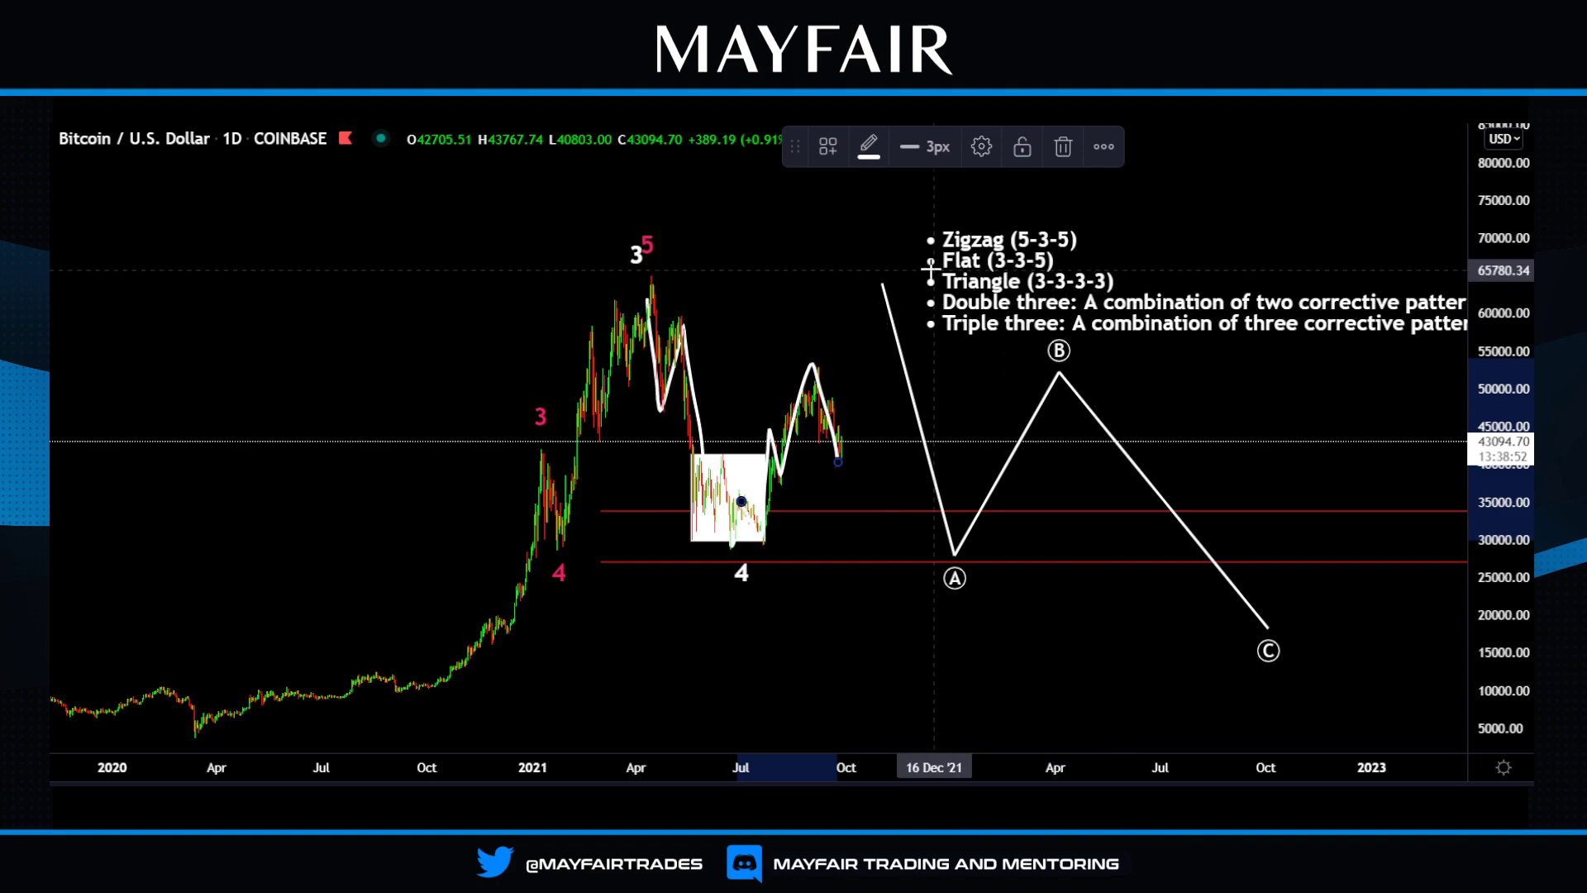
mouse_move(919, 269)
mouse_down()
mouse_move(1033, 269)
mouse_move(1107, 291)
mouse_move(941, 308)
mouse_up()
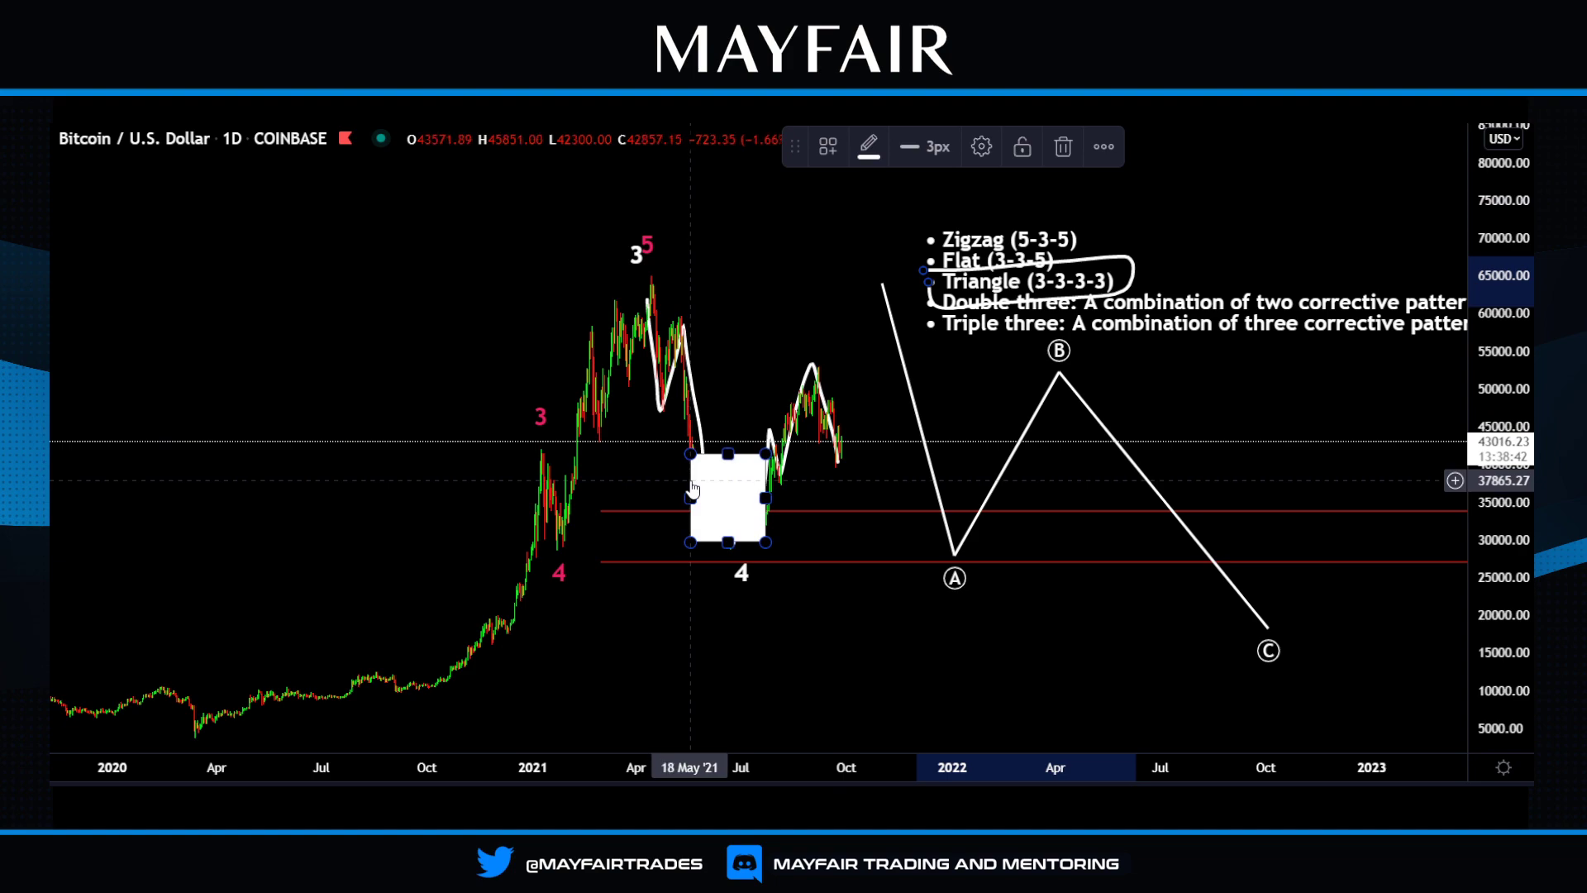
Delete the white rectangle, the corrective patterns note and the brush outline around its Triangle line.
key(Delete)
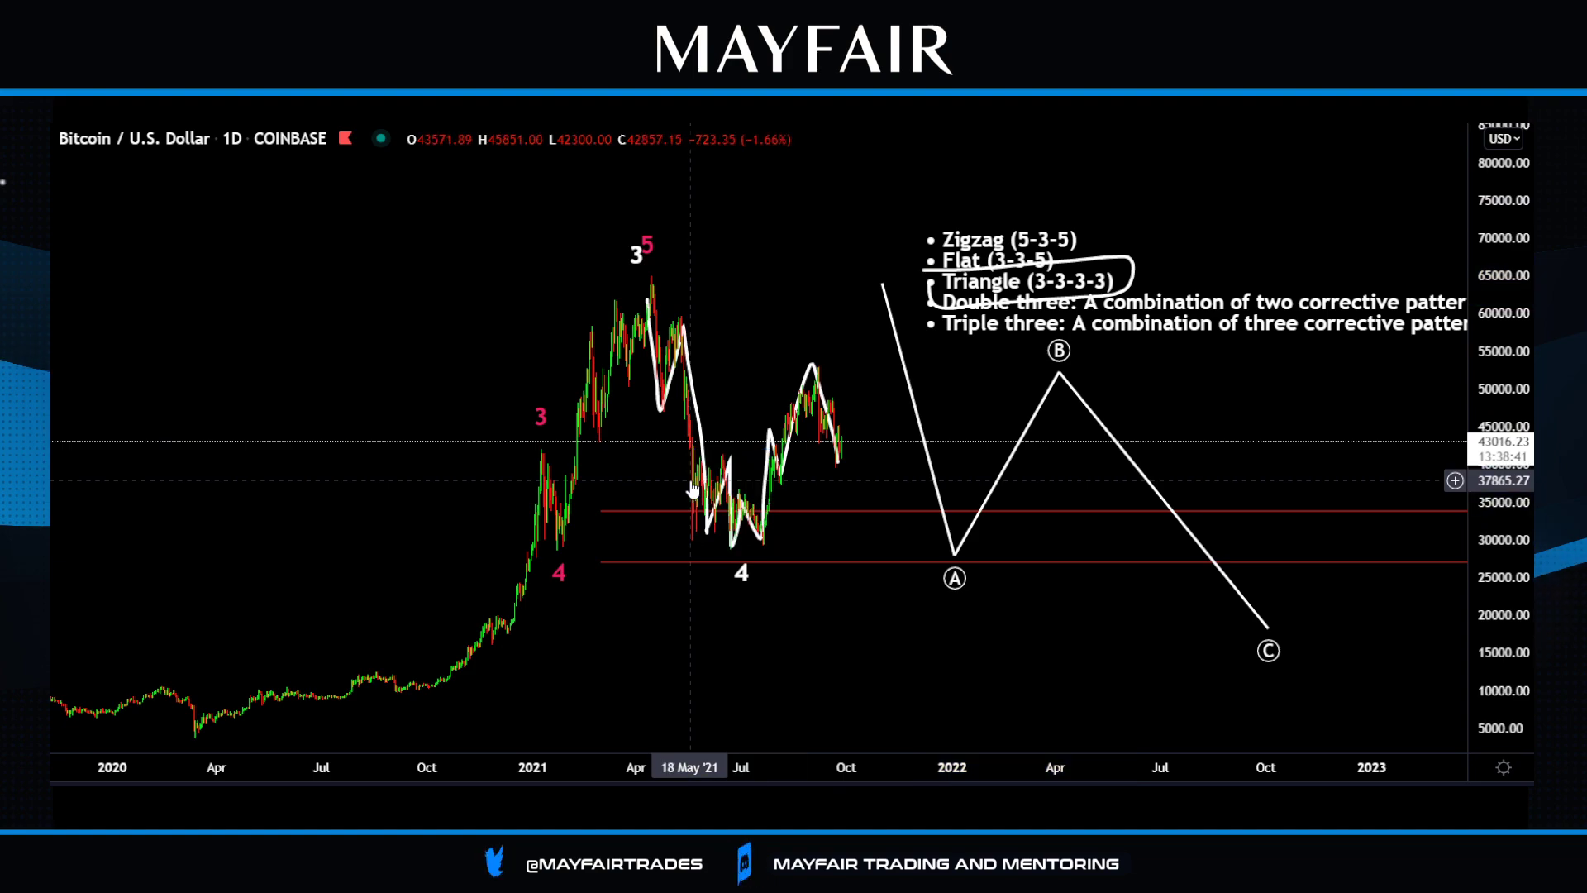
click(1124, 261)
key(Delete)
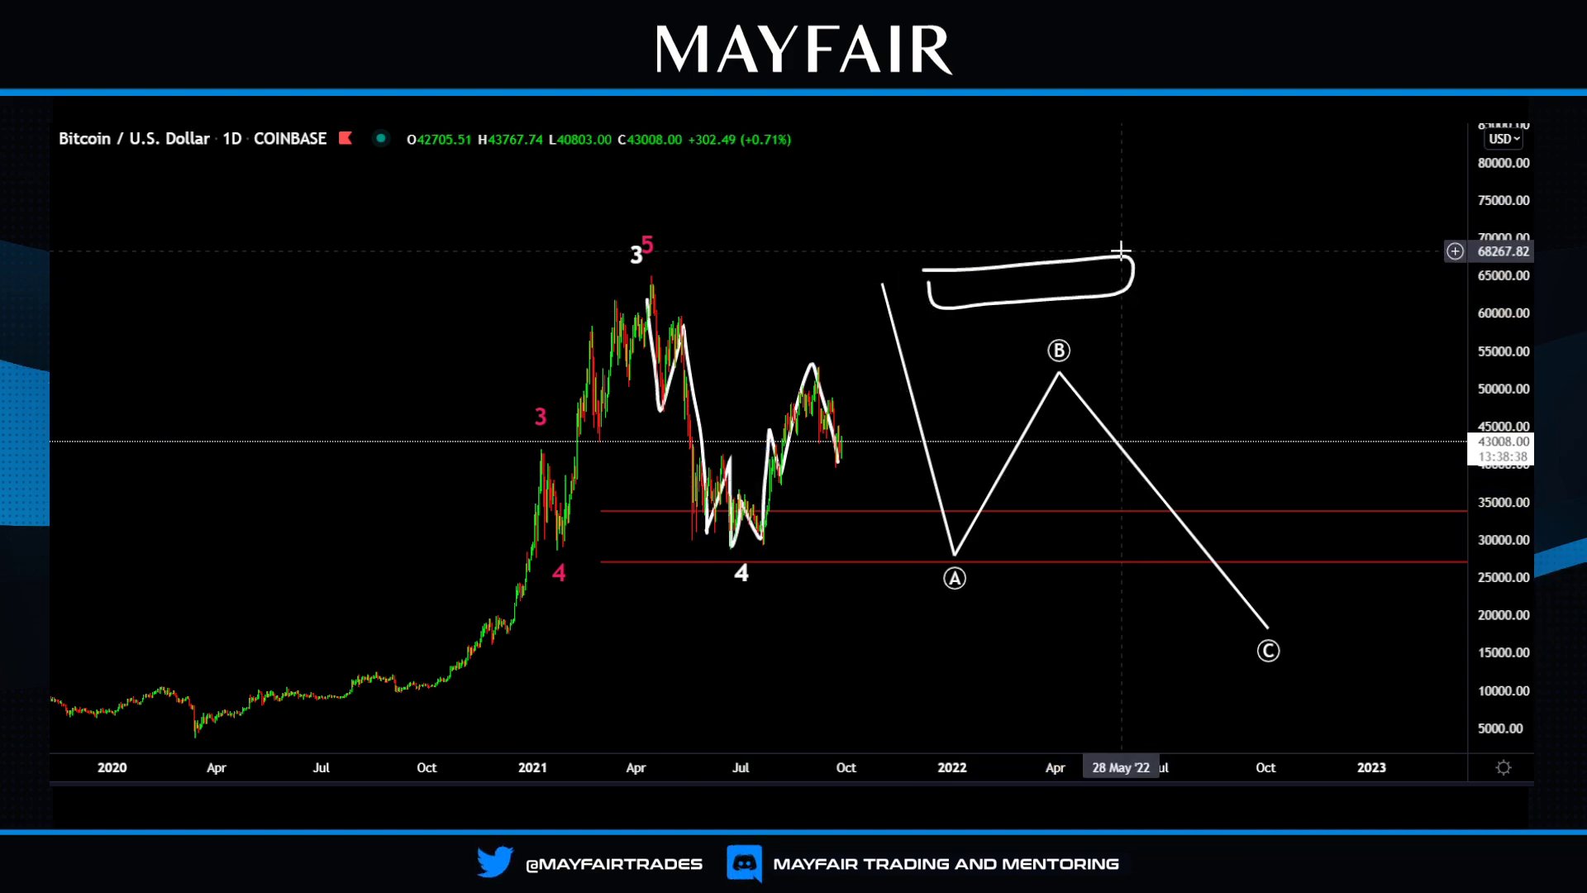
click(1117, 258)
key(Delete)
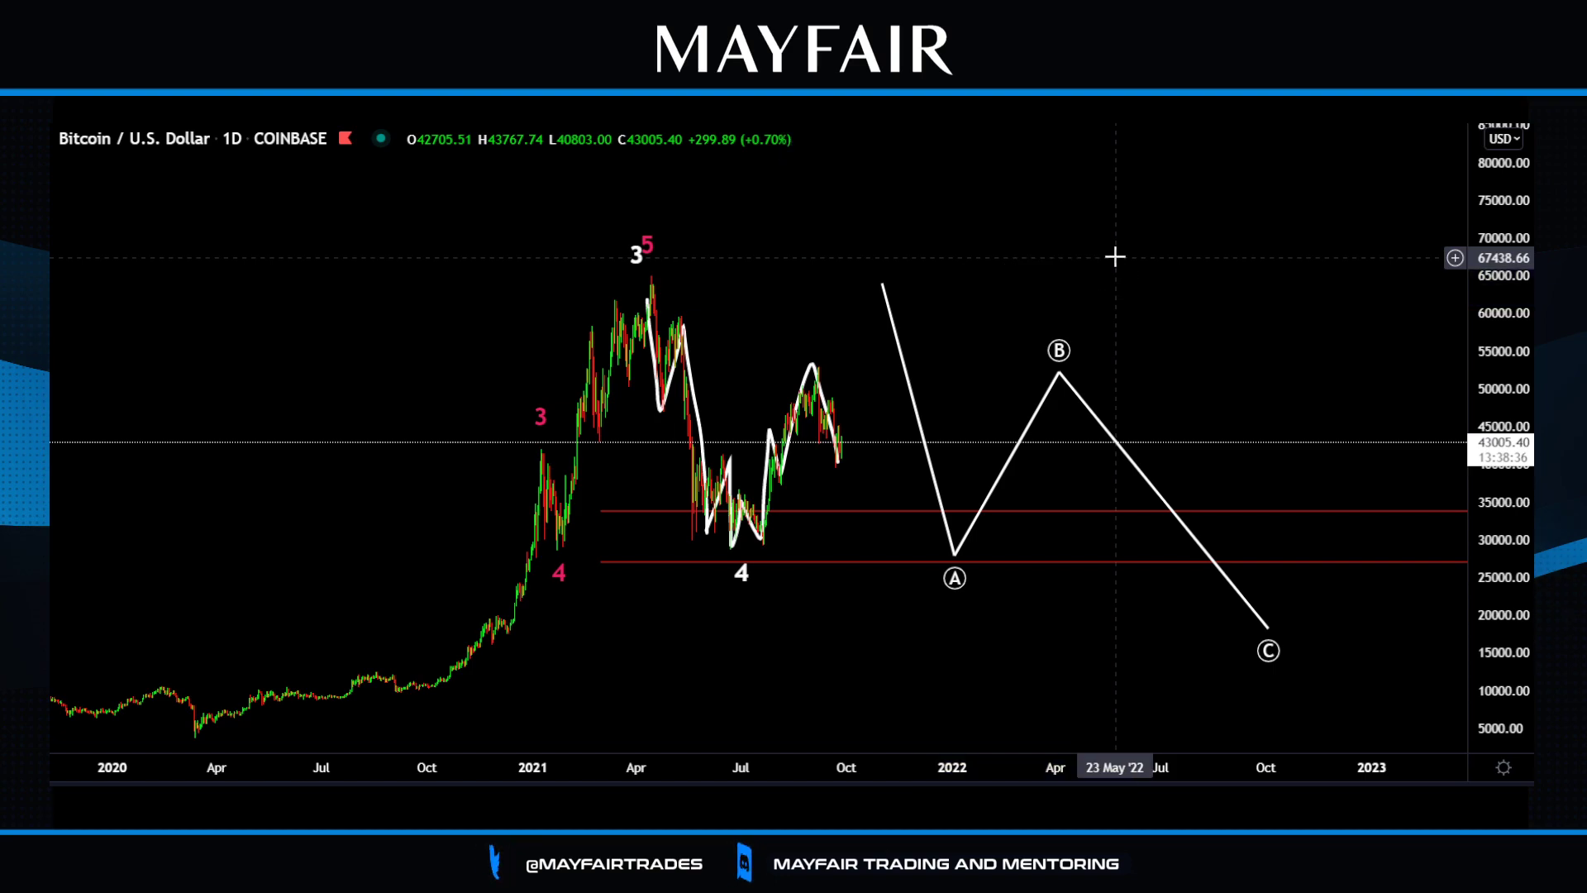
Delete the white brush strokes tracing the April to September 2021 price swings.
click(766, 451)
key(Delete)
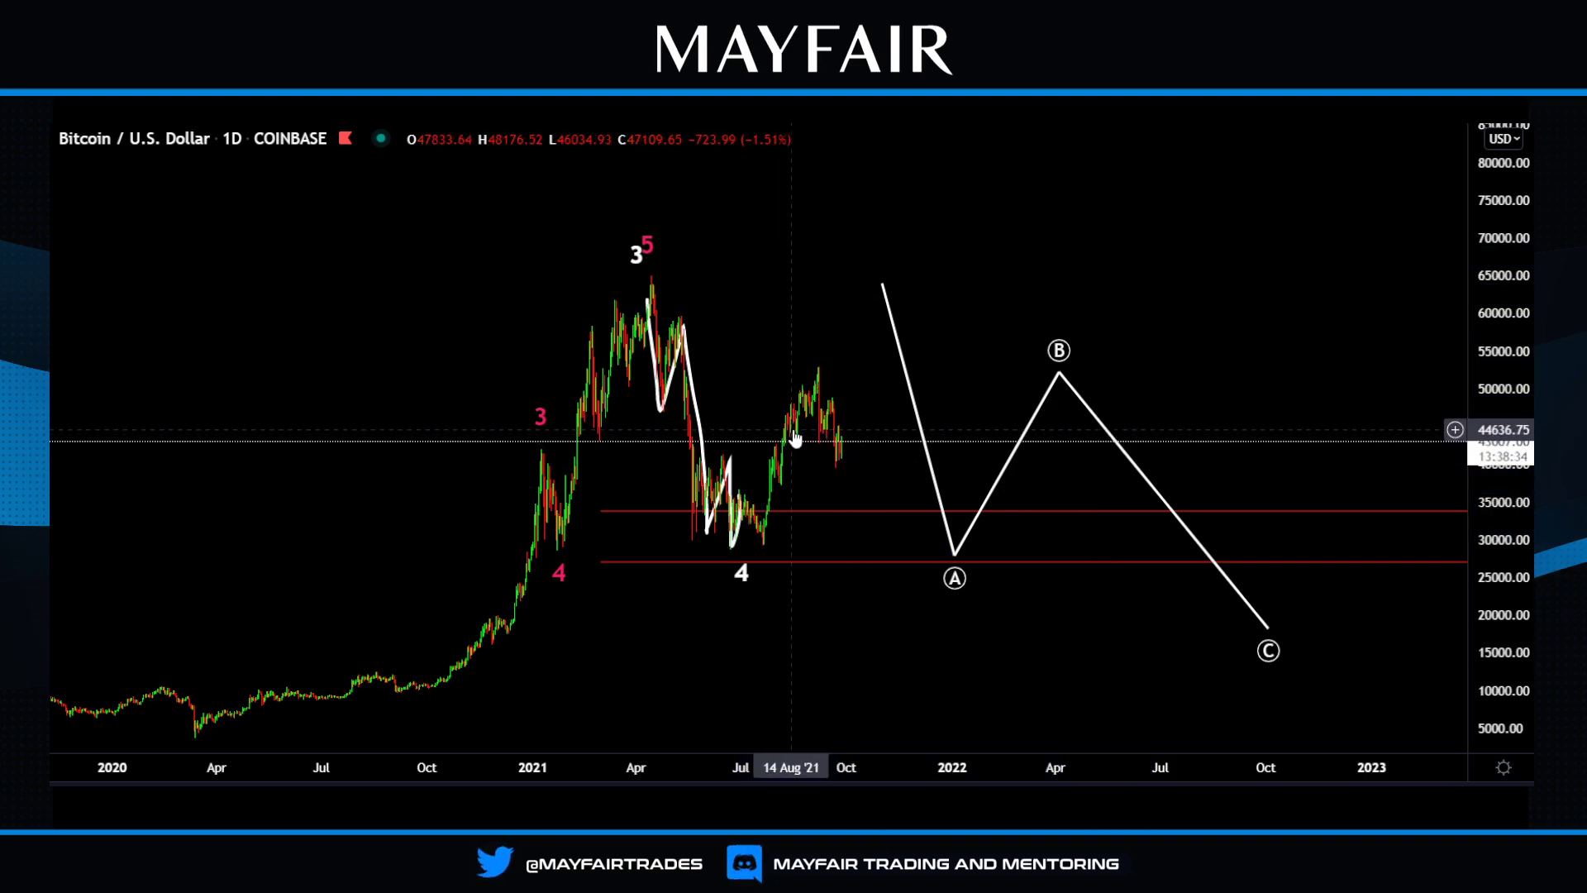
click(729, 483)
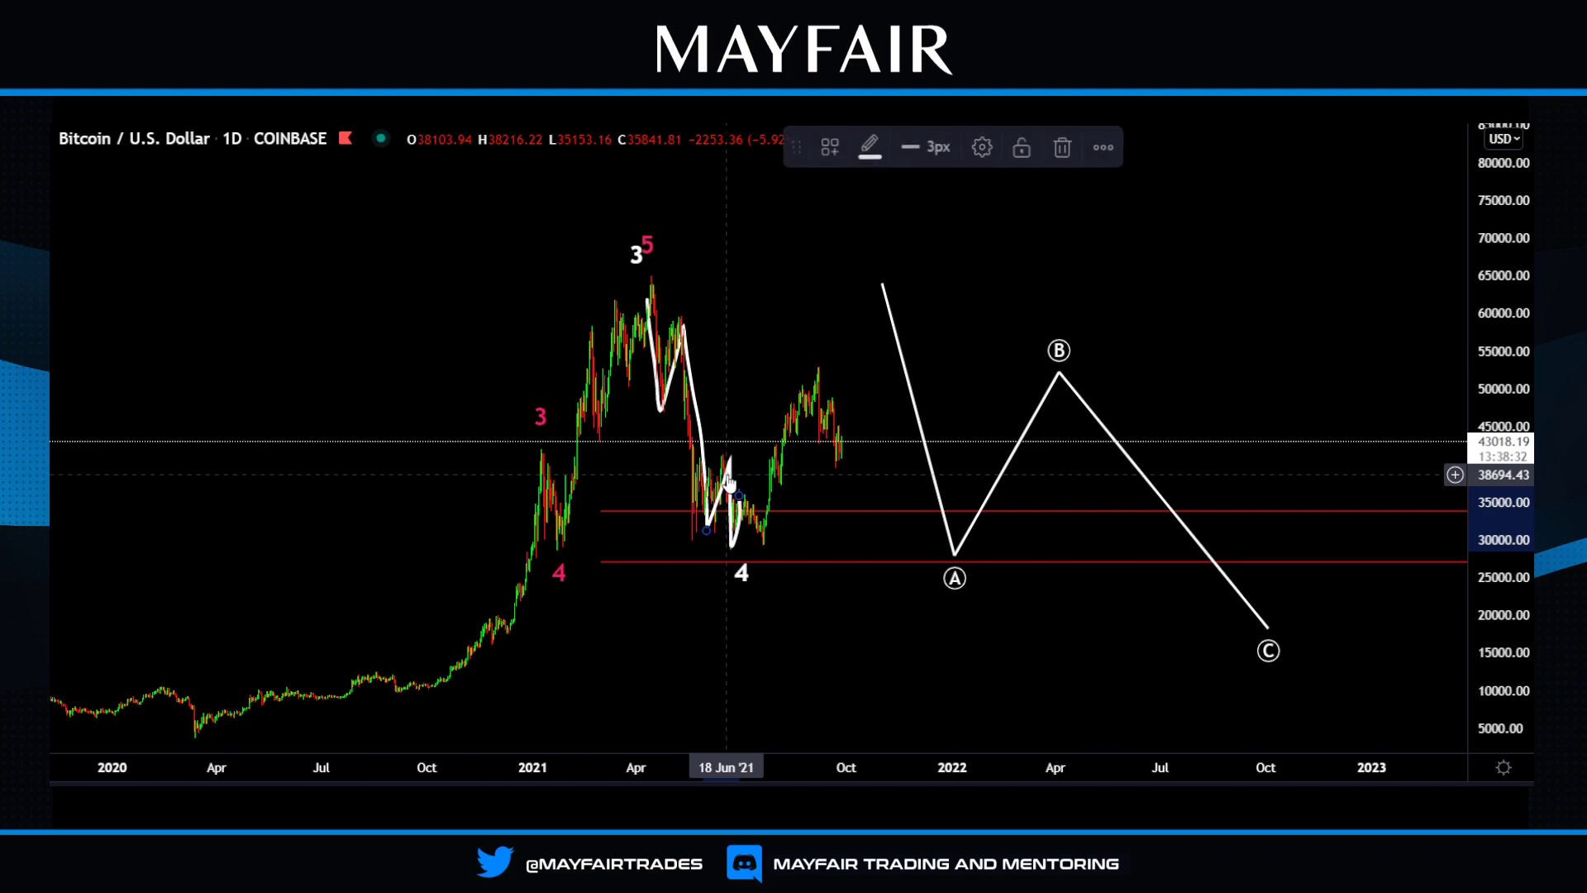
key(Delete)
click(701, 437)
key(Delete)
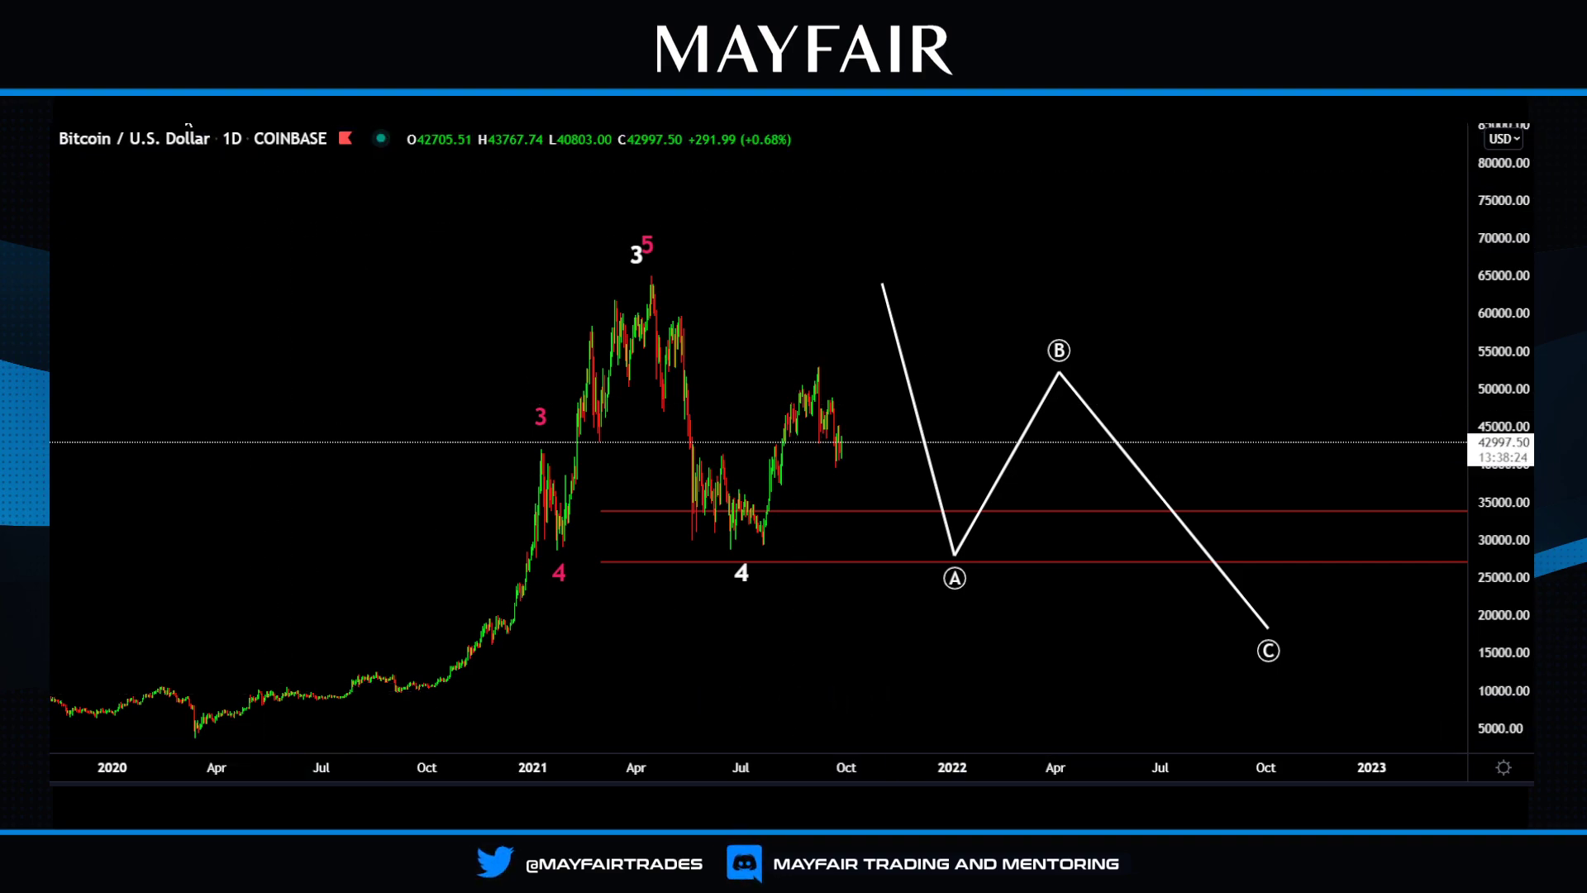
Switch the chart to the 1-week interval and bring the 2021 candles and the projected ABC wave into close view.
click(231, 138)
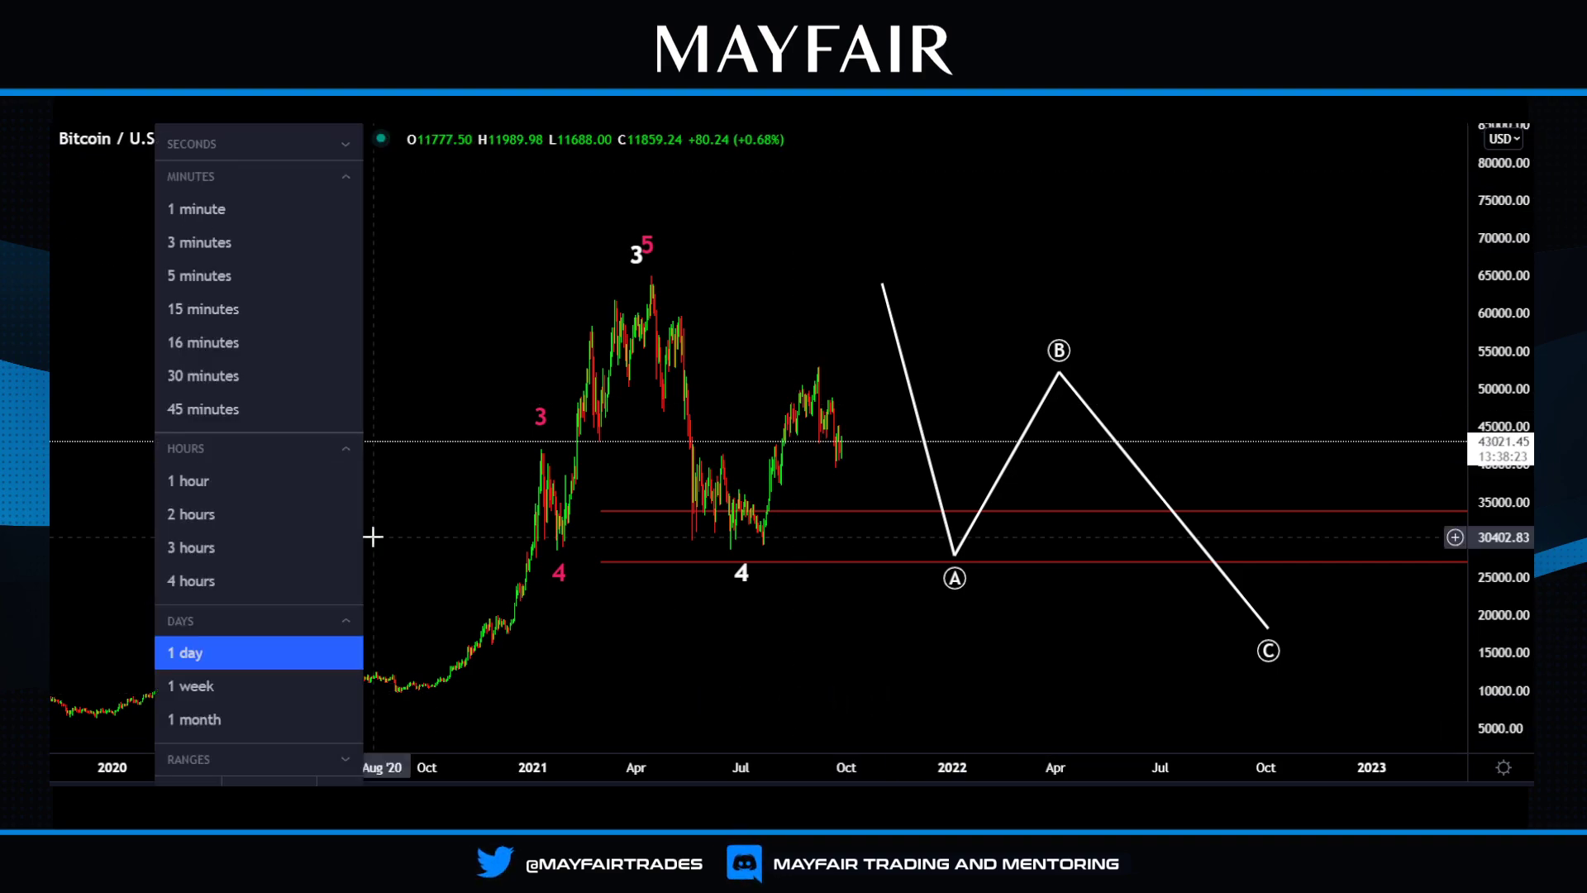
click(230, 691)
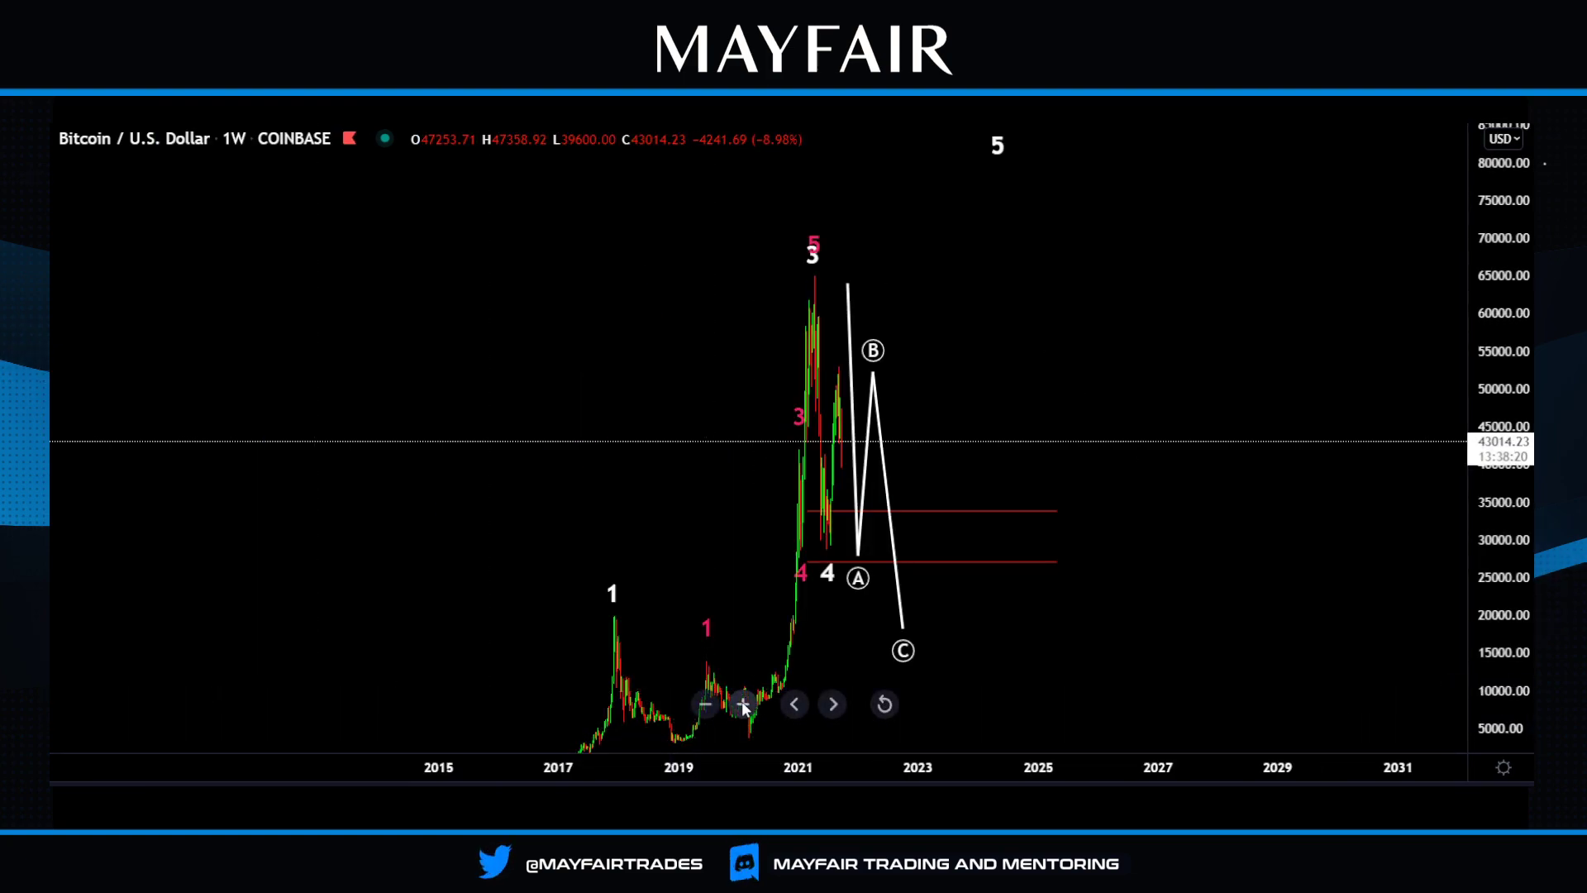
click(742, 703)
click(742, 703)
click(742, 703)
click(742, 704)
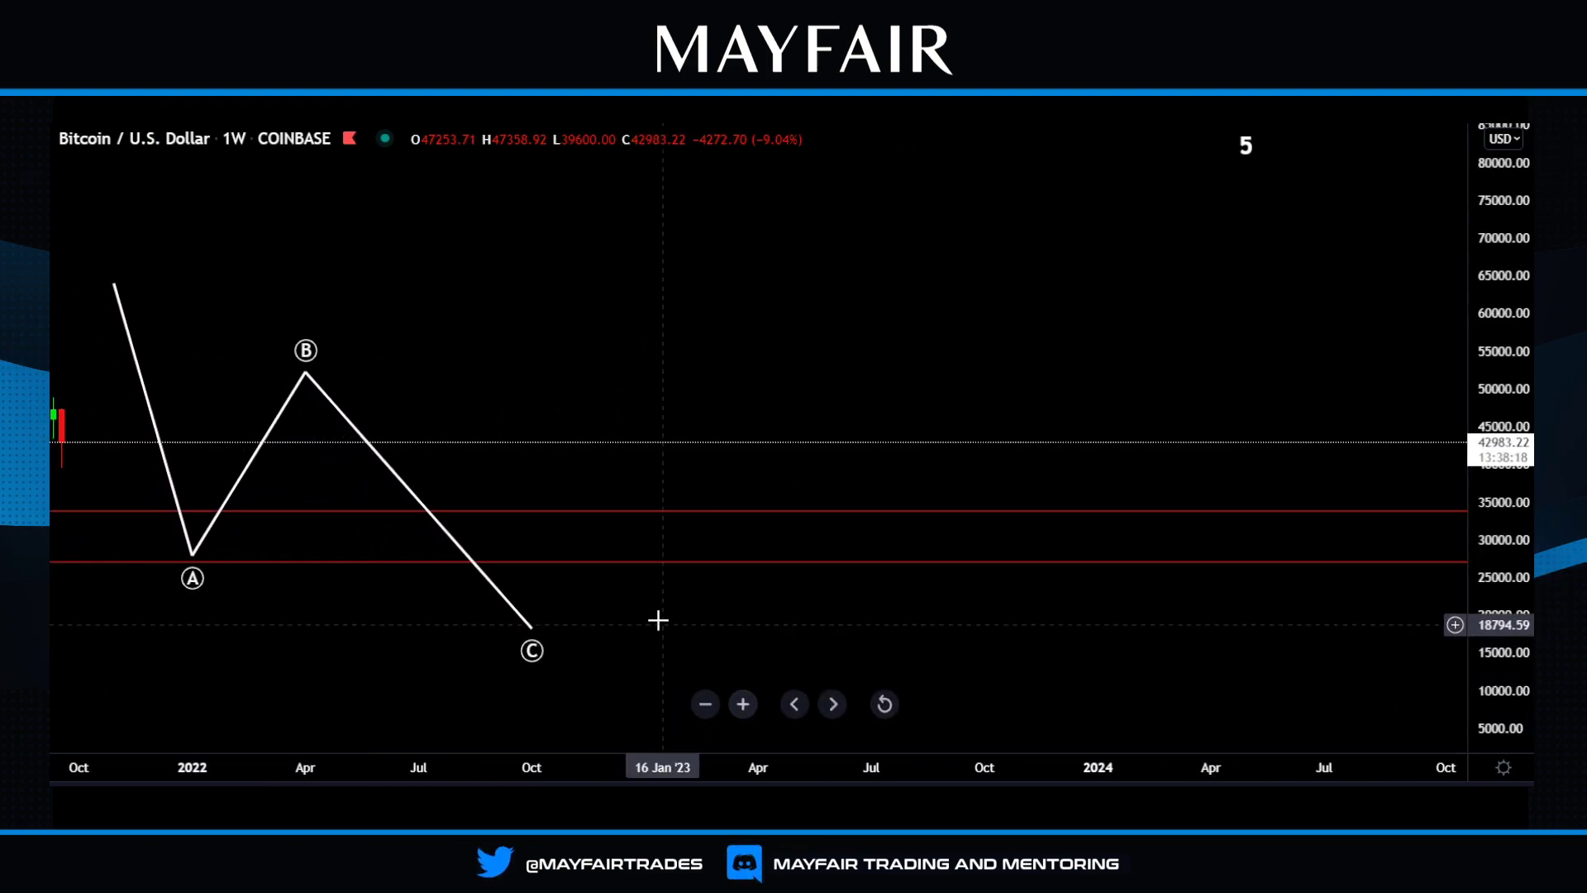
drag(691, 609, 1382, 559)
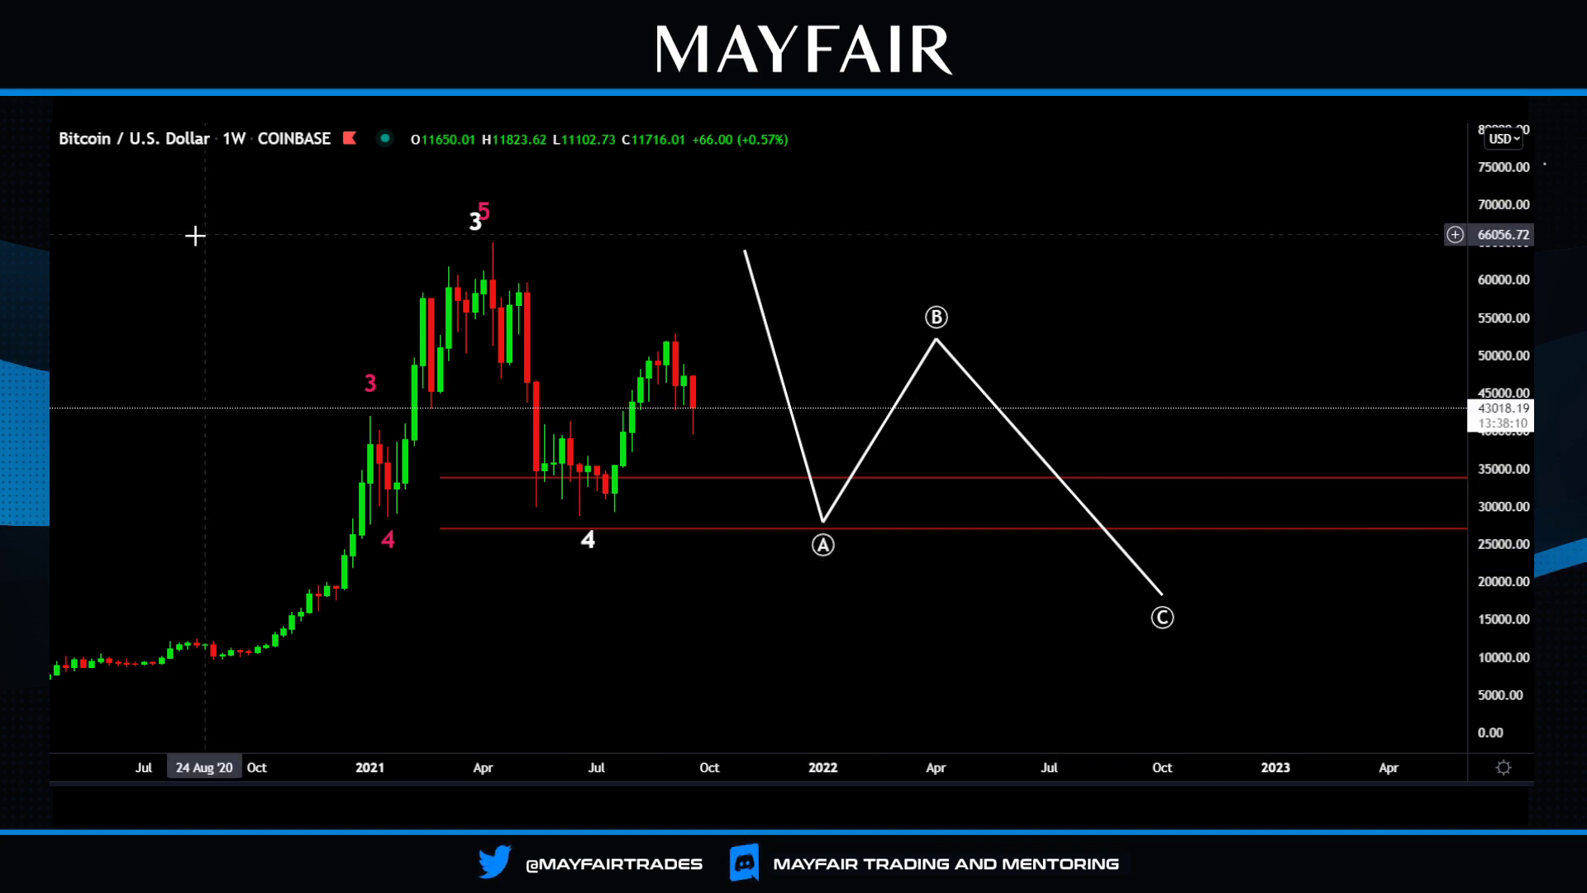
Draw a Trend-Based Fib Extension from the April 2021 high (64,812.98) to the June low (28,329.93) and the 30 August high (52,651.96).
click(24, 149)
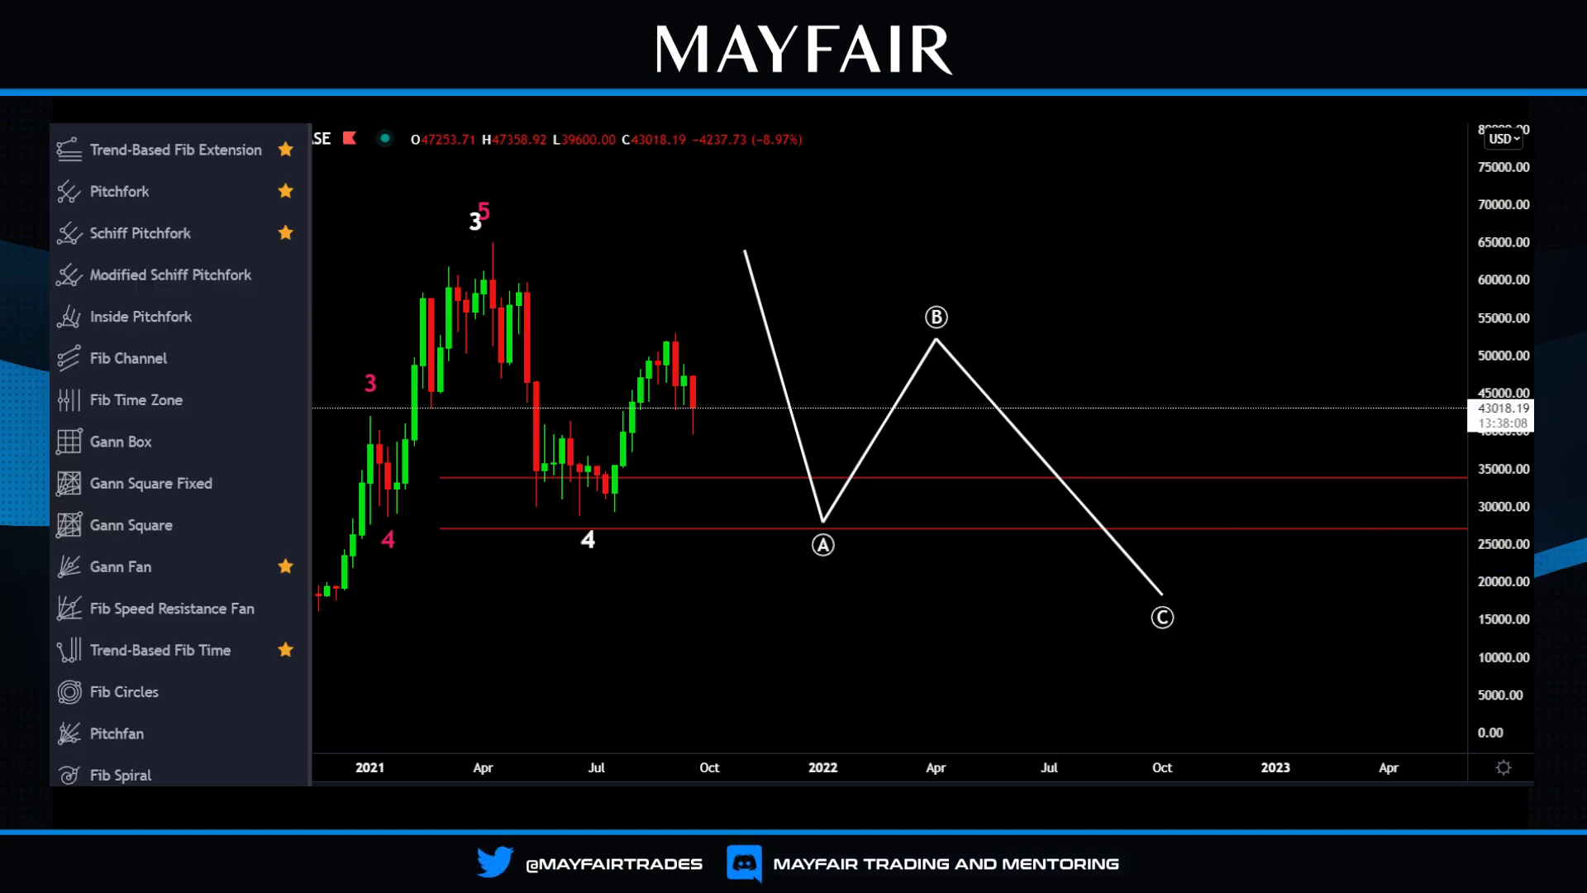
click(128, 150)
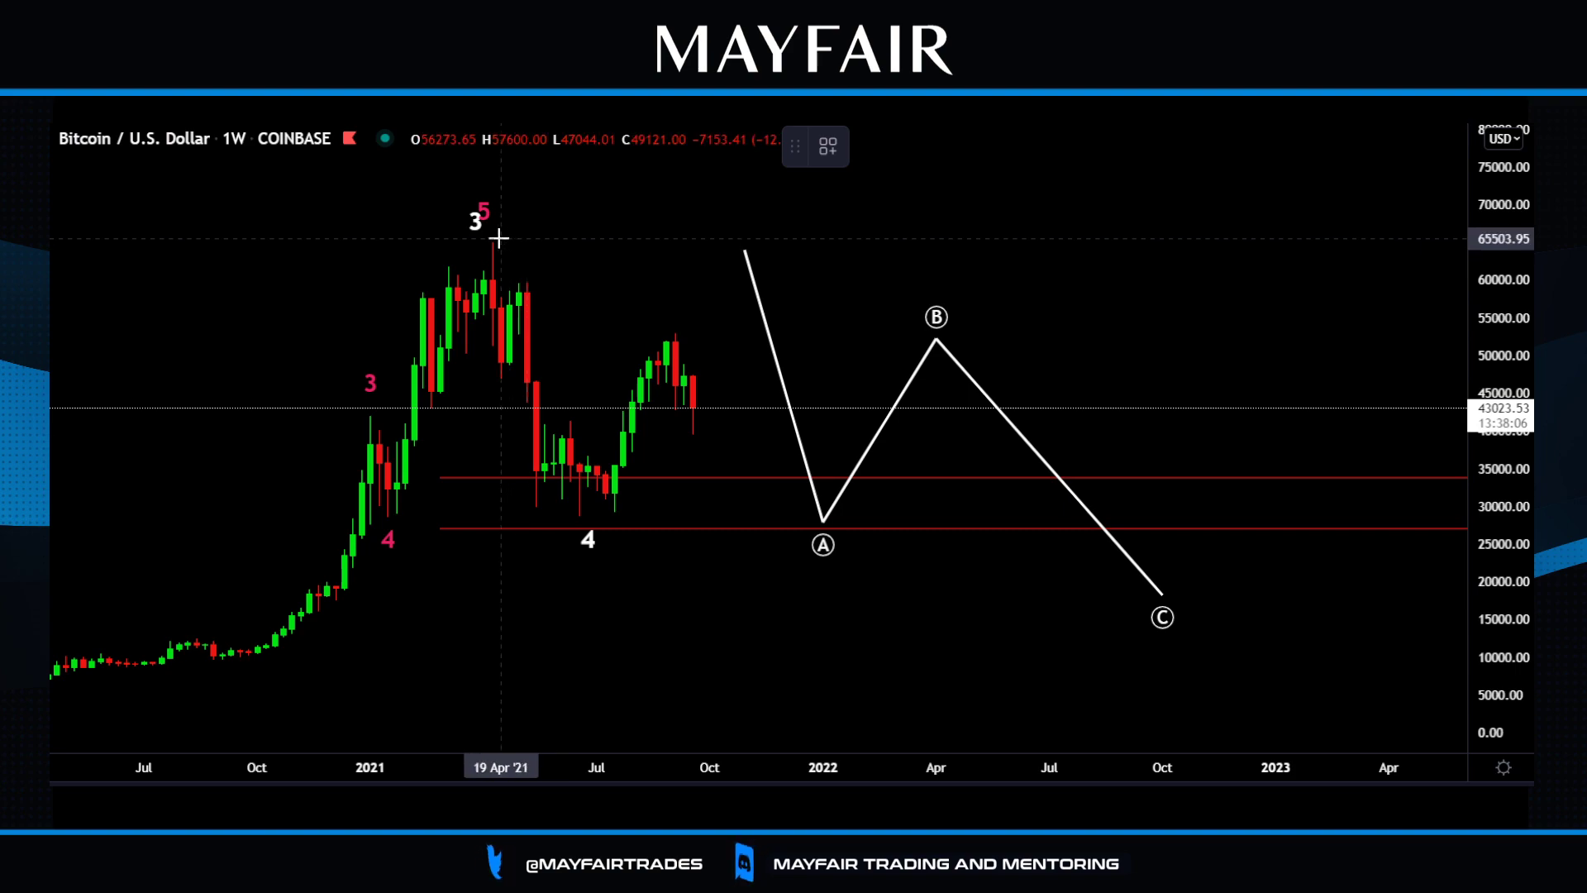
click(492, 242)
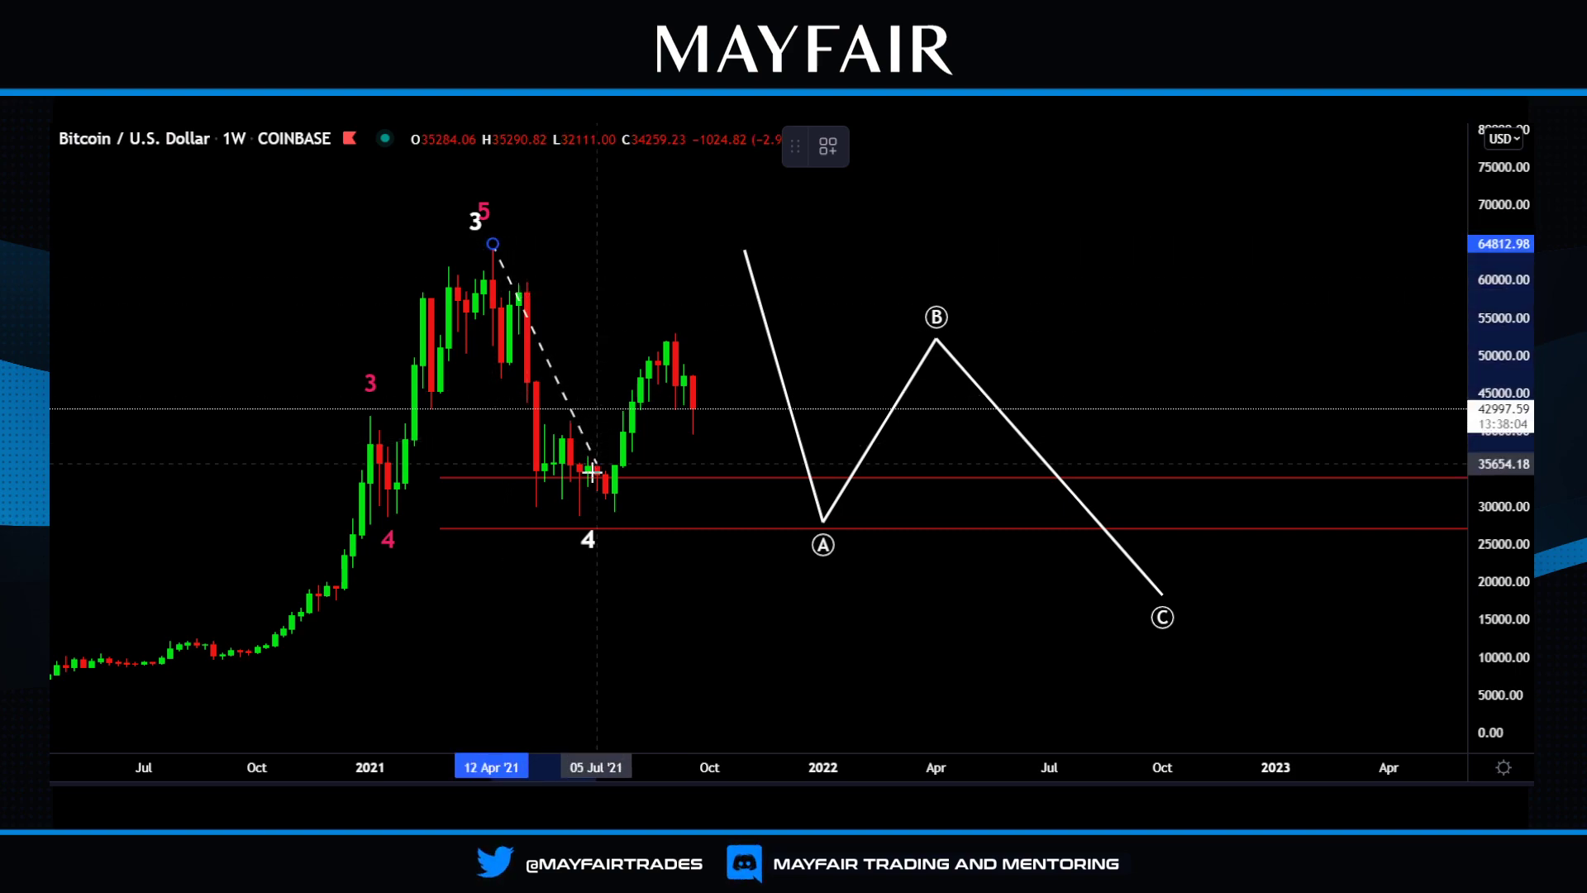
click(579, 518)
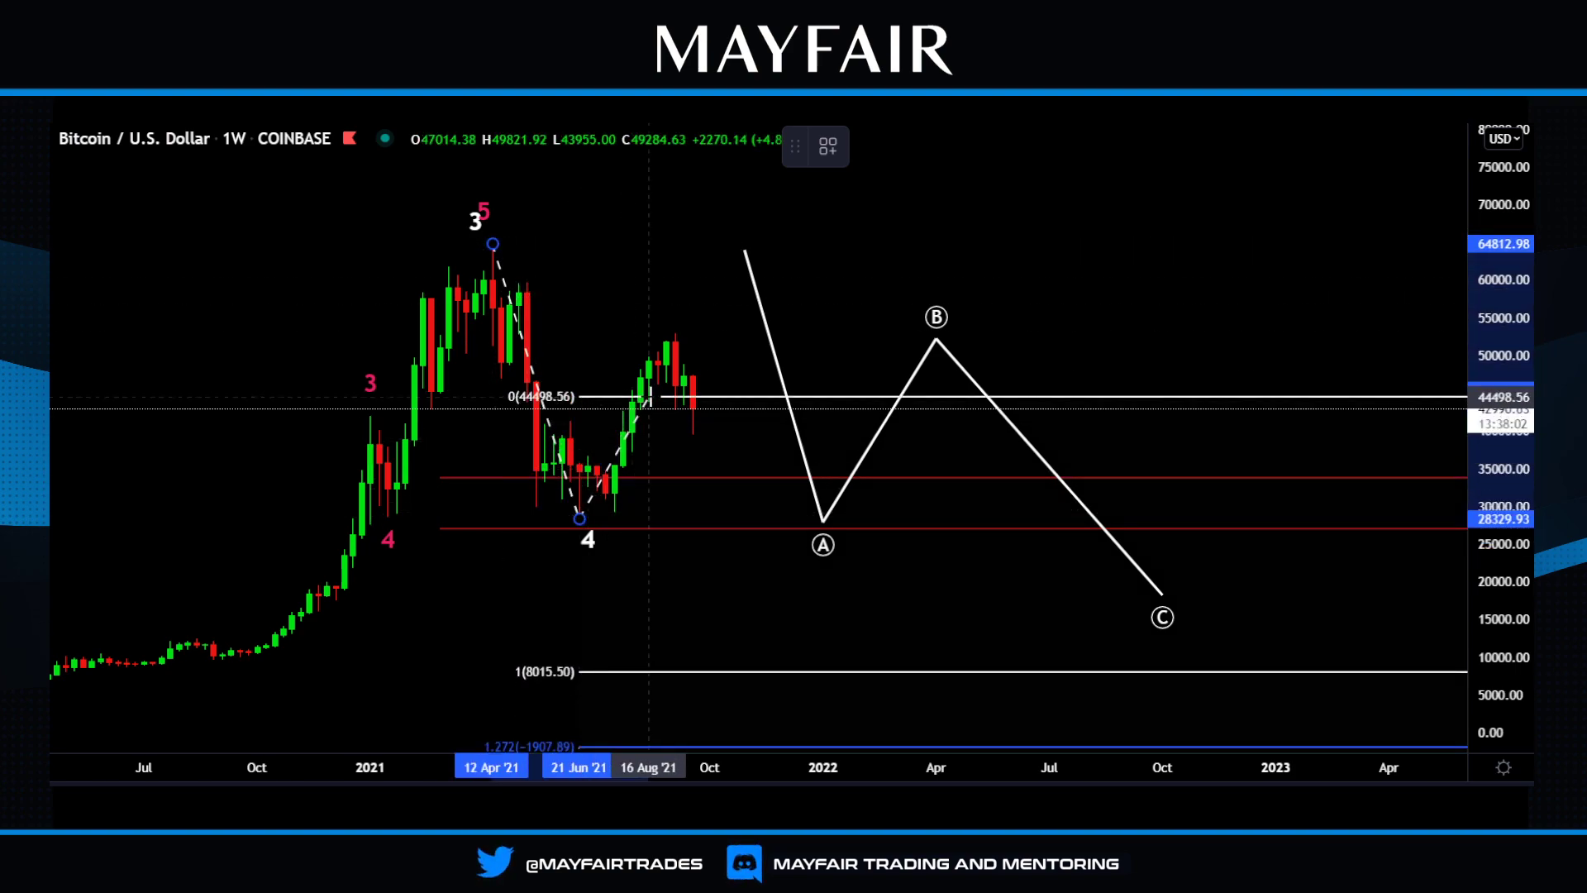
click(666, 335)
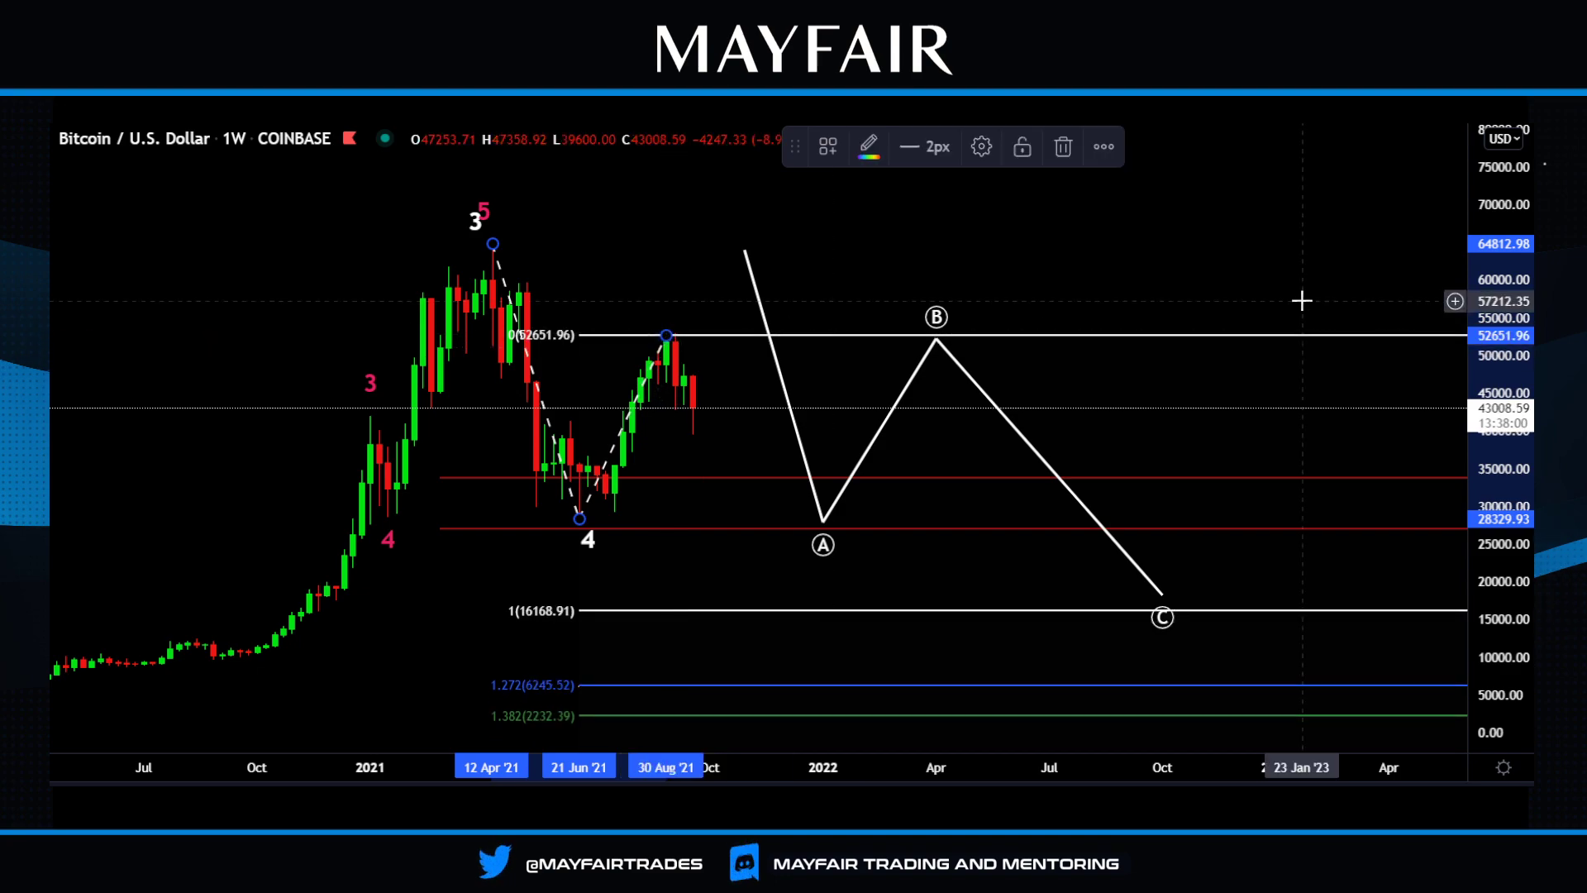
drag(1508, 220, 1513, 336)
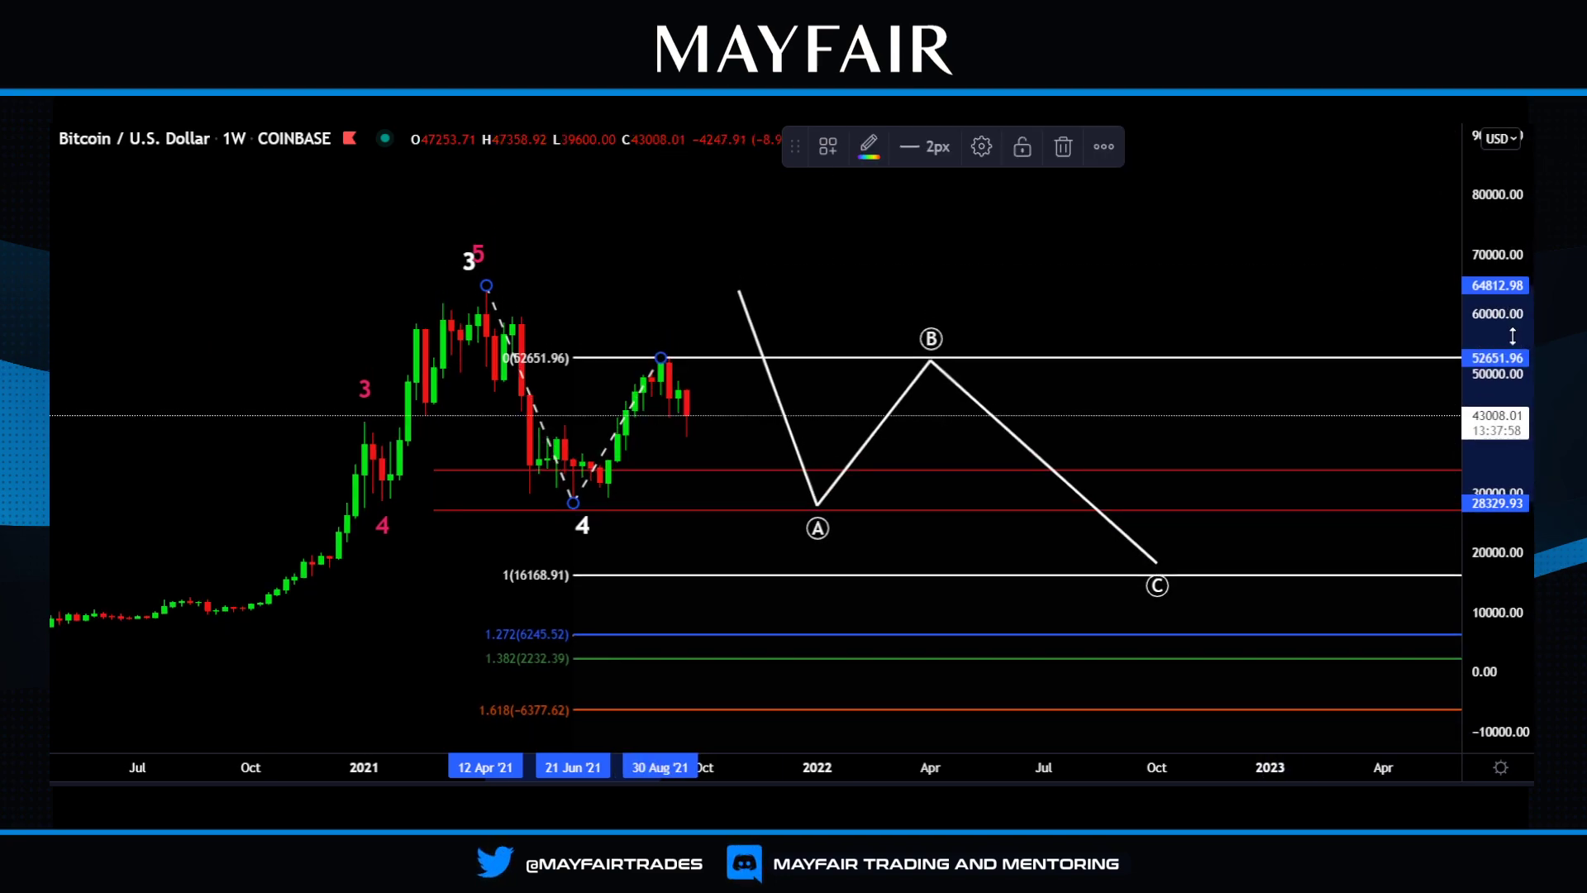
drag(1176, 673, 1084, 632)
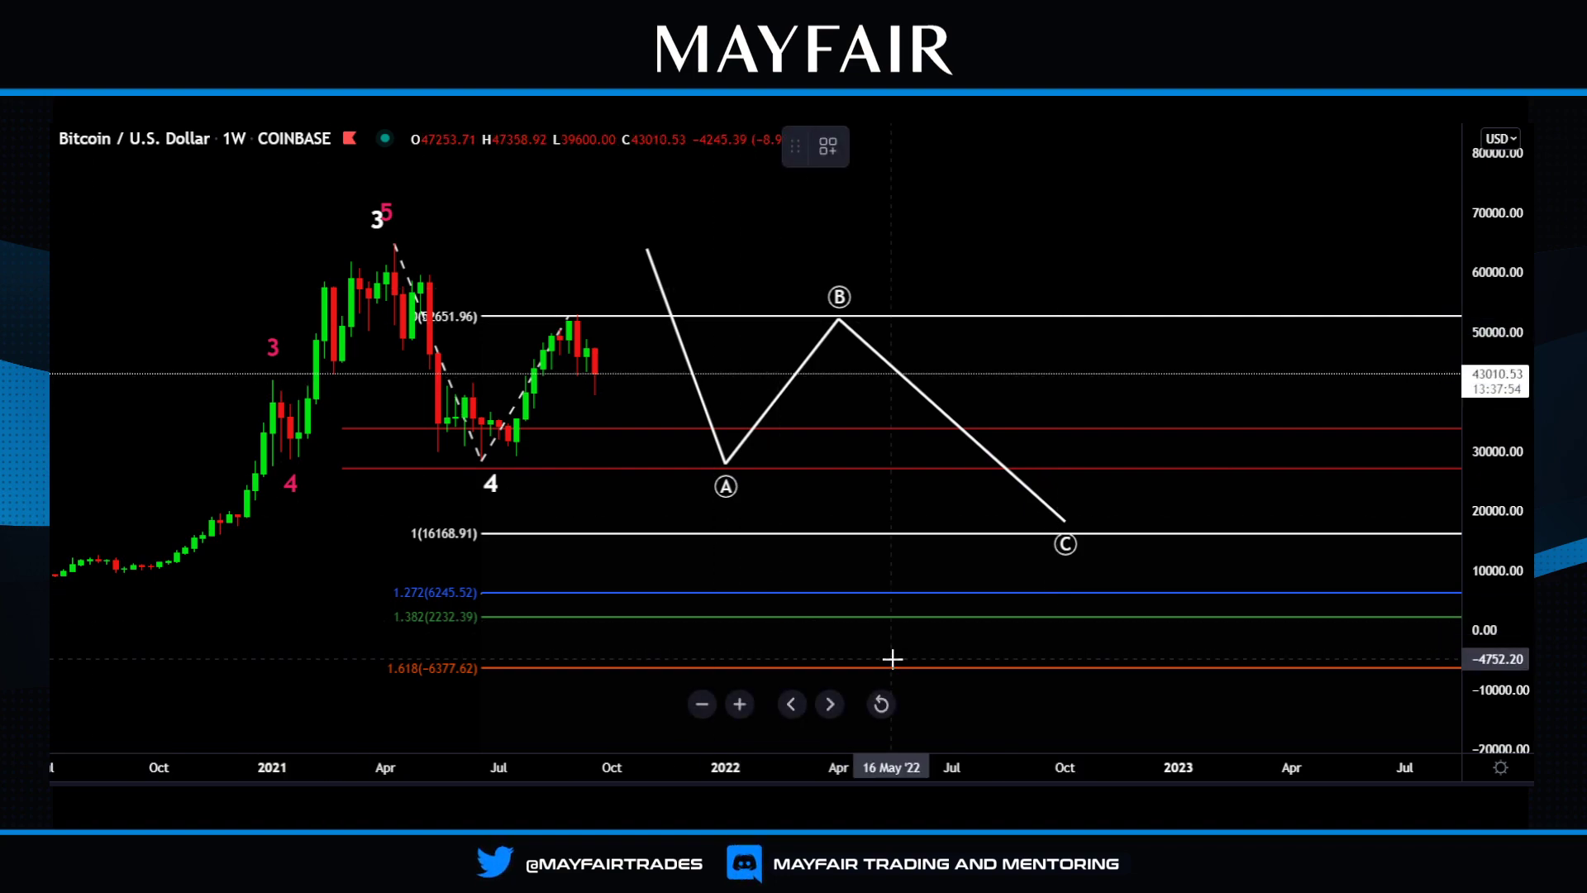
Circle the 1.618, 1.382 and 1.272 extension levels with white brush strokes around mid to late 2022.
drag(898, 662, 969, 658)
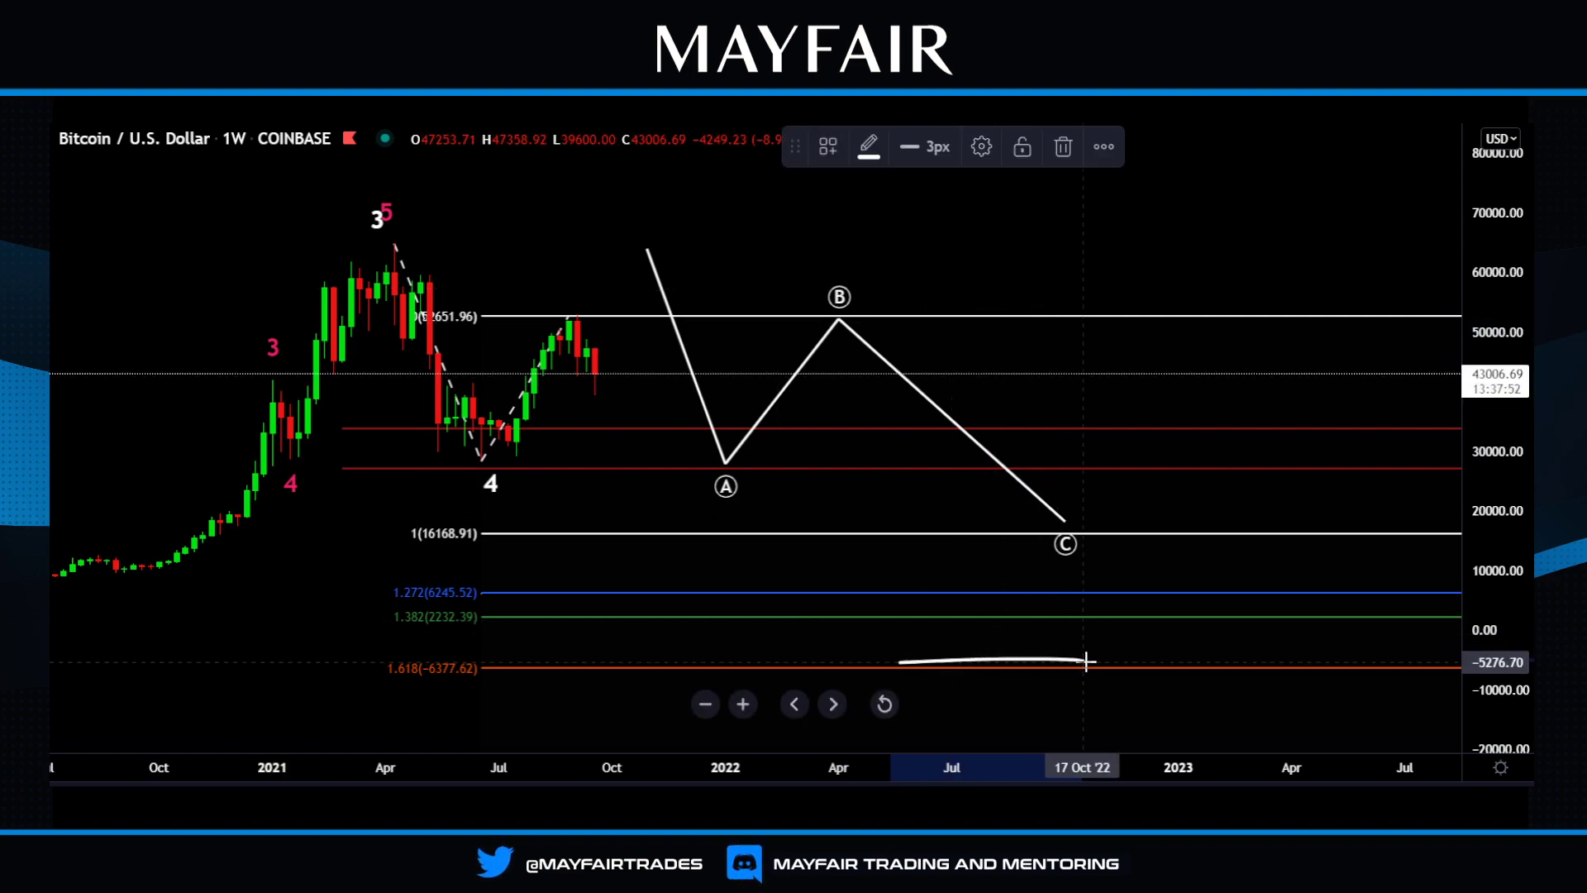
drag(1072, 666, 956, 672)
drag(888, 676, 892, 671)
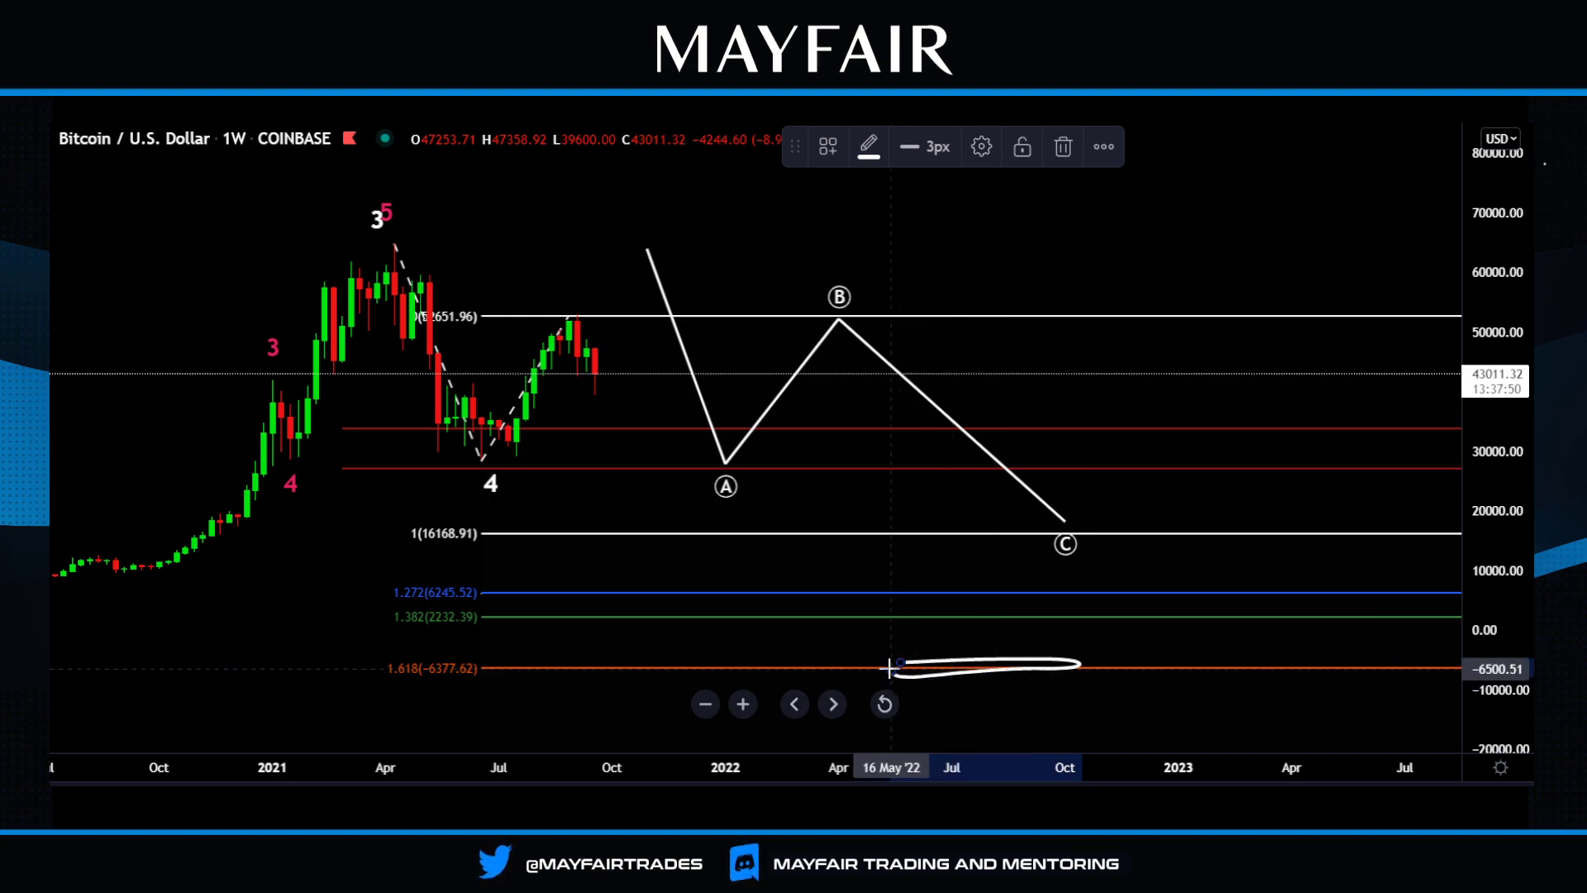
mouse_move(915, 616)
mouse_down()
mouse_move(1091, 616)
mouse_move(1098, 599)
mouse_move(919, 593)
mouse_move(916, 617)
mouse_move(1086, 589)
mouse_move(1075, 572)
mouse_move(918, 576)
mouse_up()
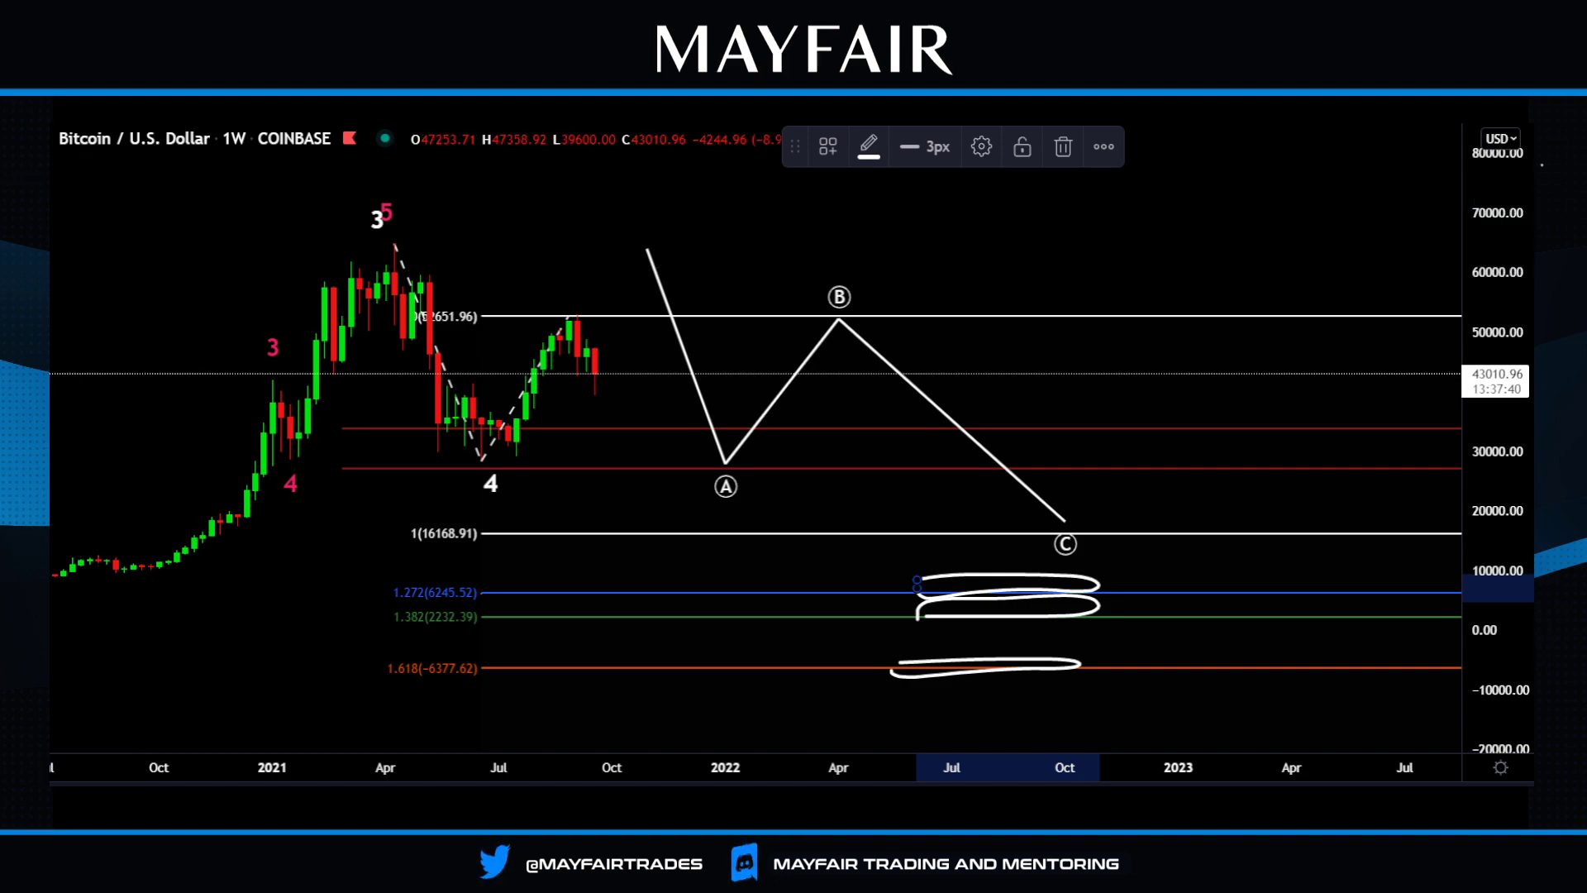
Move point C of the projected ABC wave back to about mid-July 2022, just above the 1 extension level.
click(1065, 523)
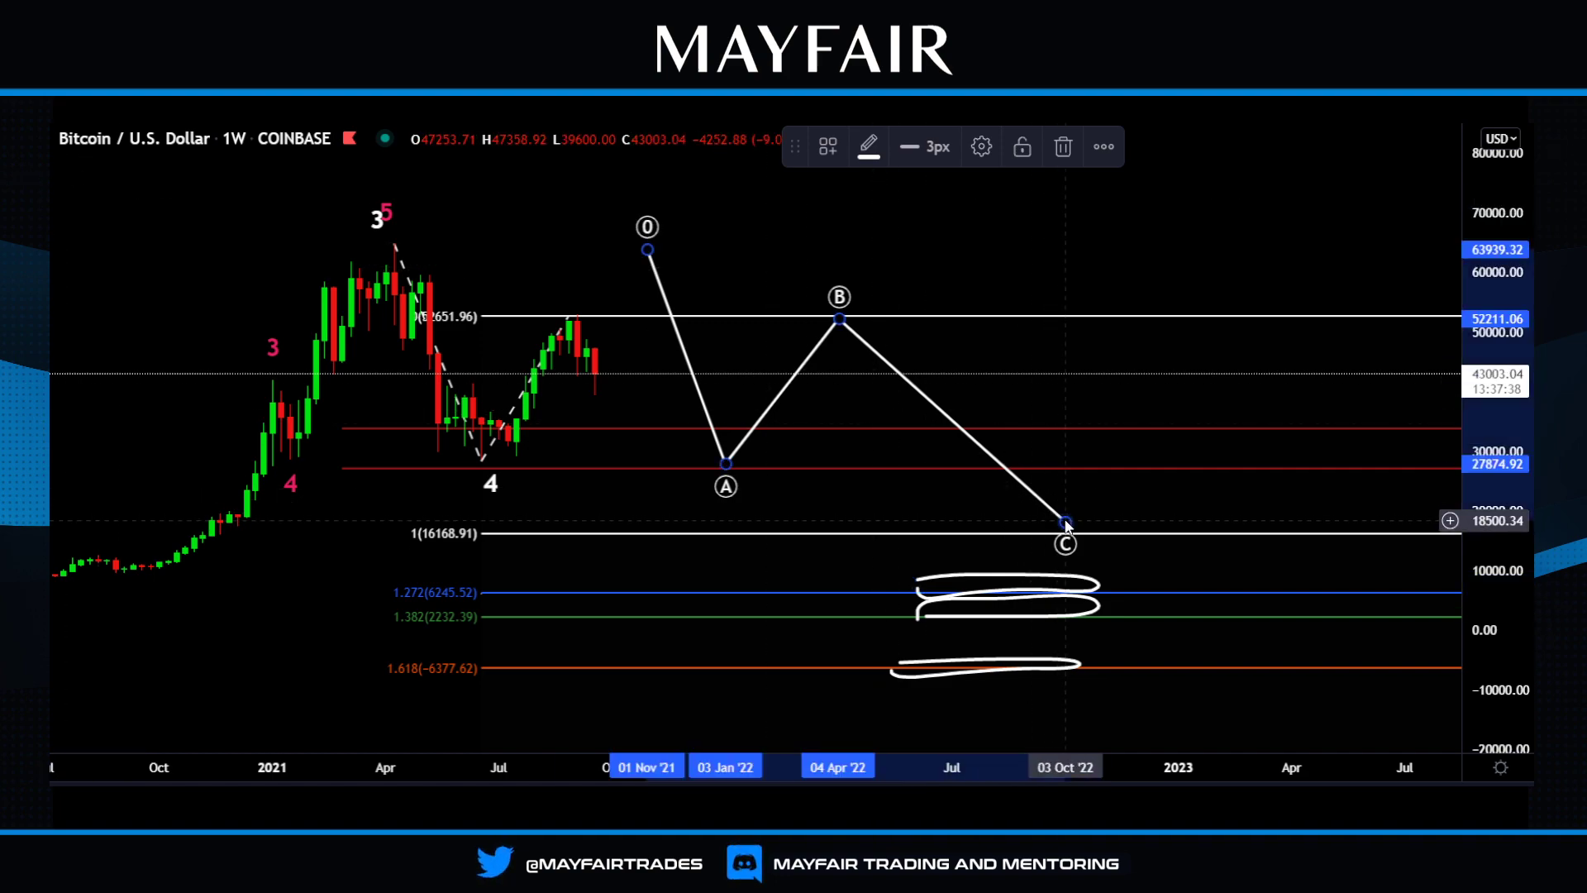
drag(1065, 522, 974, 531)
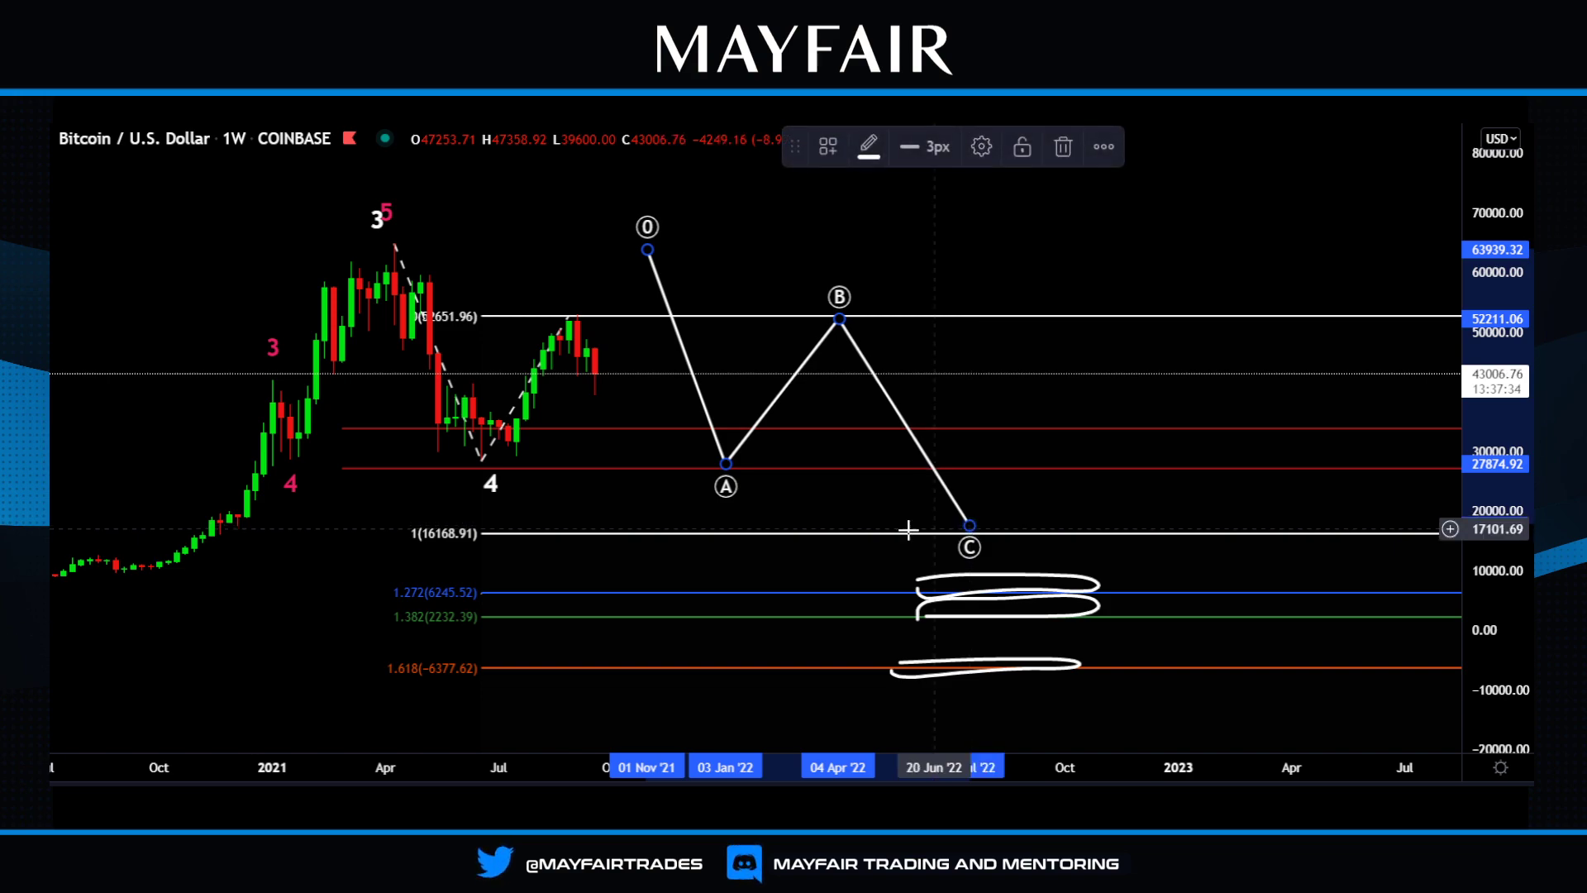
Move the projected ABC wave to start at the April 2021 high and place its point C on the 1 extension level around December 2021.
mouse_move(682, 348)
mouse_down()
mouse_move(586, 328)
mouse_move(401, 350)
mouse_up()
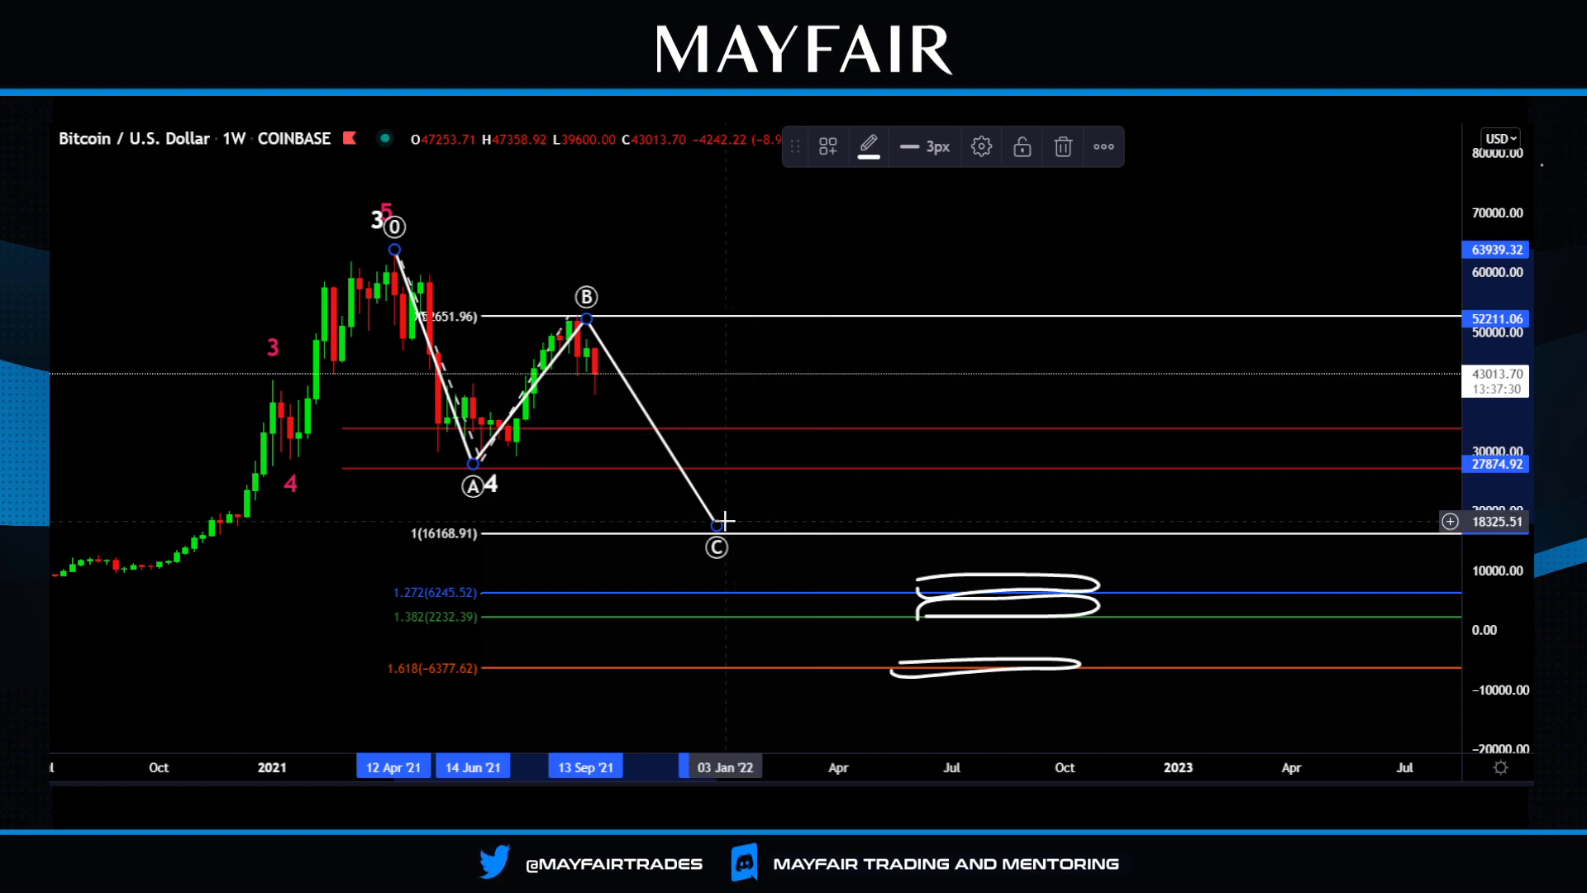
drag(717, 526, 711, 536)
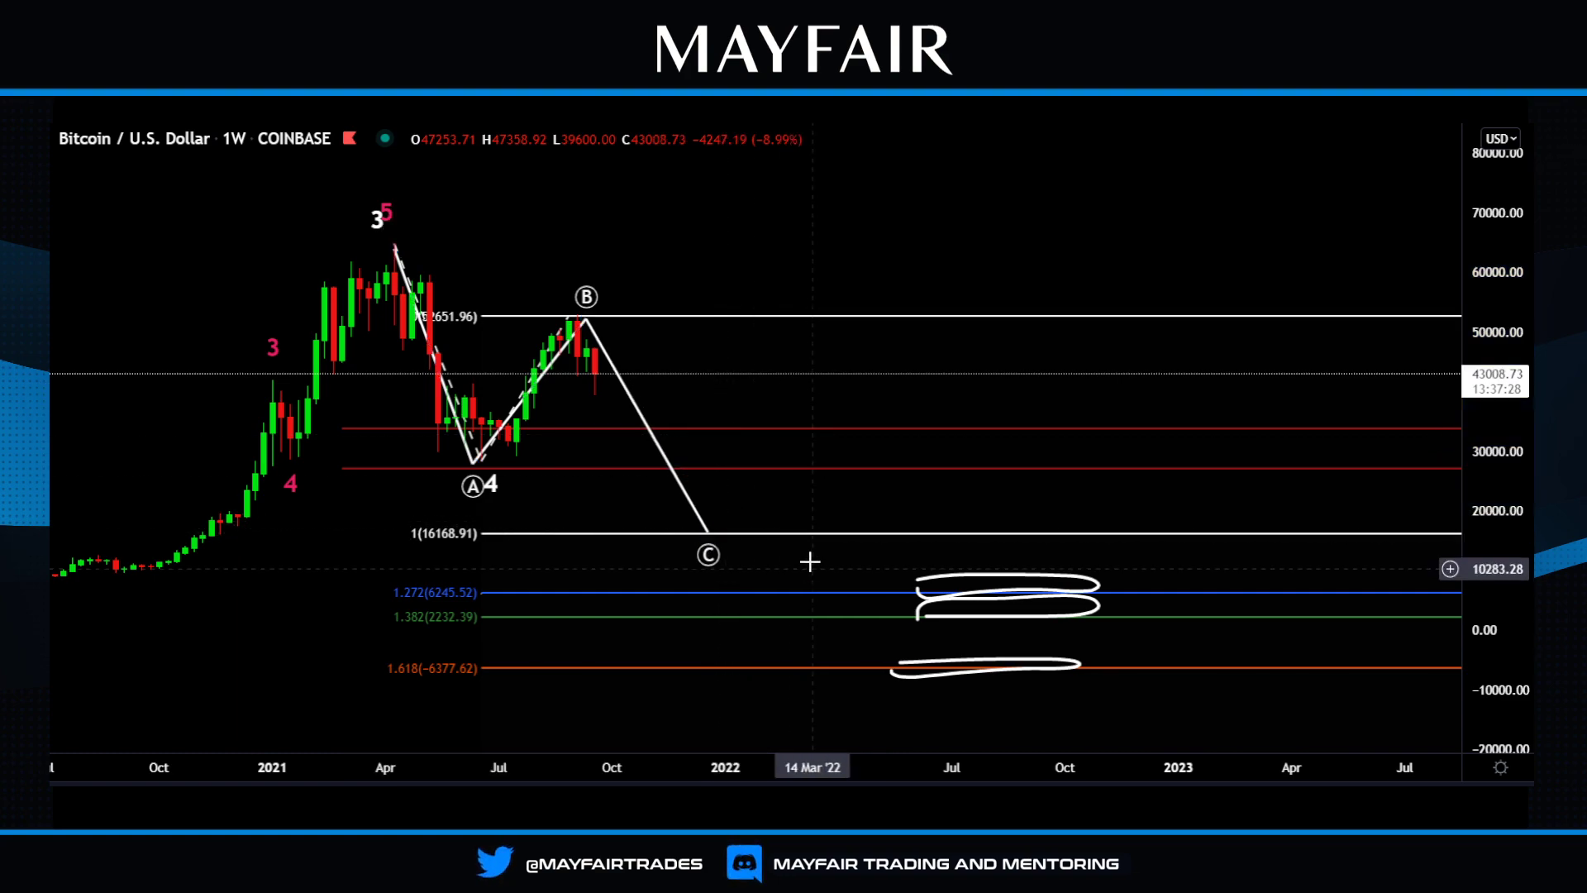
Delete the Trend-Based Fib Extension and the three white brush circles around its levels.
click(779, 534)
key(Delete)
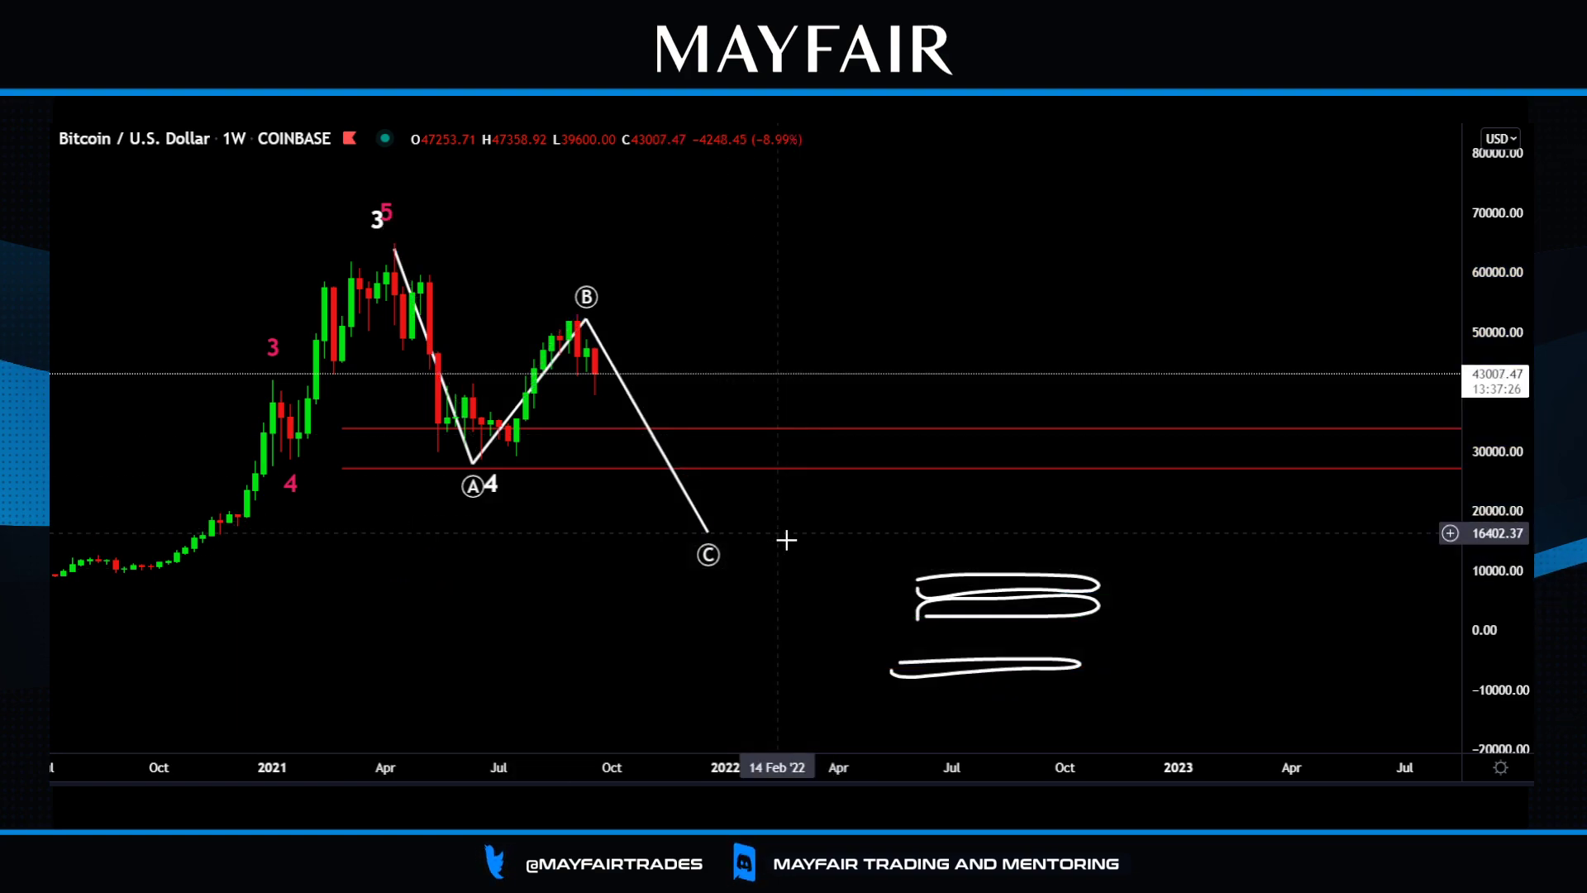
click(964, 577)
key(Delete)
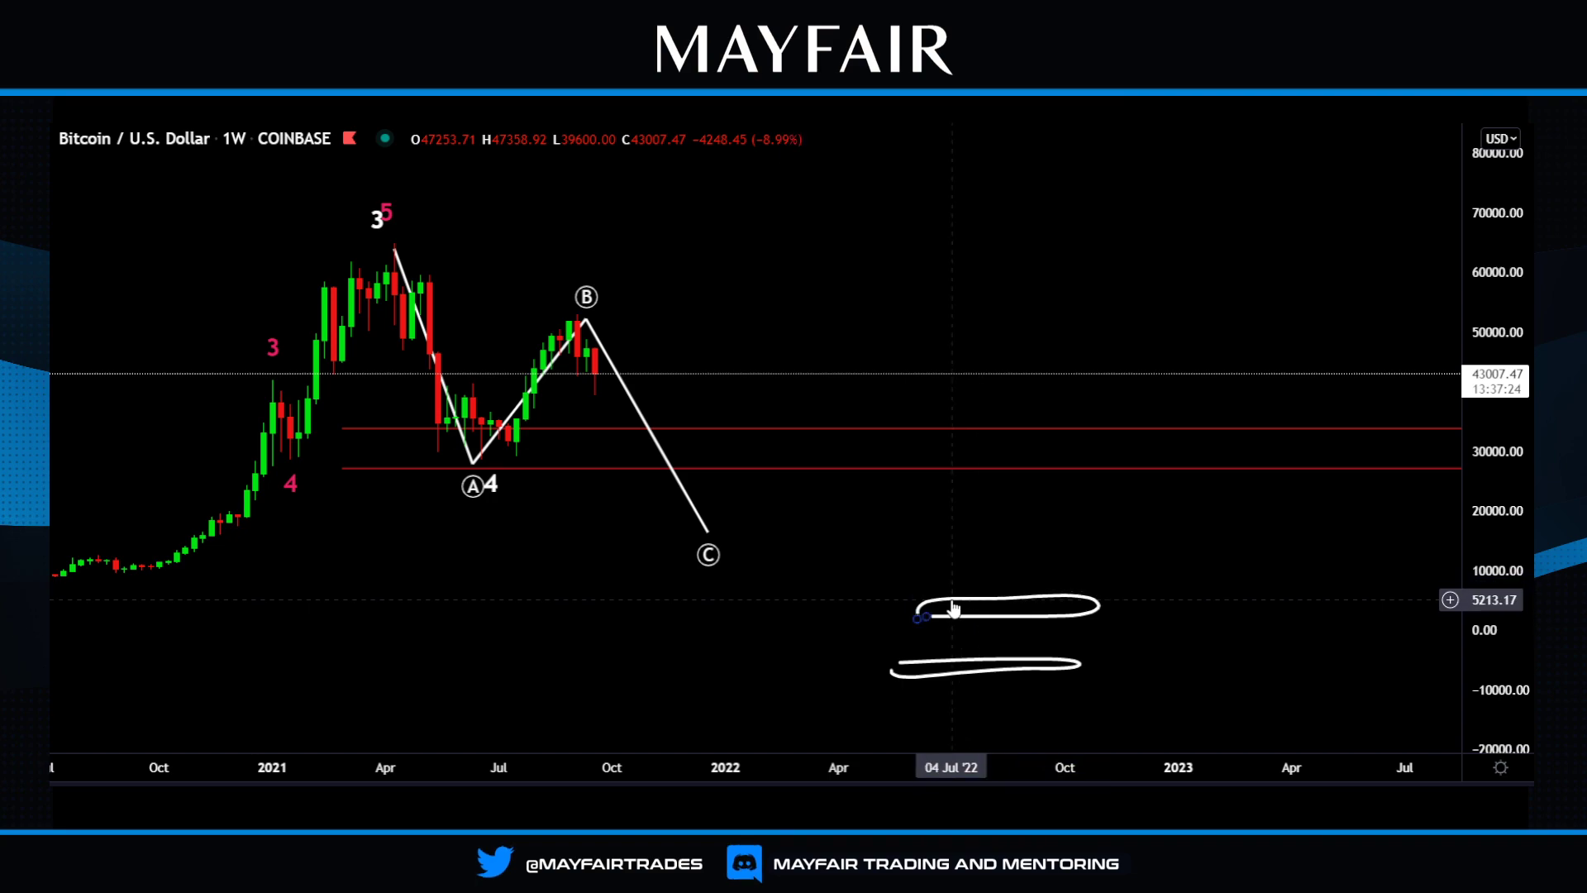
click(950, 609)
key(Delete)
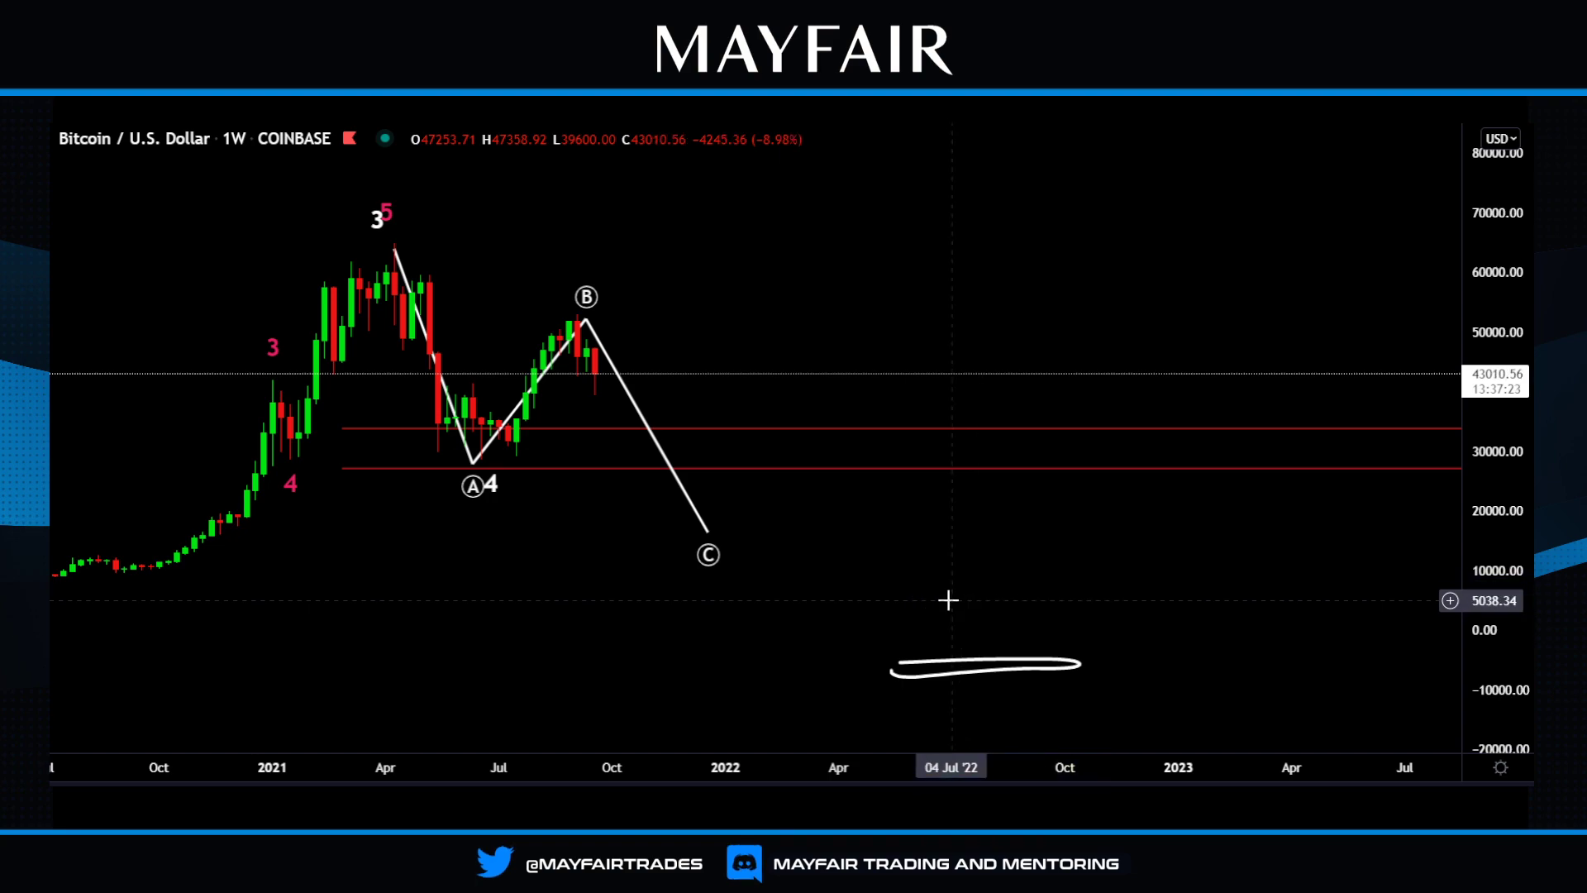
click(909, 667)
key(Delete)
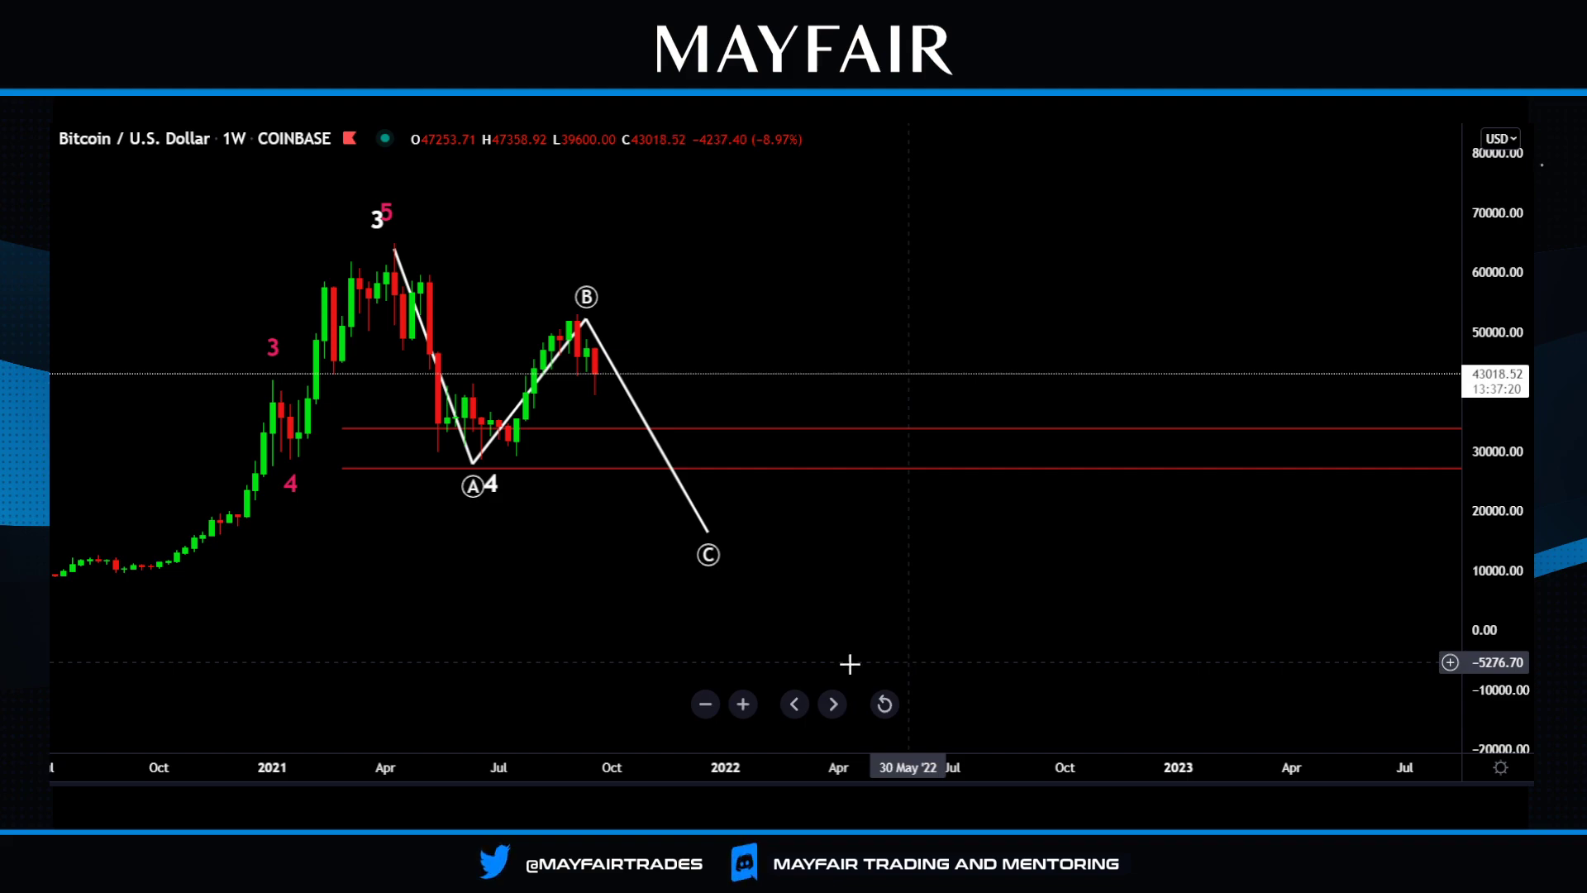
Brush a white question mark beside point C and circle the wave 3 and 5 labels at the April 2021 peak.
click(705, 704)
click(705, 703)
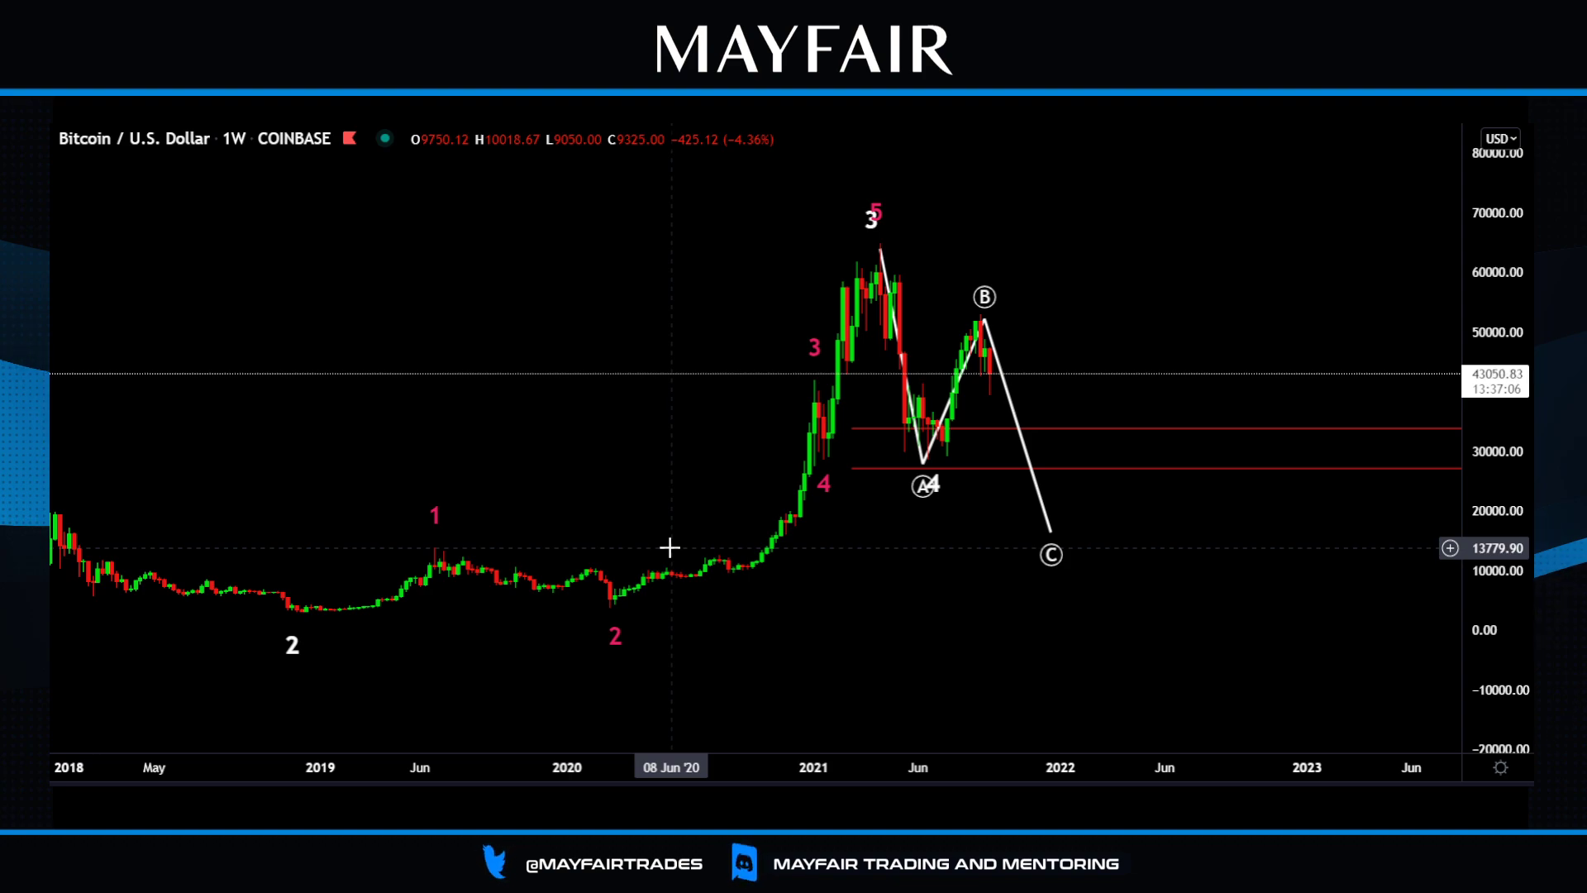
click(701, 707)
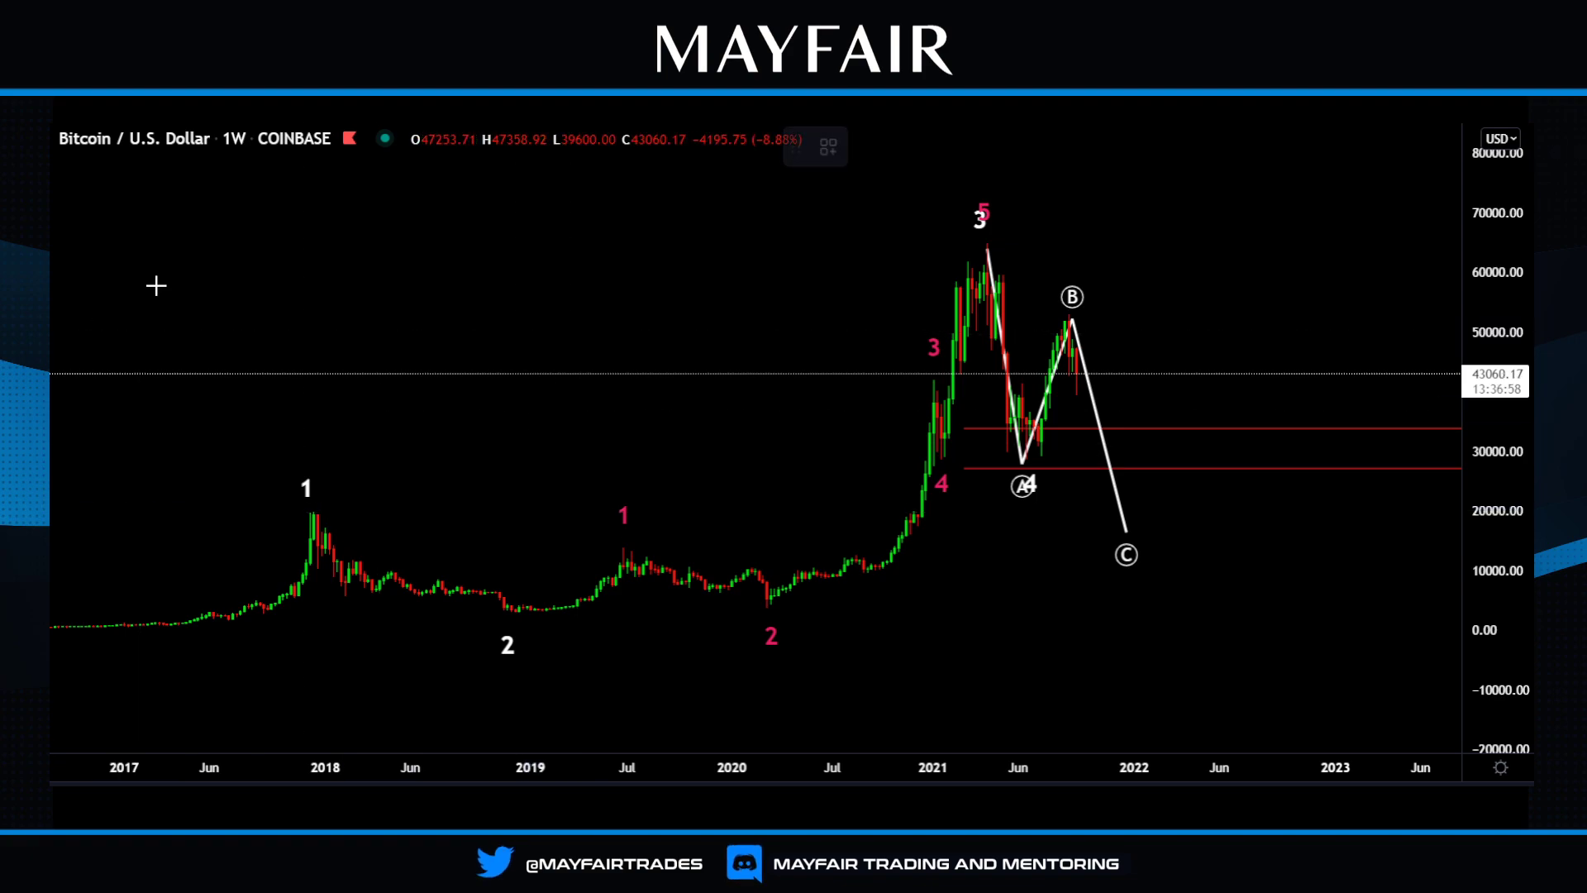
mouse_move(1158, 516)
mouse_down()
mouse_move(1212, 471)
mouse_move(1179, 541)
mouse_move(1197, 595)
mouse_move(1176, 587)
mouse_up()
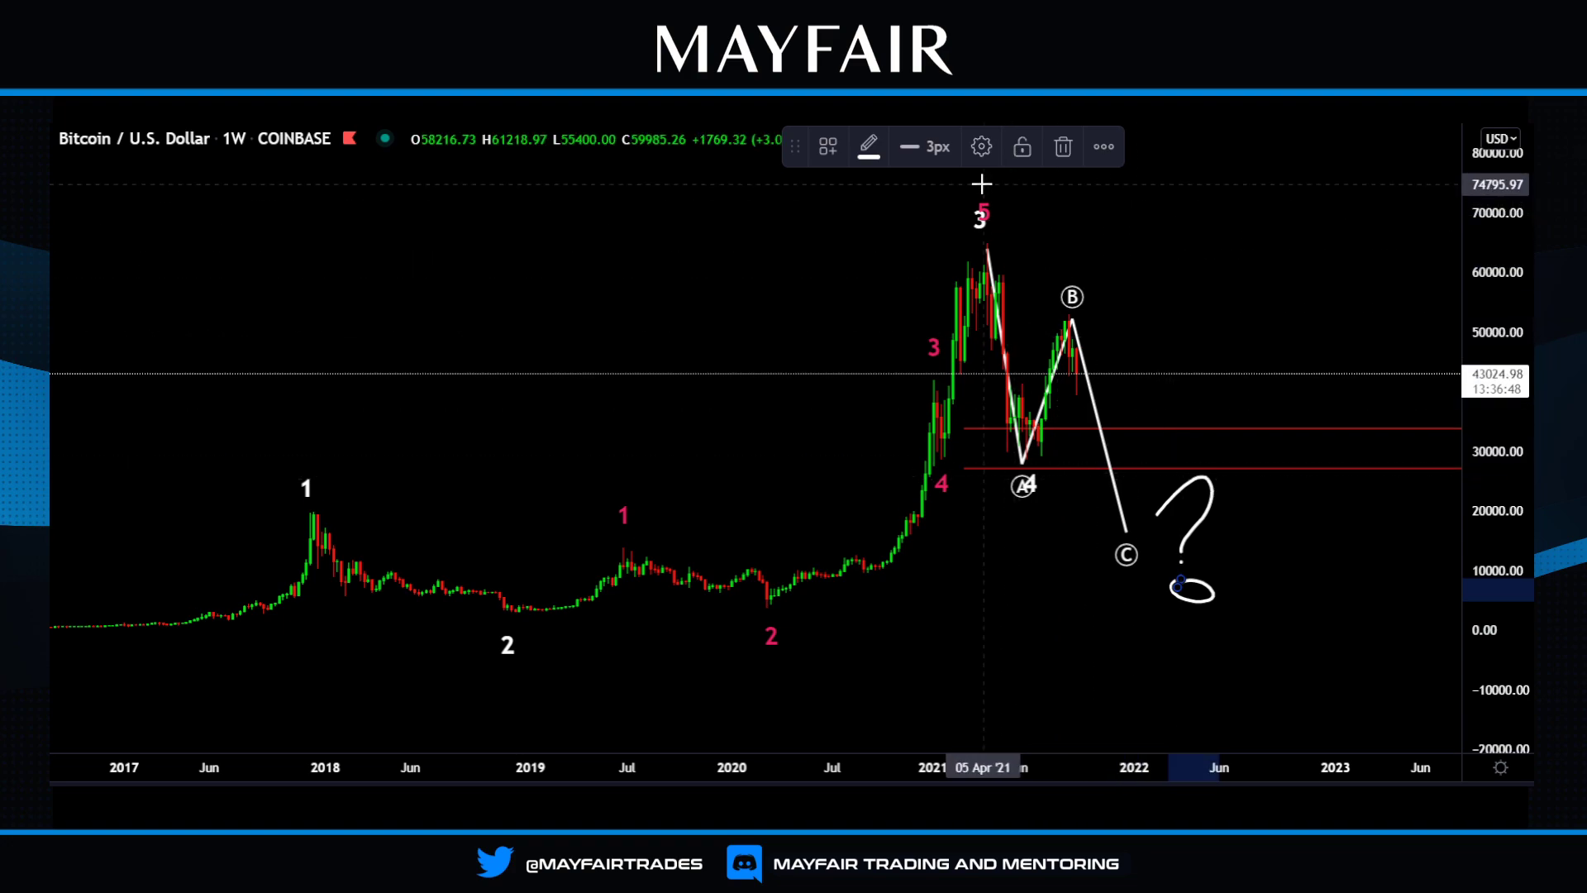
mouse_move(980, 185)
mouse_down()
mouse_move(949, 233)
mouse_move(1010, 240)
mouse_move(1019, 201)
mouse_move(985, 181)
mouse_up()
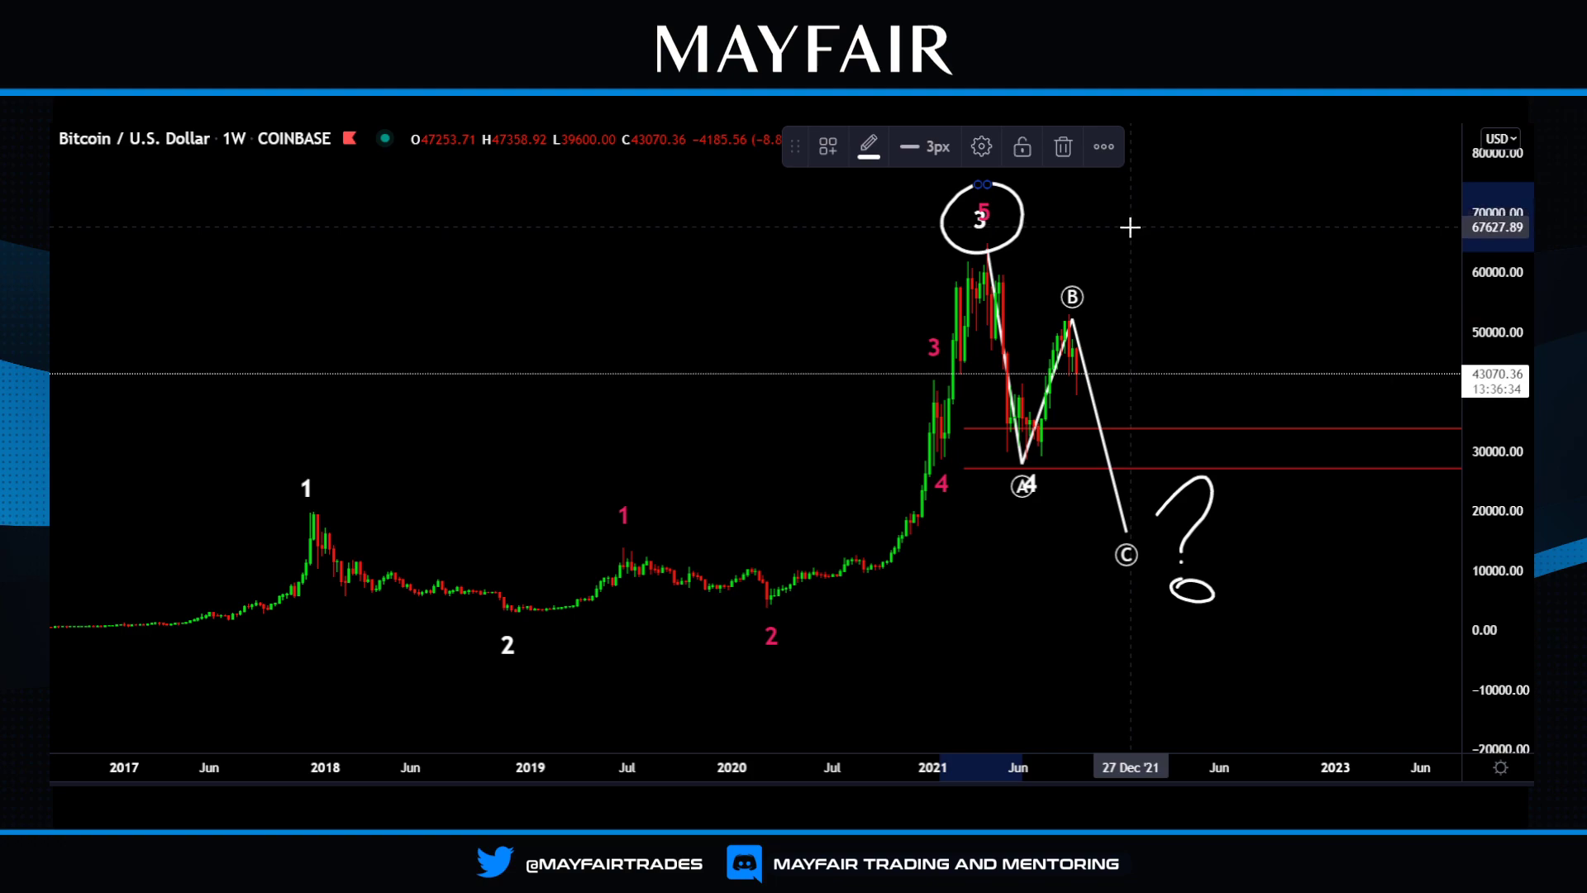
Brush boxes near 70,000 and around the red support lines in 2022, with paths from the current price to each, and write "3m".
mouse_move(1129, 242)
mouse_down()
mouse_move(1240, 240)
mouse_move(1240, 186)
mouse_move(1128, 198)
mouse_move(1131, 245)
mouse_up()
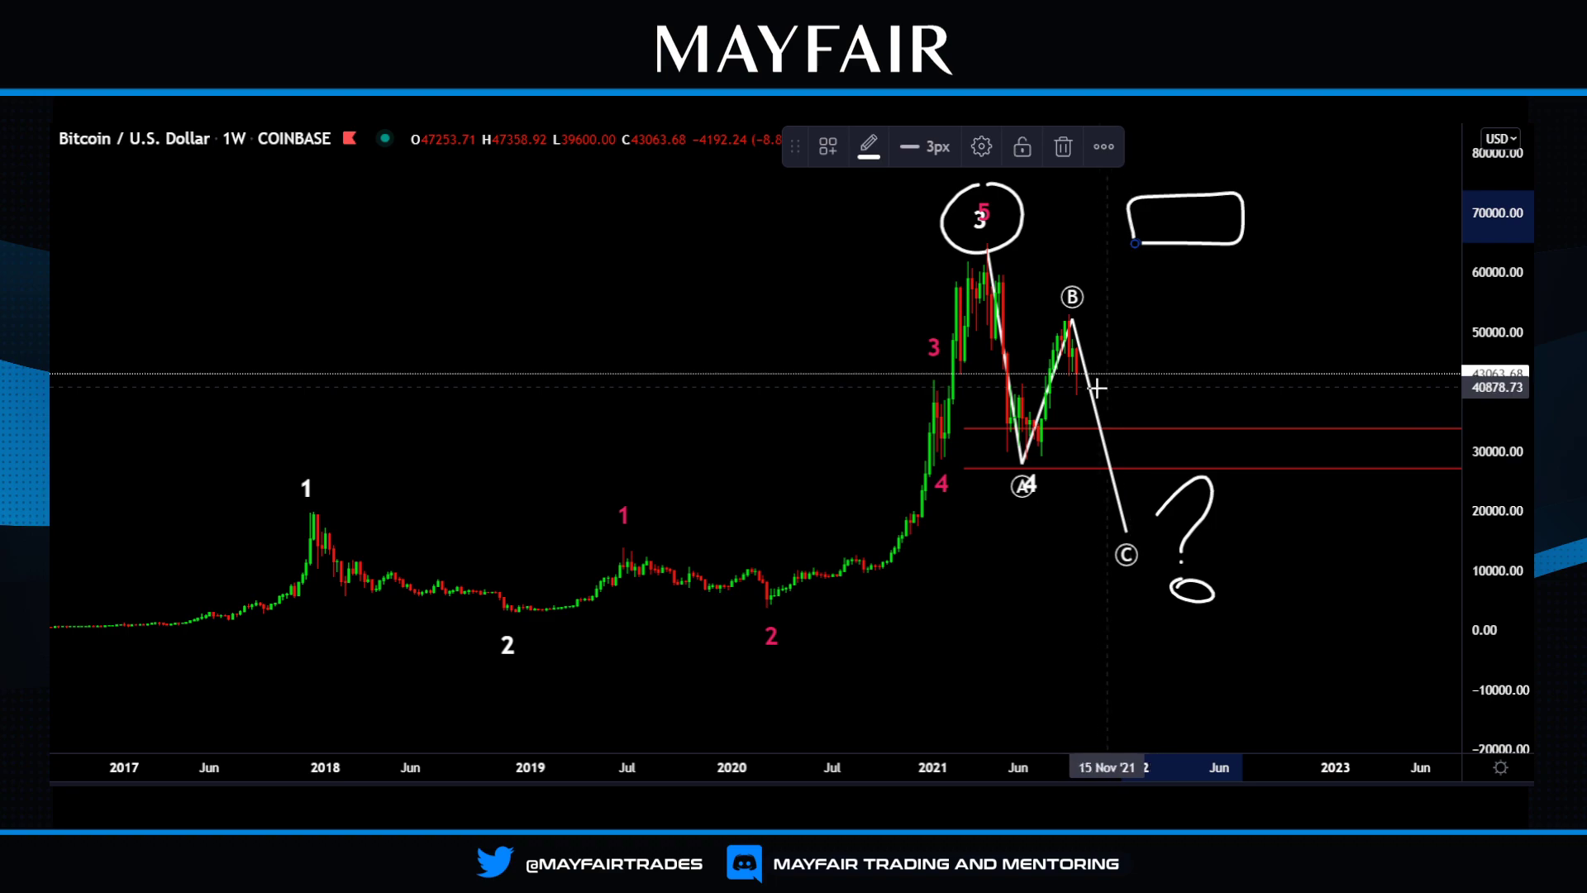
mouse_move(1079, 370)
mouse_down()
mouse_move(1085, 403)
mouse_move(1139, 447)
mouse_move(1144, 428)
mouse_move(1187, 473)
mouse_move(1089, 476)
mouse_move(1078, 441)
mouse_up()
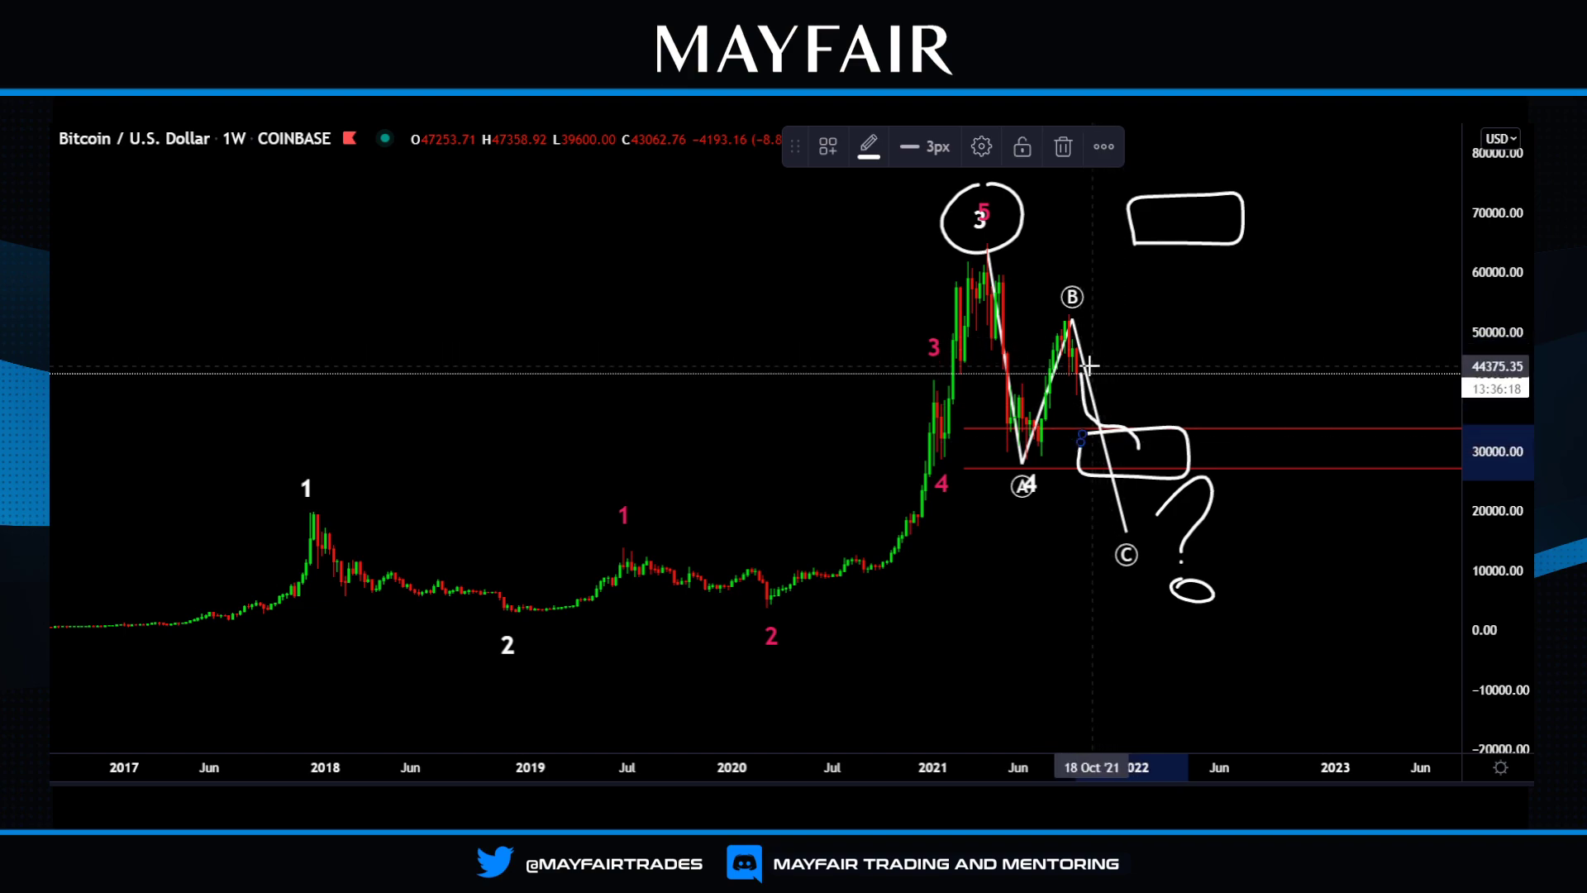
drag(1088, 365, 1167, 224)
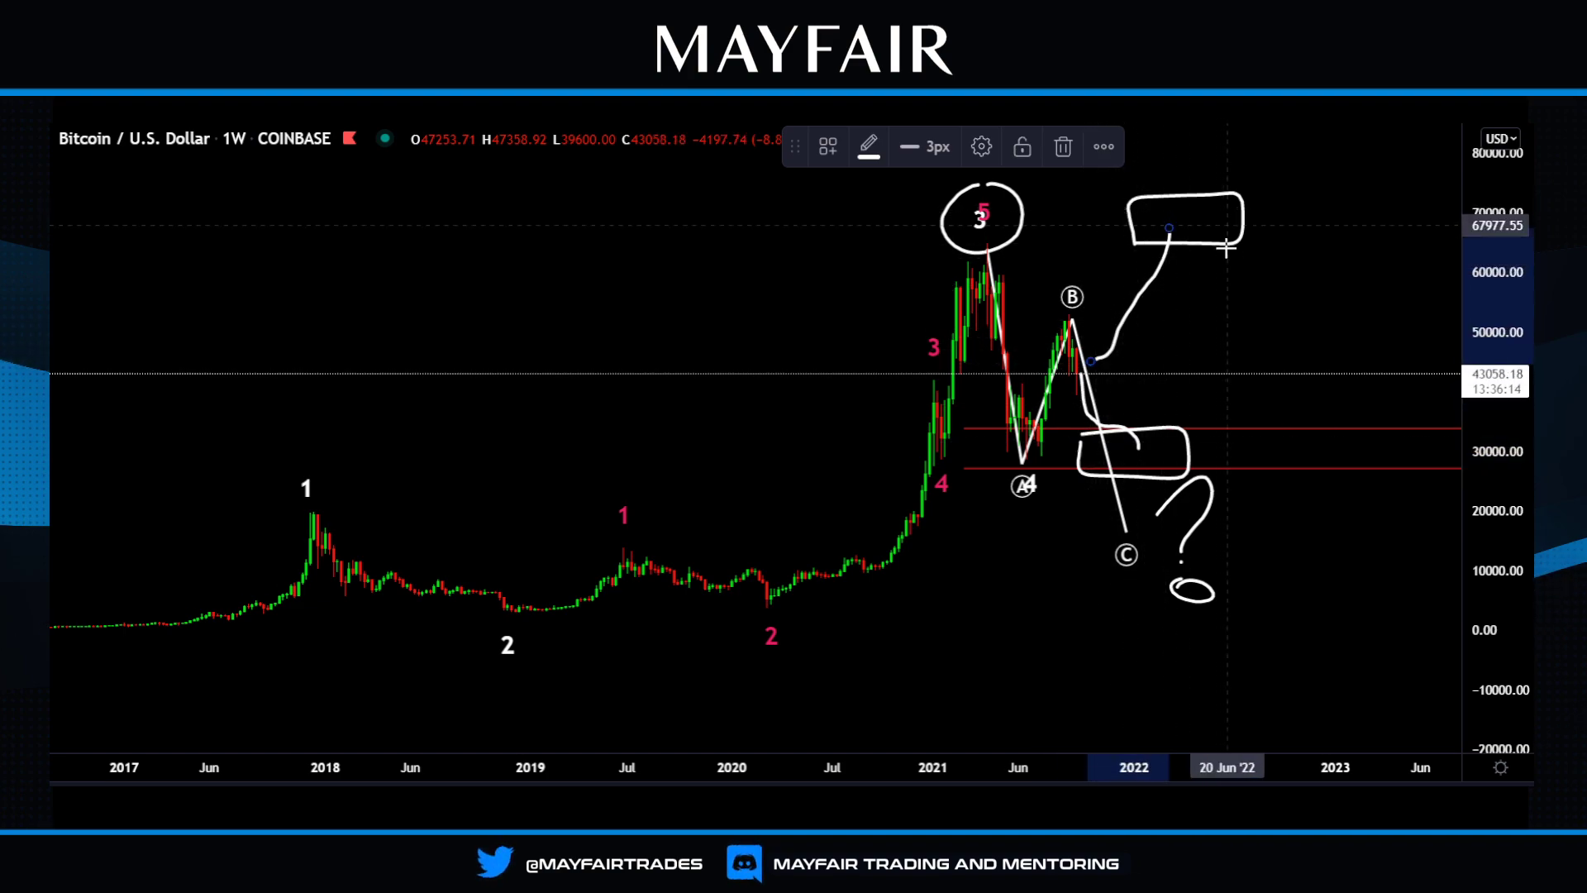
mouse_move(1261, 188)
mouse_down()
mouse_move(1276, 166)
mouse_move(1321, 203)
mouse_move(1262, 234)
mouse_move(1325, 207)
mouse_move(1343, 176)
mouse_move(1362, 233)
mouse_up()
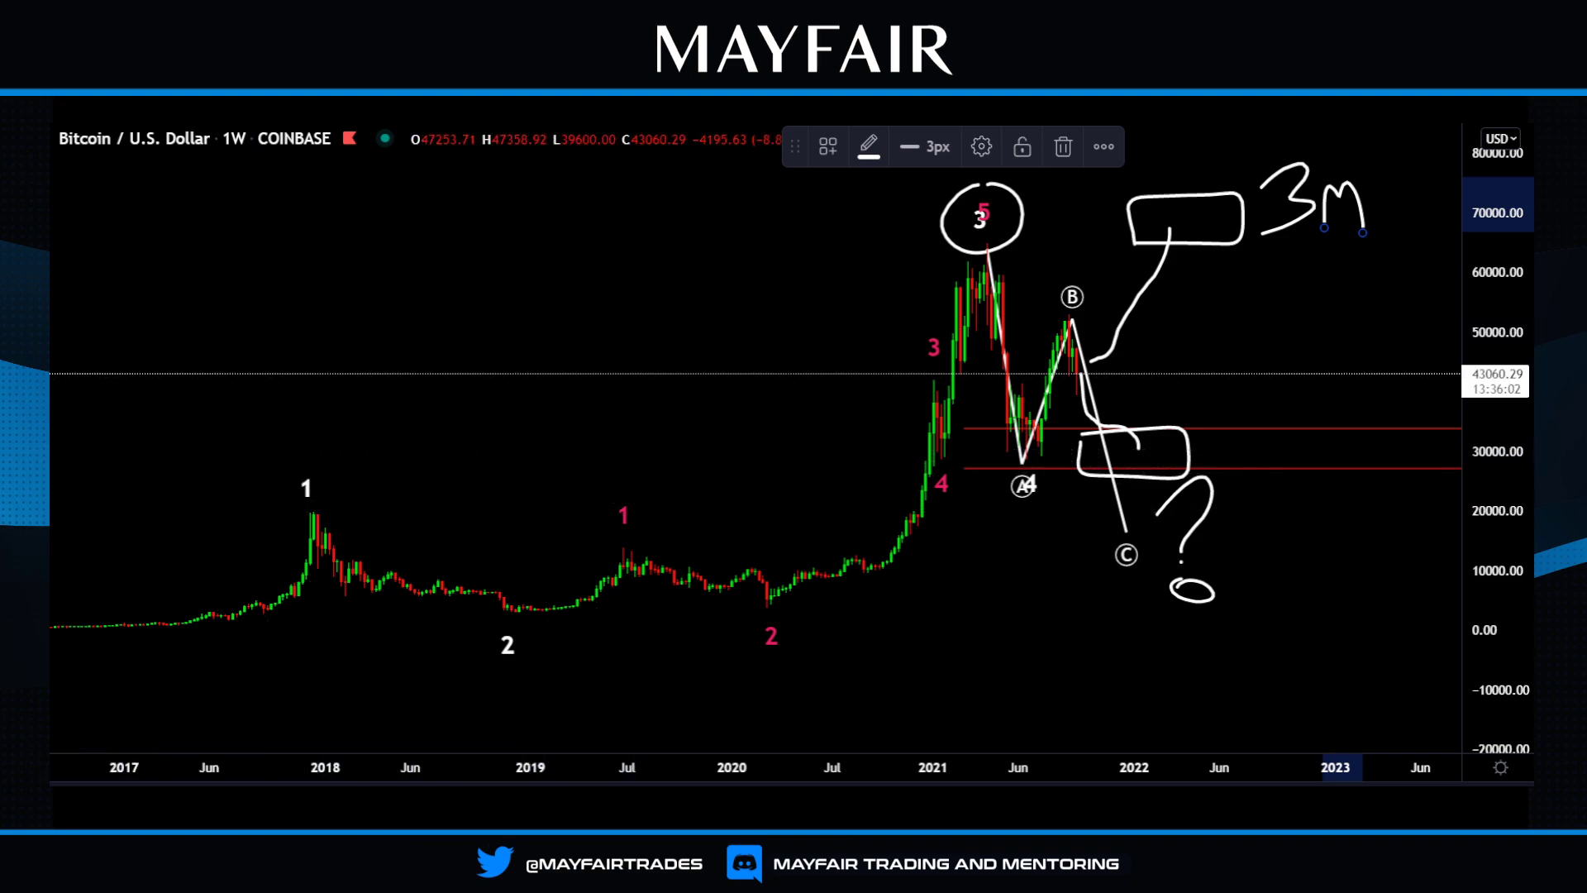
Draw a dotted horizontal ray from the December 2017 high at 19898.99.
click(124, 472)
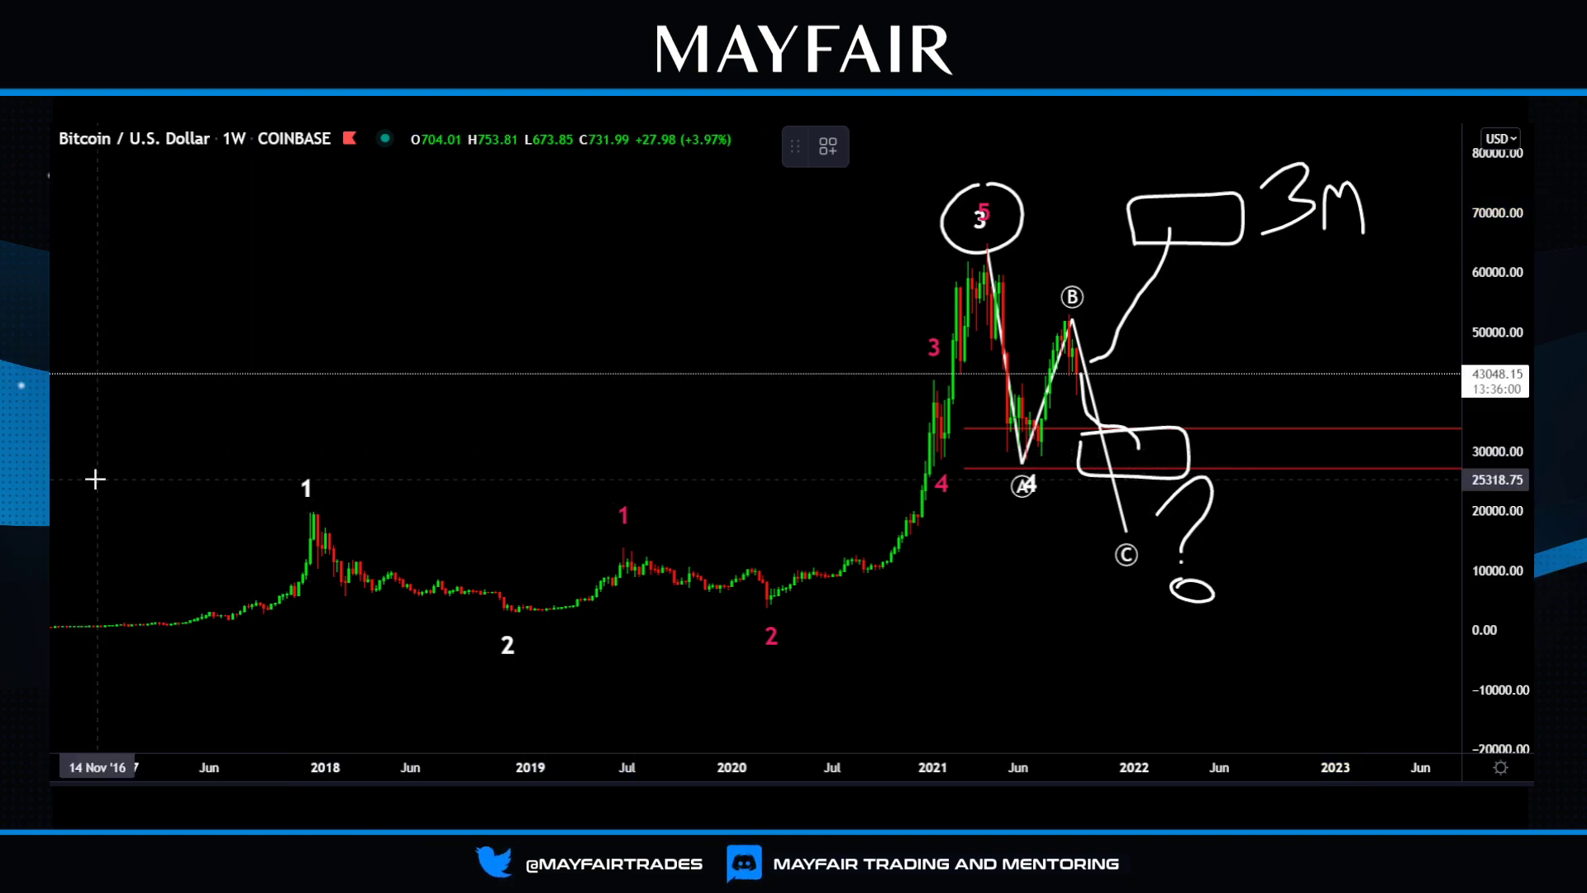
click(313, 512)
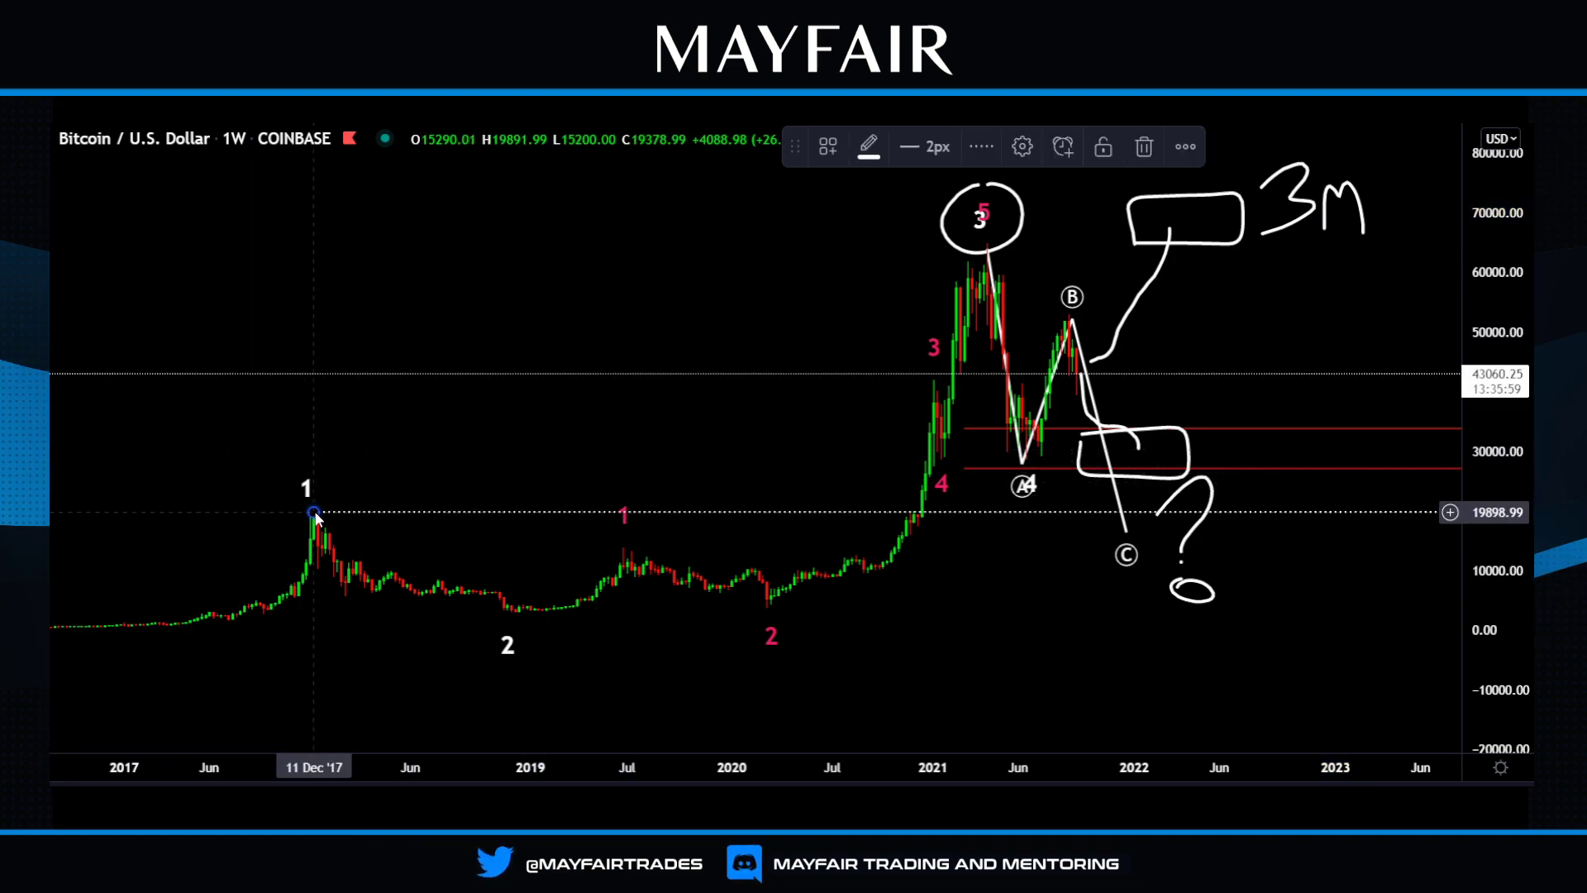
click(1025, 675)
drag(1319, 618, 1223, 598)
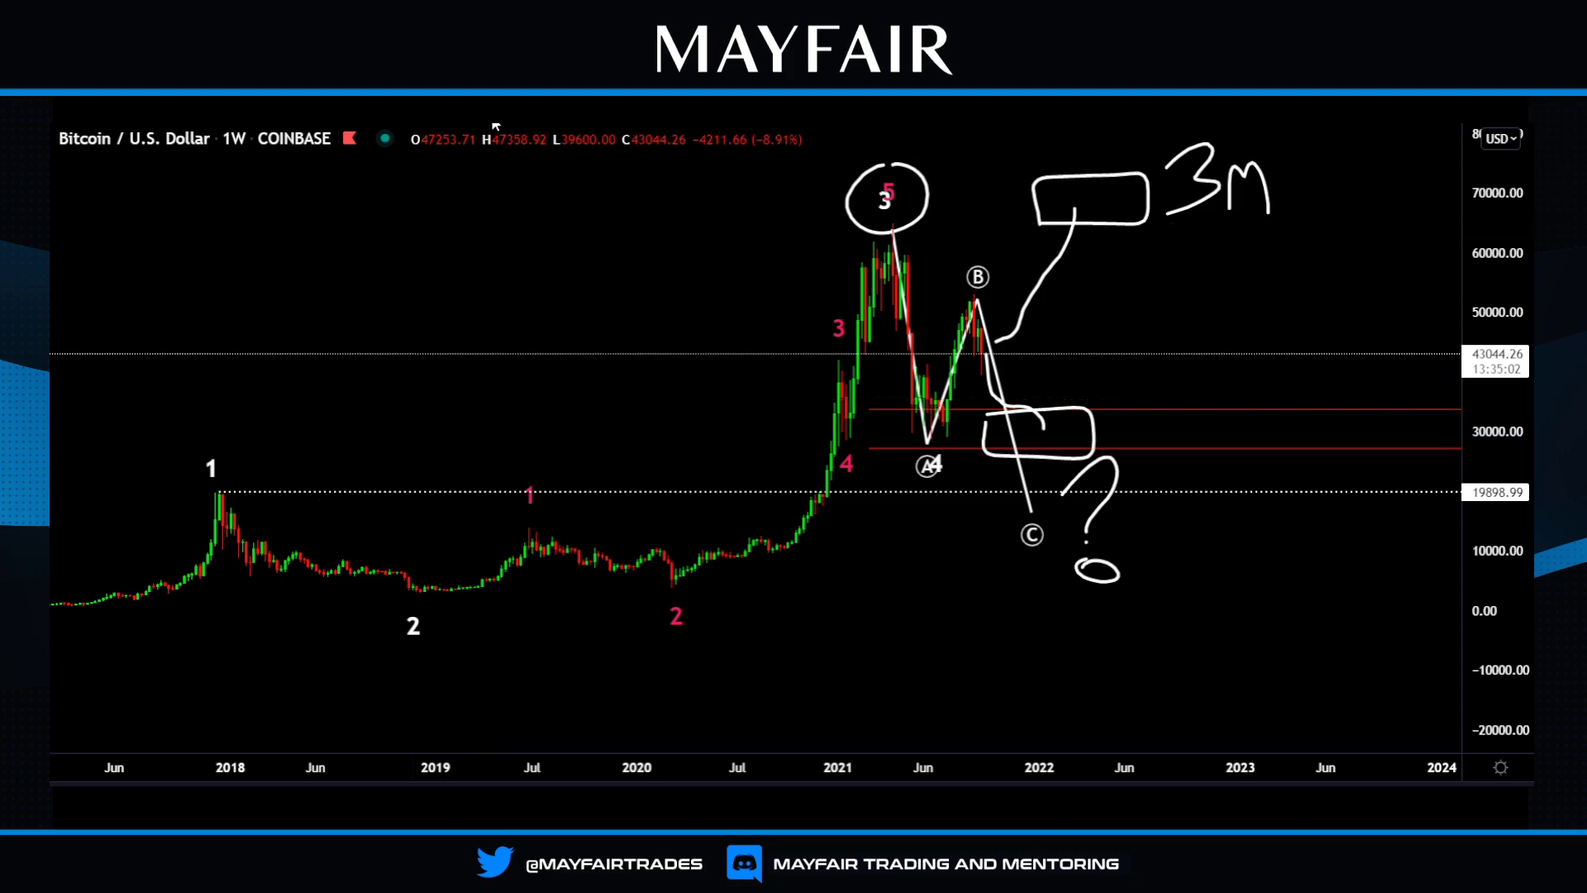
Add the Mayfair Volume Stochastic and Mayfair Weis Wave Basic indicators to the chart.
key(slash)
text(stoch)
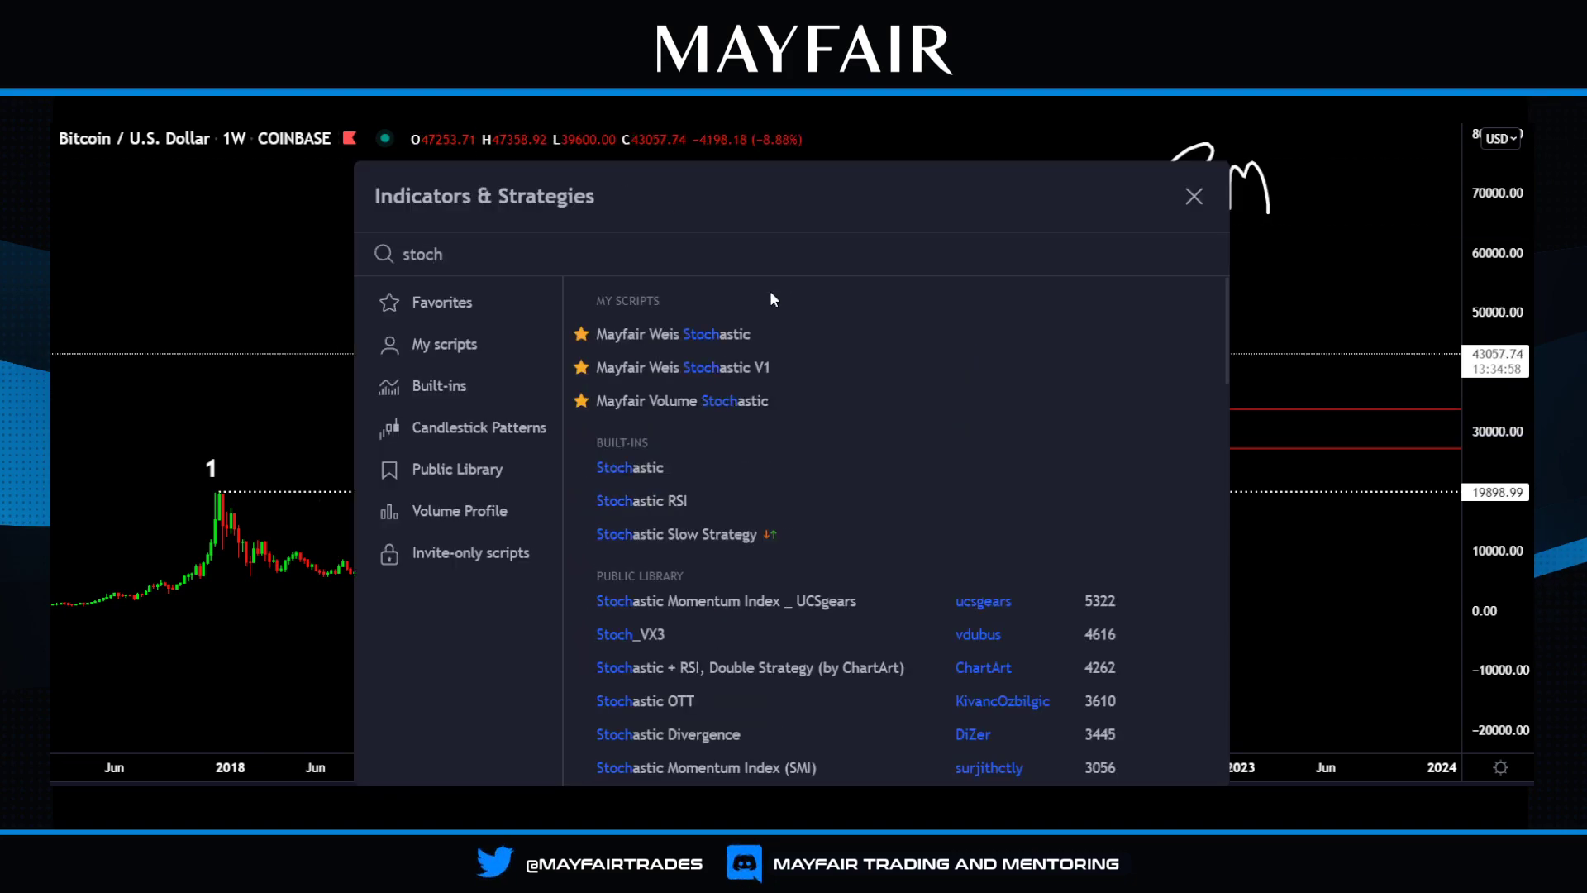
click(711, 409)
text(weis)
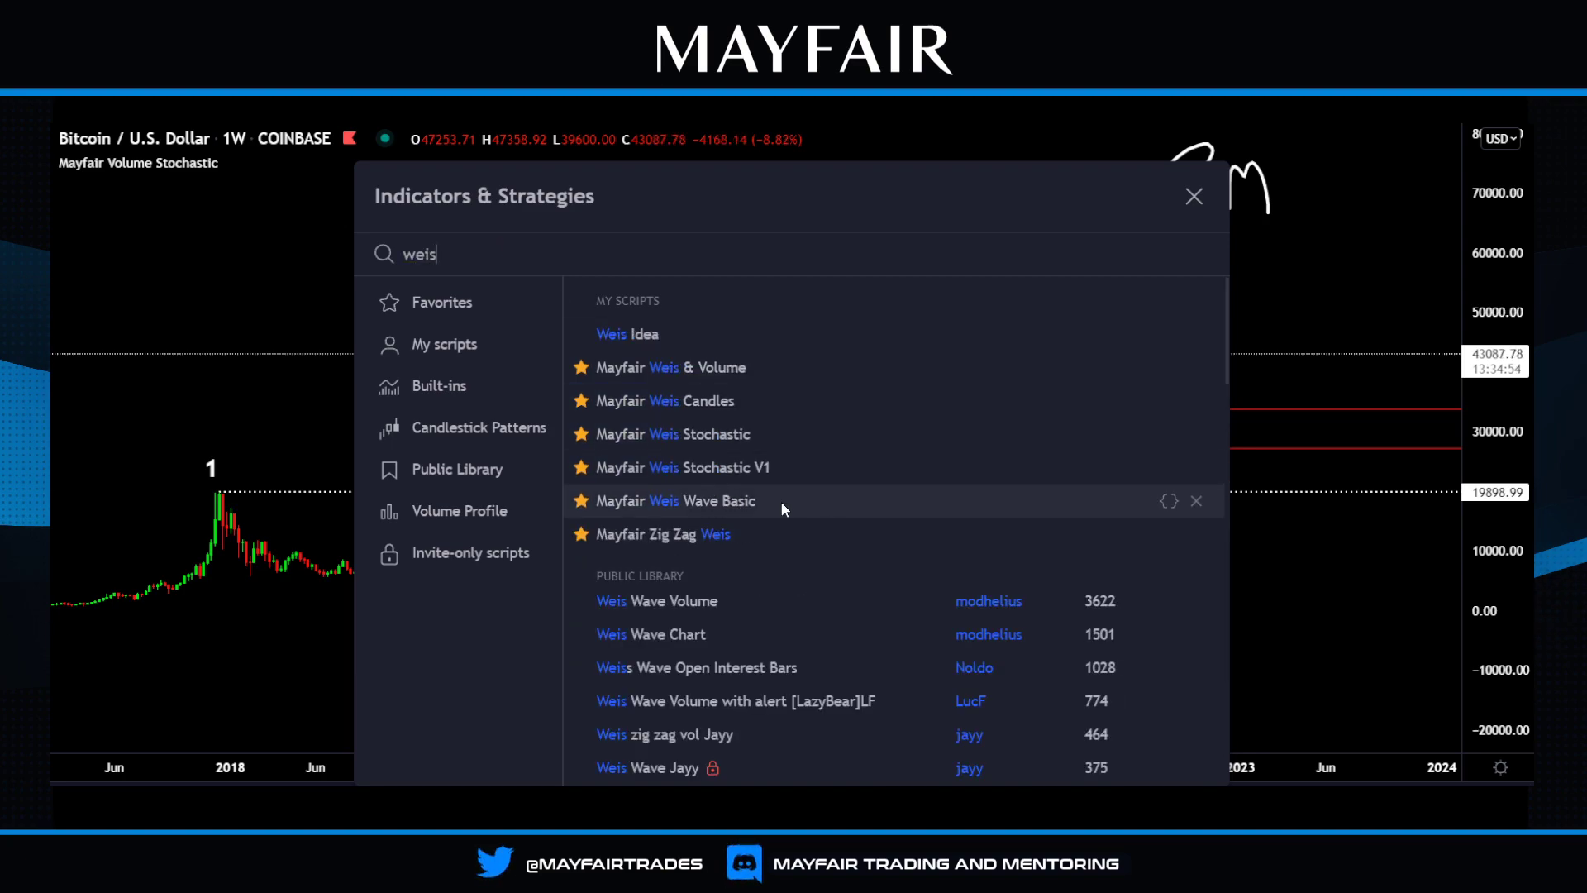
click(781, 501)
click(1195, 199)
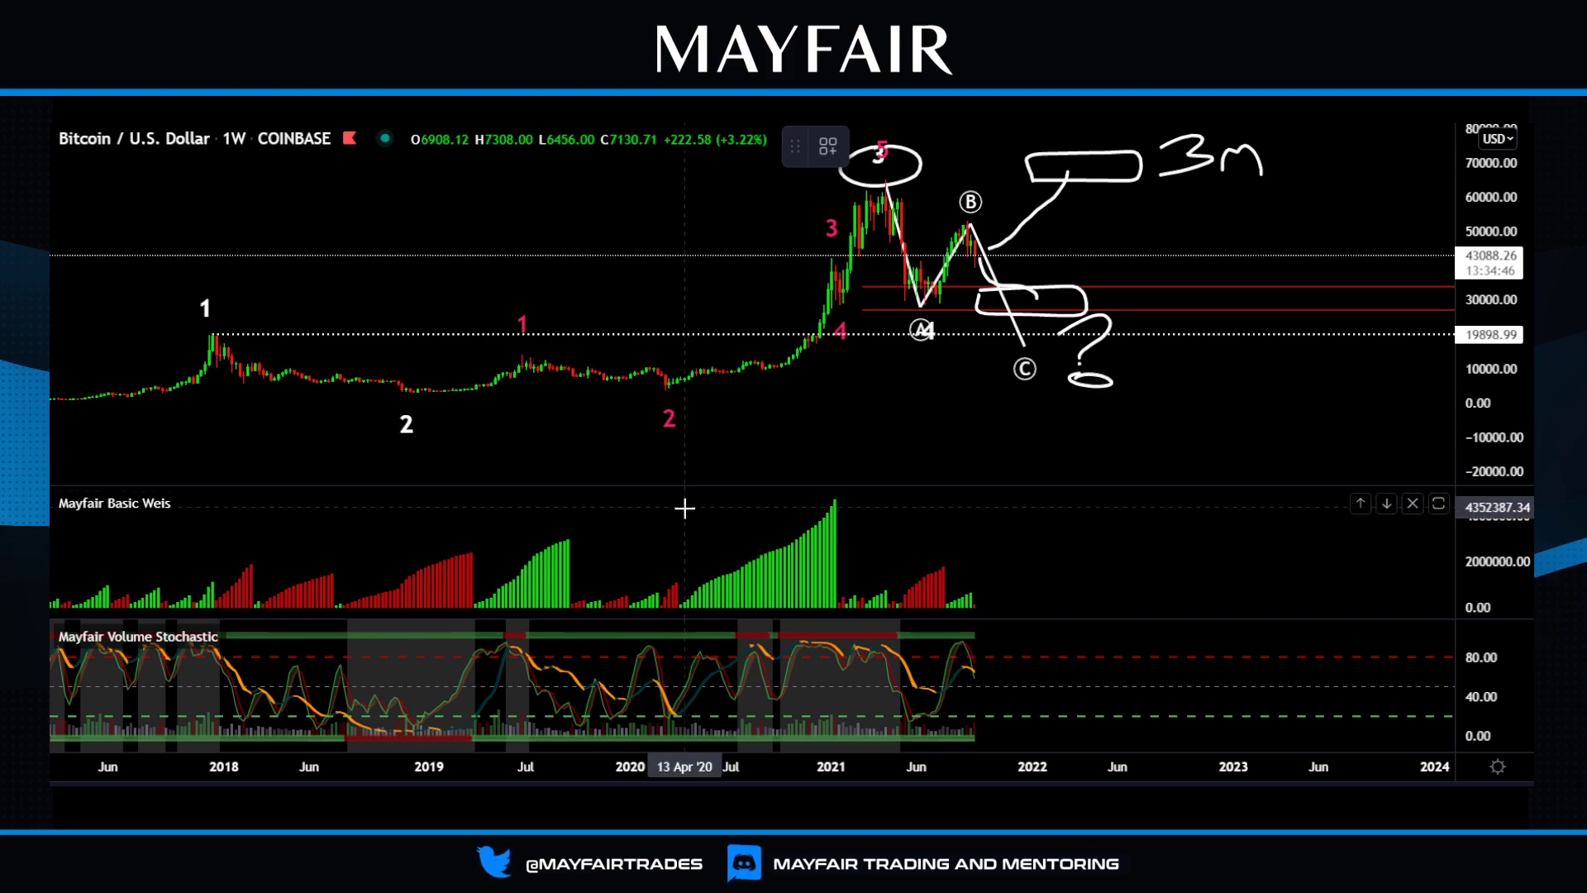
Brush a box marked 3 around the largest green Weis wave, box the 2021 waves, add a rising line and circle the latest green bars.
mouse_move(684, 518)
mouse_down()
mouse_move(683, 556)
mouse_move(826, 589)
mouse_move(850, 524)
mouse_move(695, 500)
mouse_move(797, 538)
mouse_move(760, 564)
mouse_up()
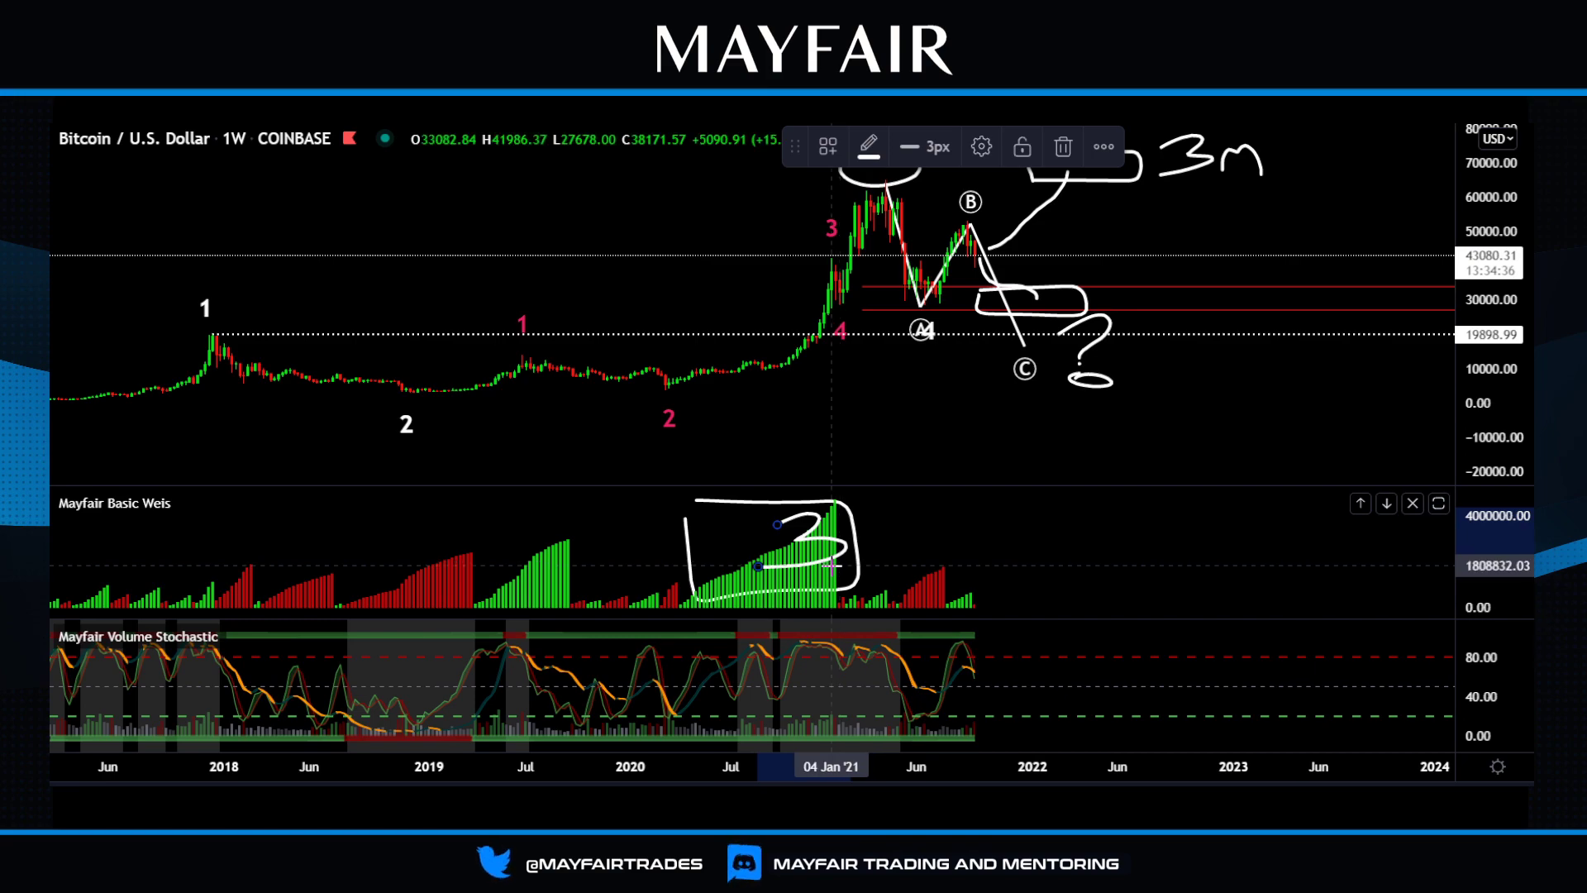
mouse_move(862, 565)
mouse_down()
mouse_move(963, 560)
mouse_move(975, 604)
mouse_move(850, 609)
mouse_move(837, 563)
mouse_up()
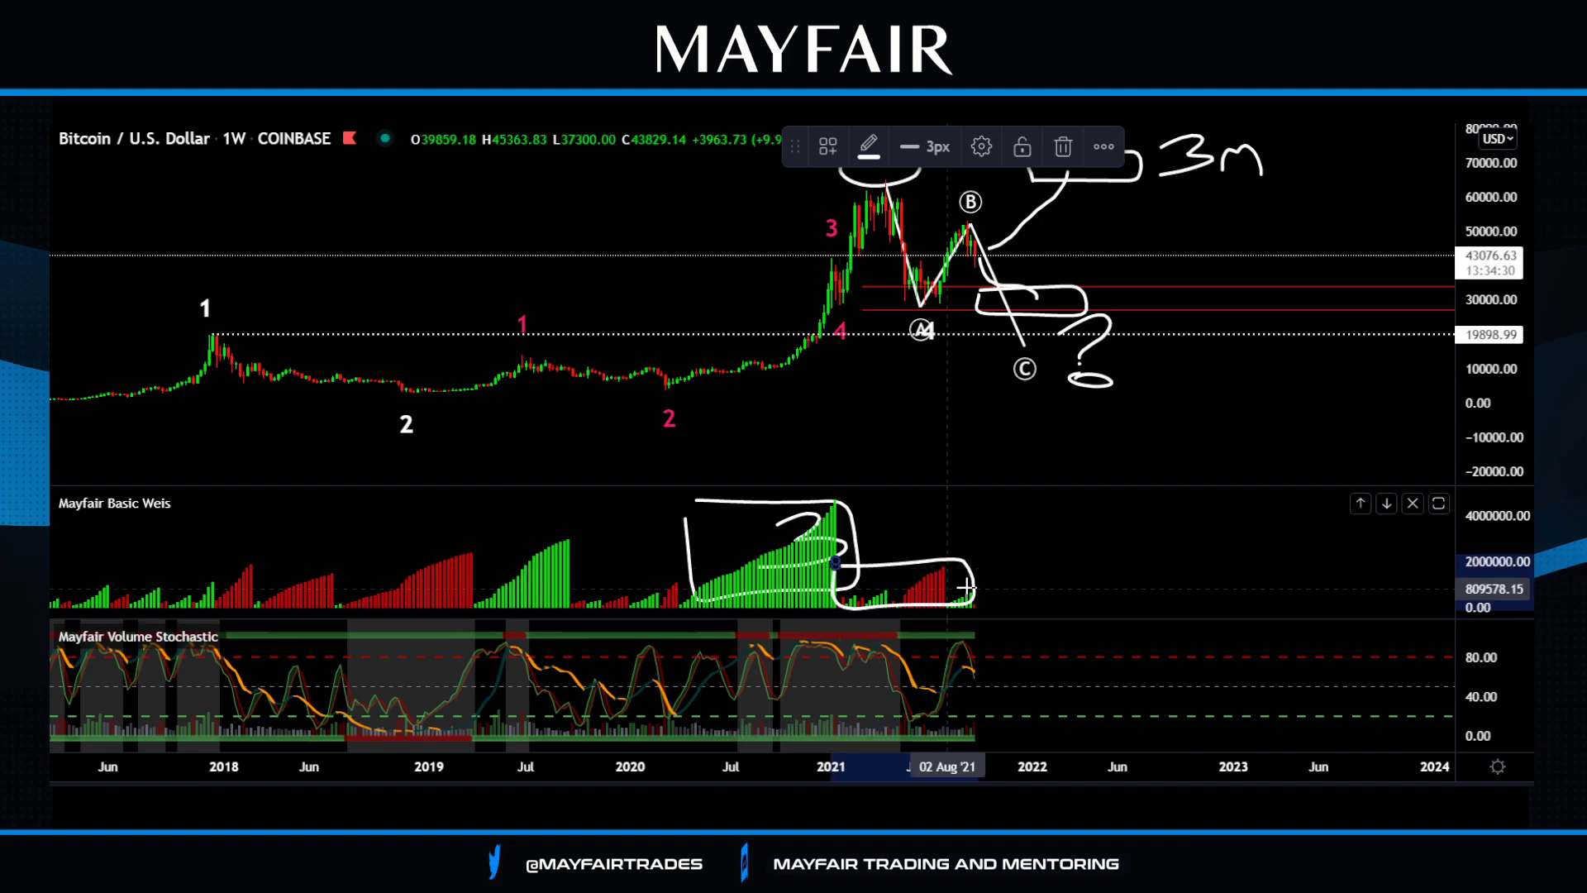
drag(981, 595, 1039, 486)
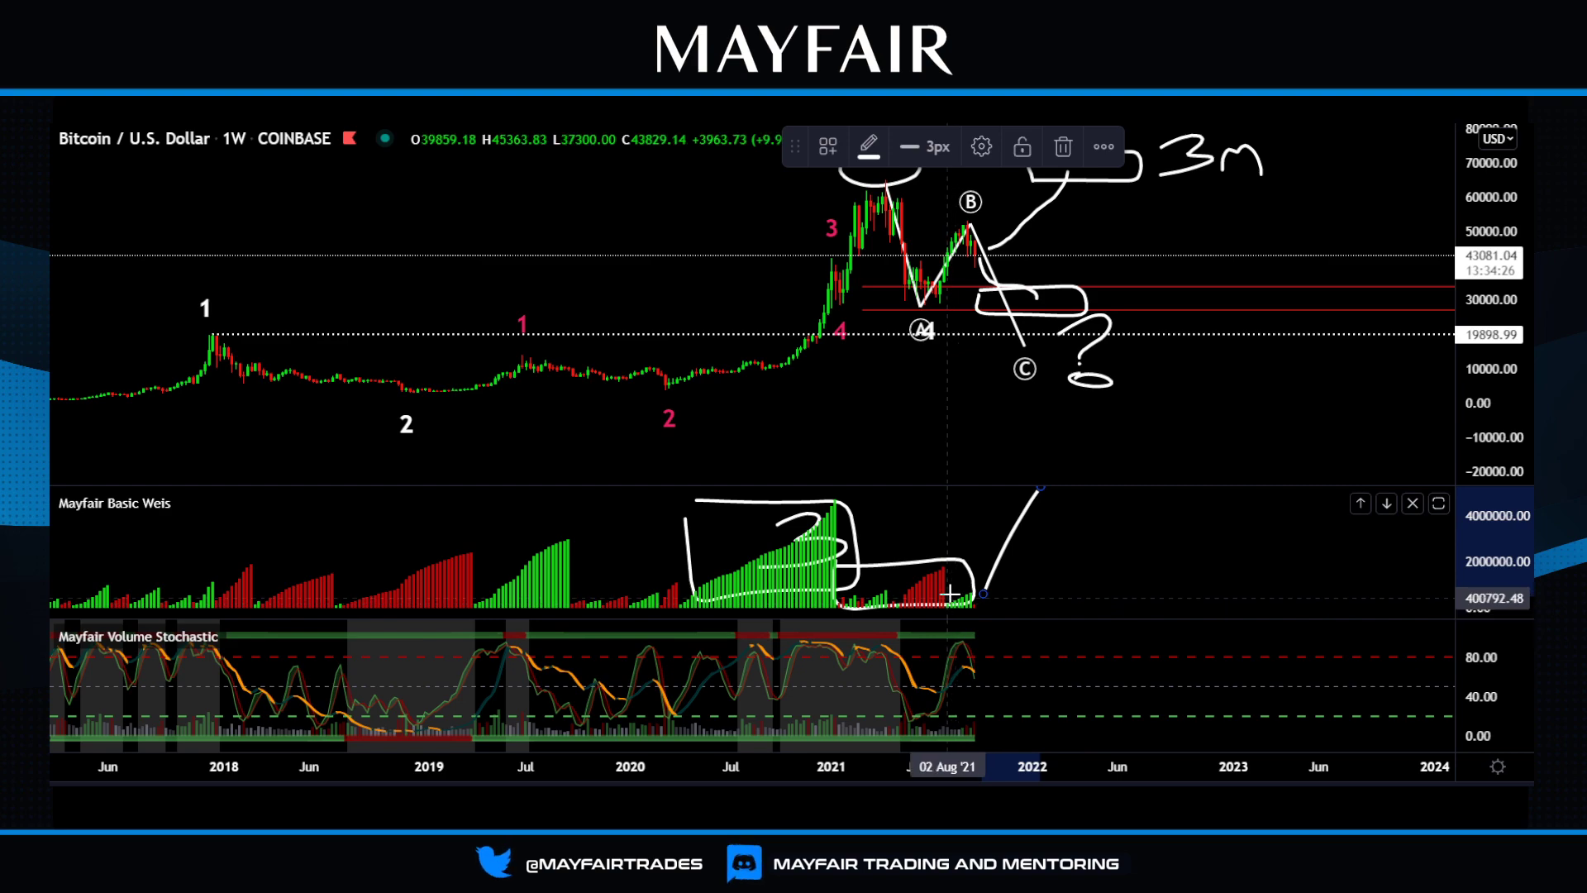
drag(943, 601, 971, 590)
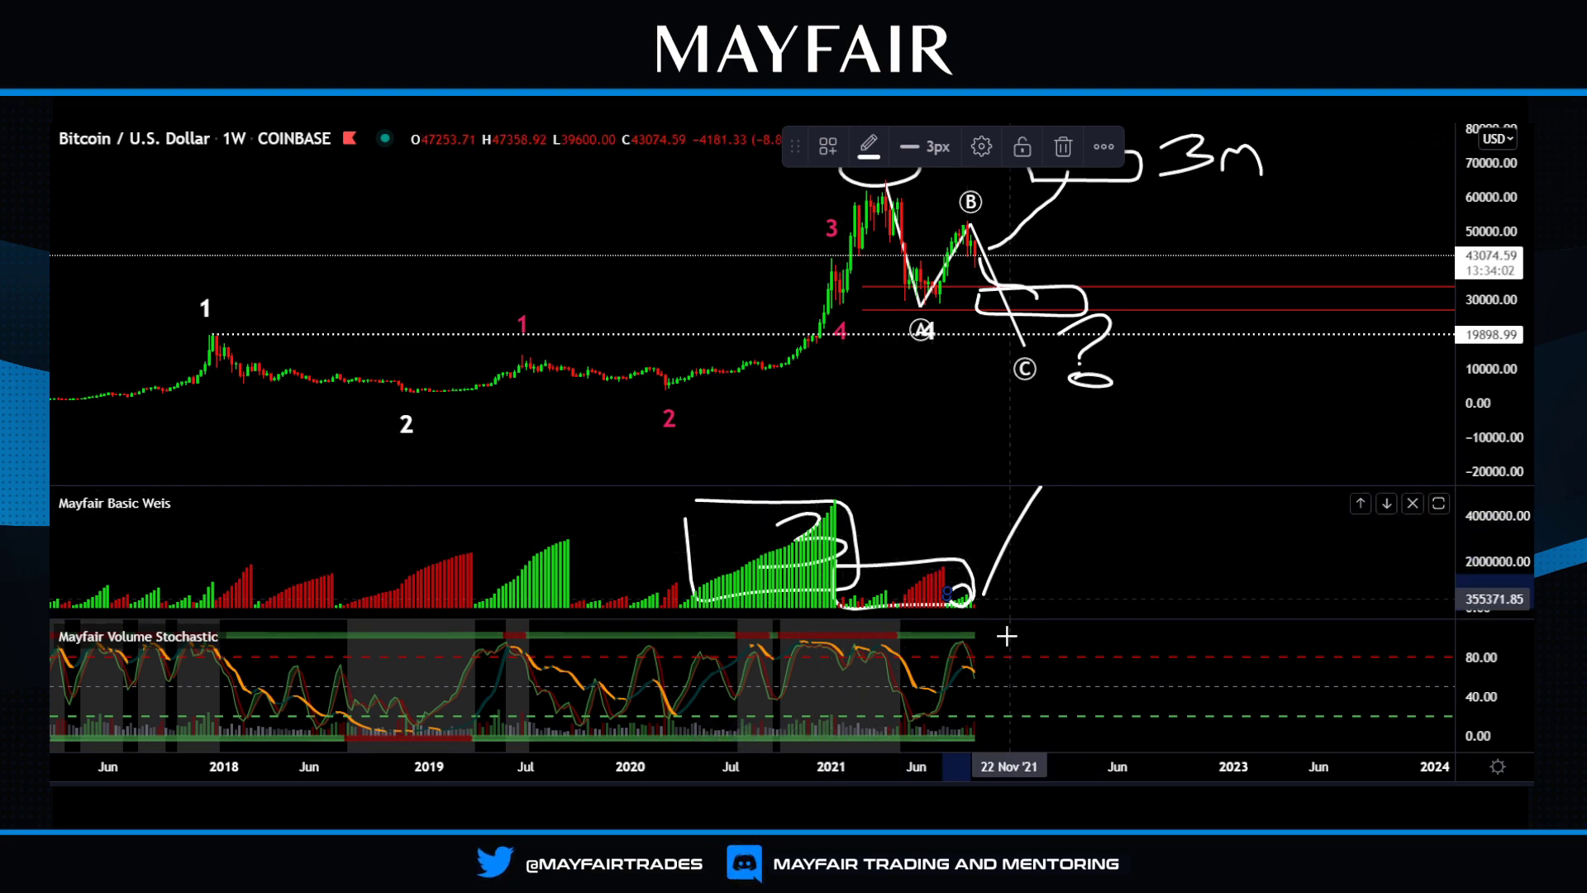
Circle the latest Volume Stochastic peak with the brush and remove the Mayfair Basic Weis indicator.
mouse_move(1006, 637)
mouse_down()
mouse_move(950, 634)
mouse_move(913, 671)
mouse_move(1002, 694)
mouse_move(1010, 649)
mouse_move(982, 634)
mouse_up()
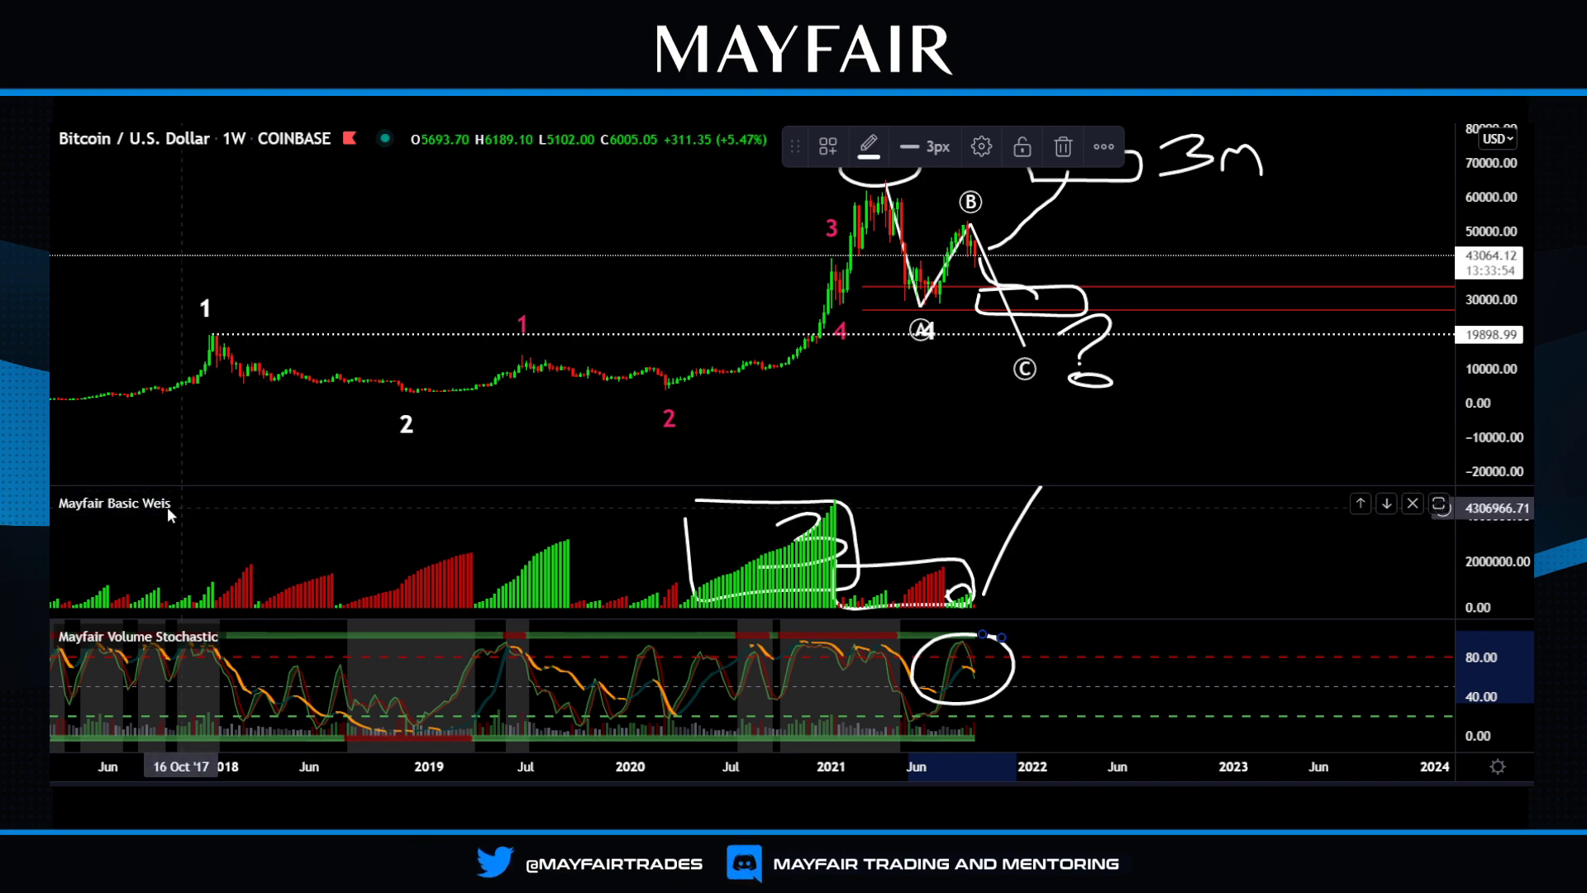
click(275, 502)
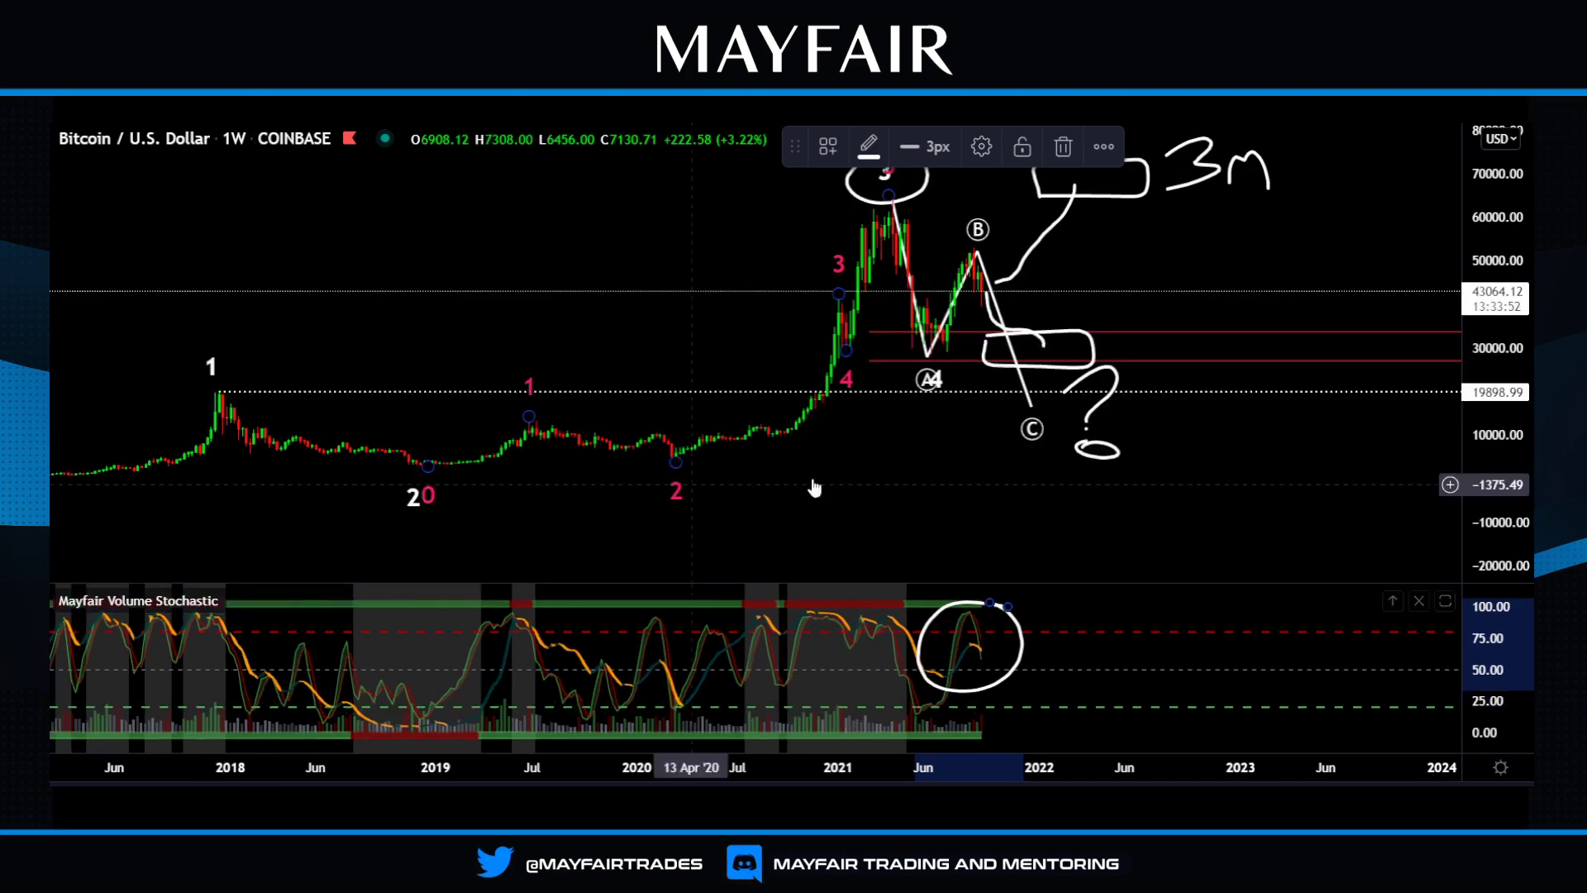
Delete the brushed upward path, the box near 70,000 and the handwritten "3m".
drag(1229, 502, 1169, 553)
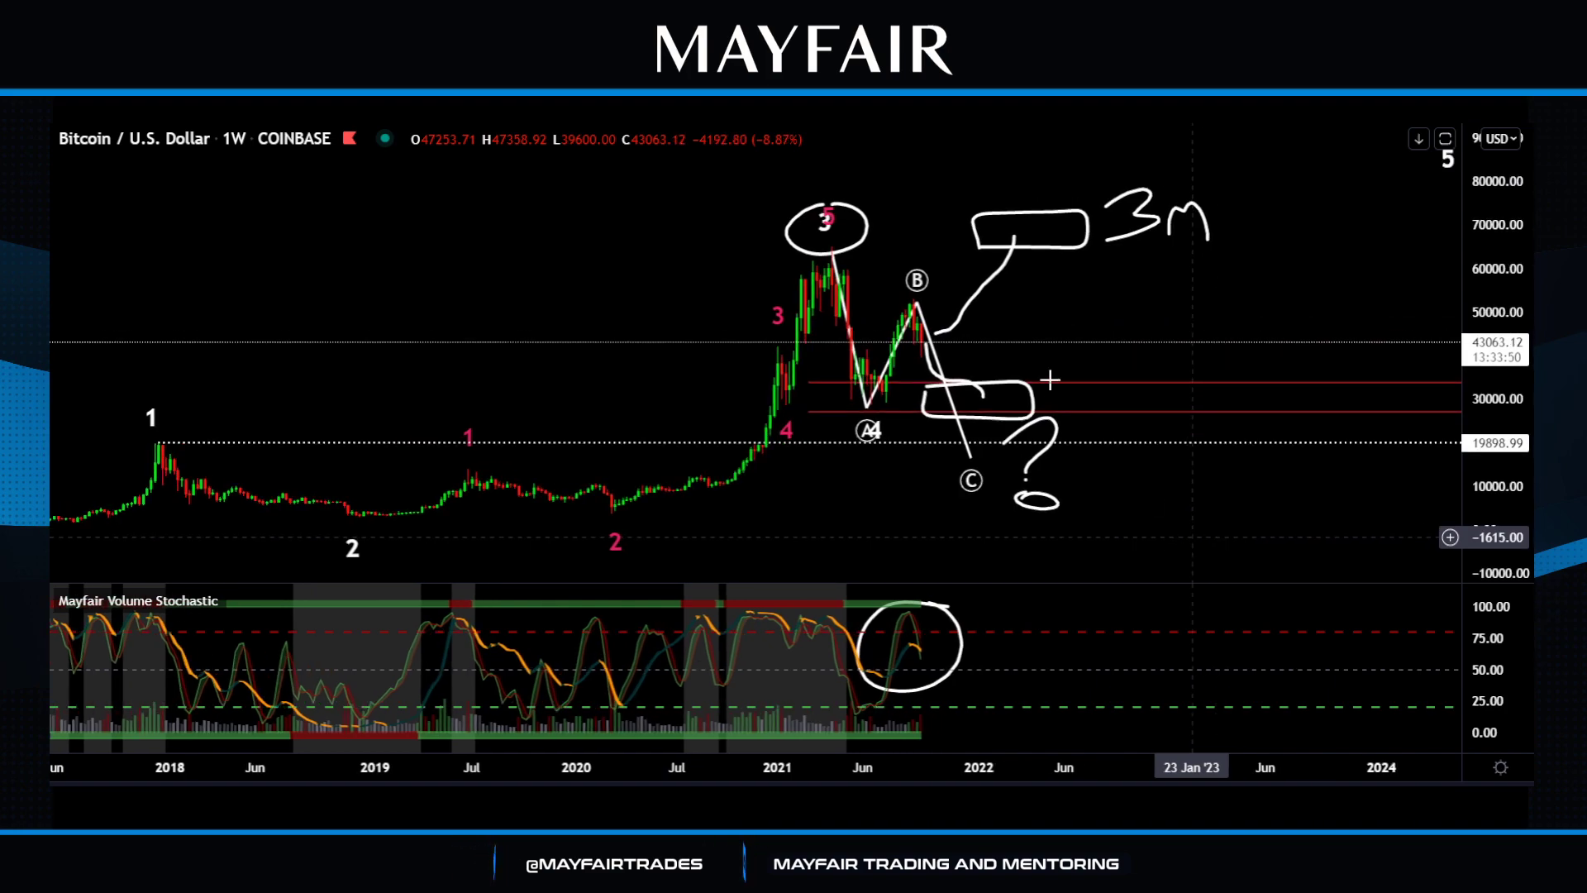
click(978, 299)
key(Delete)
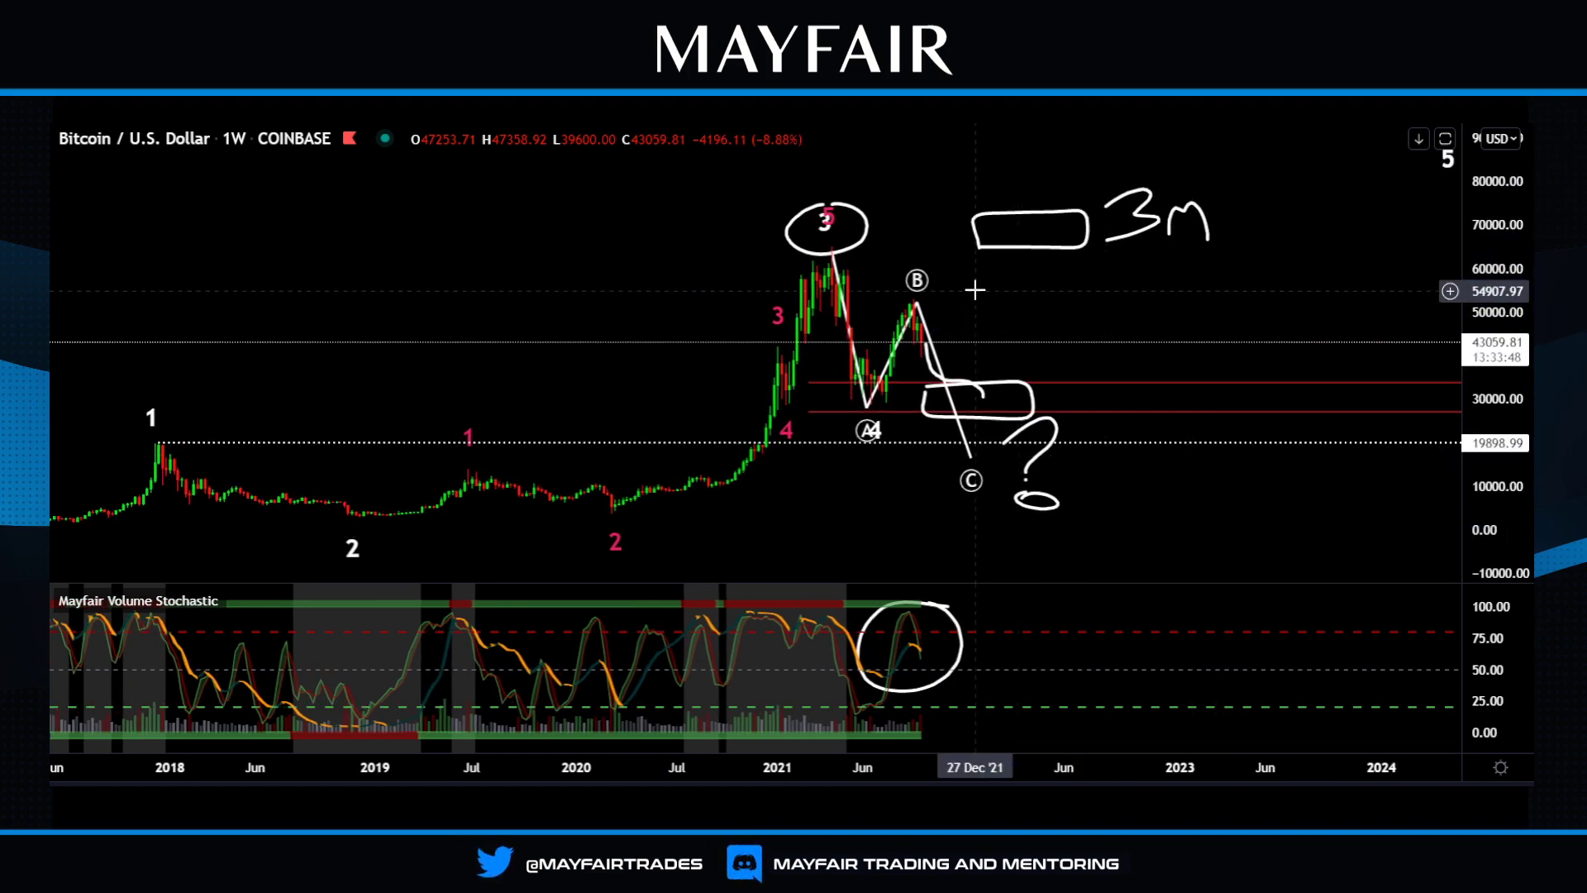
click(996, 248)
key(Delete)
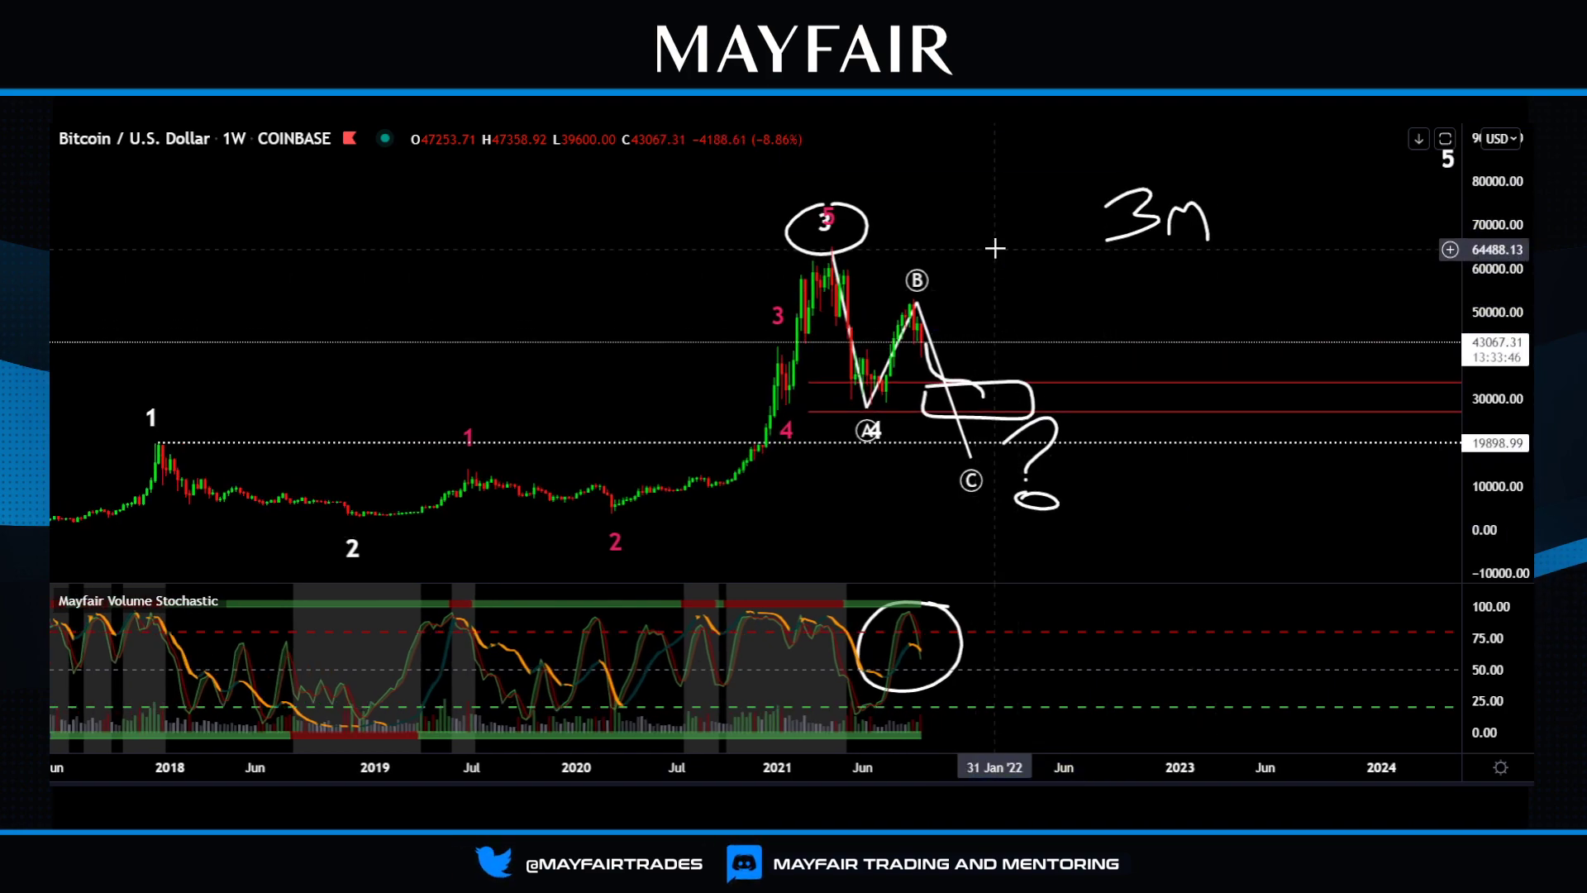
click(1147, 225)
key(Delete)
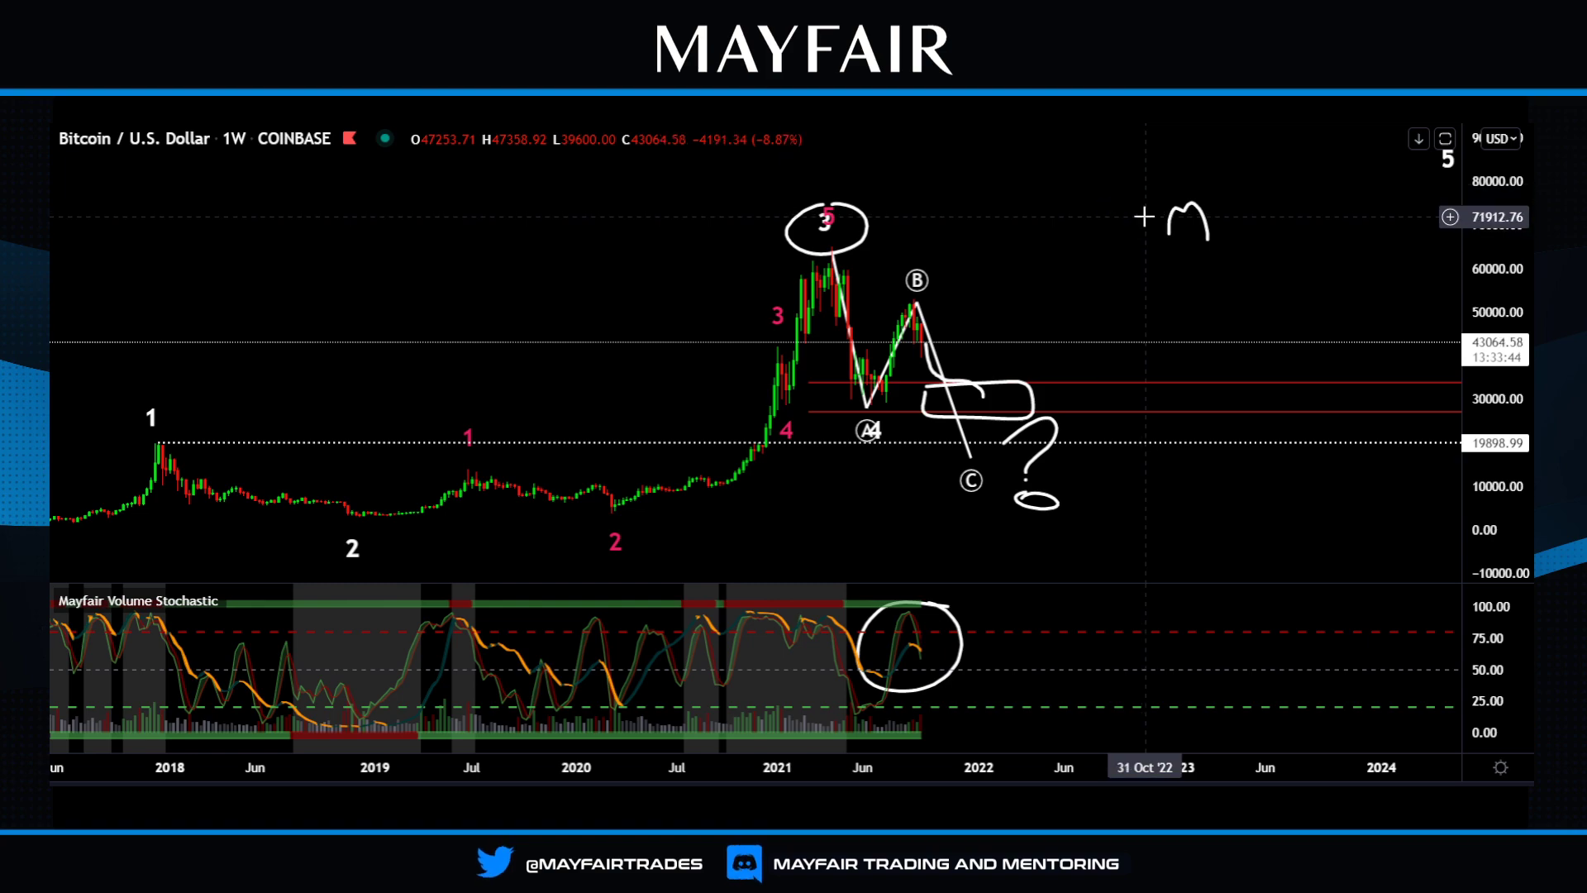
click(1174, 222)
key(Delete)
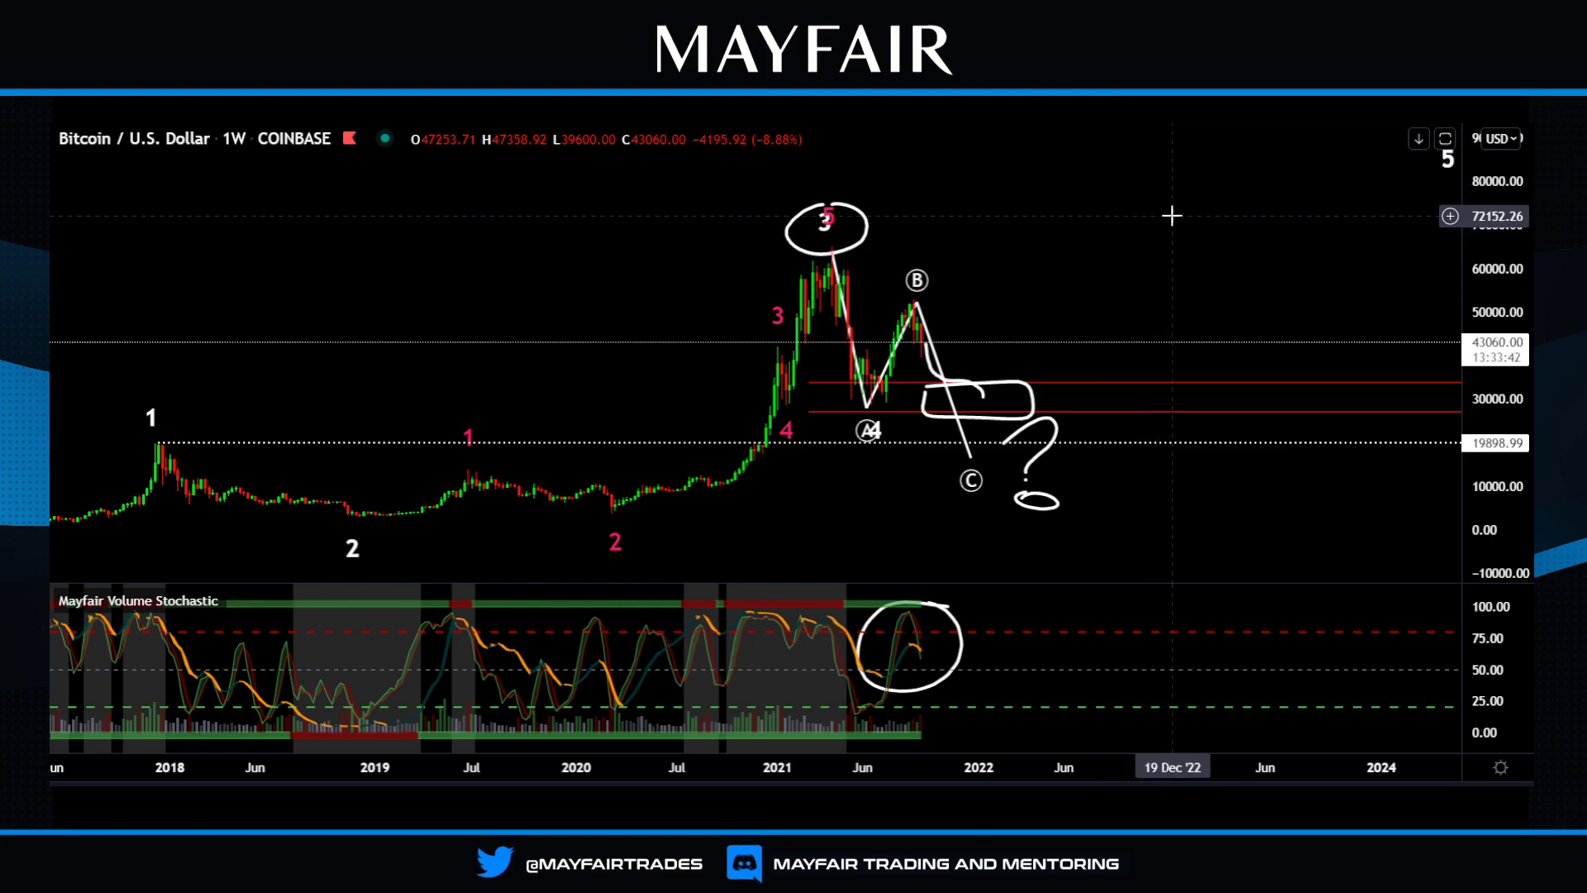
Delete the brushed question mark beside point C and the downward path into the box around the red lines.
click(1025, 481)
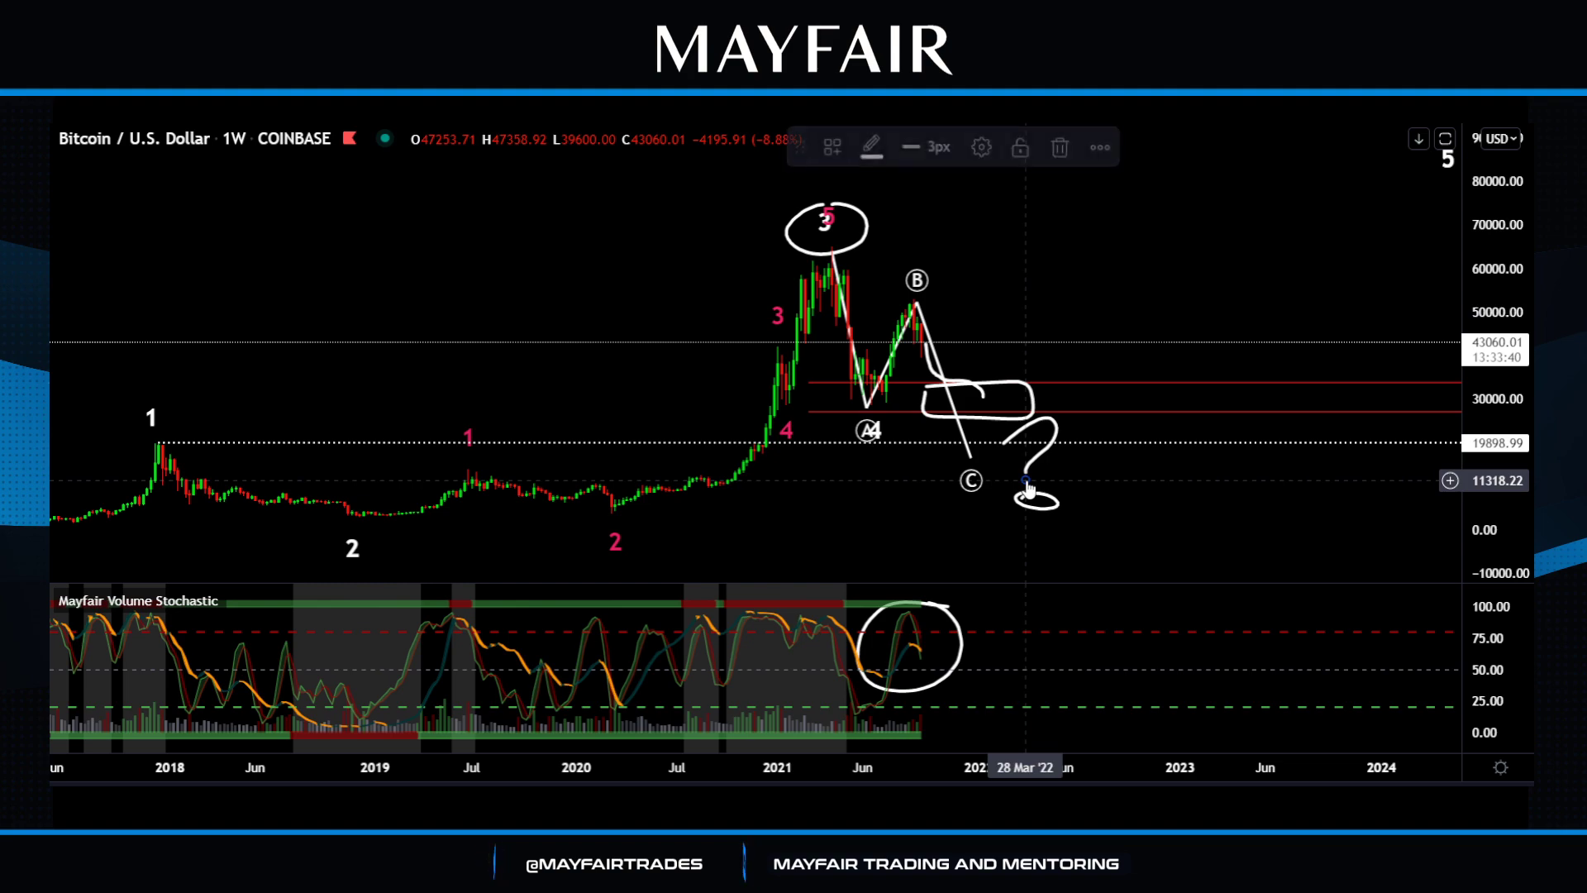
key(Delete)
click(1029, 500)
key(Delete)
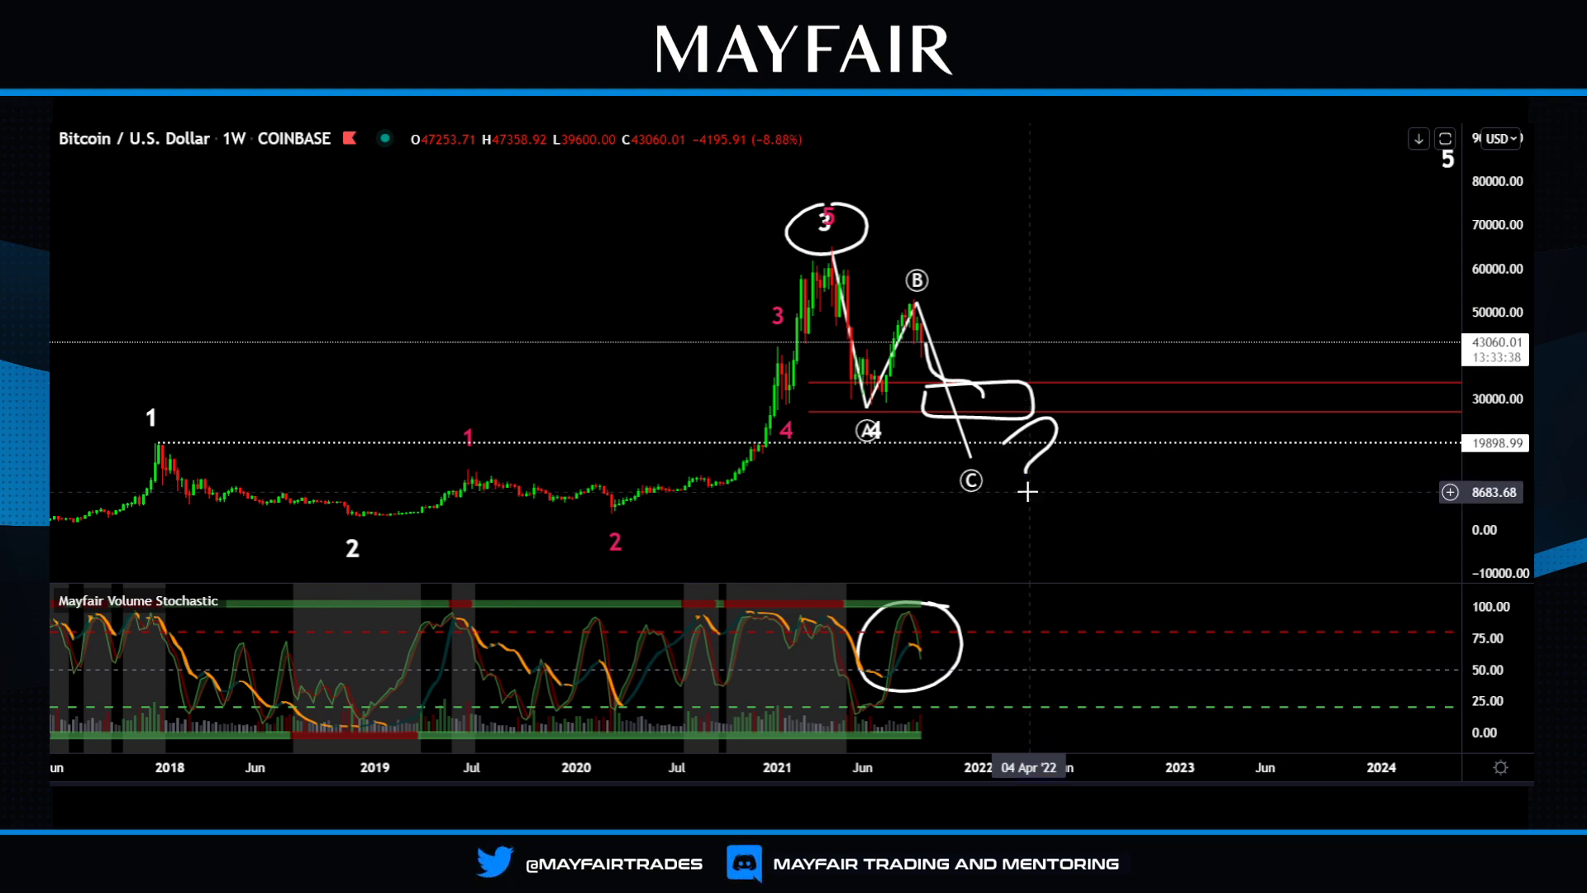
click(1014, 444)
key(Delete)
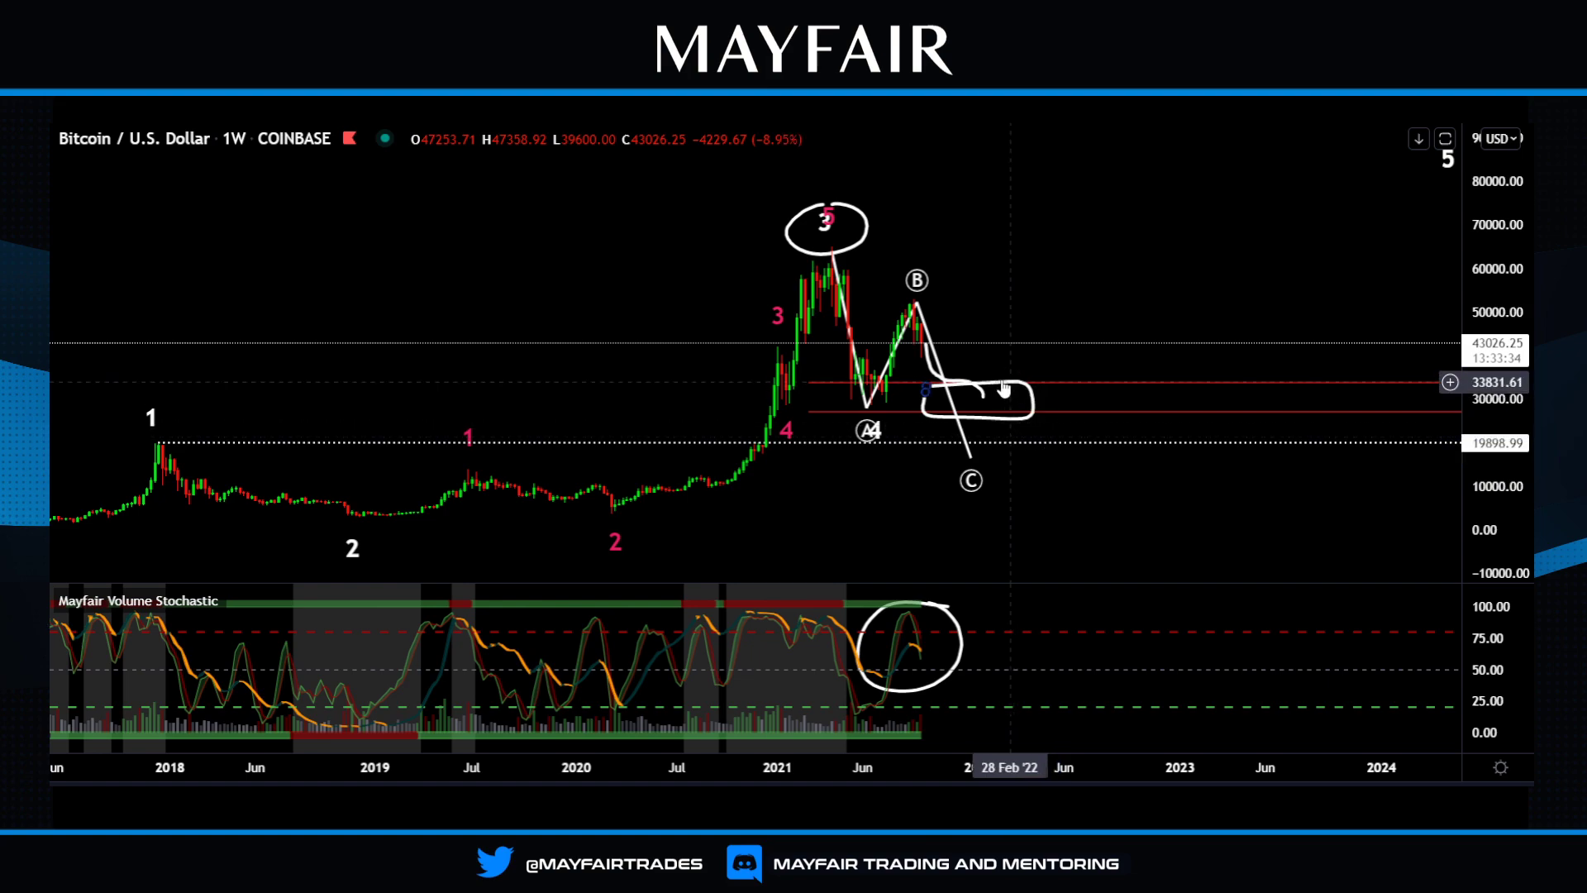
click(982, 402)
key(Delete)
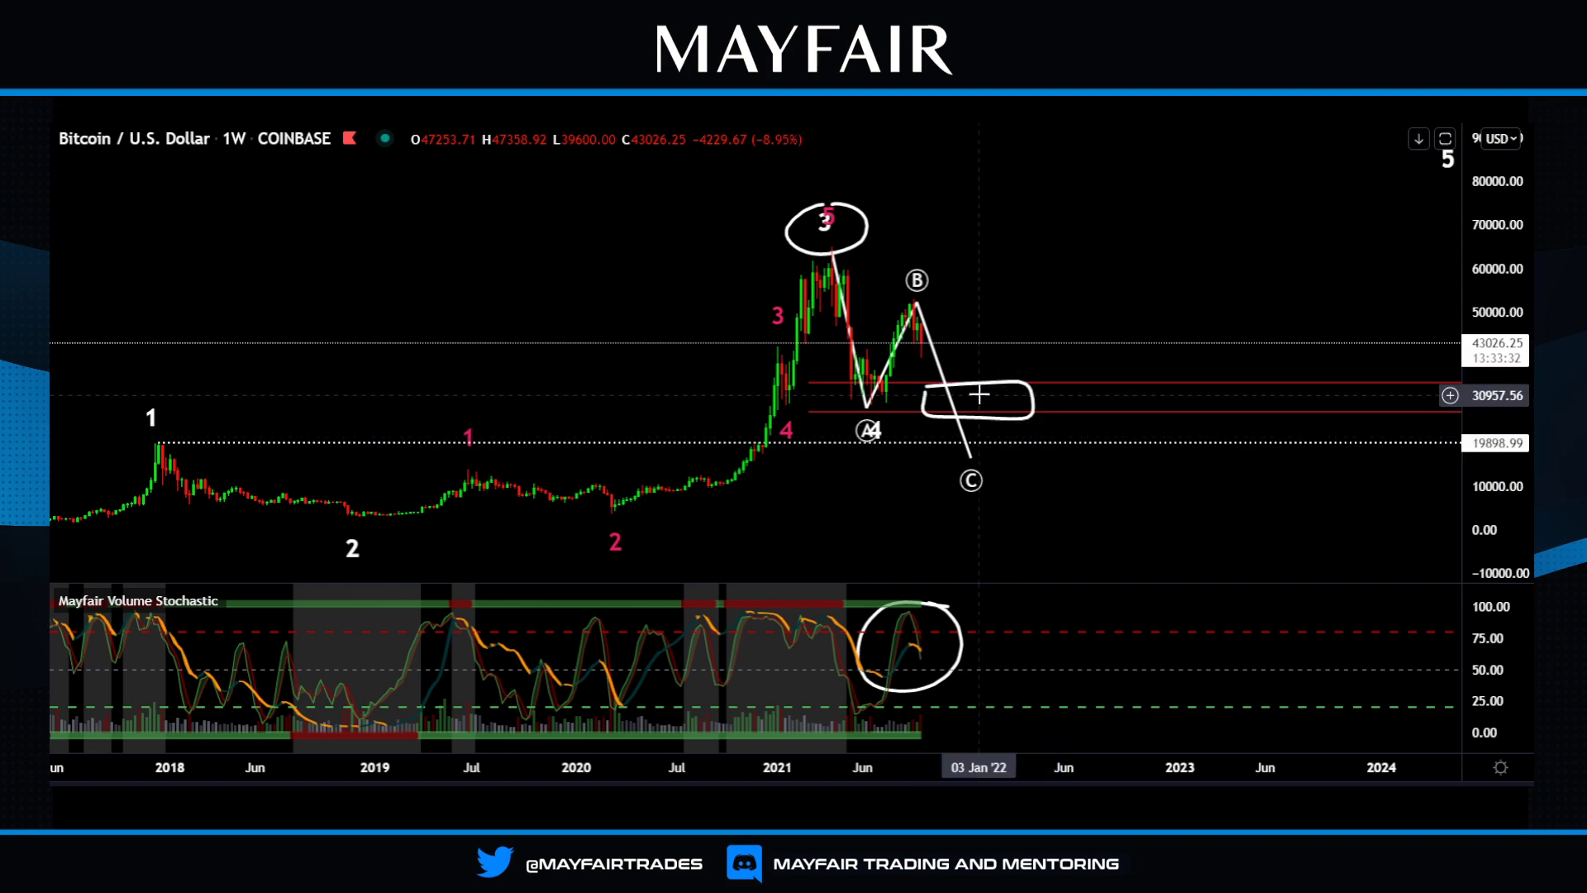
Delete the brushed box around the red lines beside the falling B to C leg.
click(1033, 402)
key(Delete)
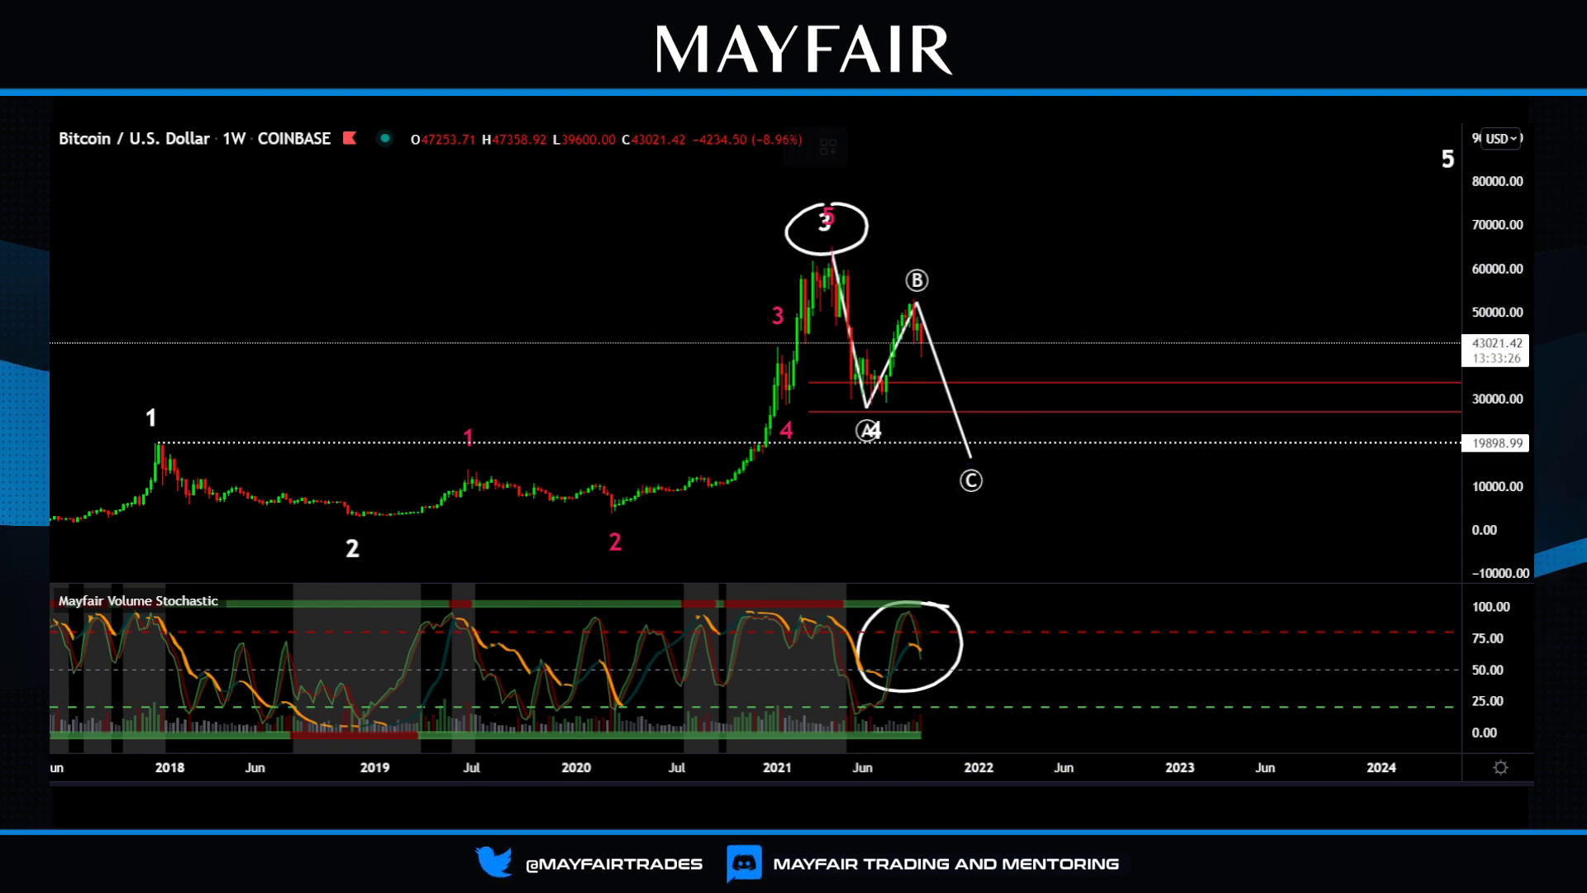
Draw a white filled rectangle extending forward from point B, spanning about 48,440 to 53,470 from 30 Aug 2021 to about November 2022.
click(25, 248)
click(132, 343)
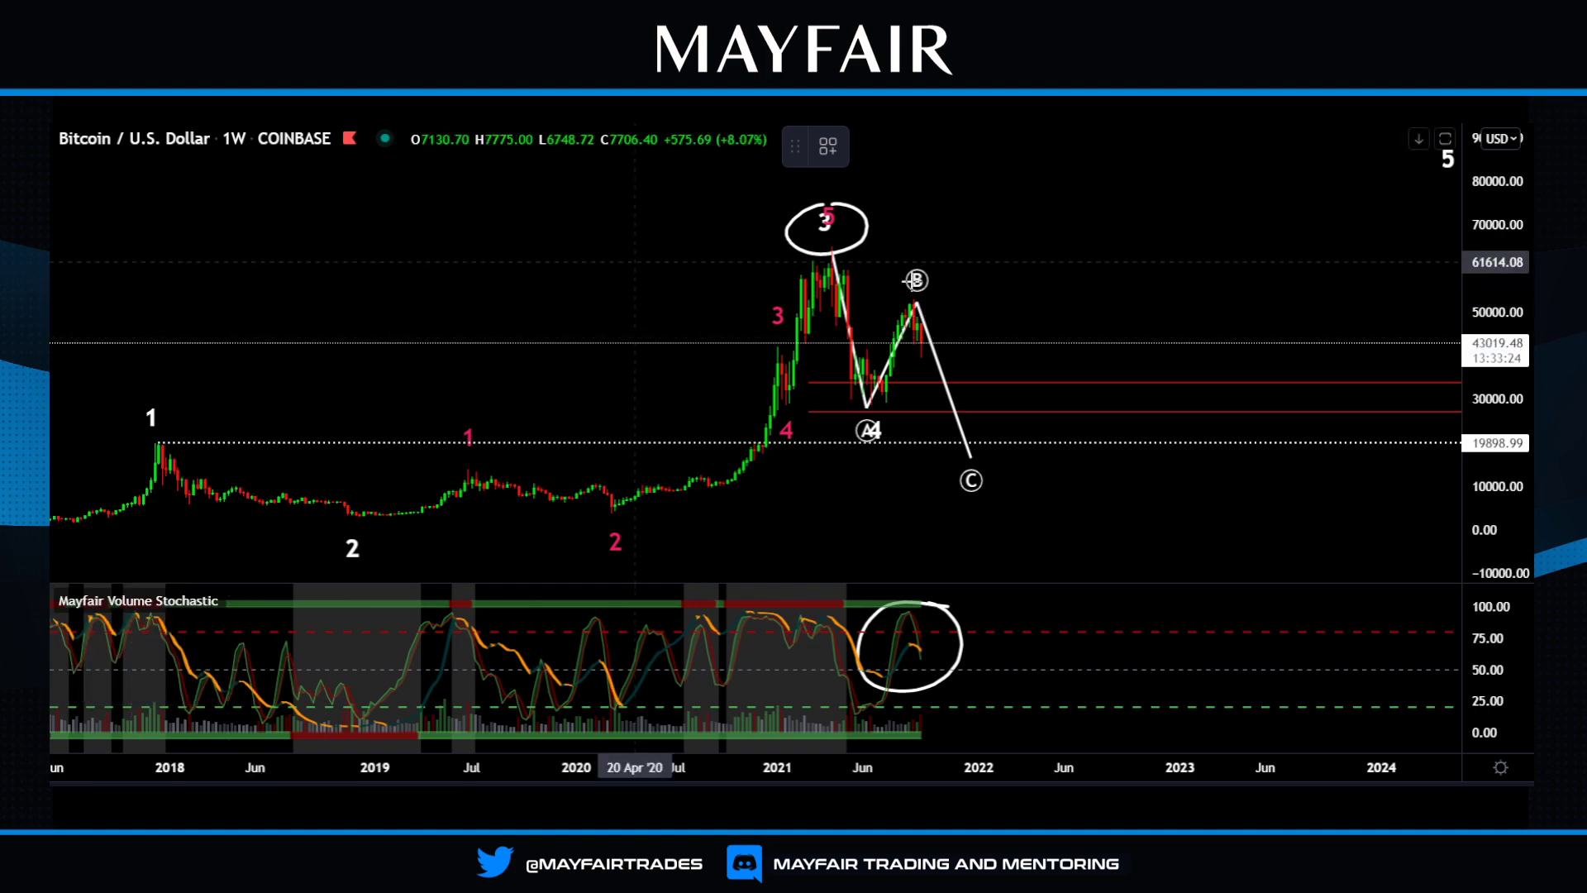
drag(910, 297, 1149, 318)
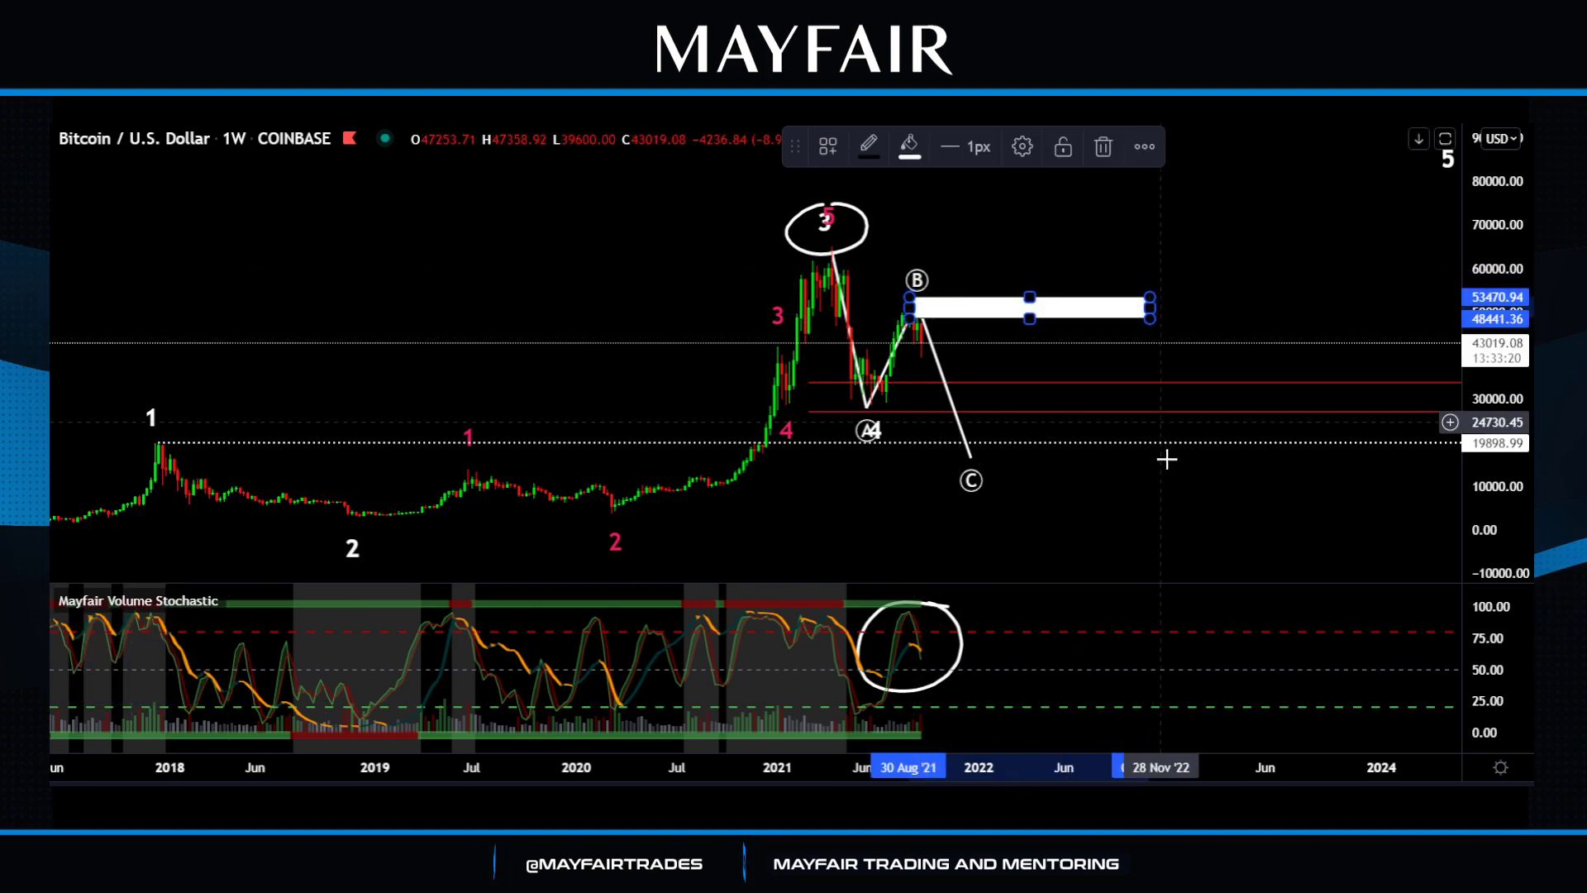
click(1173, 500)
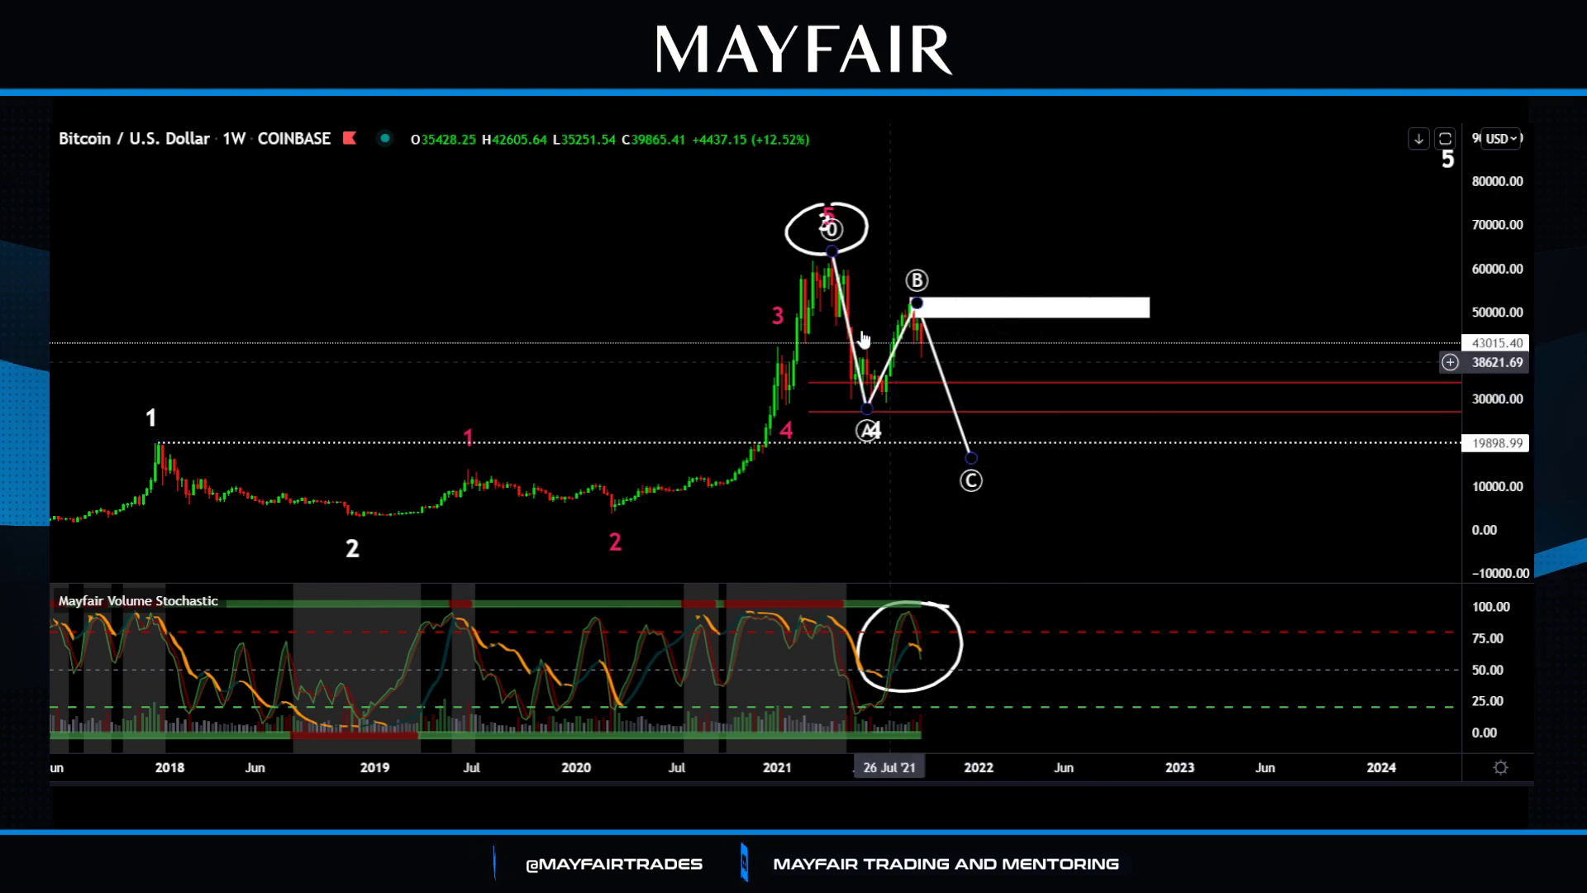
Delete the brushed circles around the wave 3 peak and the latest Volume Stochastic peak.
click(785, 242)
key(Delete)
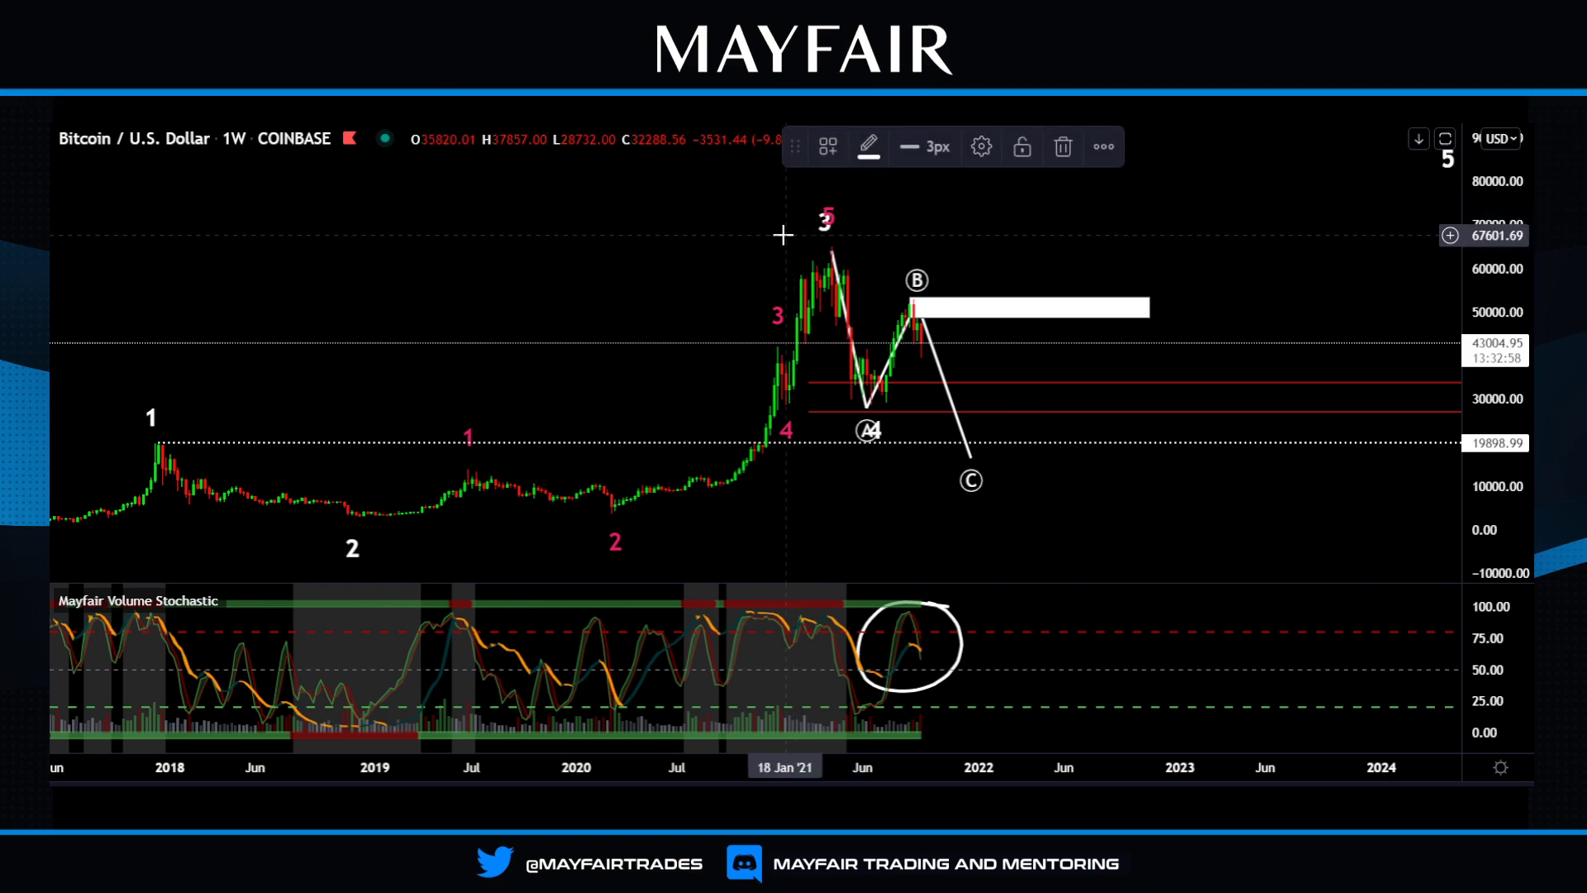
click(955, 625)
key(Delete)
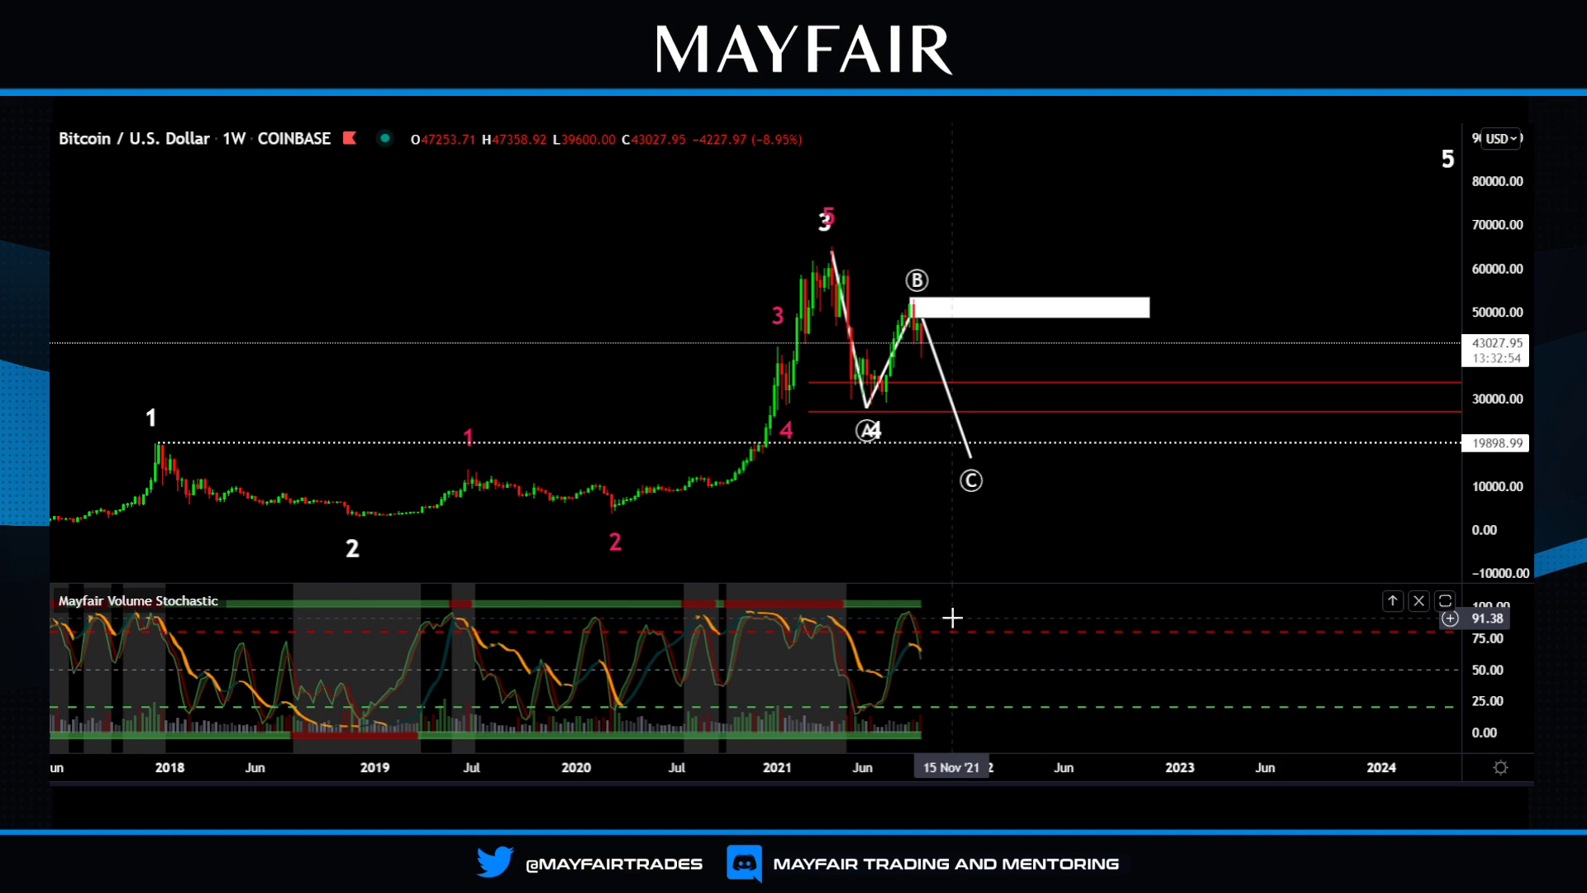